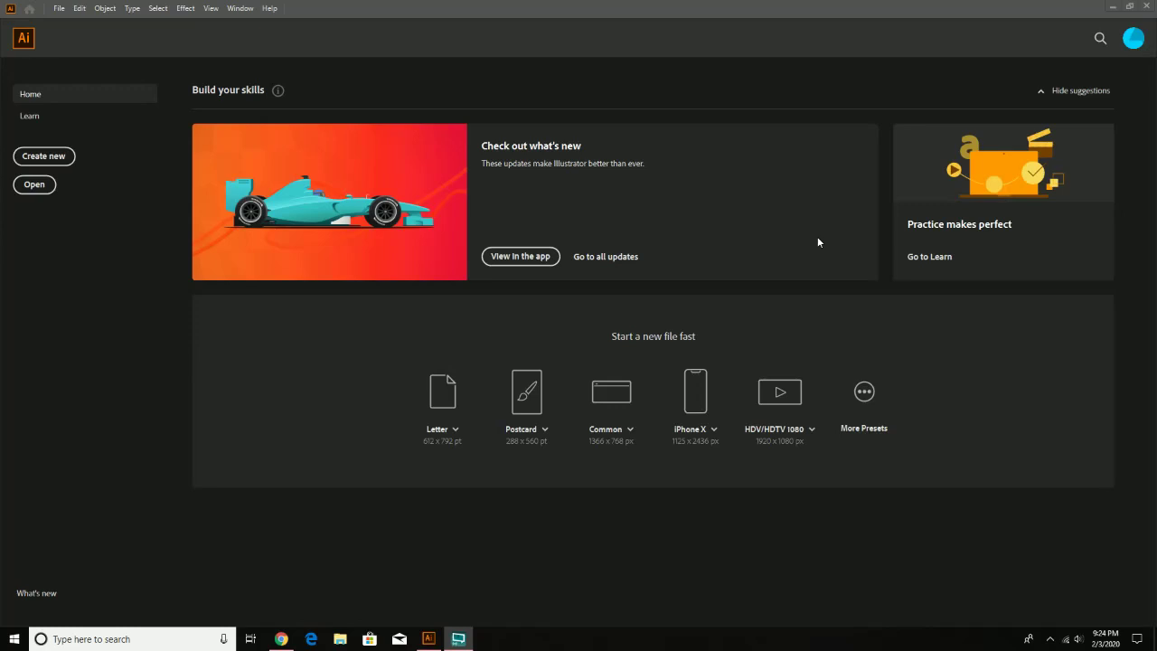
Step: Create a new document measured in pixels, 500 px wide and 500 px high, with two artboards
click(59, 9)
click(74, 22)
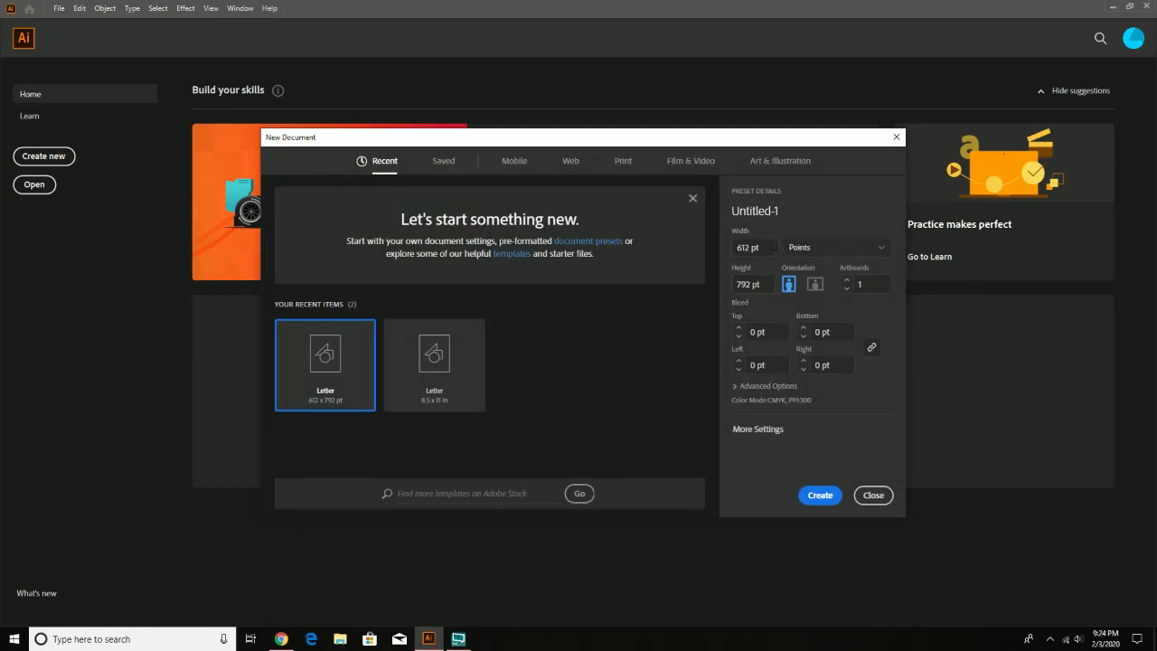
click(798, 248)
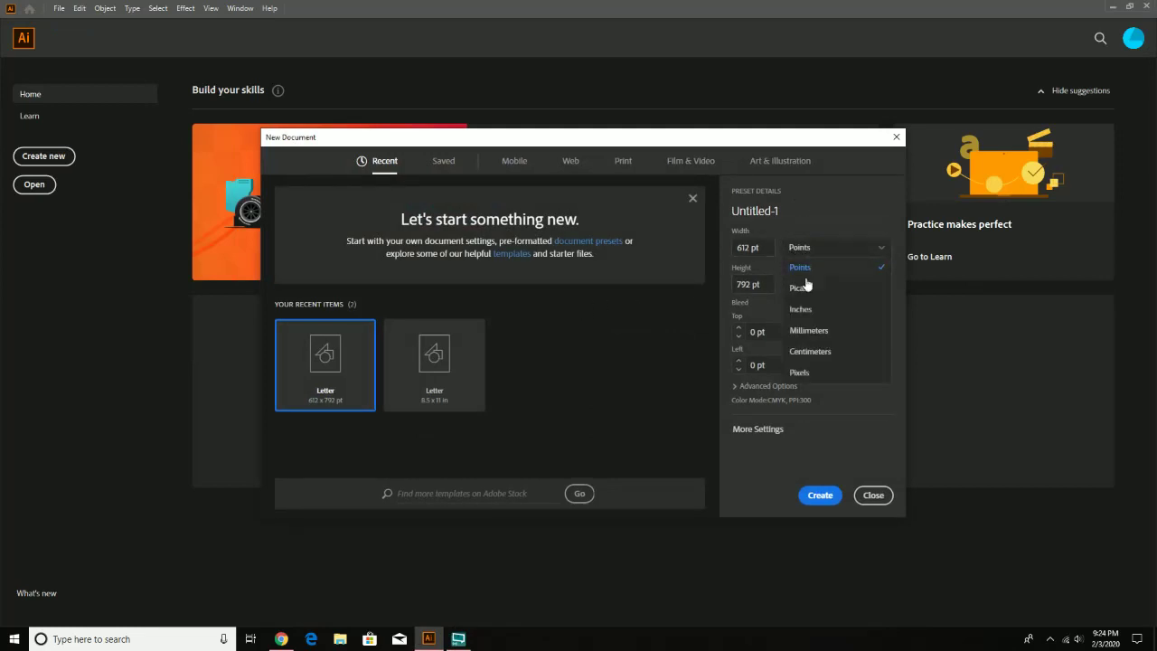
click(819, 373)
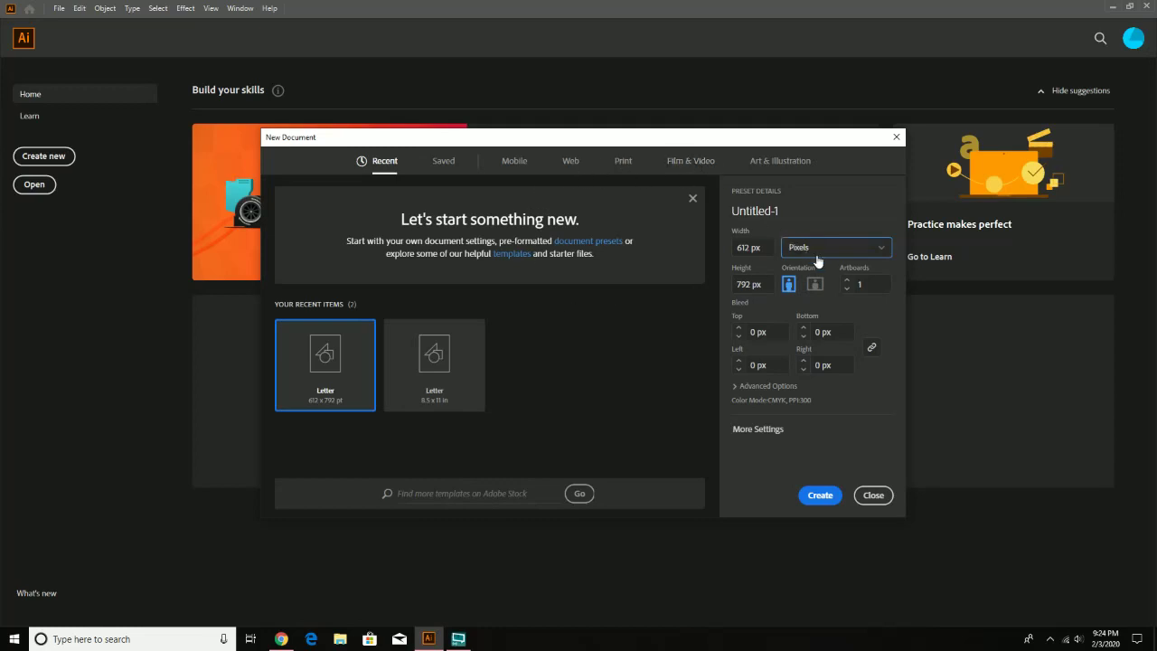
drag(769, 247, 727, 251)
text(500)
key(Tab)
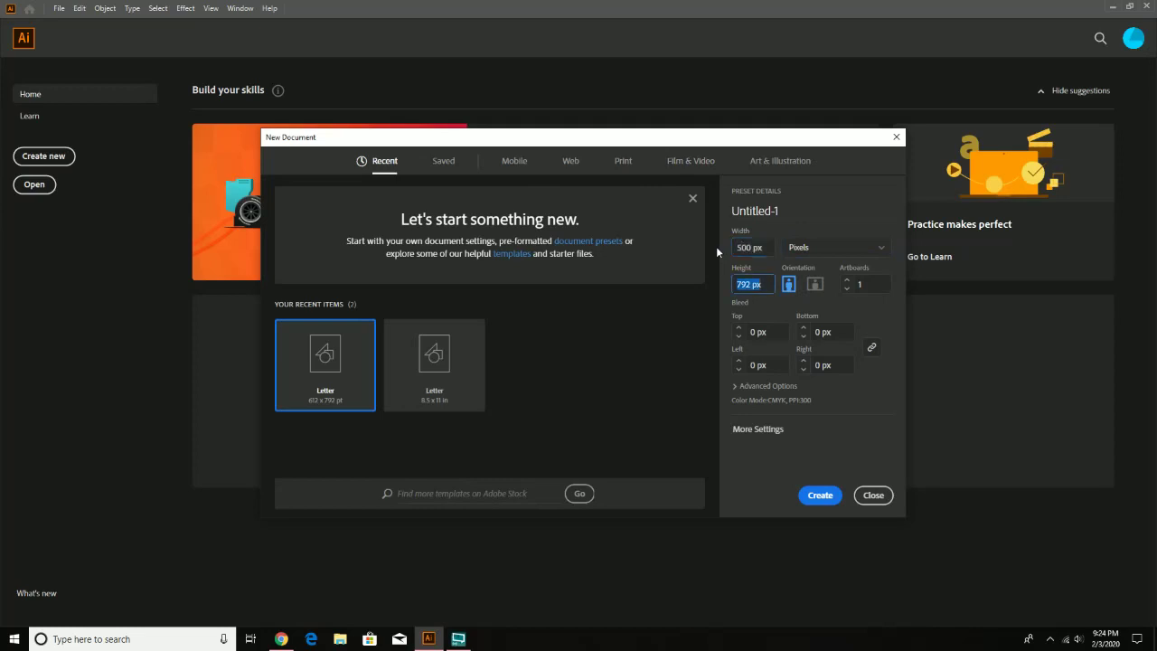
text(500)
click(847, 282)
click(821, 495)
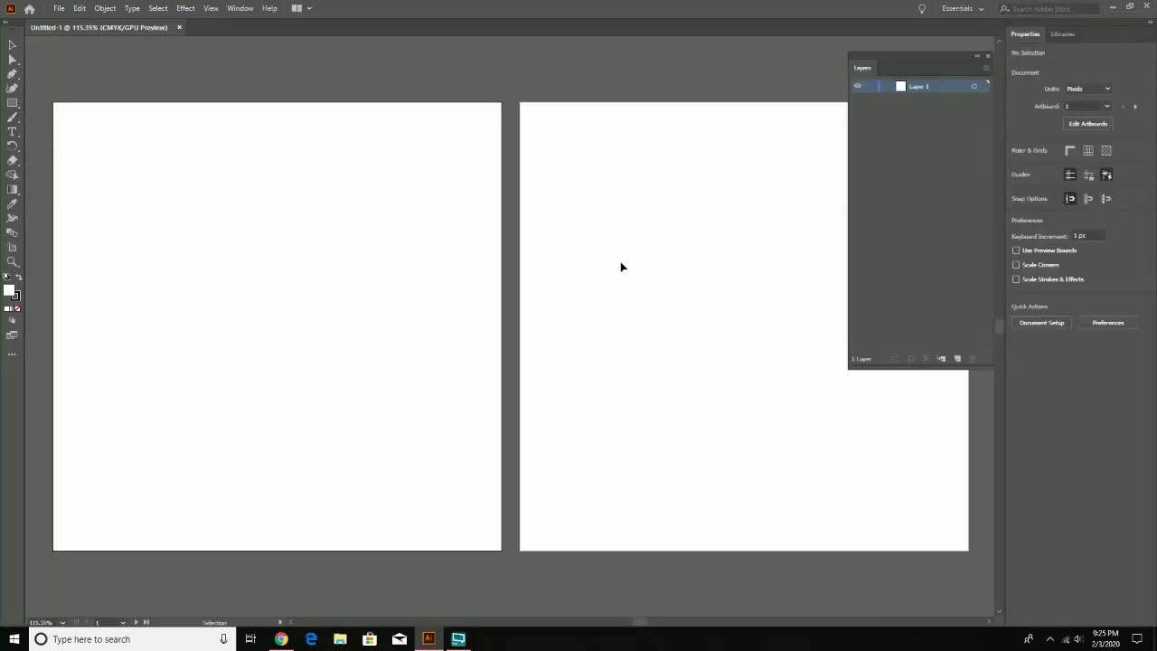
Step: Move Artboard 1 horizontally away from Artboard 2 to about X 109 px, widening the gap between them
key(z)
alt+click(681, 341)
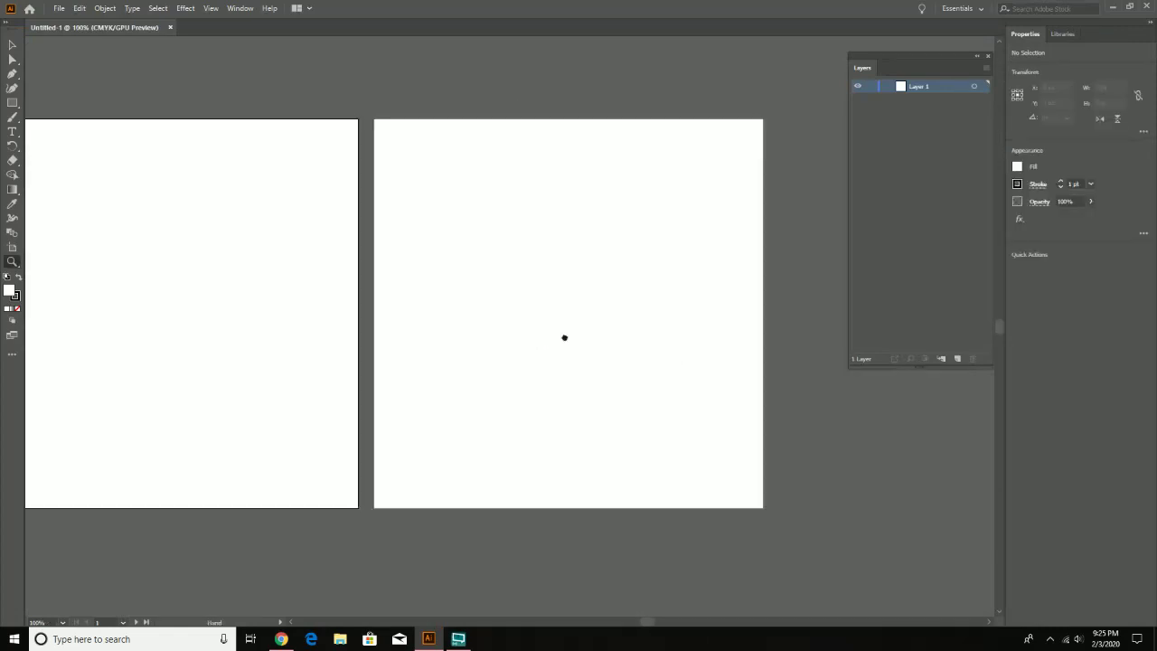
drag(563, 335, 626, 278)
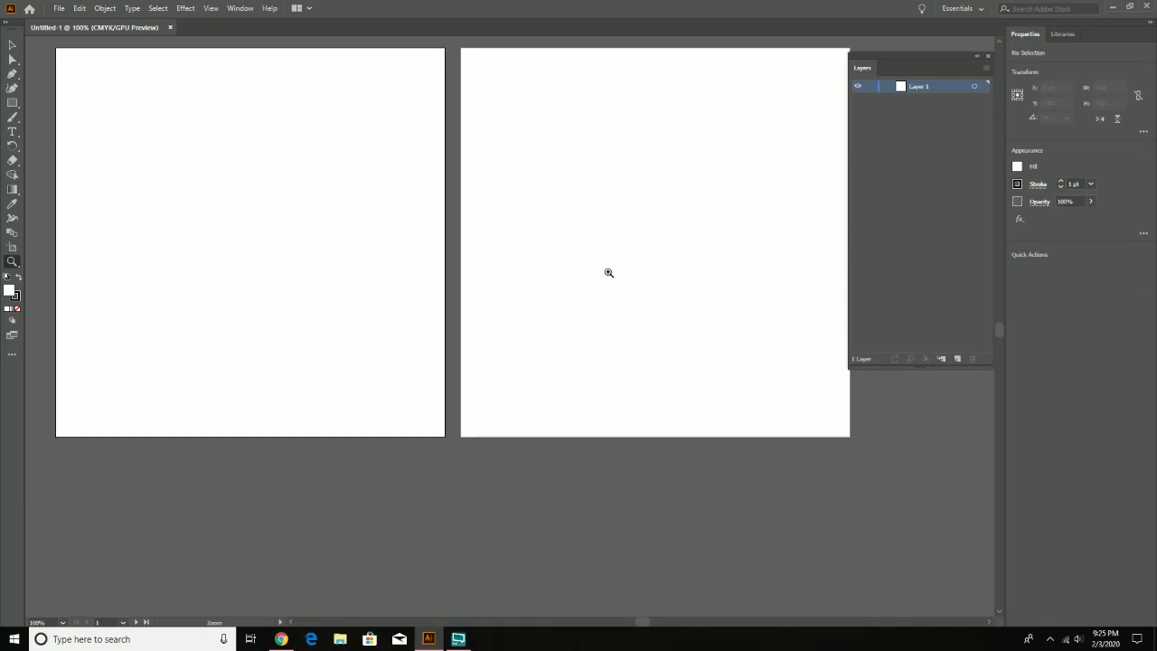
alt+click(659, 310)
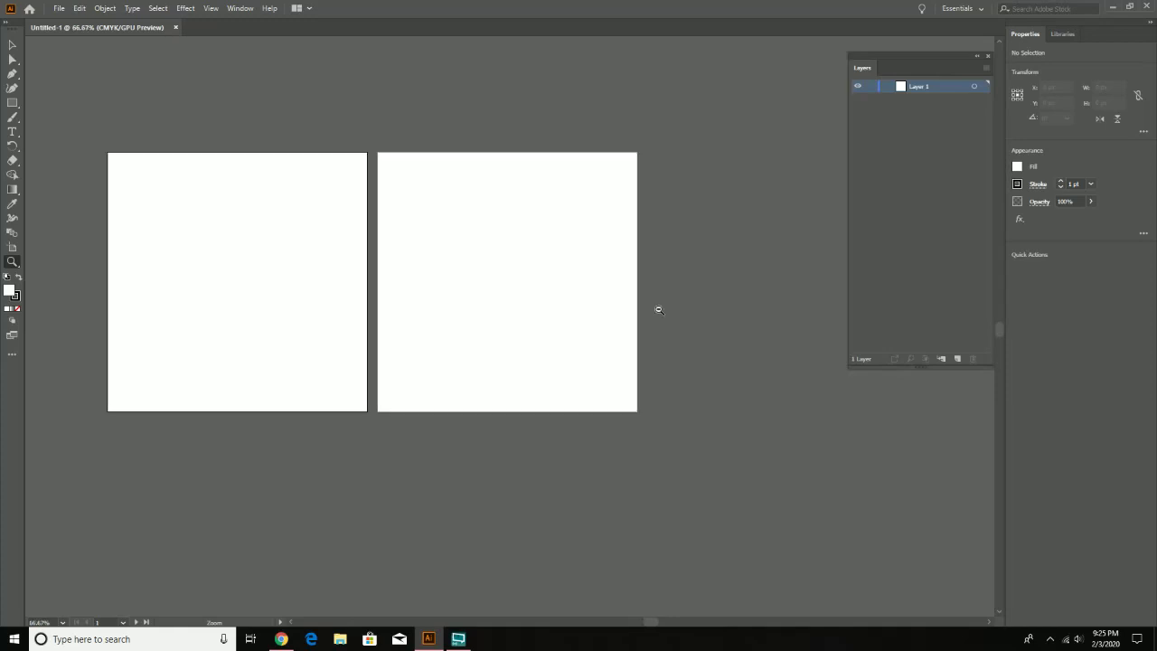
drag(574, 305, 696, 228)
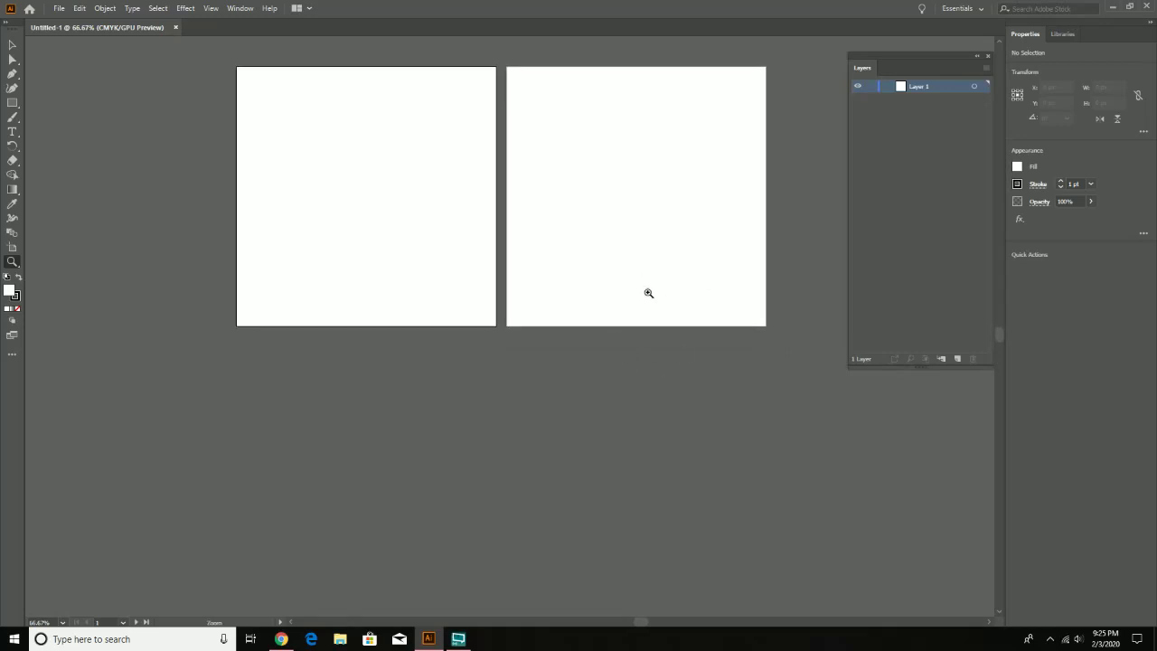
click(11, 249)
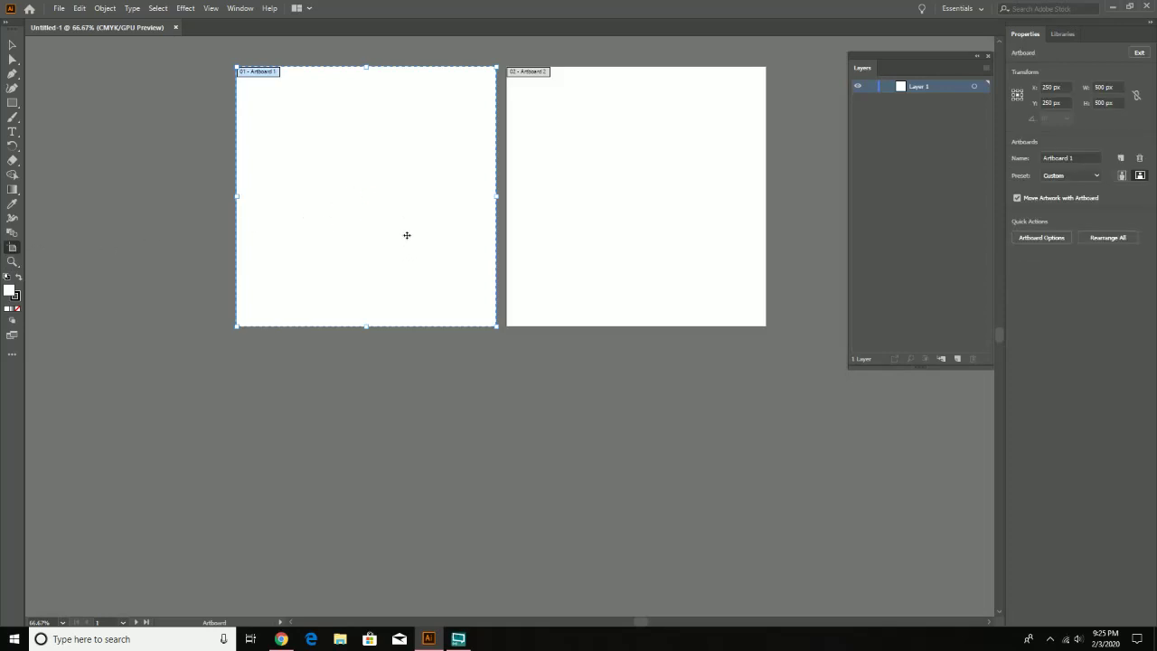
drag(407, 235, 334, 238)
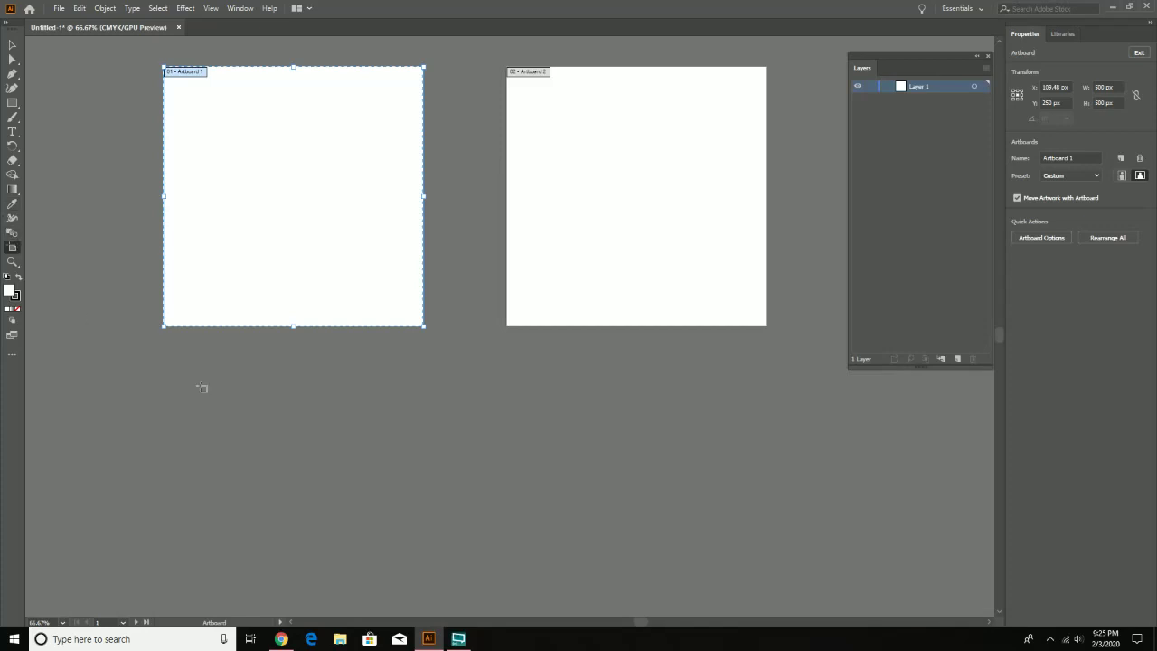
Step: Add a third artboard below Artboard 1 and set its width and height to 500 px
drag(164, 384, 363, 531)
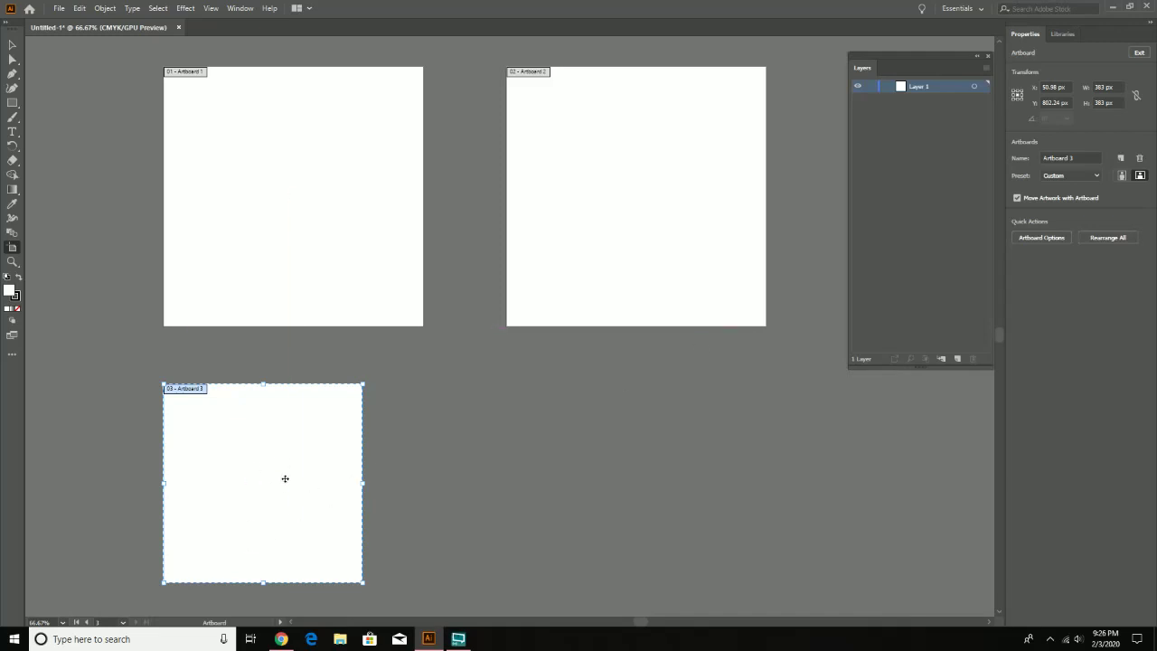
click(1120, 86)
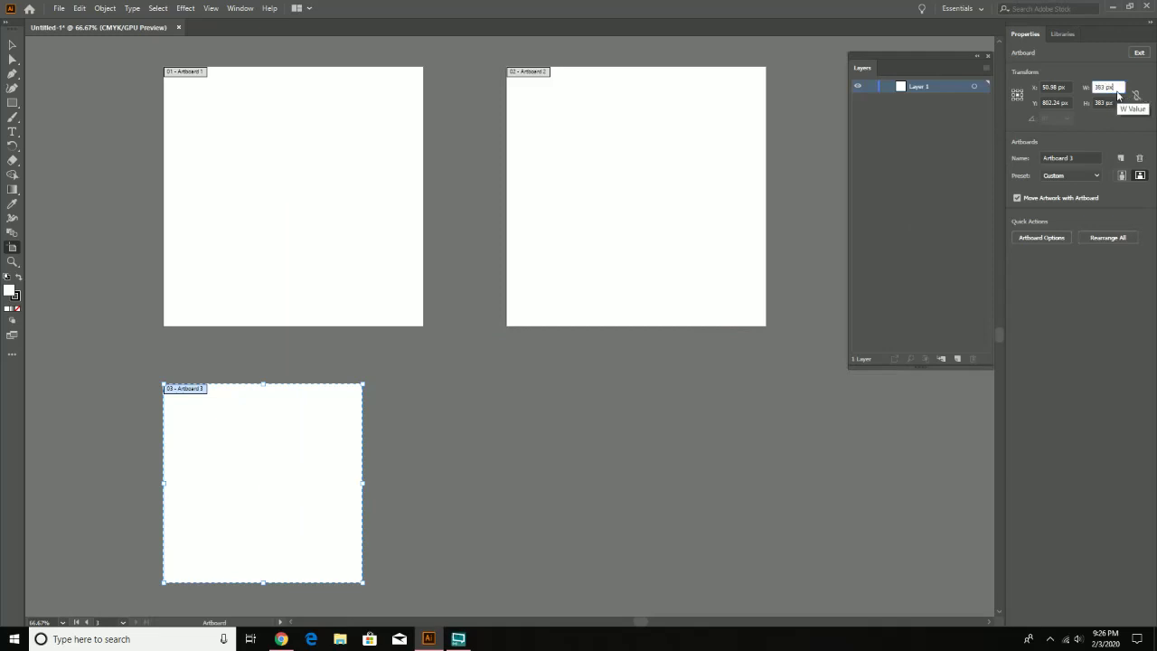
drag(1114, 87, 1066, 85)
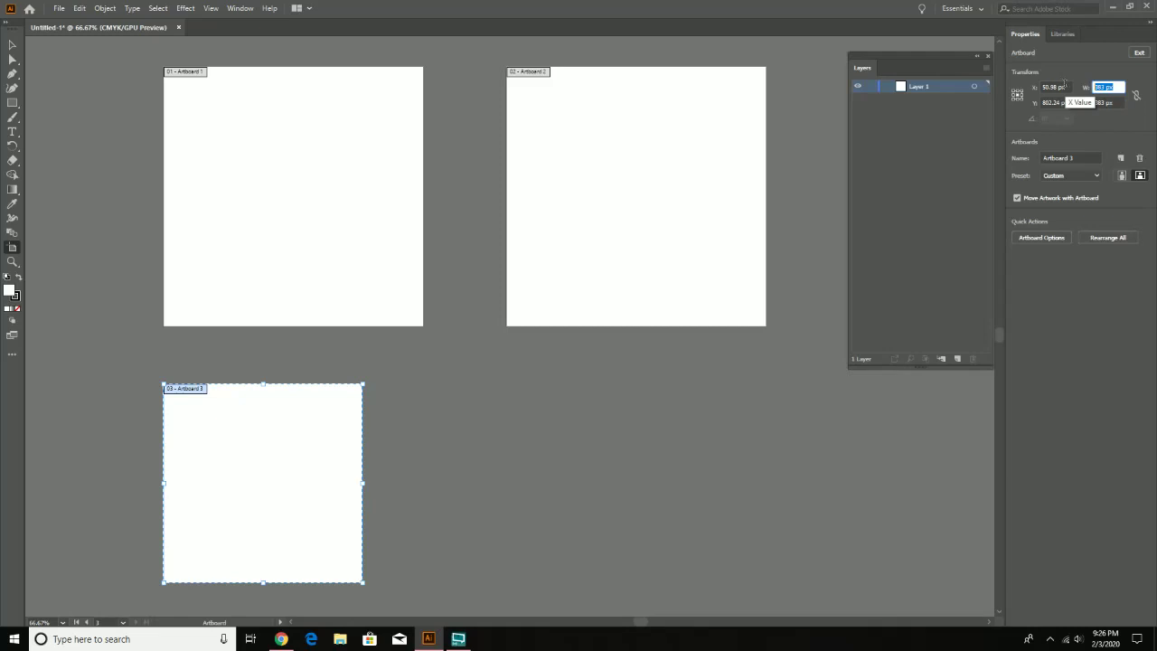
text(500)
key(Tab)
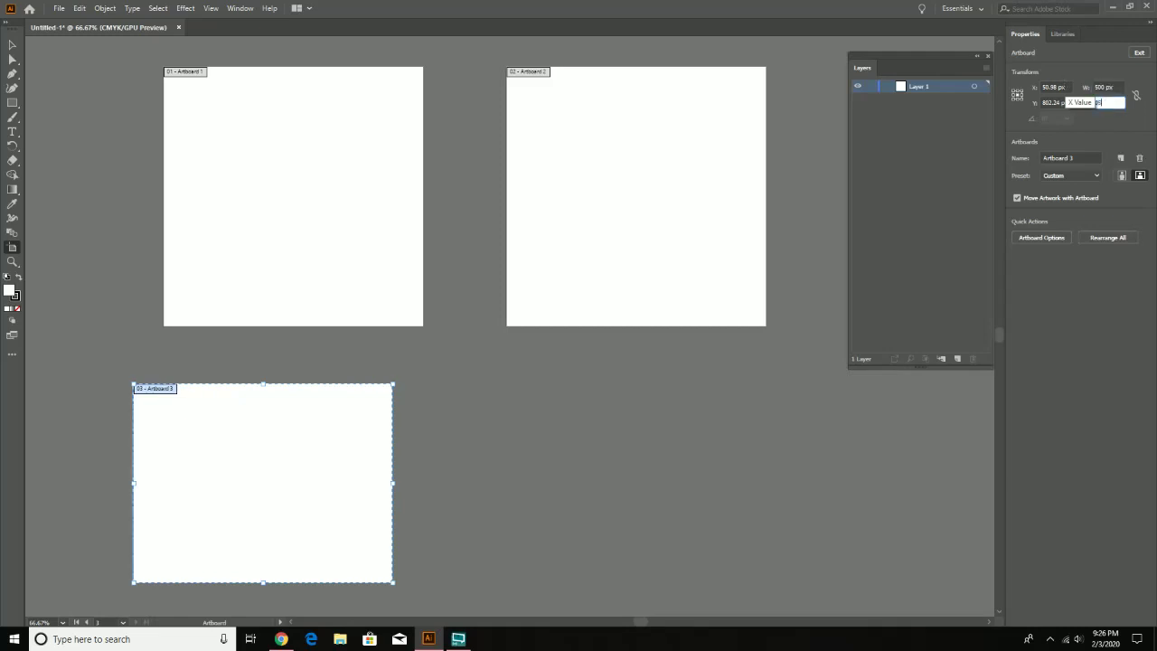
text(500)
key(Tab)
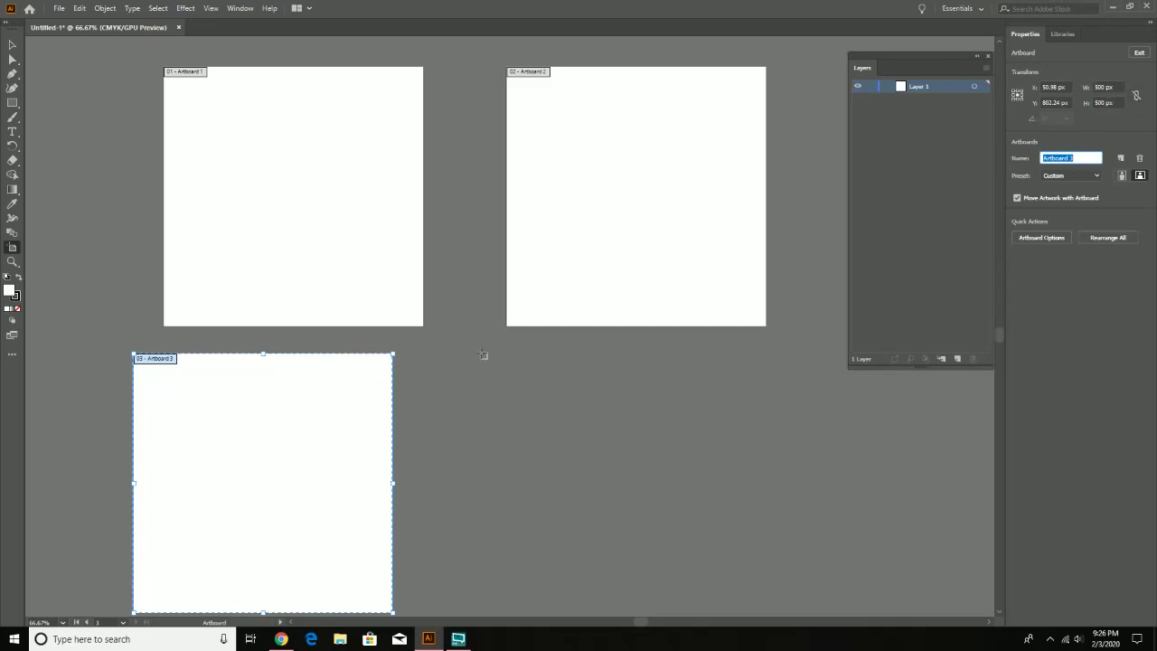
Step: Align Artboard 3 beneath Artboard 1 at about Y 904 px, and draw a fourth artboard about 495 px square under Artboard 2
drag(289, 434, 331, 488)
scroll(524, 413, up, 3)
scroll(530, 419, down, 5)
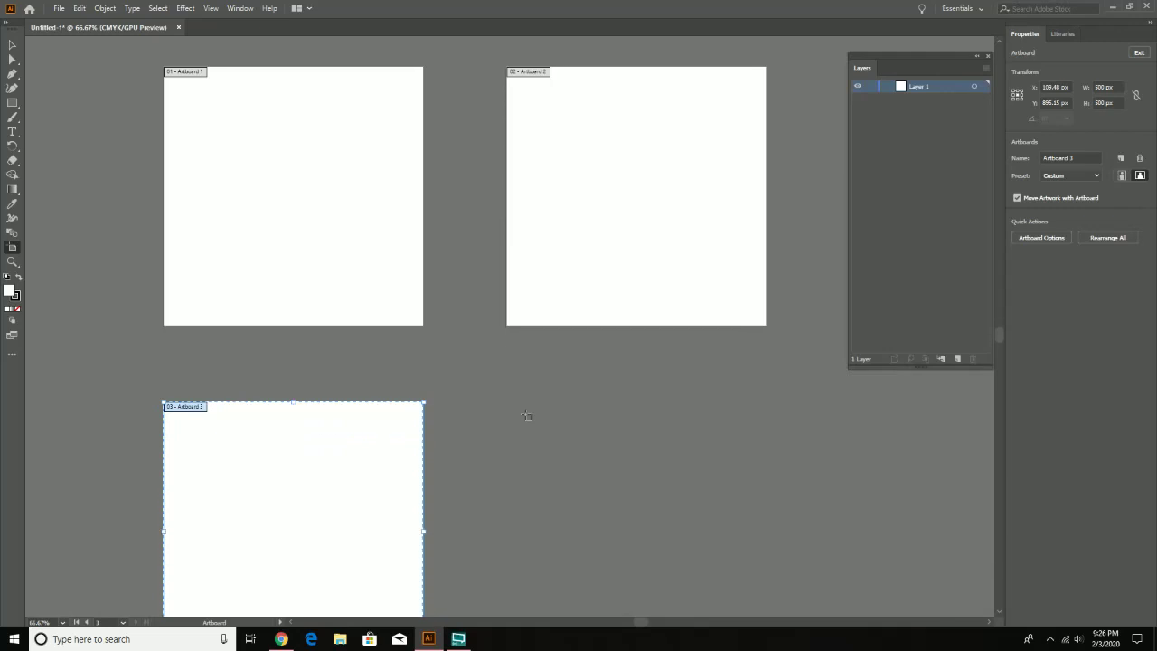
drag(411, 412, 370, 431)
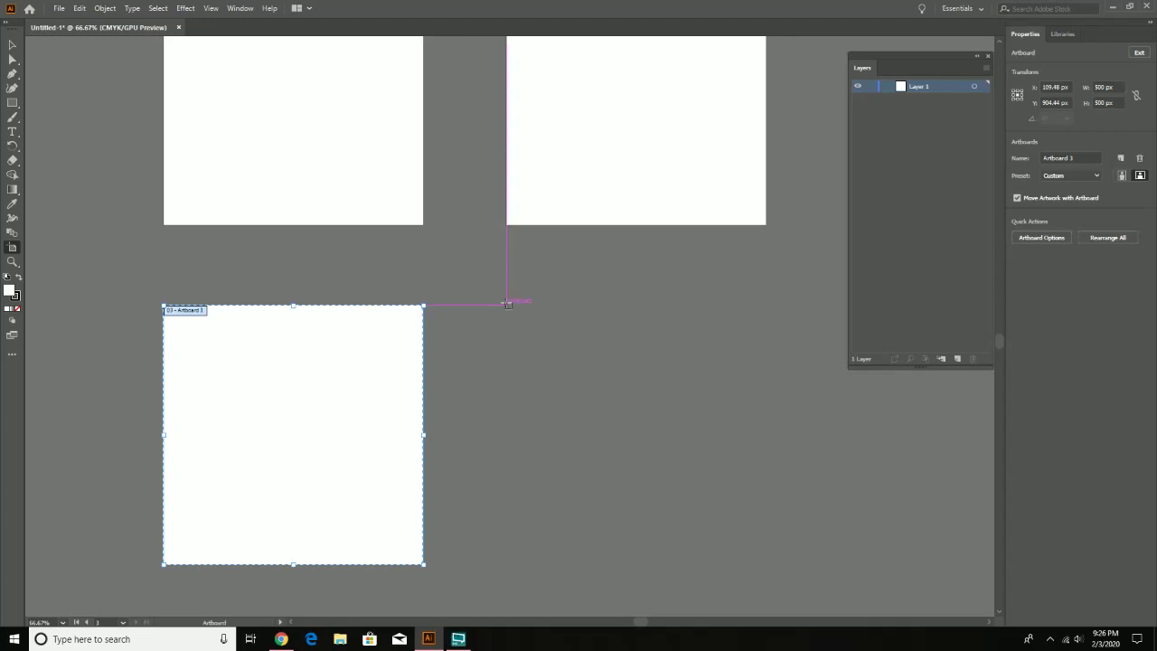
drag(508, 305, 765, 556)
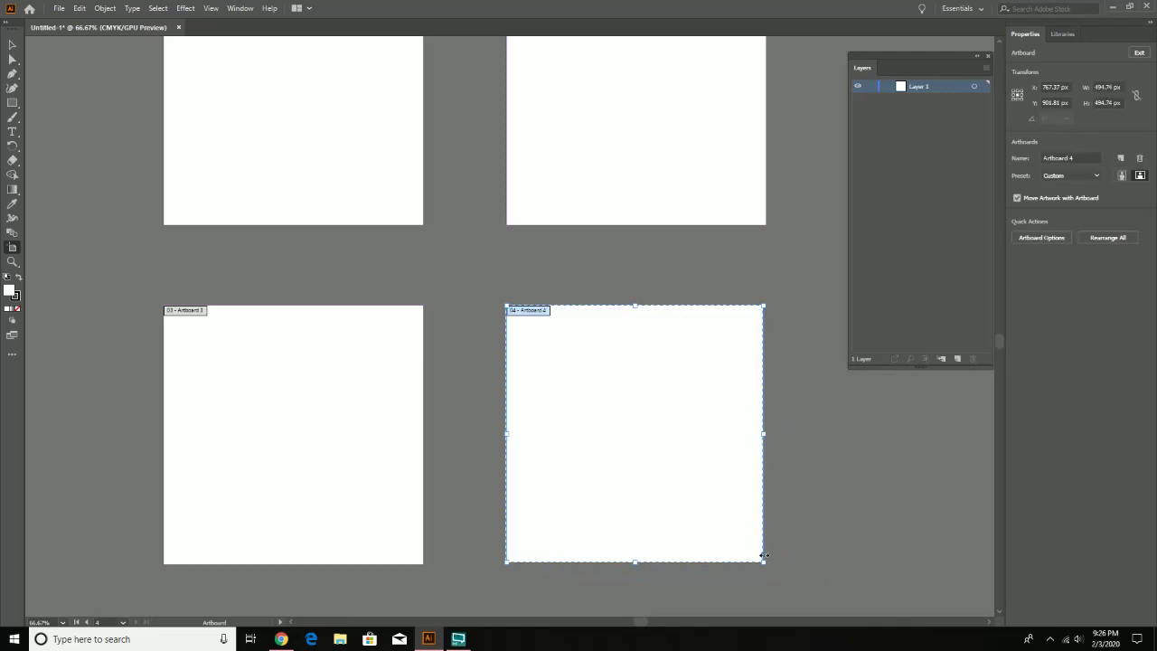
Step: Set Artboard 4's X and Y position to 500 px in its artboard options
double_click(12, 248)
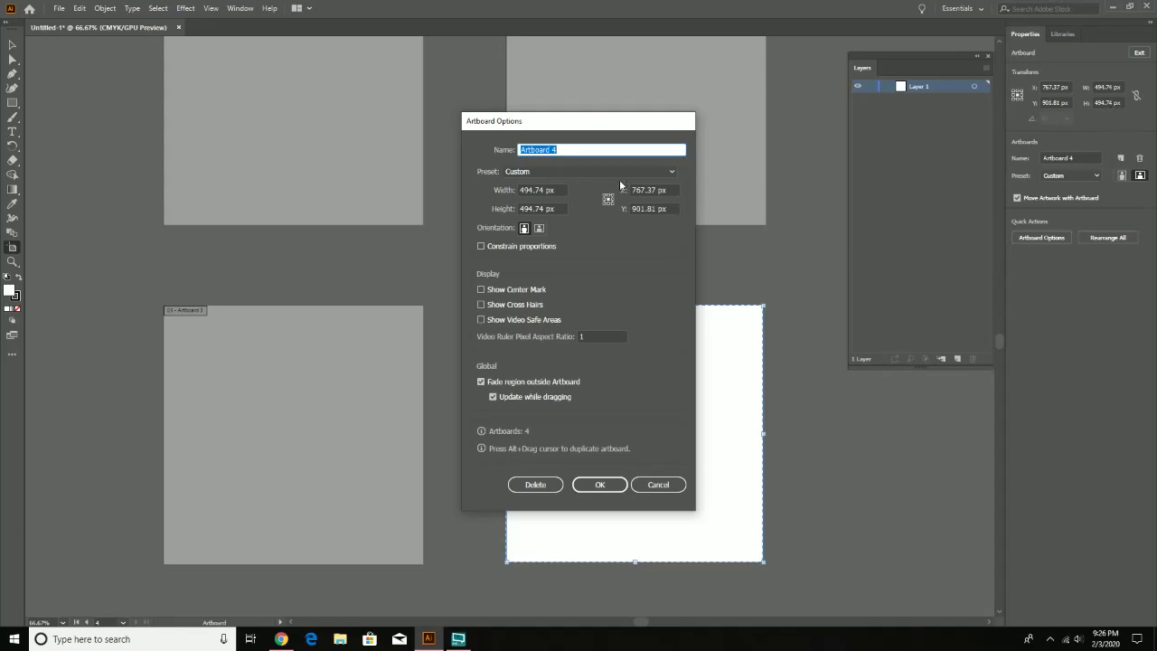
click(673, 190)
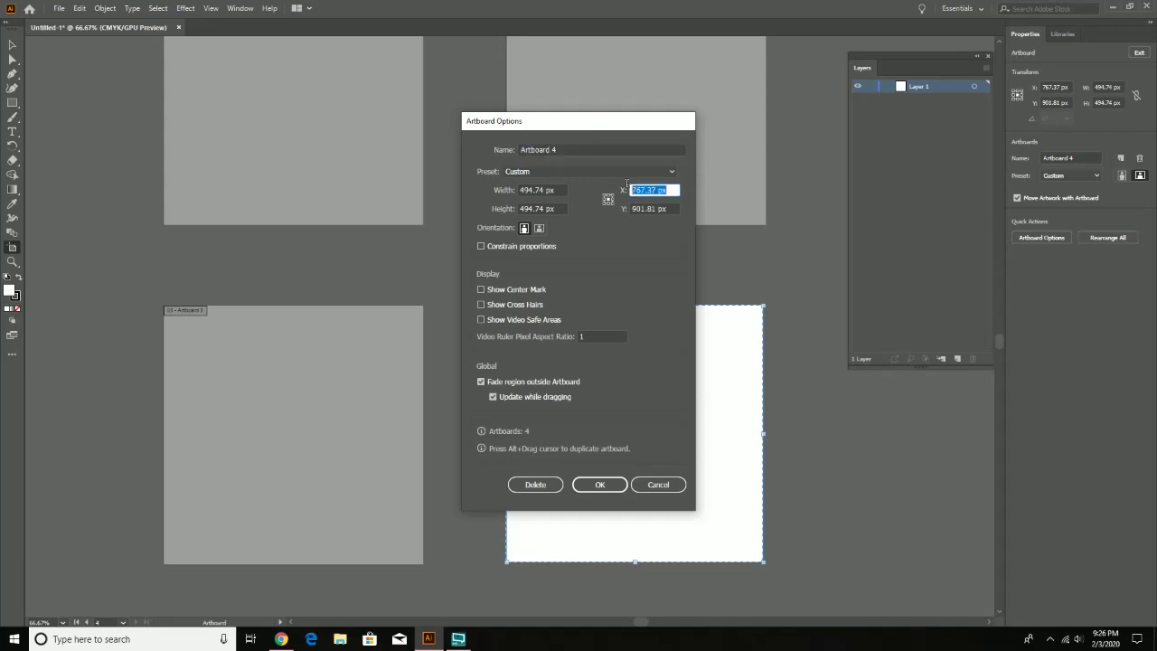
text(500)
key(Tab)
text(500)
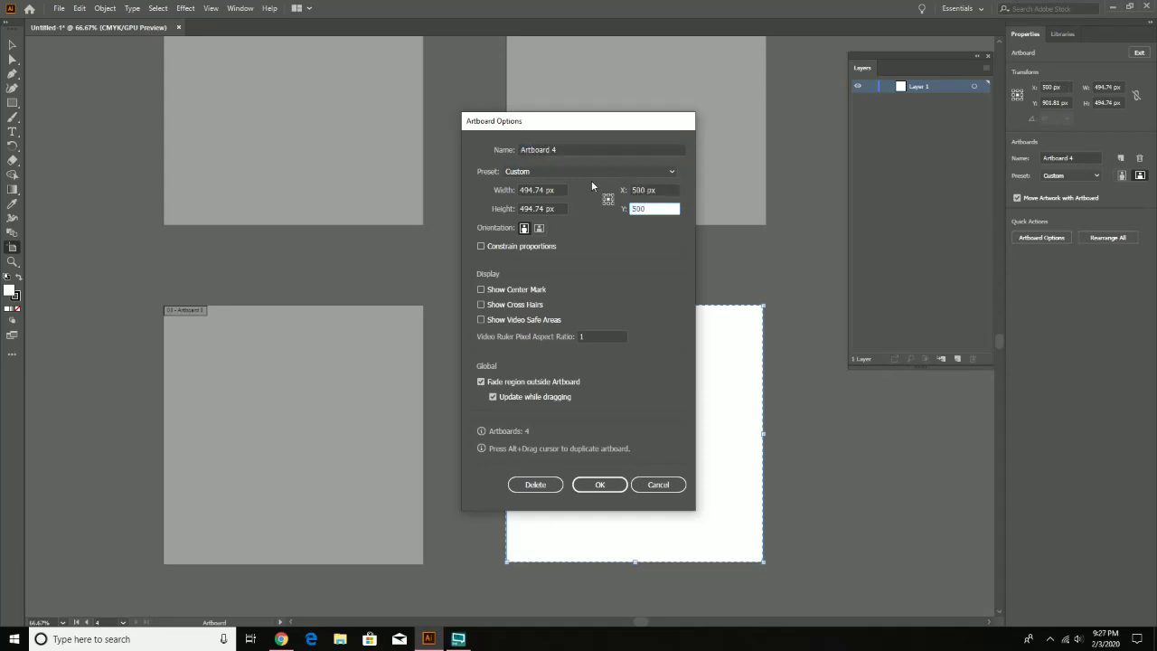
click(600, 484)
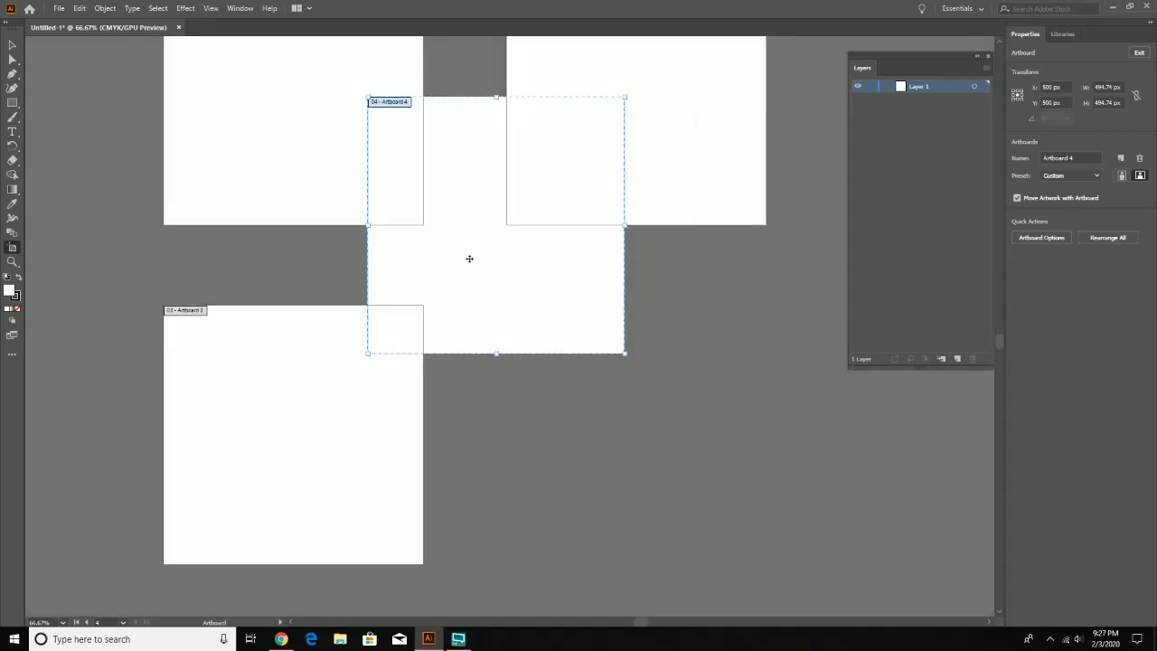
Step: Move Artboard 4 beside Artboard 3, to about X 783 px and Y 904 px, and leave artboard editing
drag(471, 258, 604, 468)
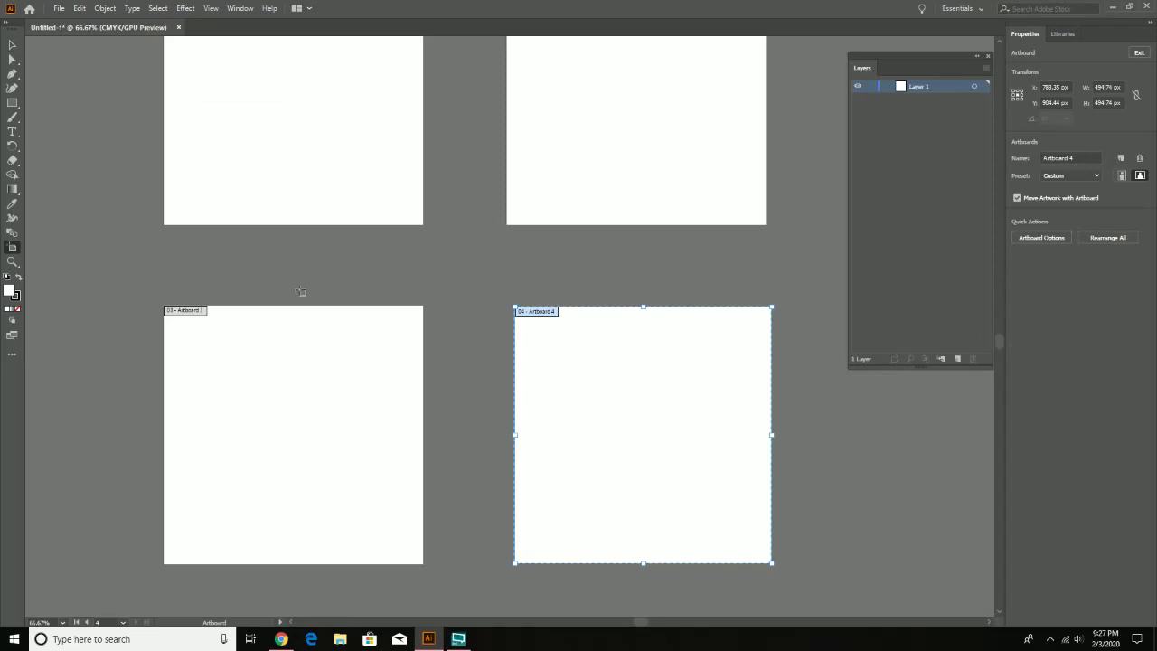
click(11, 45)
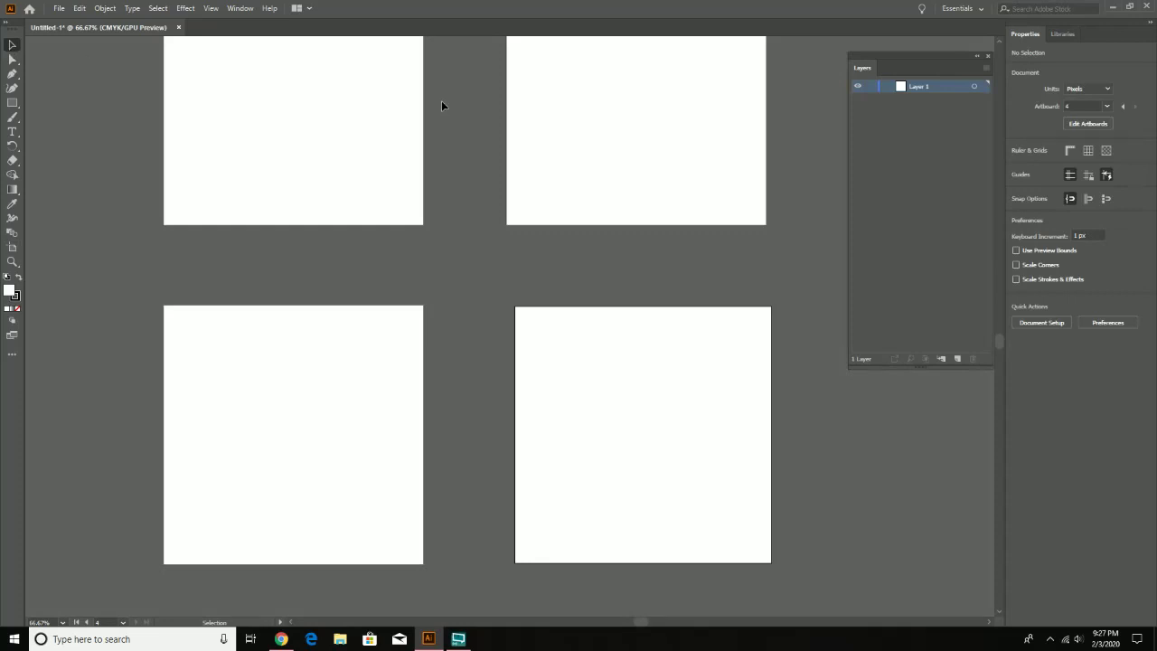
Step: Show the grid, inspect its squares up close on the first artboard, and hide the grid again
click(1089, 152)
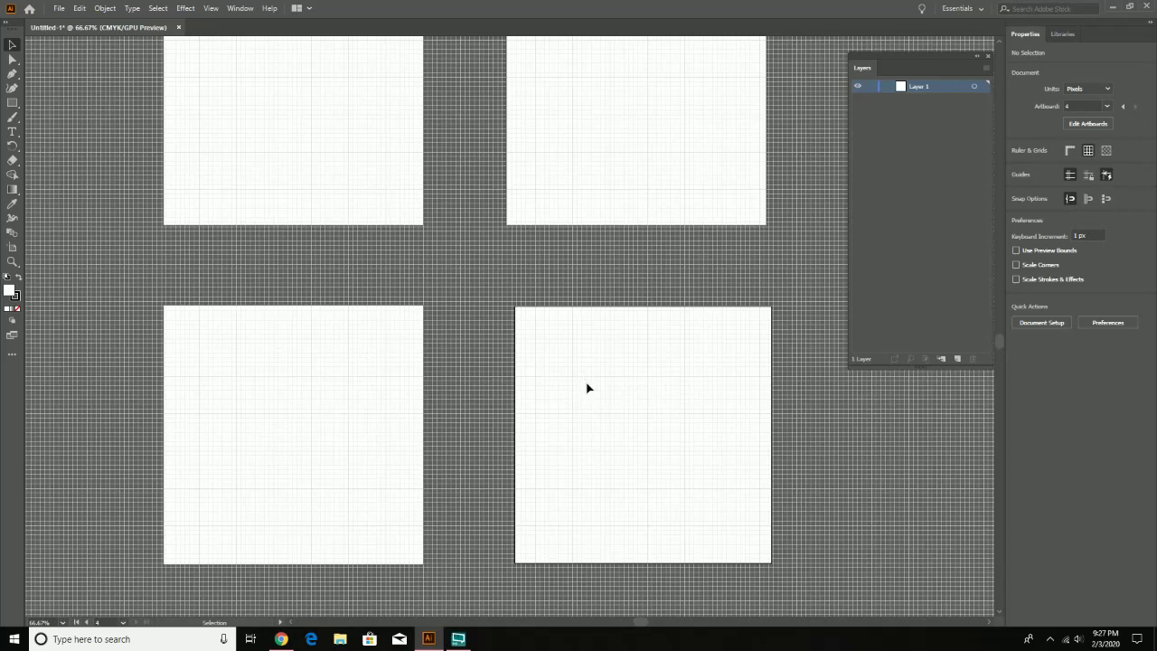
key(z)
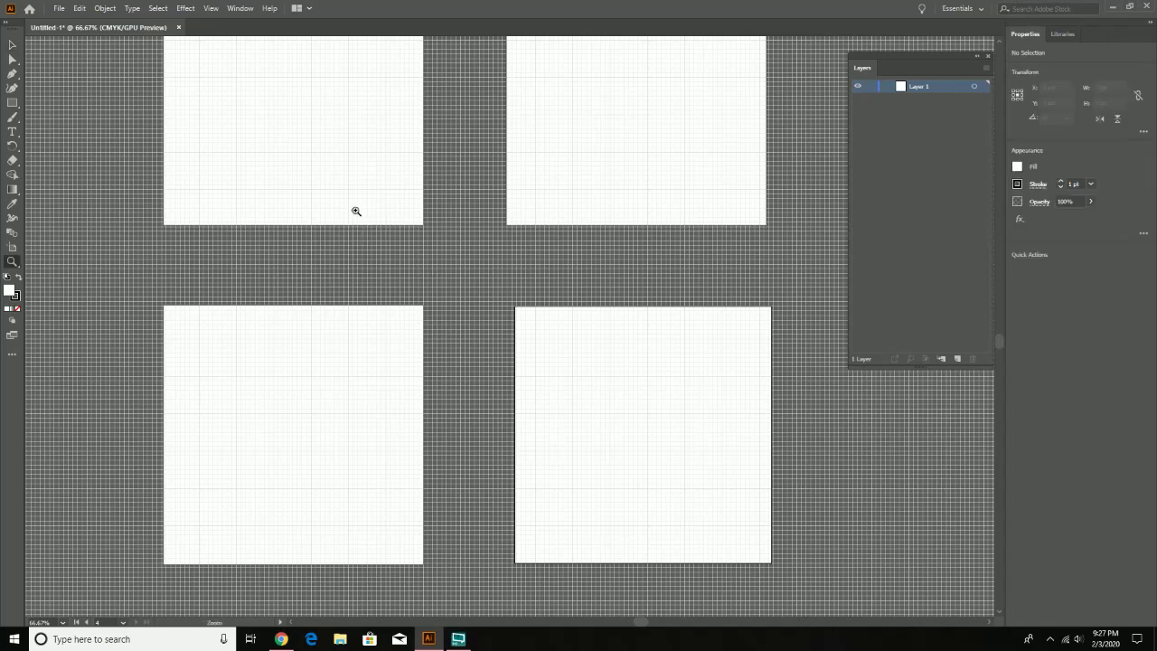
click(357, 211)
click(473, 269)
click(401, 278)
drag(400, 278, 331, 272)
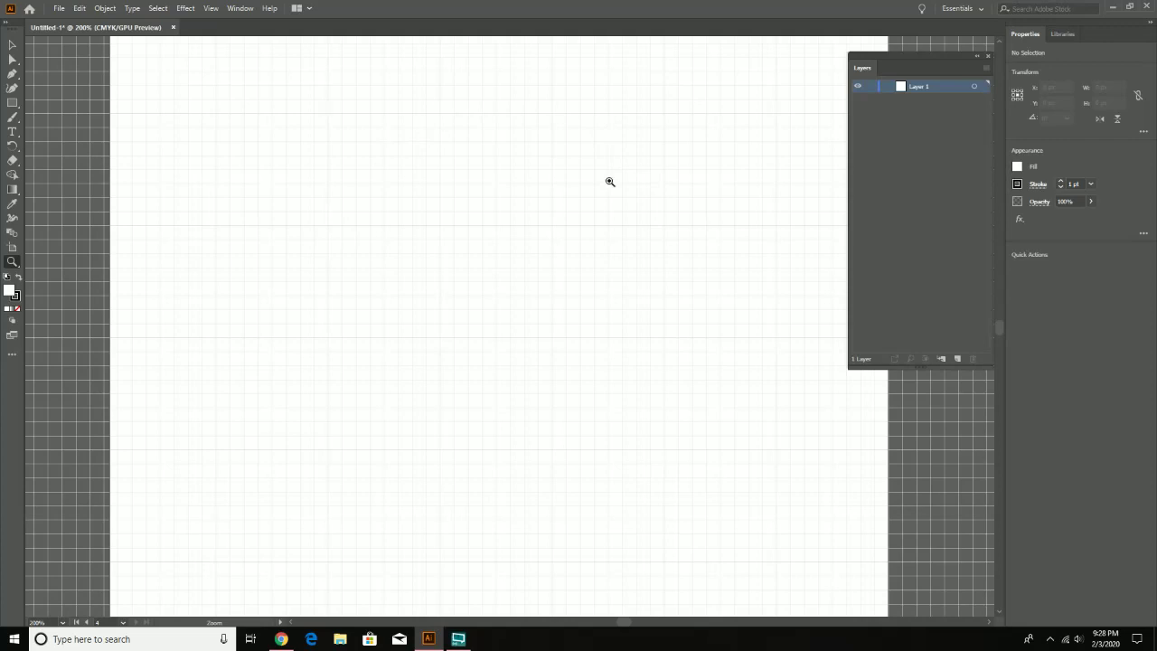
click(12, 44)
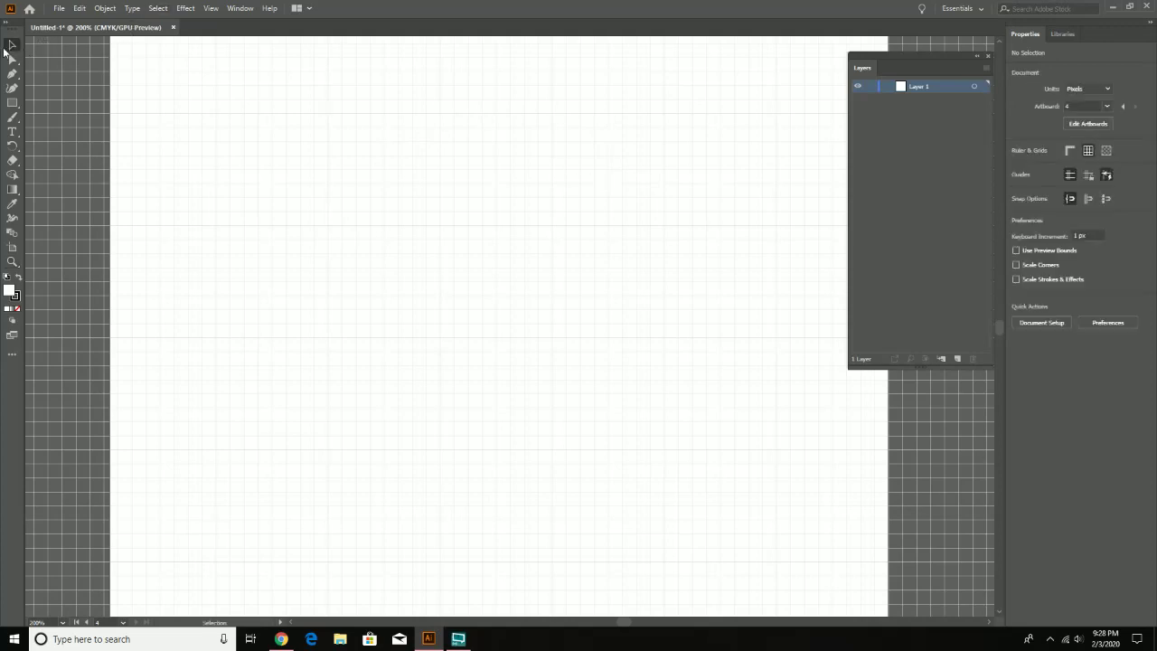
click(1089, 151)
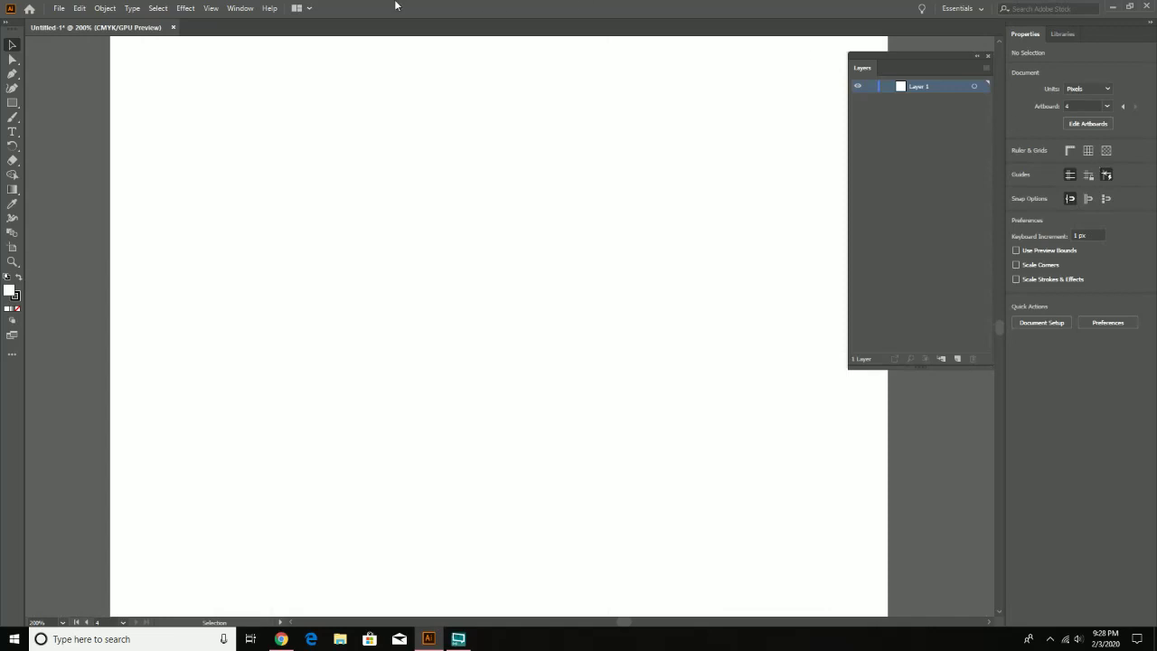
Step: Make Artboard 1 the active artboard and show the rulers around the canvas
click(209, 8)
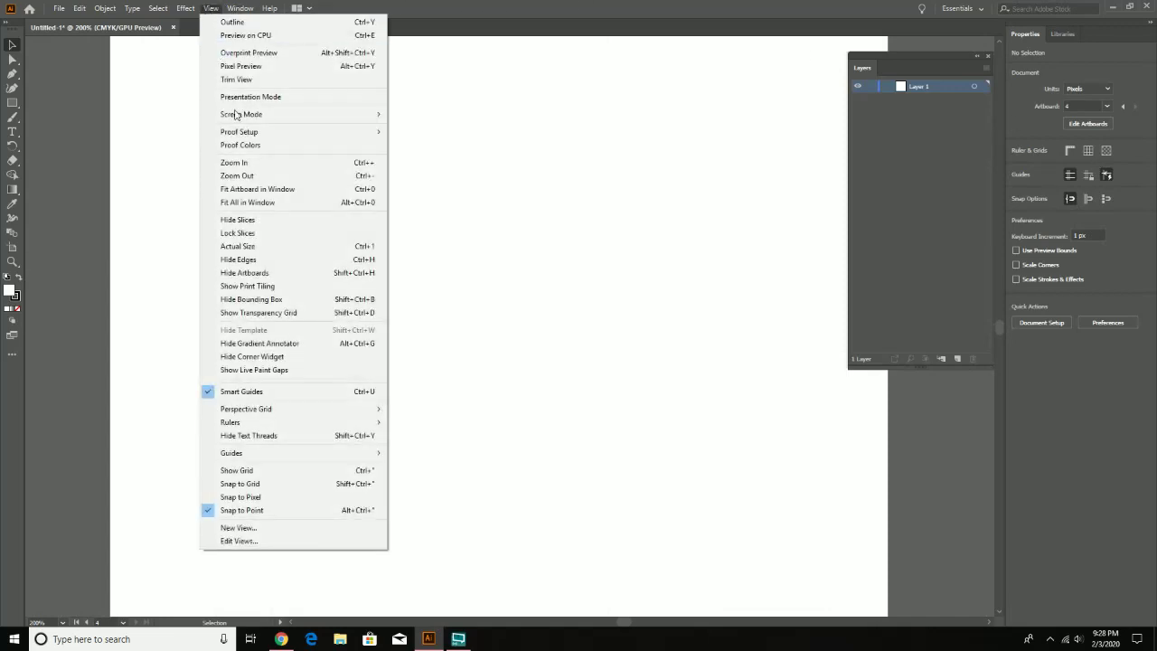
mouse_move(334, 421)
click(598, 391)
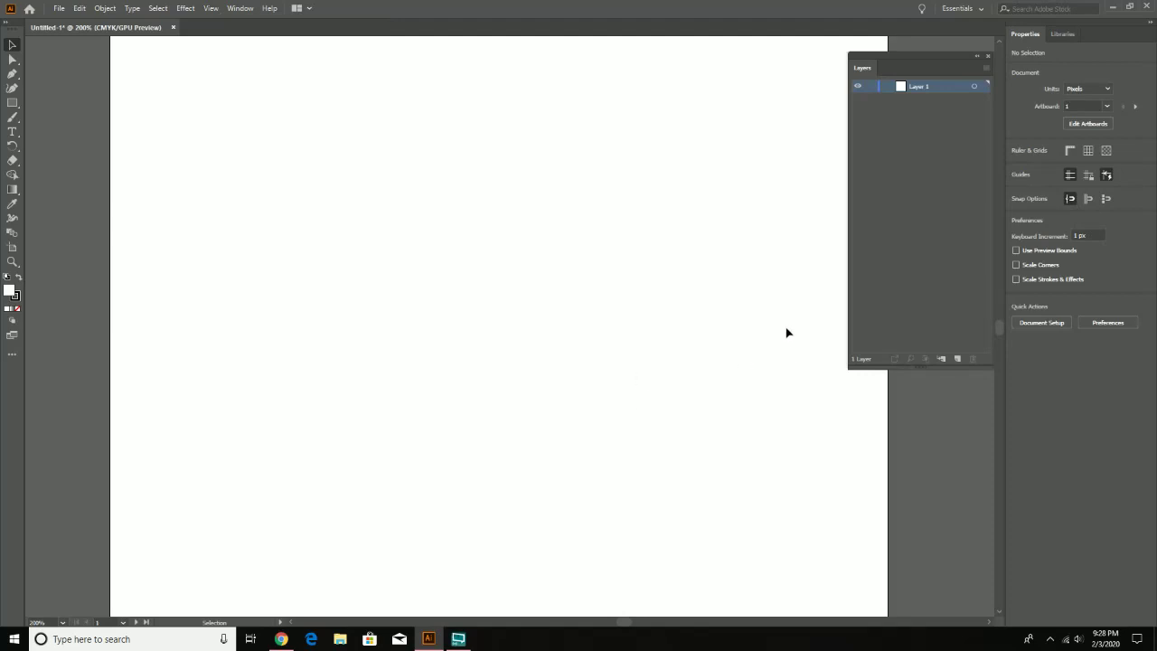
click(1070, 150)
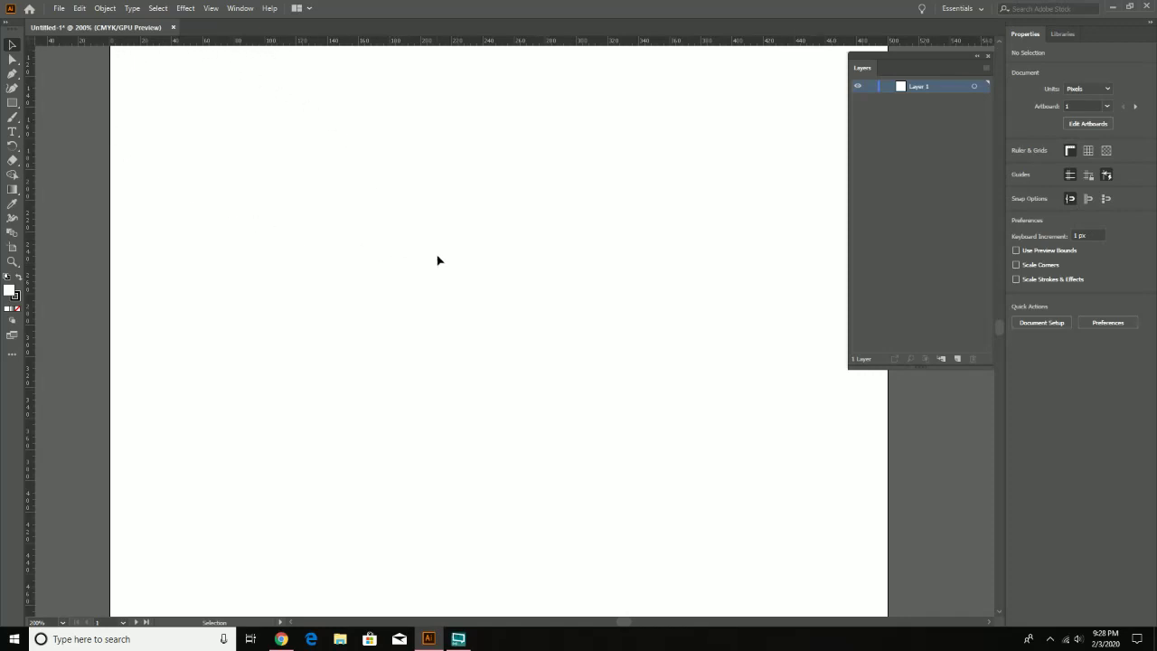
key(z)
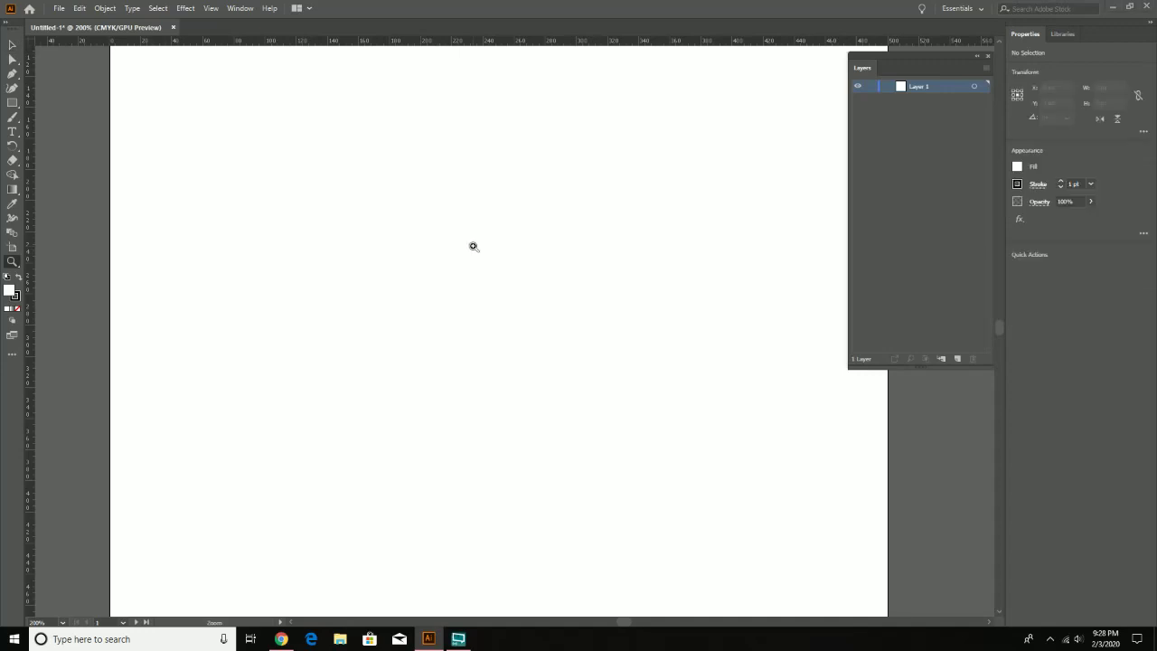
alt+click(474, 246)
alt+click(474, 246)
key(space)
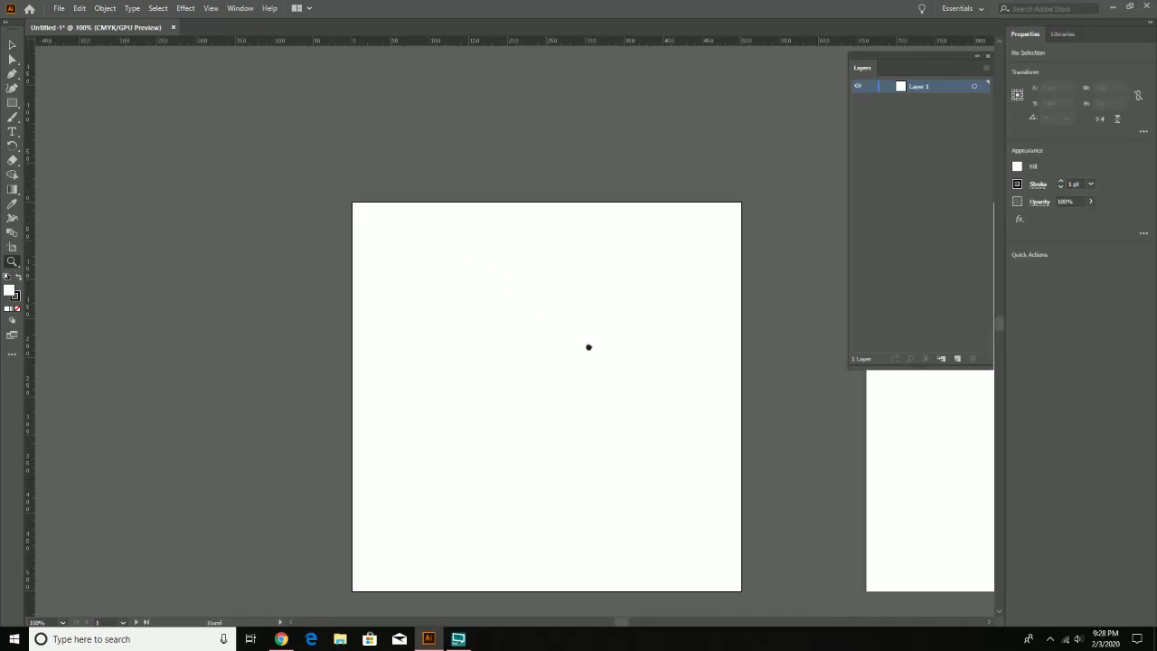
Step: Activate the second artboard to see how the ruler origin follows it, and make Artboard 1 active again
drag(588, 347, 388, 289)
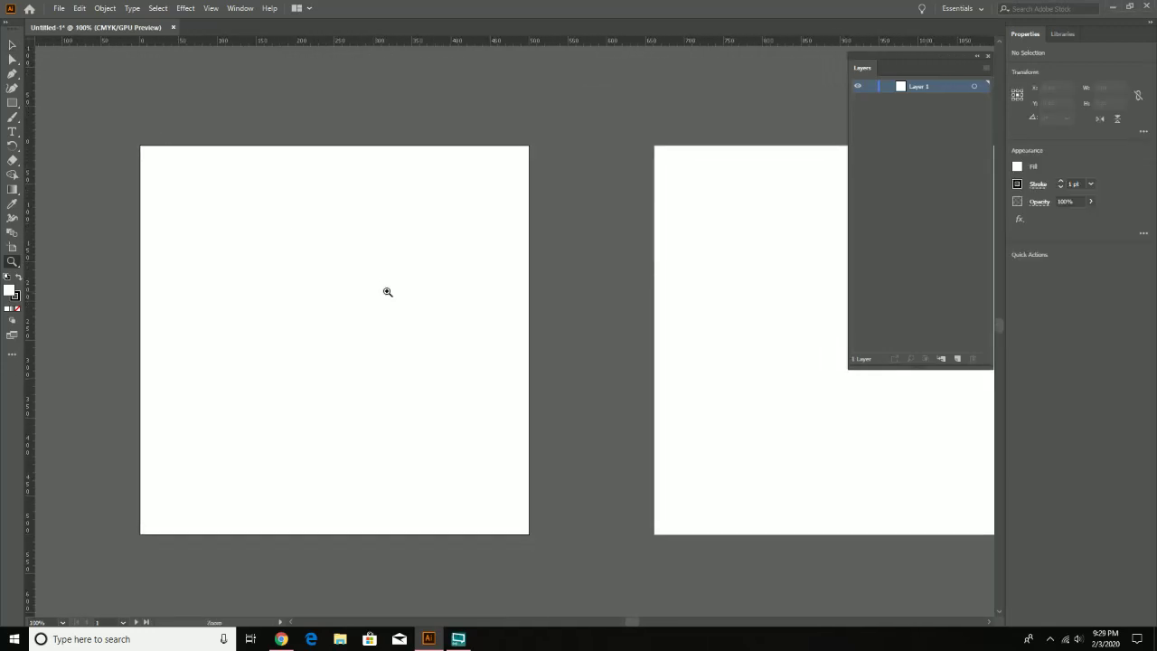
click(13, 46)
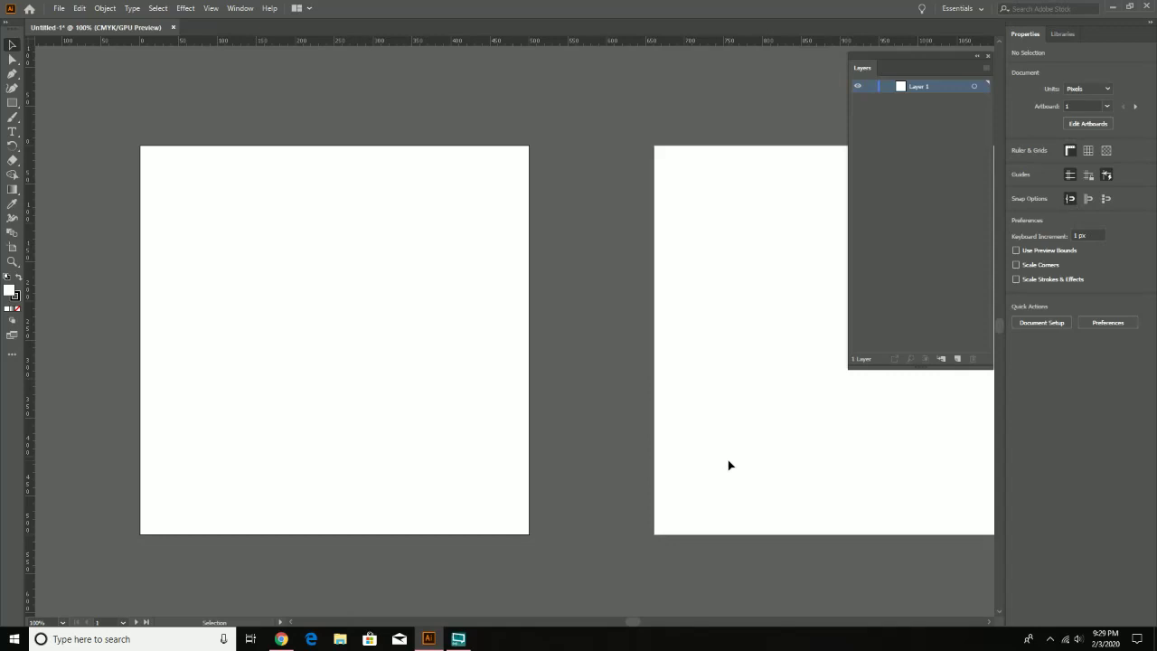
click(741, 418)
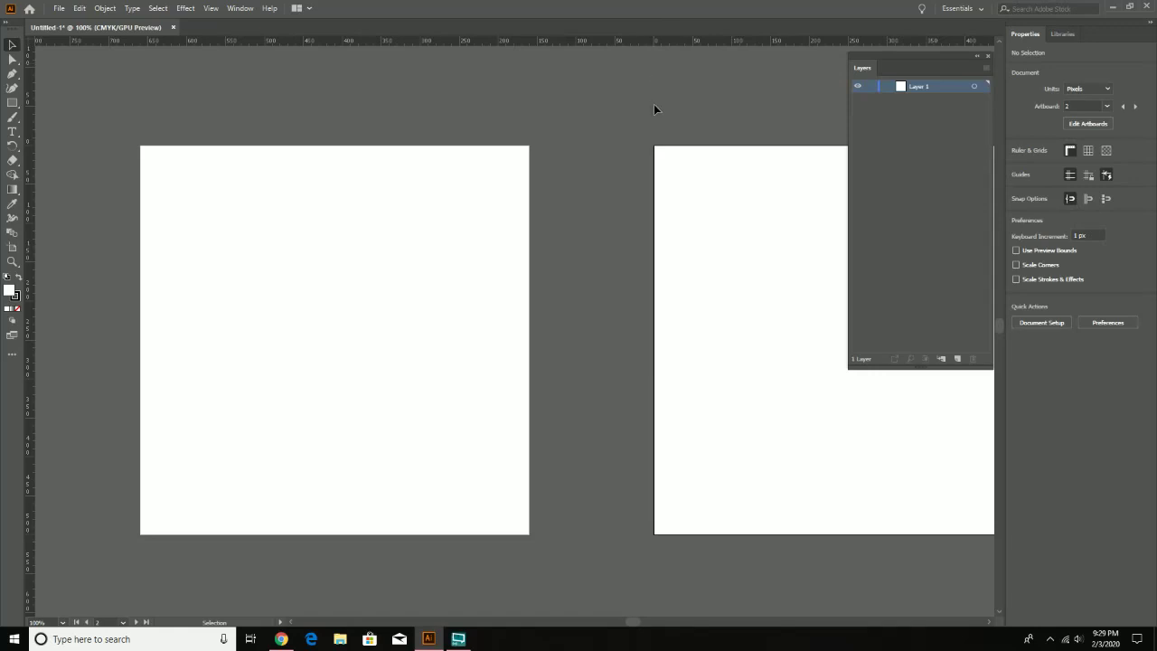
click(404, 243)
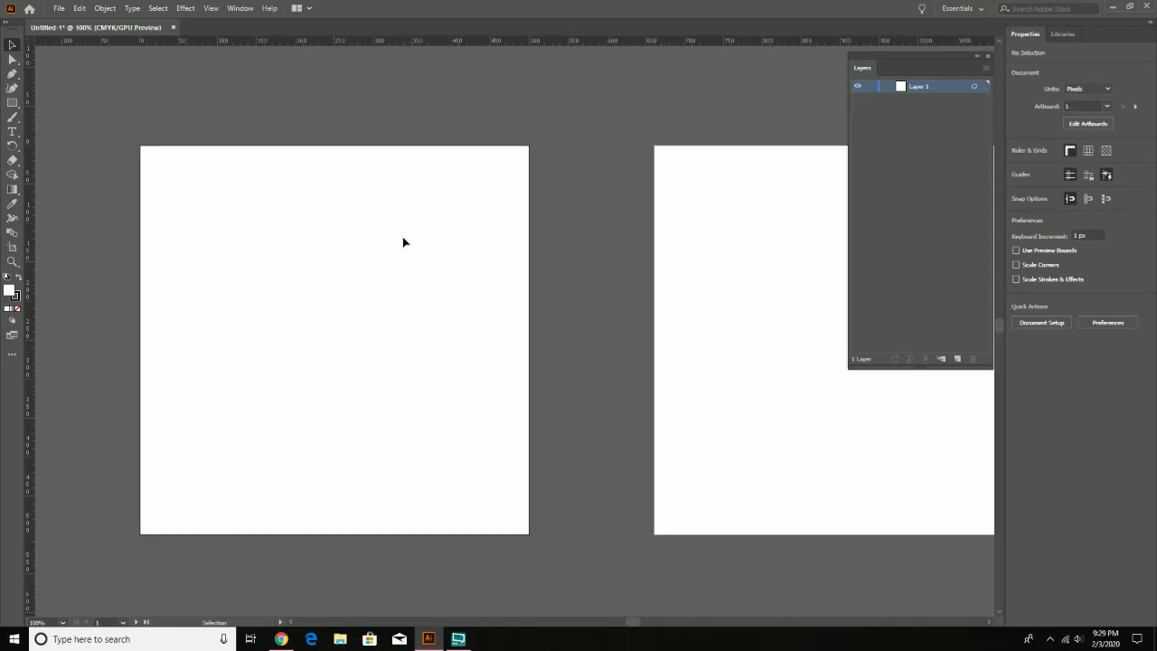
Step: Switch the document units to inches to compare the ruler scale, and set them back to pixels
click(1107, 88)
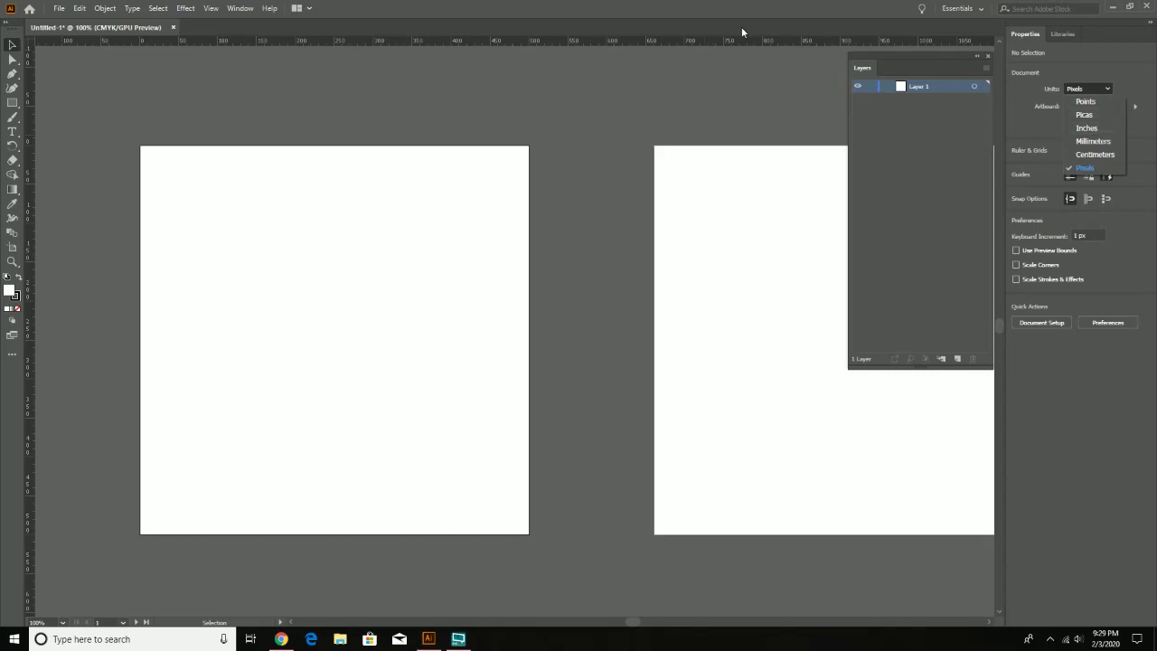
click(1087, 128)
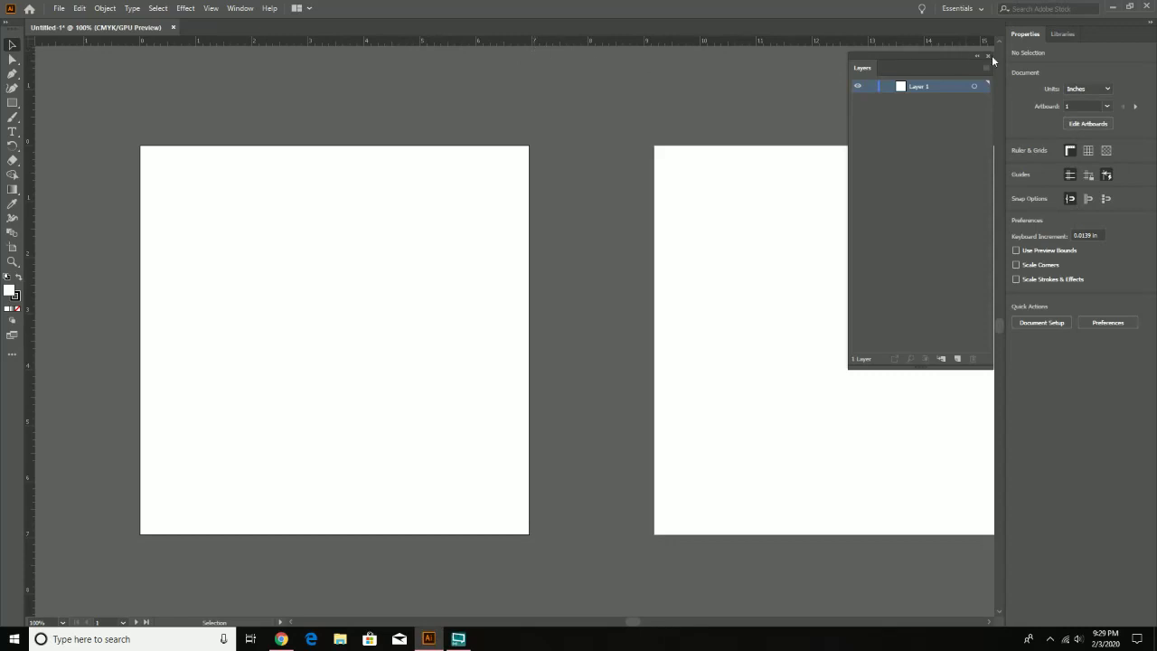
click(1082, 90)
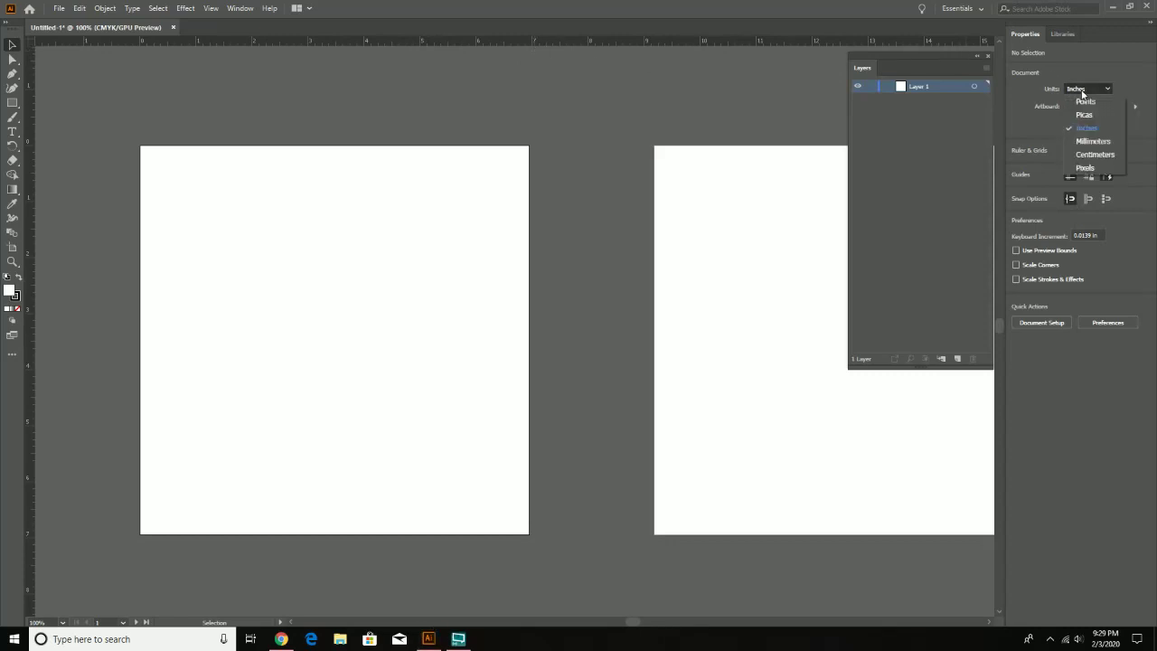
click(1094, 167)
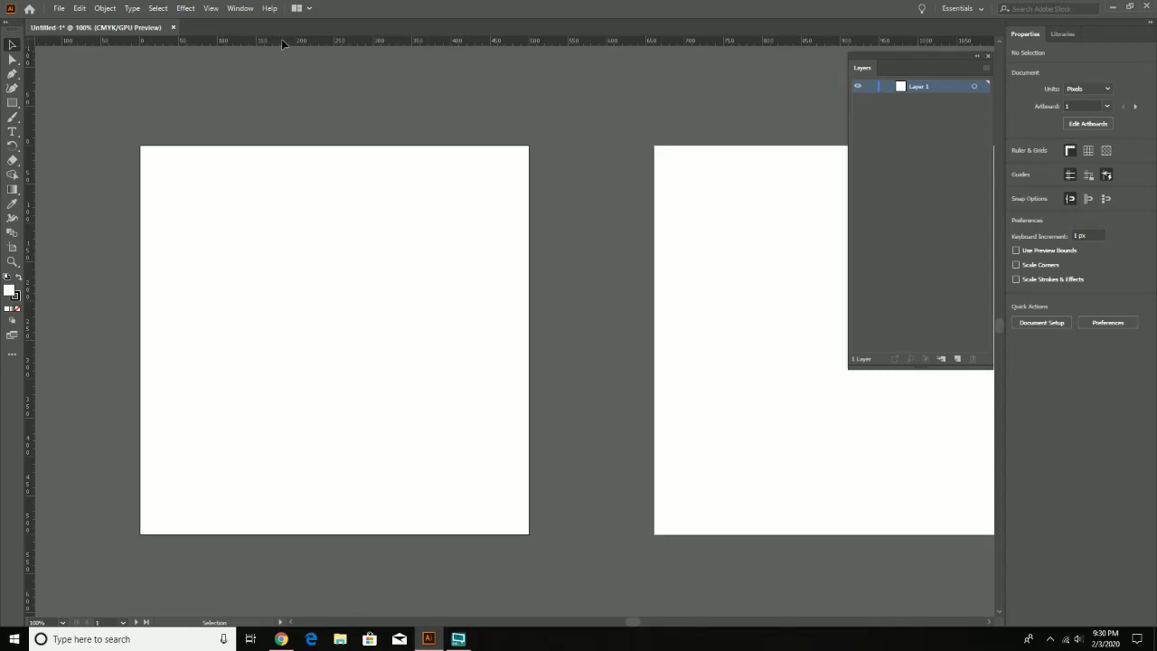
Step: Place a horizontal guide at about Y 107 px and a vertical guide at about X 134 px on Artboard 1
drag(282, 38, 303, 233)
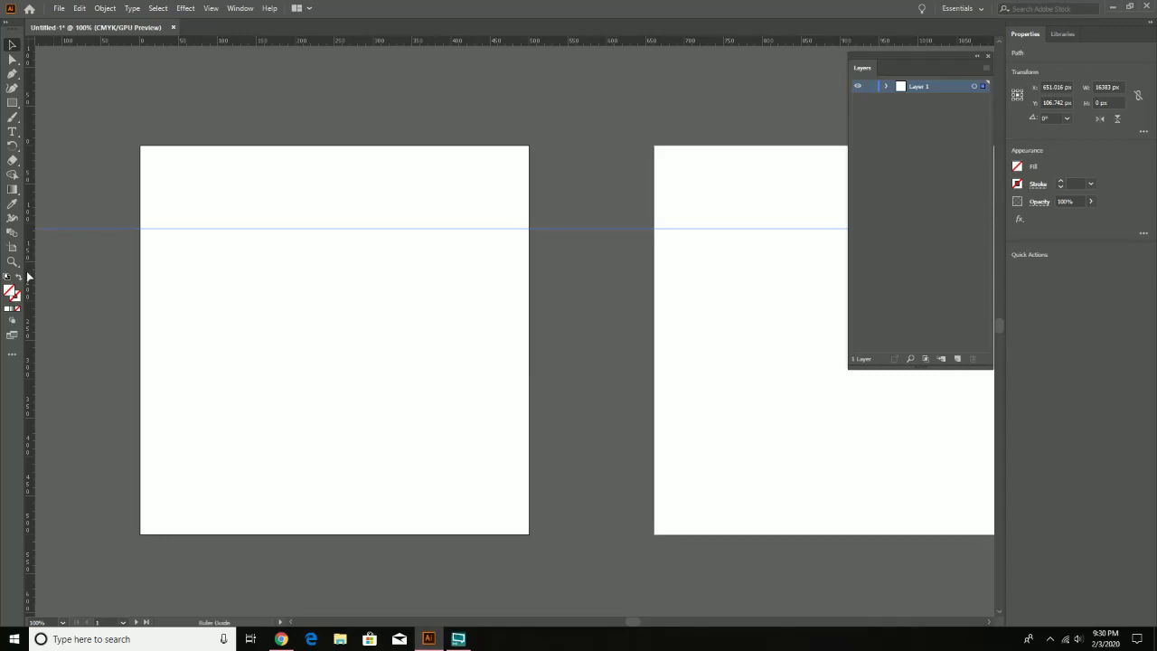
drag(28, 277, 243, 289)
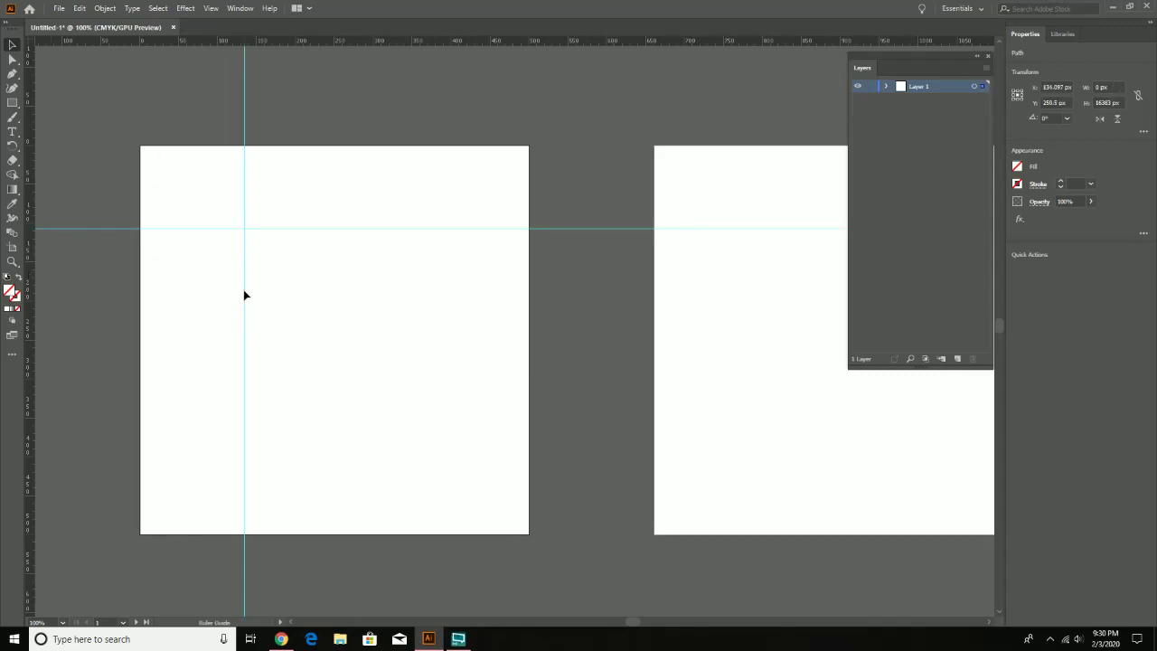
click(278, 199)
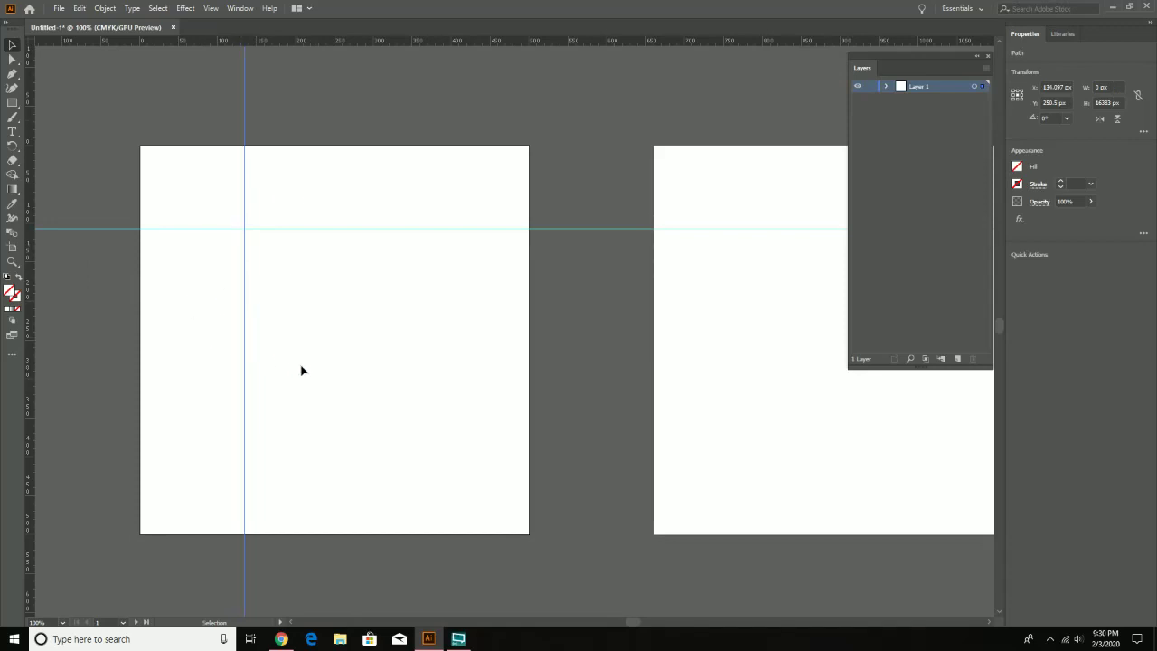
click(313, 385)
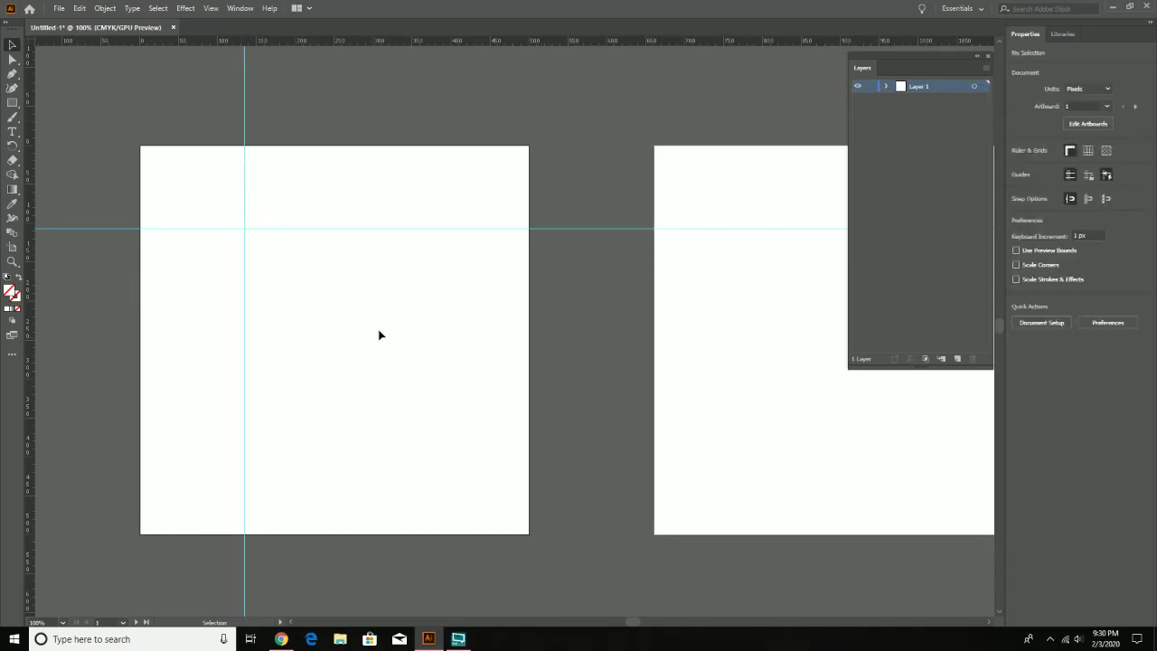
Step: Lock and unlock the guides, and move the horizontal one to about Y 100 px and the vertical one to about X 150 px
click(1091, 177)
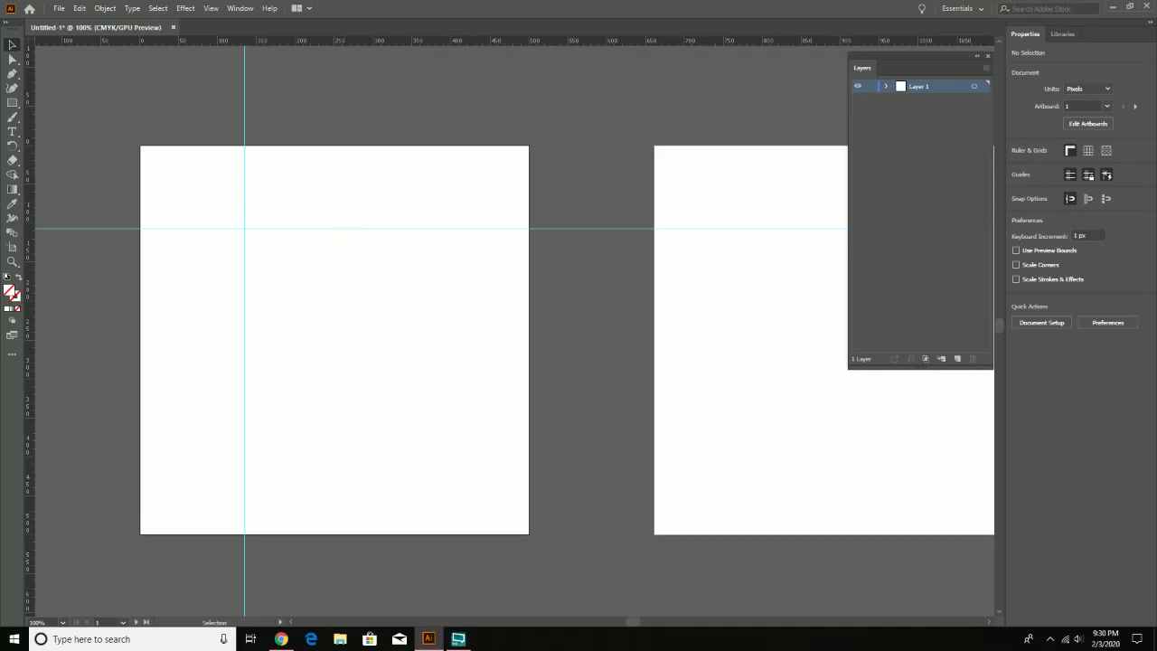
click(1092, 178)
mouse_move(642, 229)
mouse_down()
mouse_move(643, 240)
mouse_move(640, 224)
mouse_up()
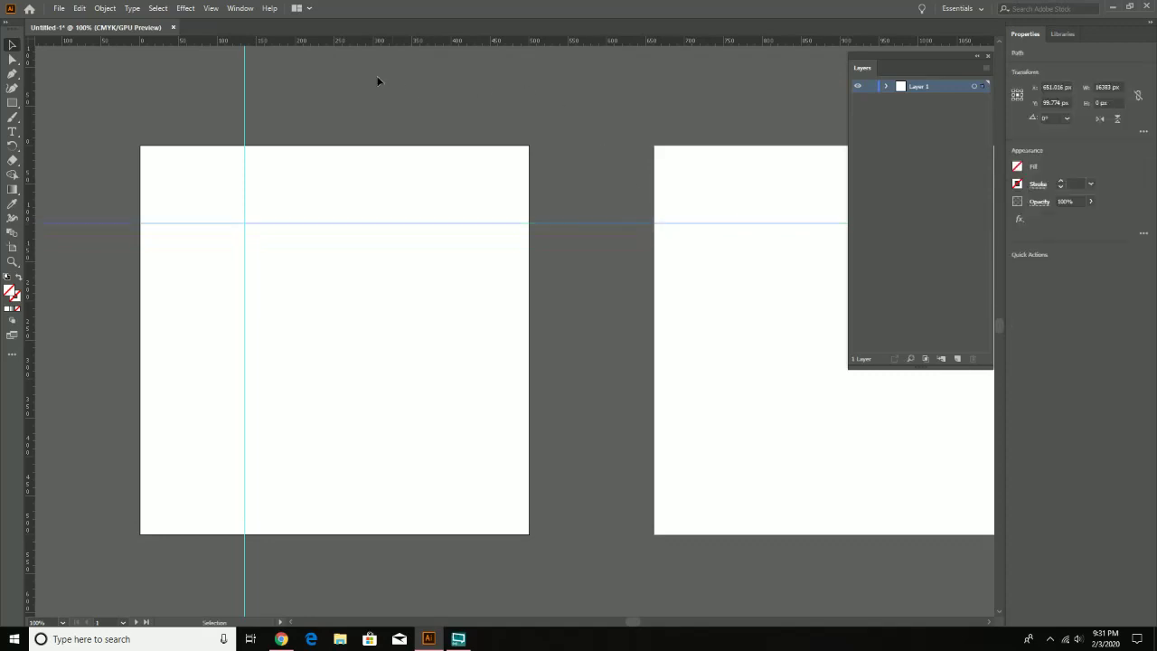
drag(246, 78, 257, 77)
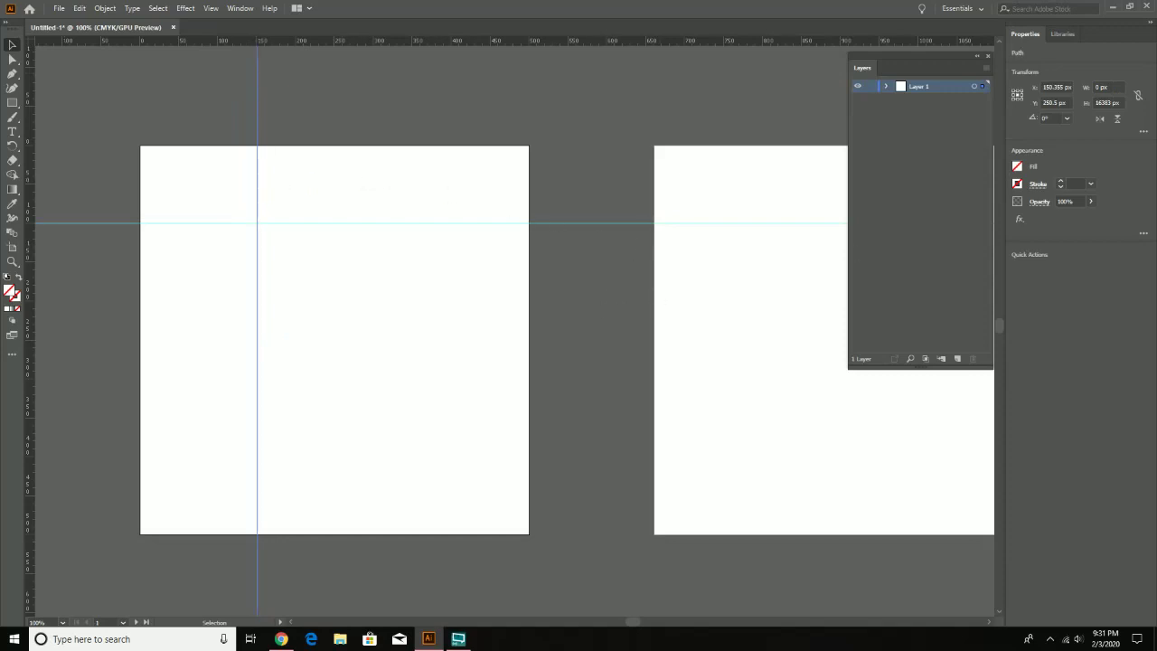
click(596, 283)
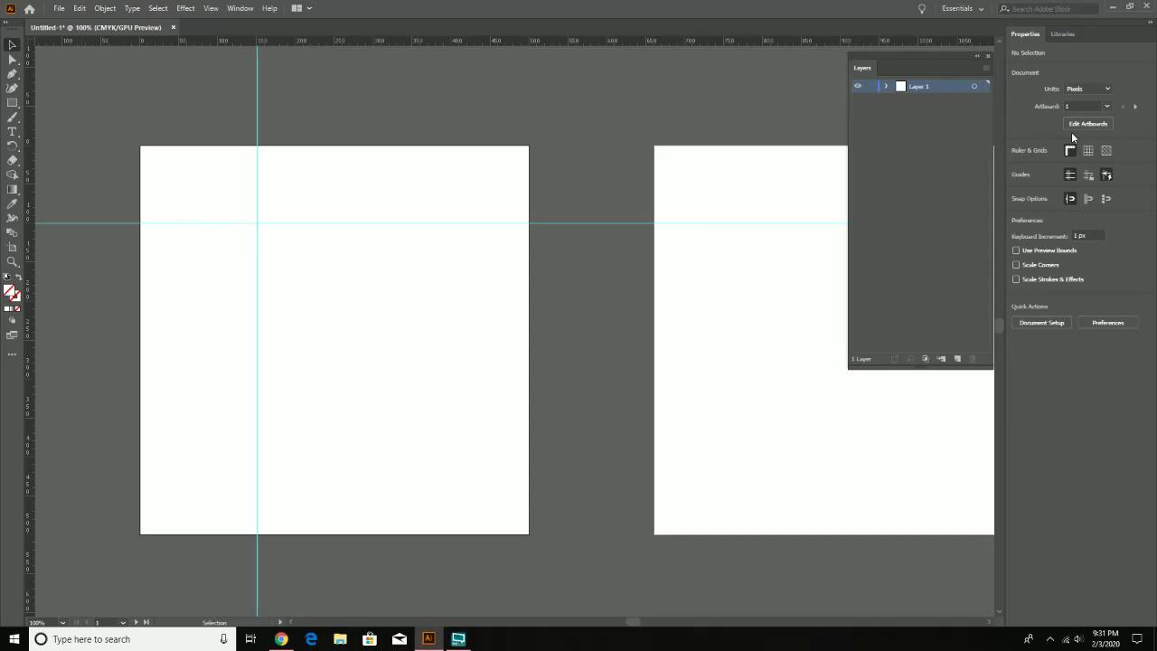
Step: Delete the vertical guide on Artboard 1
click(1093, 179)
click(258, 120)
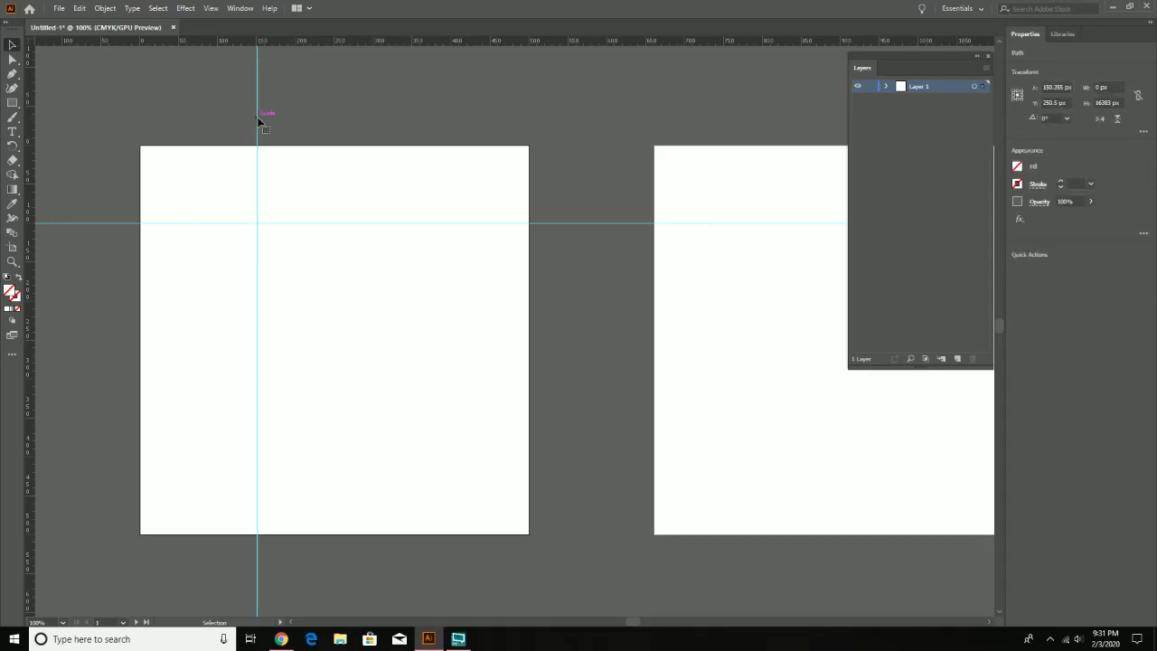
key(Delete)
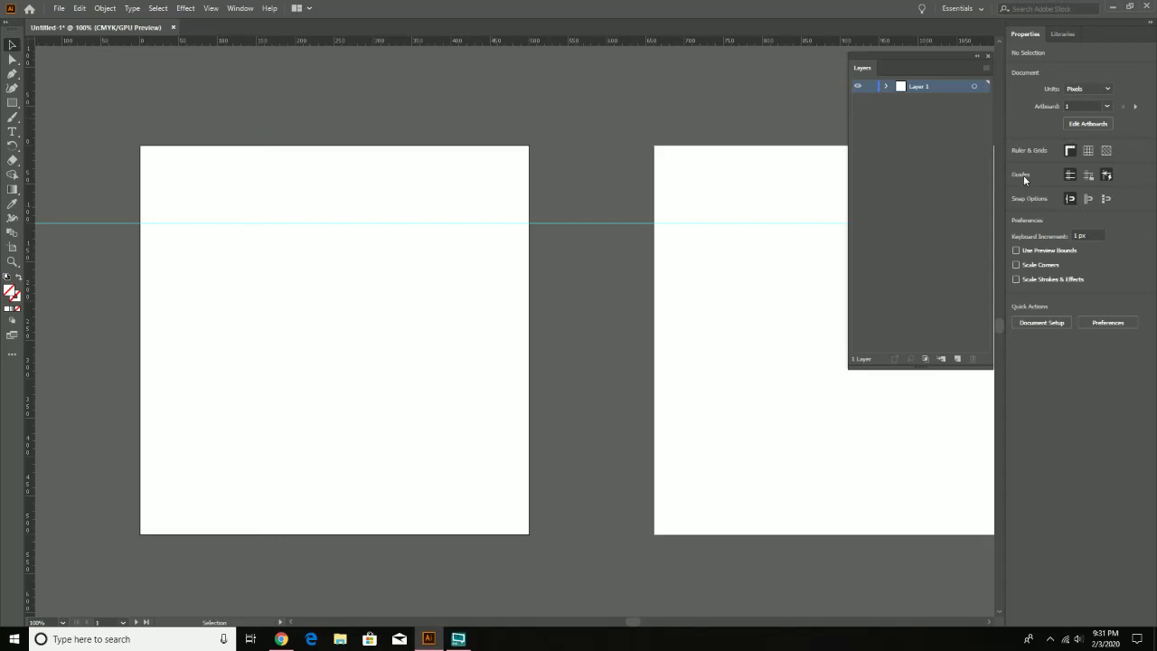
Step: Lock the guides and add two more horizontal ones at about Y 255 px and Y 425 px
click(1089, 178)
drag(290, 37, 326, 344)
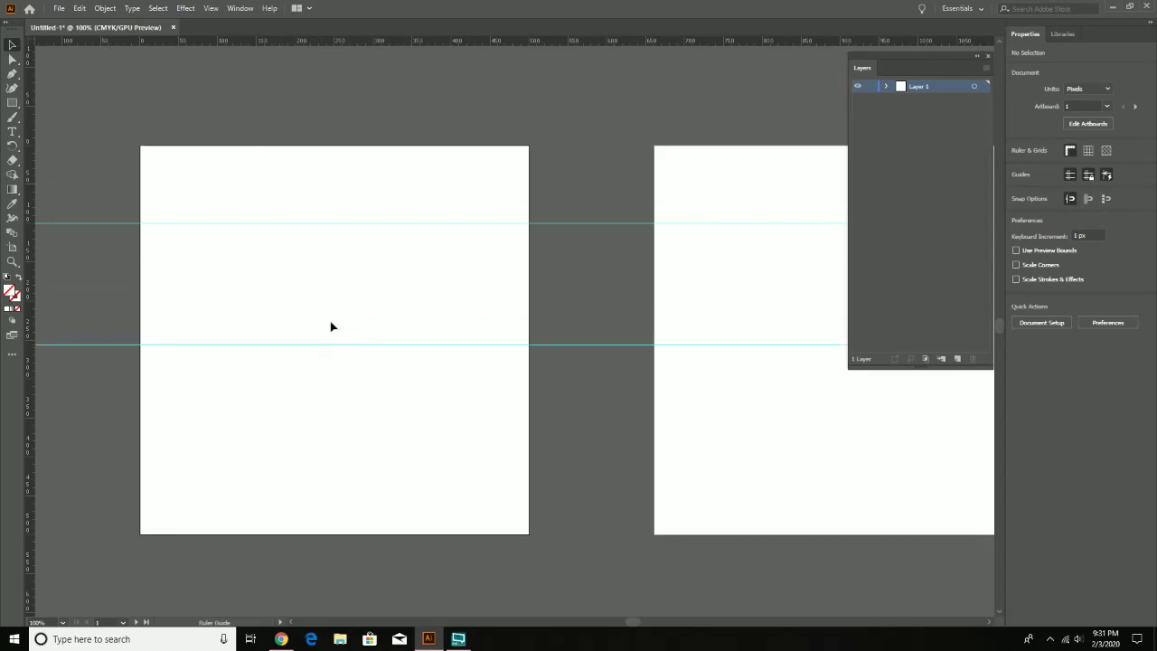
drag(380, 39, 387, 477)
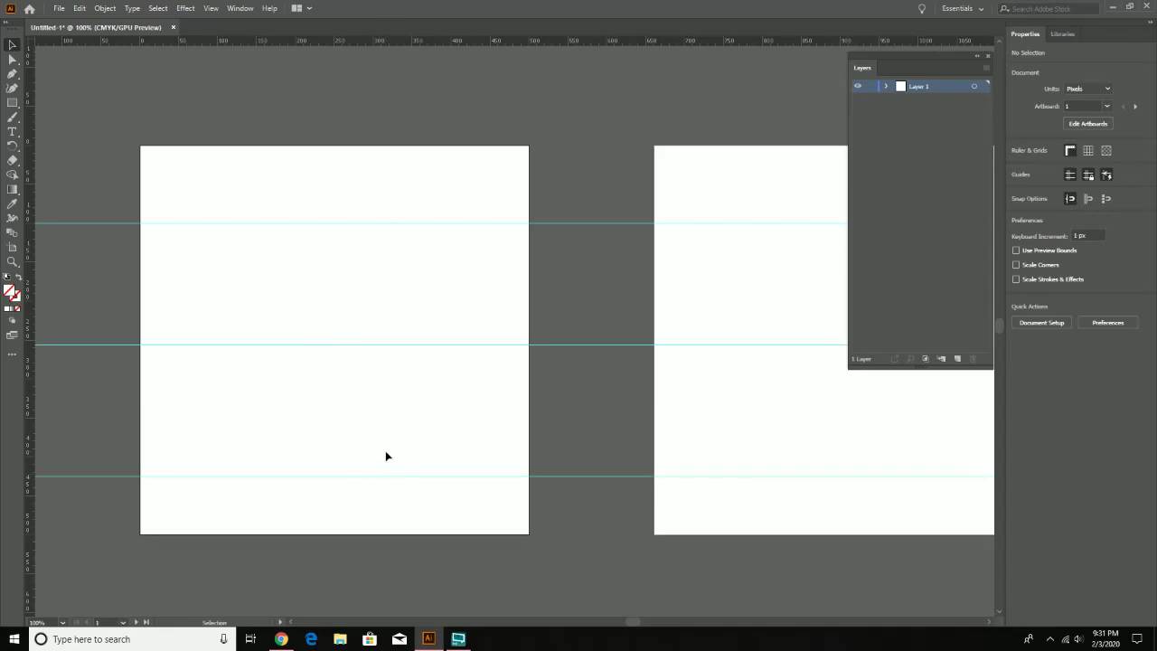
Step: Hide all guides, show them again, and leave them hidden
click(1070, 177)
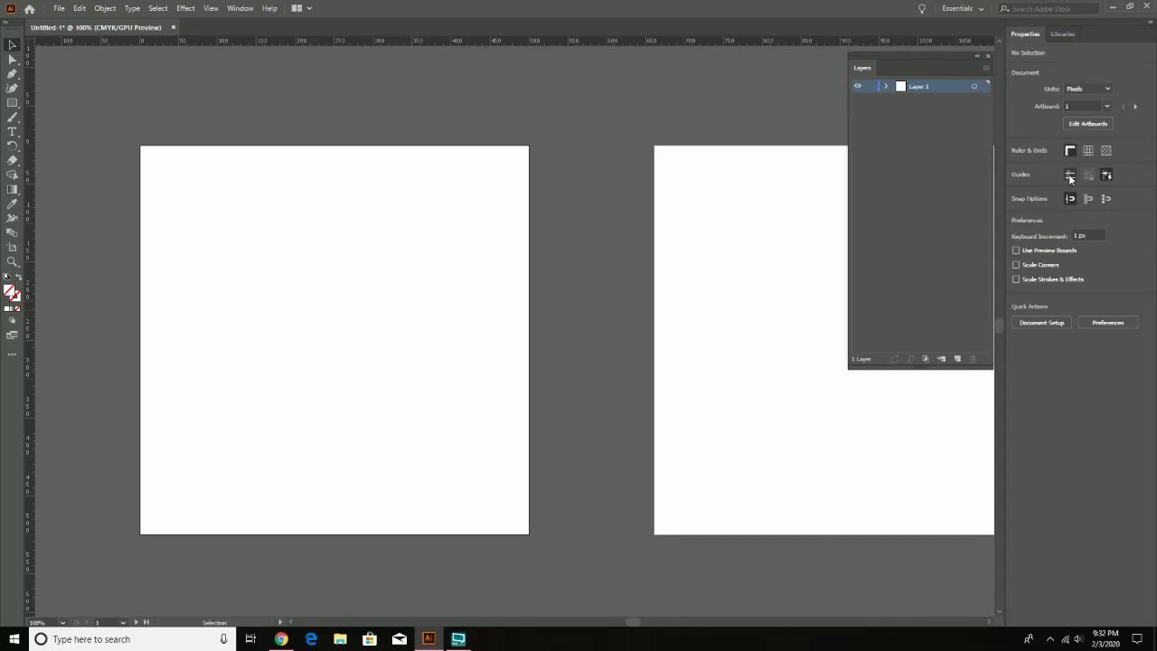
click(1071, 177)
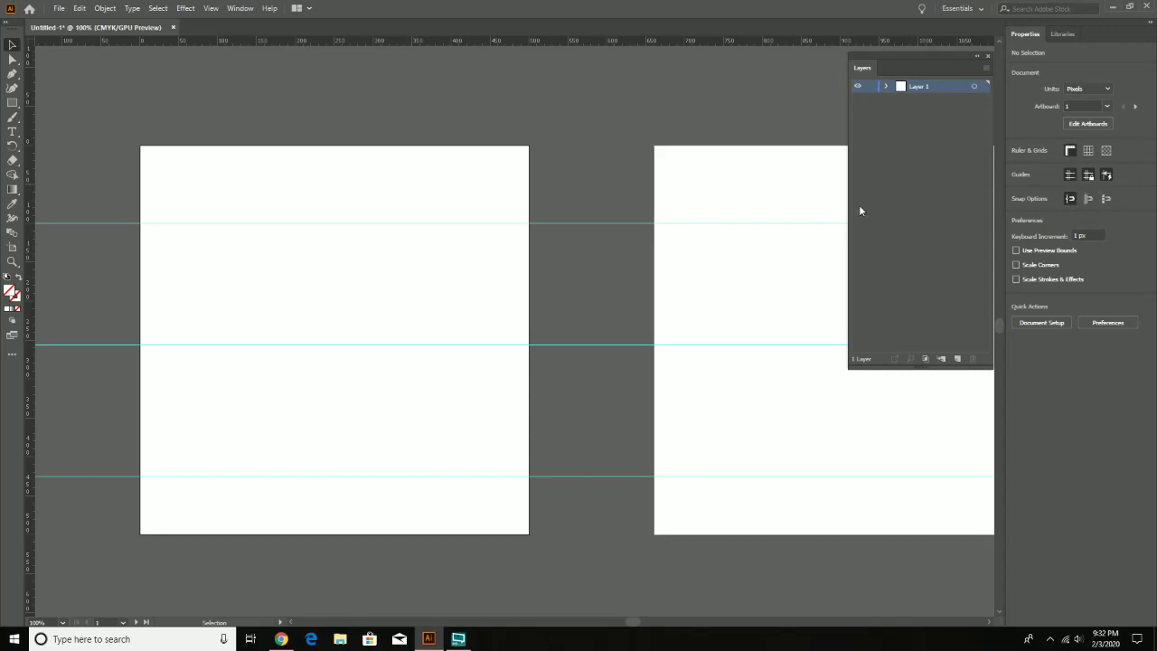
click(1069, 175)
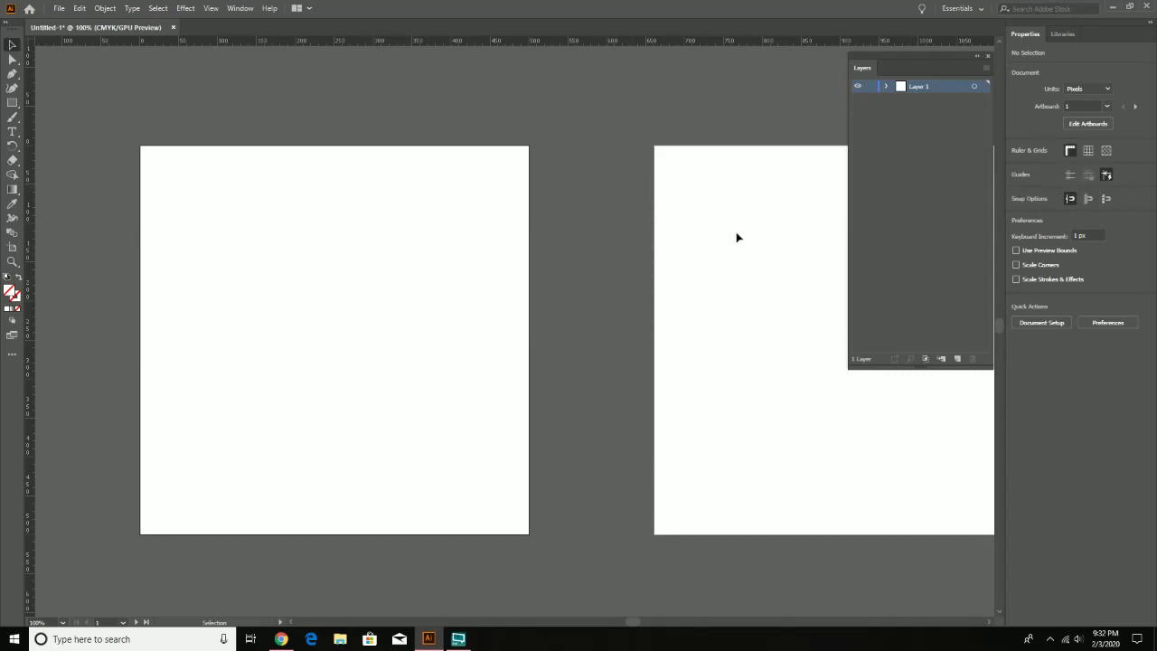
Step: Draw a closed eight-point shape with two upper lobes, about 413 by 331 px, on Artboard 1 with the Curvature tool
click(13, 89)
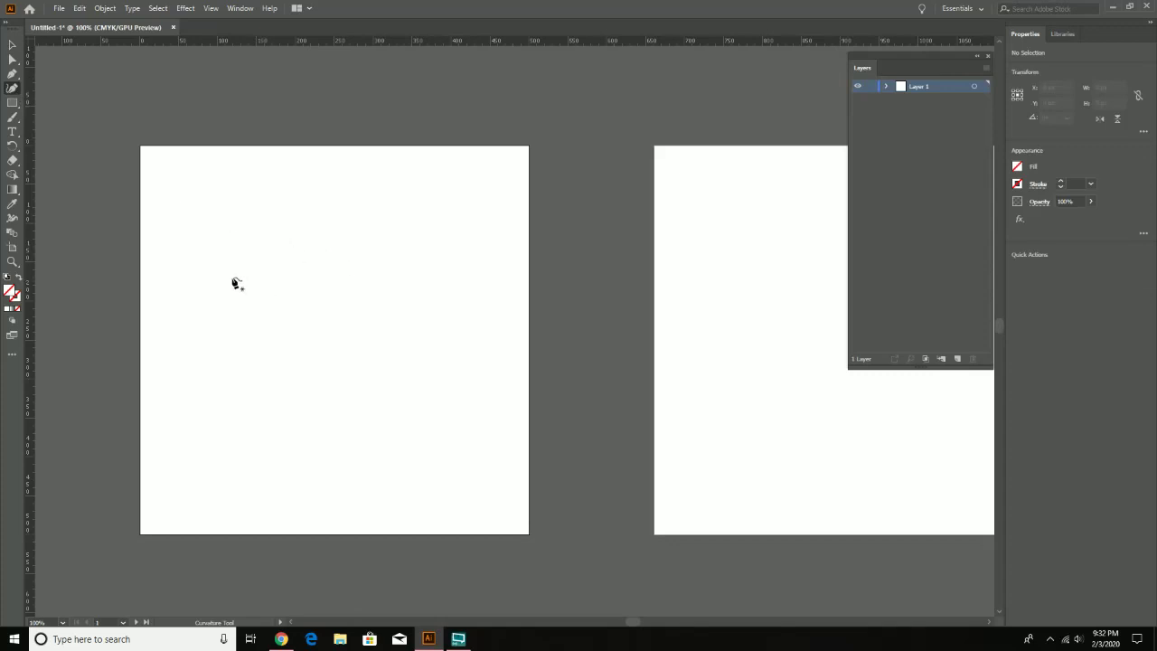
click(255, 287)
click(297, 221)
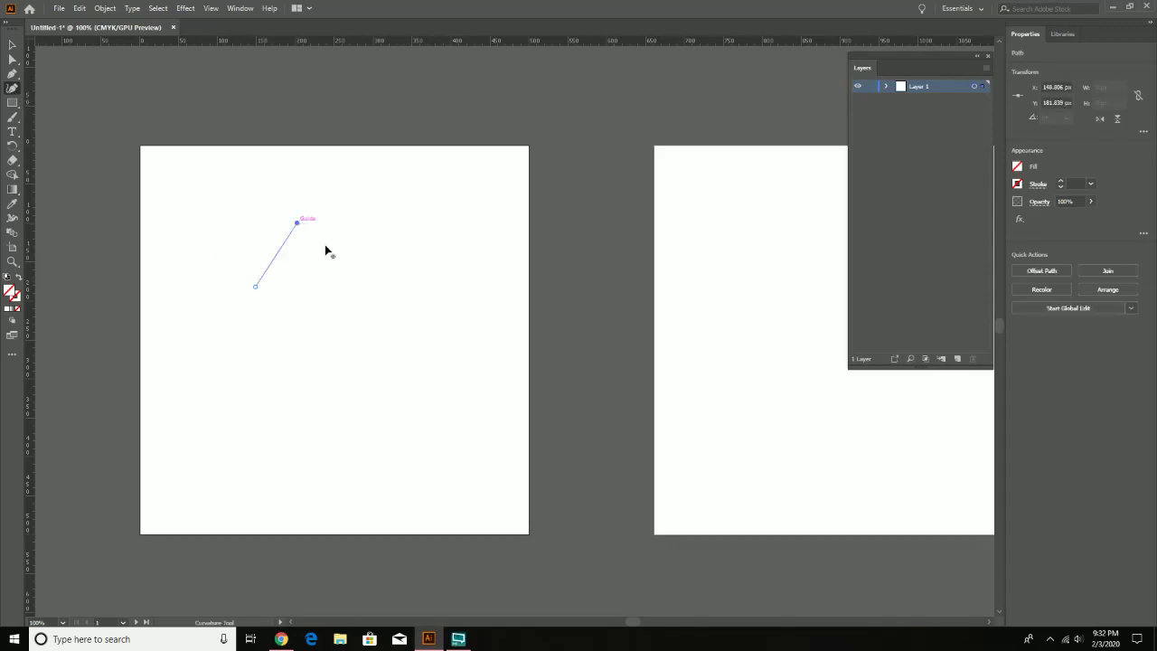
click(361, 290)
click(423, 223)
click(507, 290)
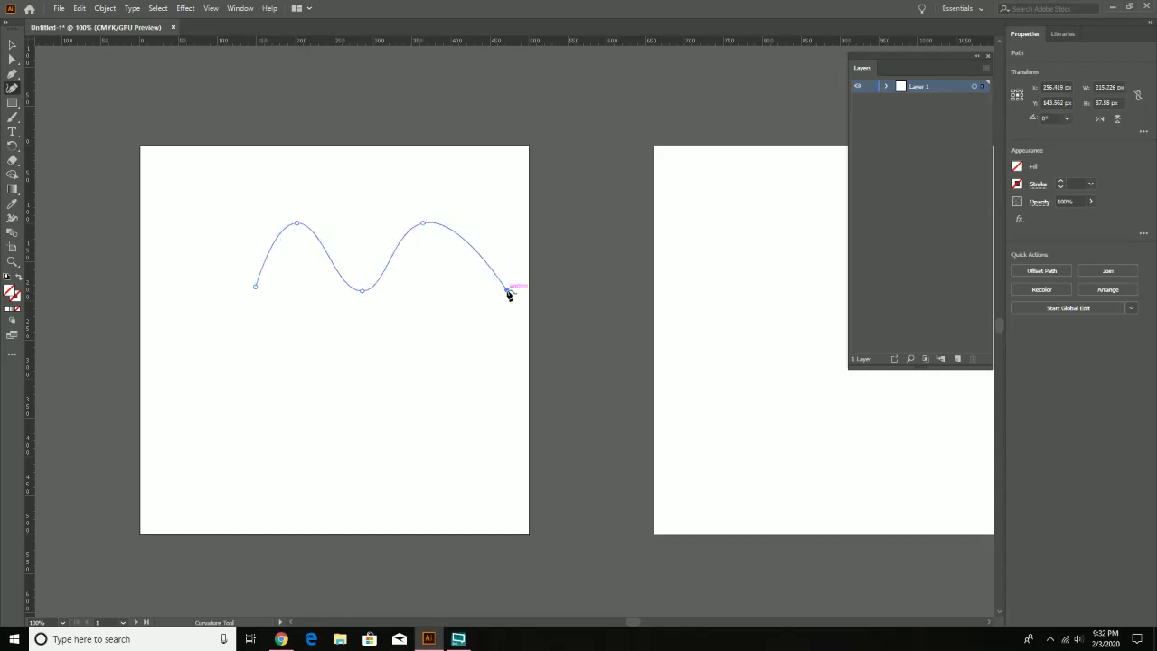
click(438, 455)
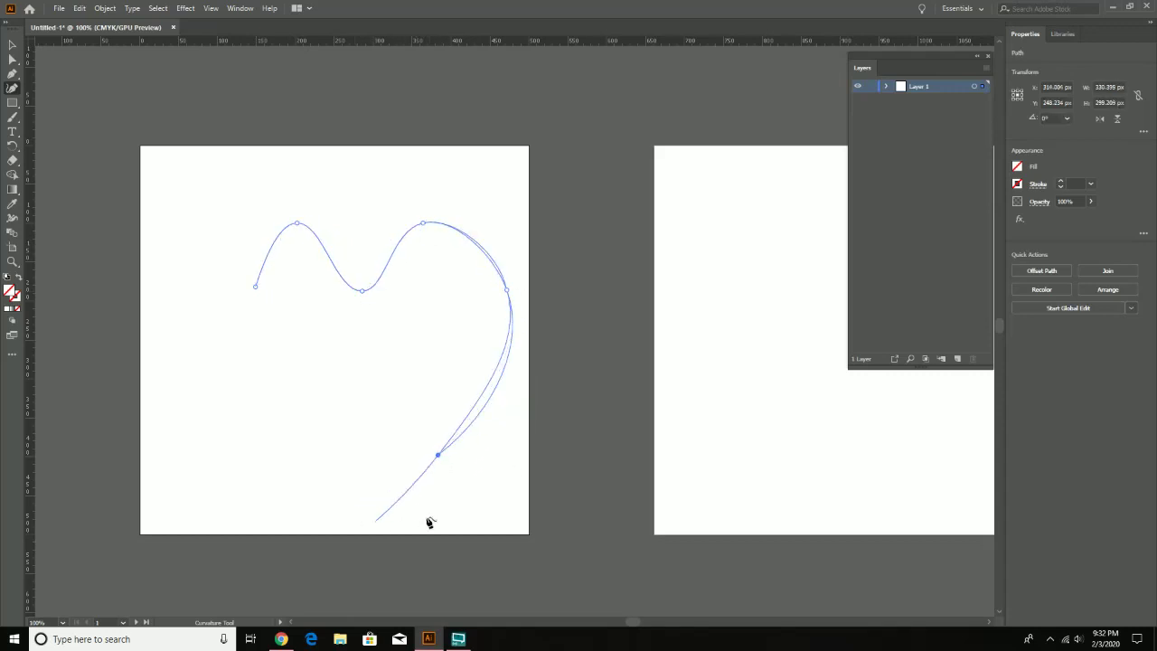
click(266, 455)
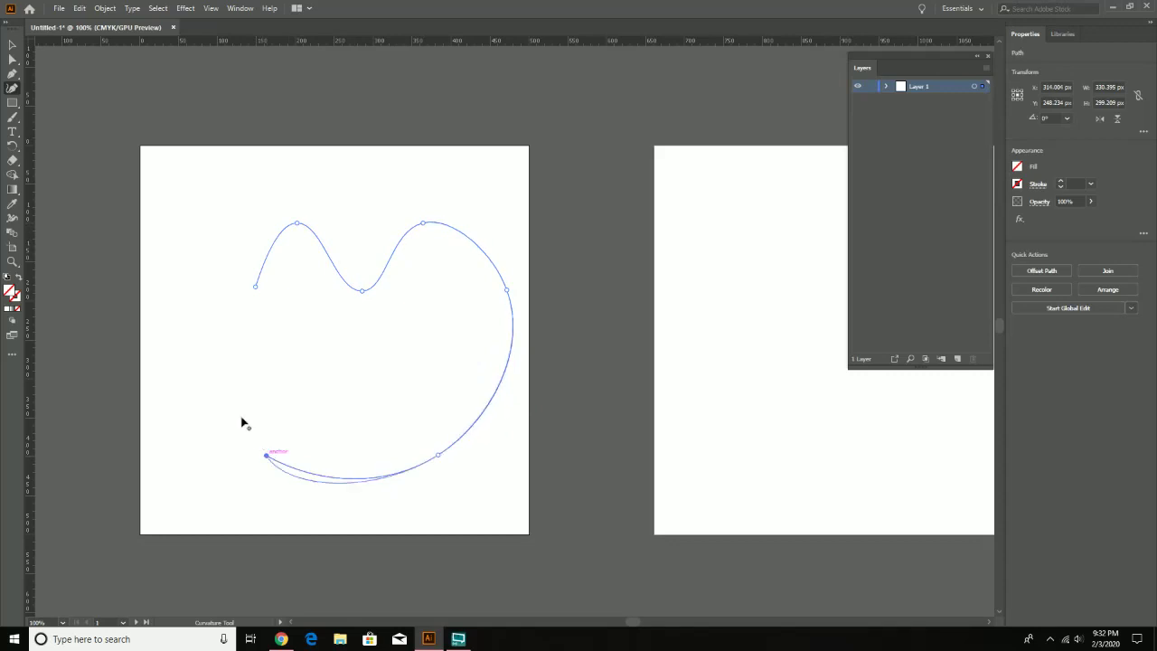
click(196, 336)
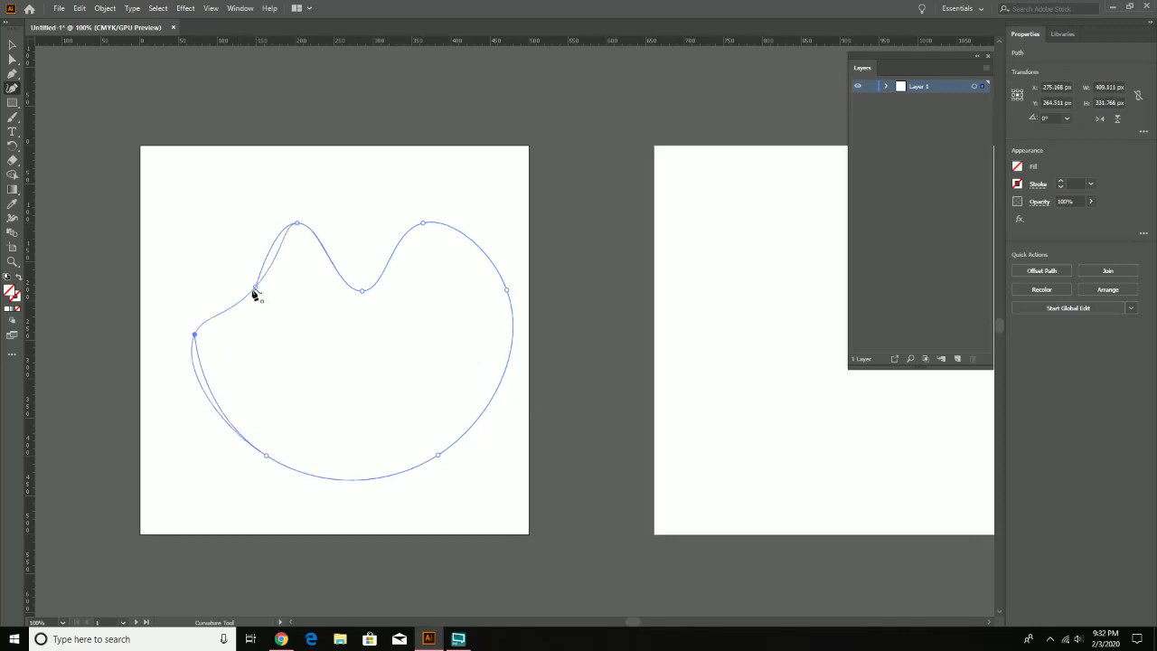
click(254, 290)
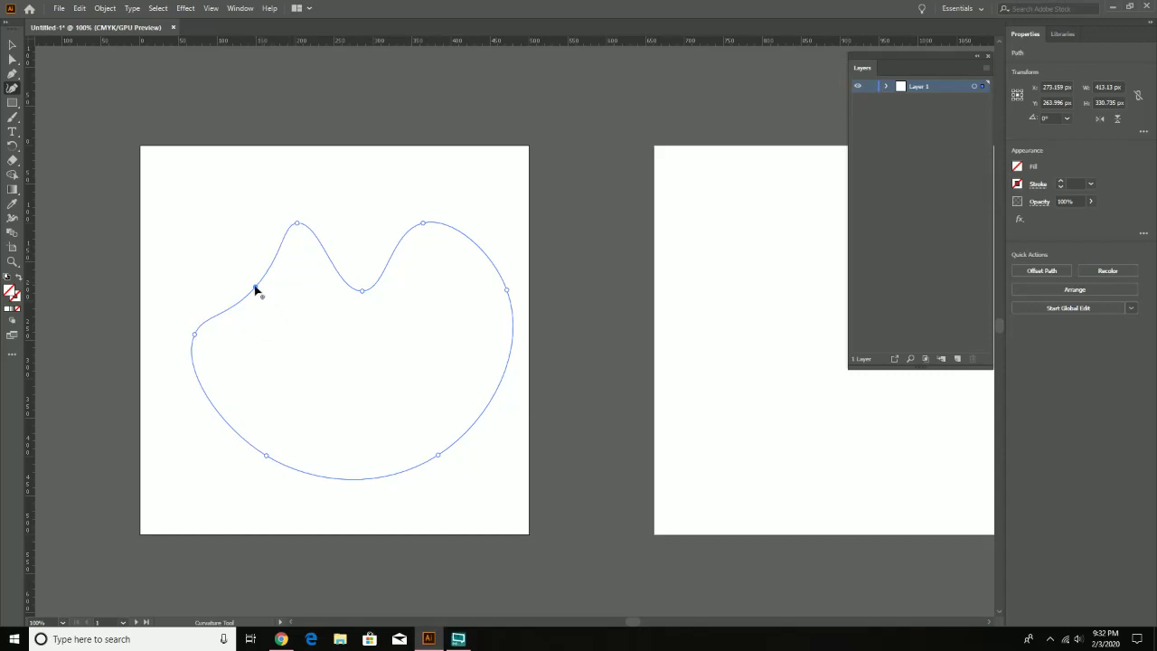
Step: Reshape the curve to about 375 by 345 px by moving its upper-left, central-dip and right anchor points, adding a point on each side of the dip
click(12, 89)
drag(256, 288, 231, 289)
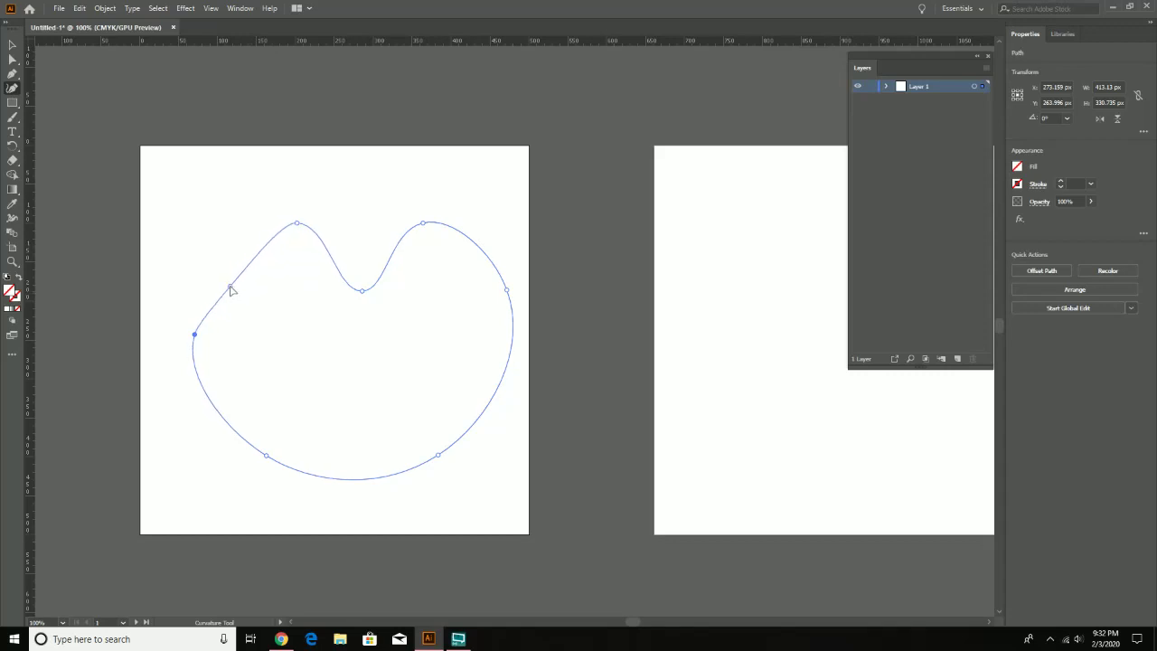
drag(298, 224, 261, 220)
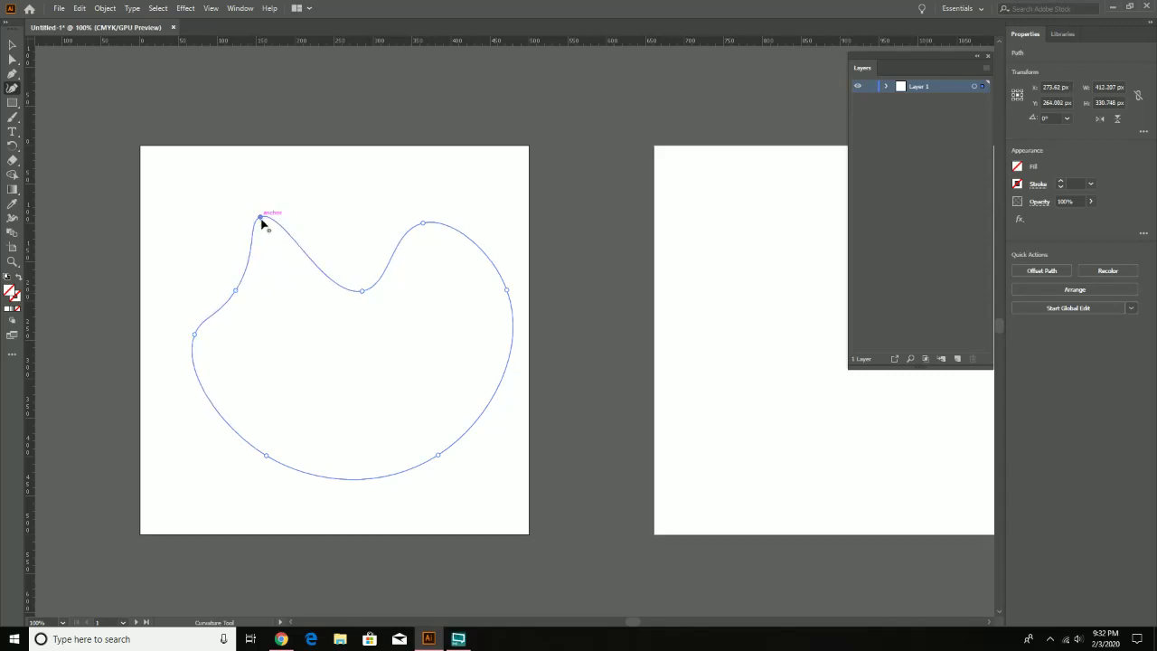
drag(362, 292, 362, 316)
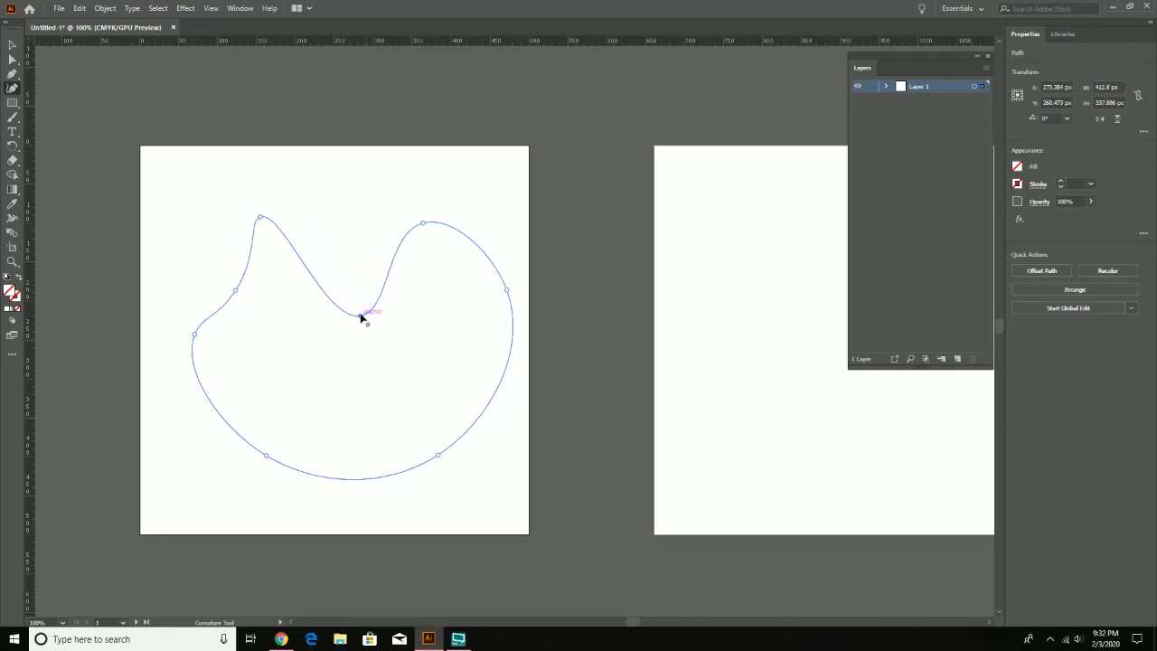
drag(508, 291, 480, 310)
click(12, 45)
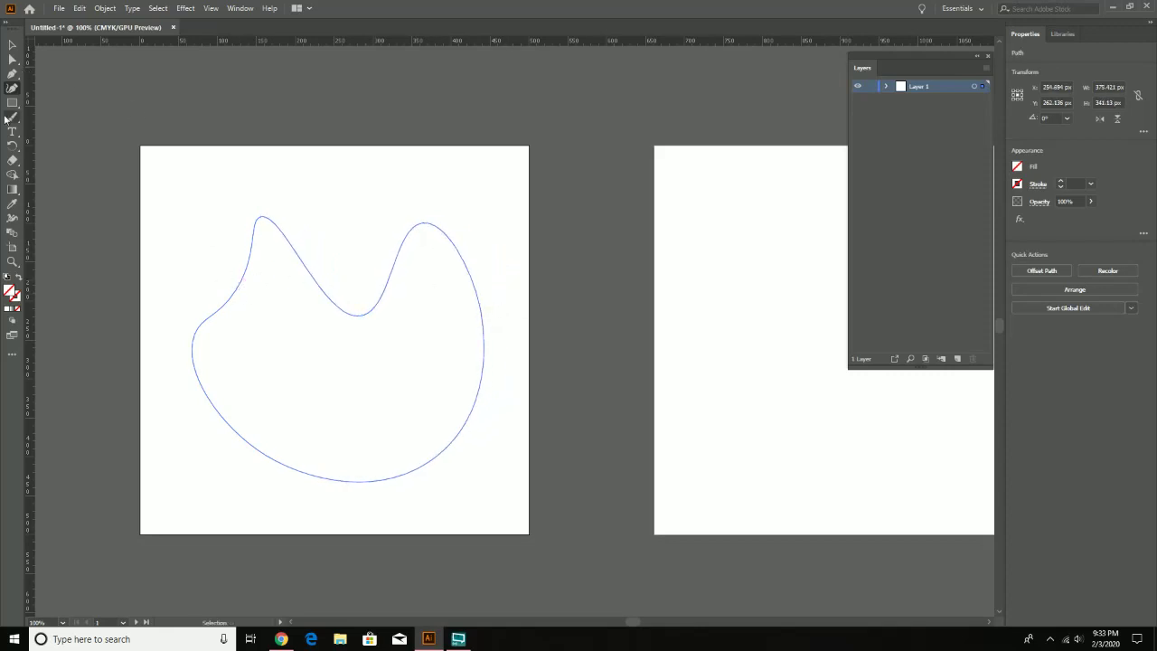
drag(310, 283, 380, 248)
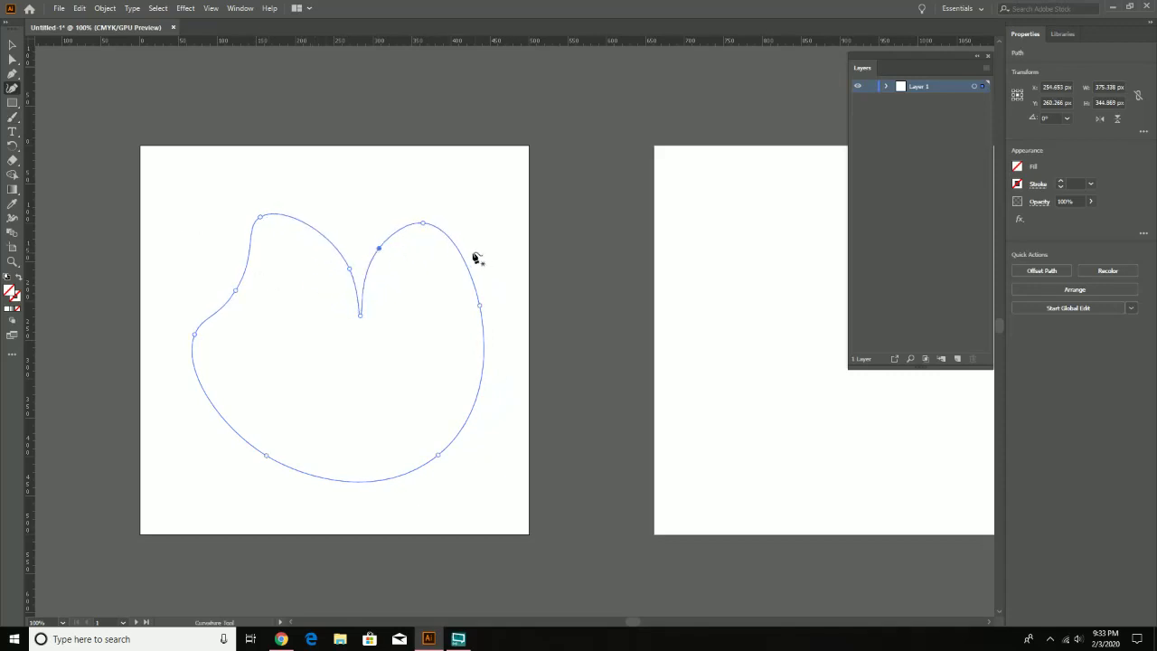
Step: Reshape the curve's lower-right side outward to about 417 by 340 px and pull an added point inward below the right lobe with the Curvature tool
drag(484, 366, 516, 341)
click(513, 336)
drag(480, 306, 495, 303)
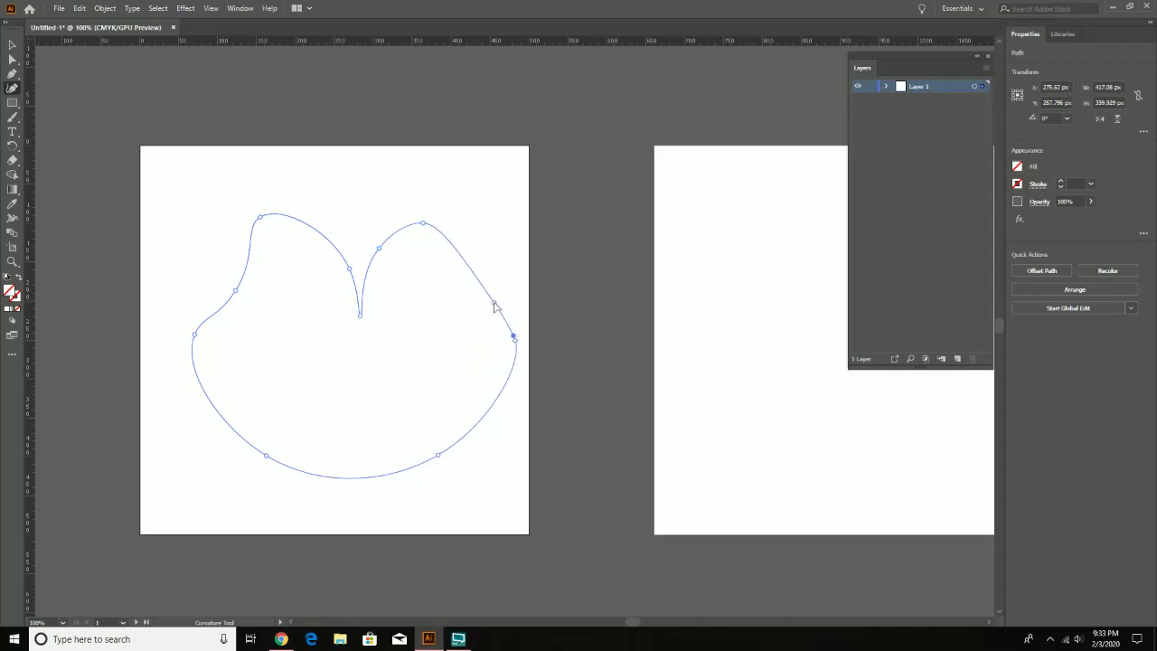
mouse_move(470, 264)
mouse_down()
mouse_move(451, 270)
mouse_move(462, 271)
mouse_up()
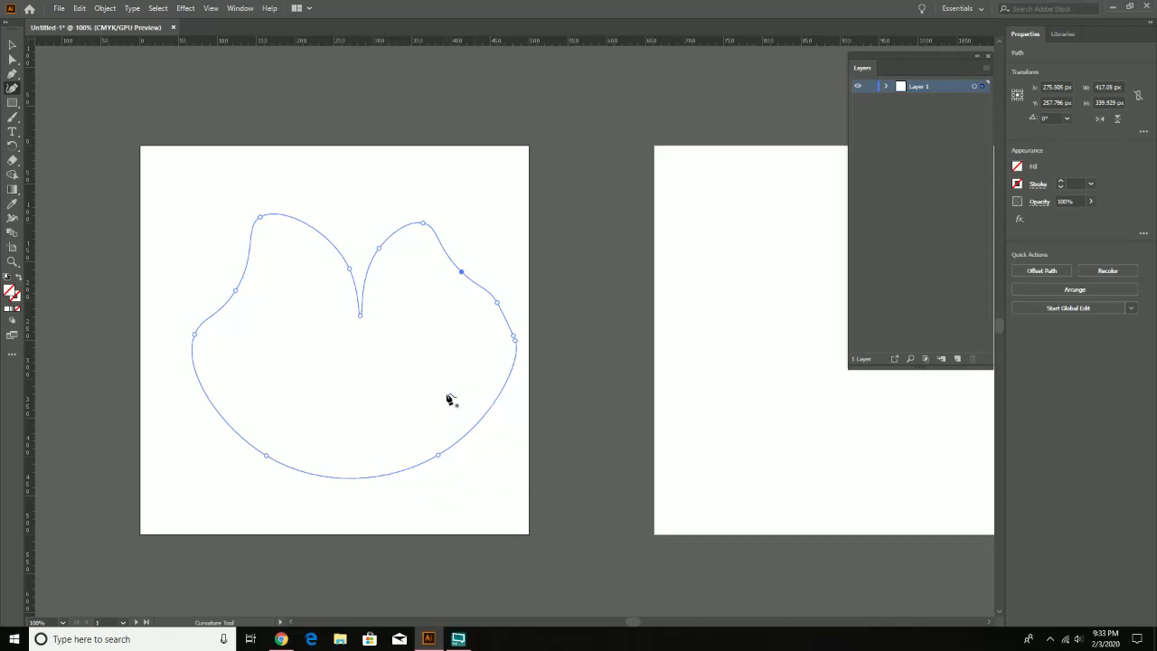
key(Escape)
Step: Move the upper-left lobe's anchor point to about X 157 px, Y 77 px with Direct Selection
click(12, 46)
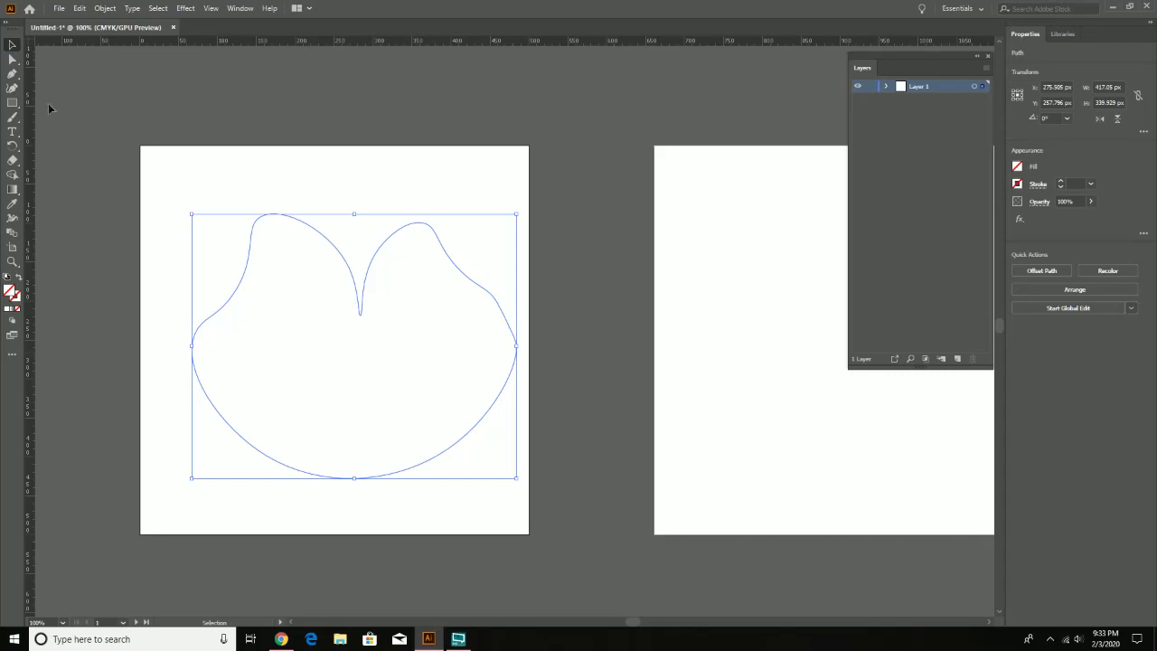
click(12, 73)
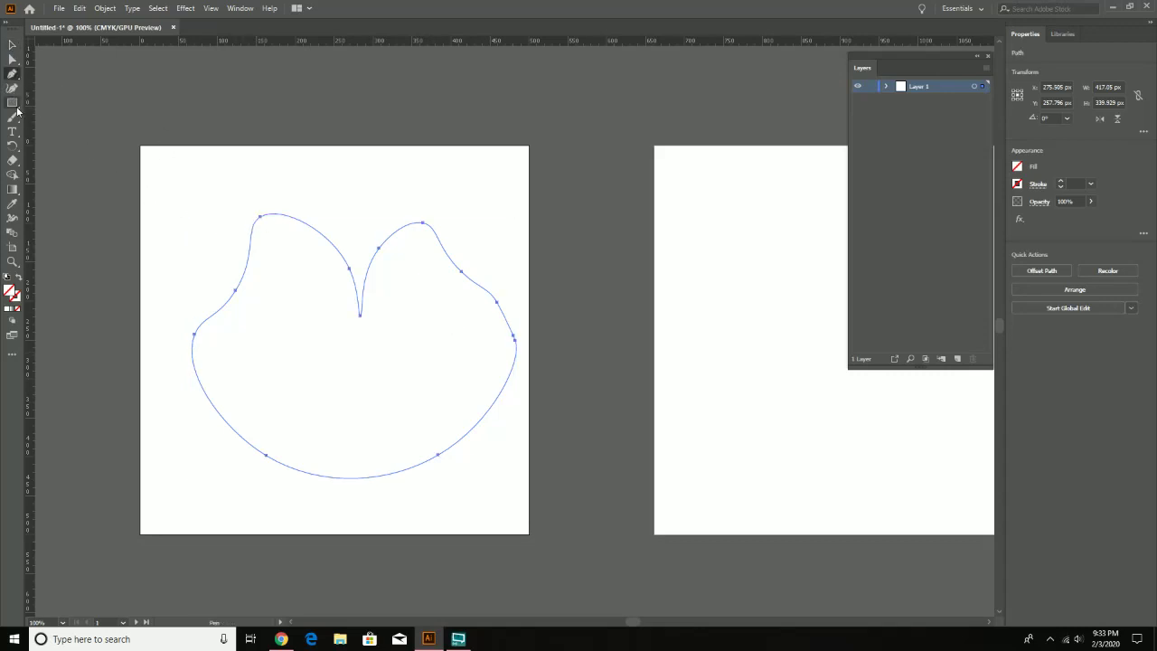
click(12, 59)
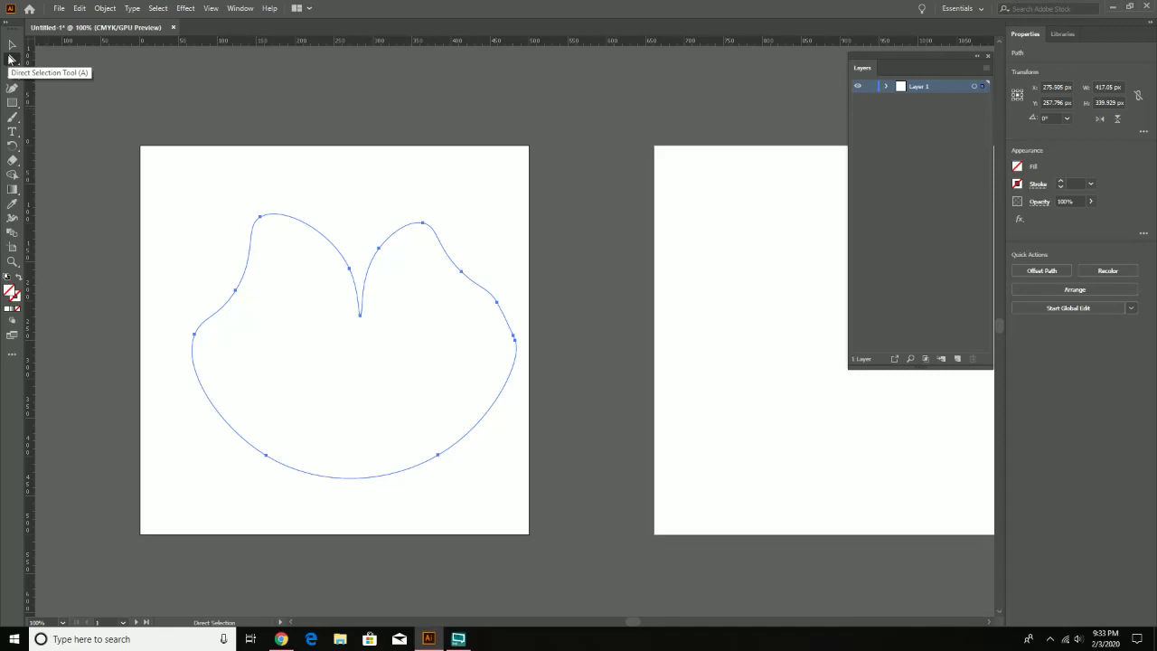
click(260, 218)
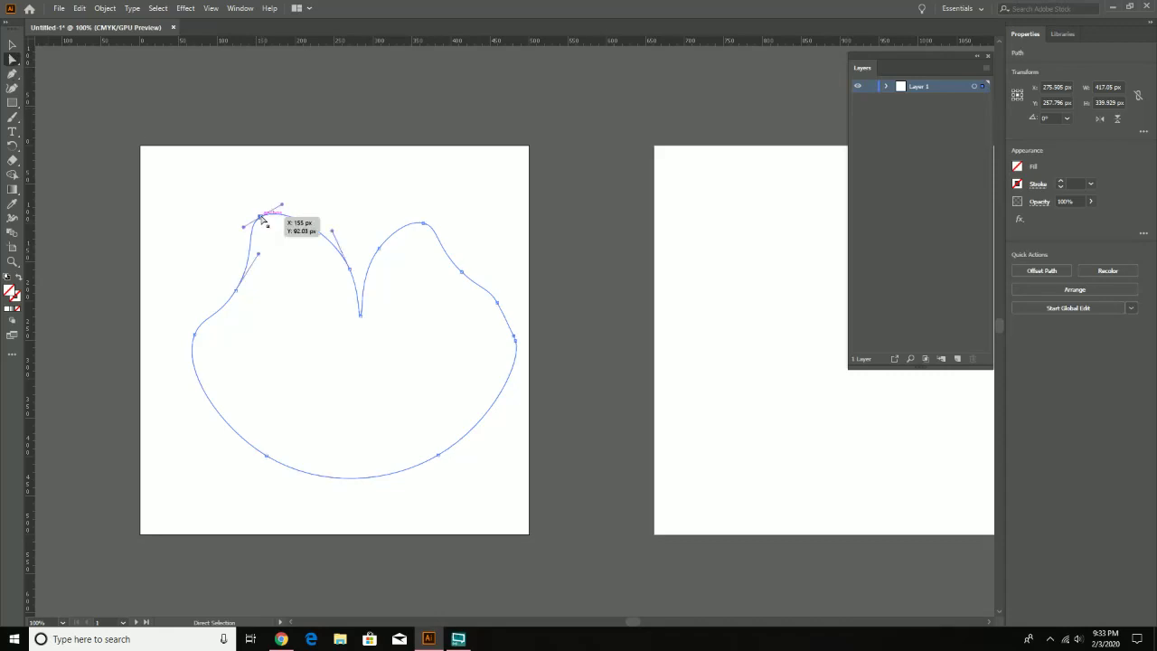
drag(264, 223, 265, 210)
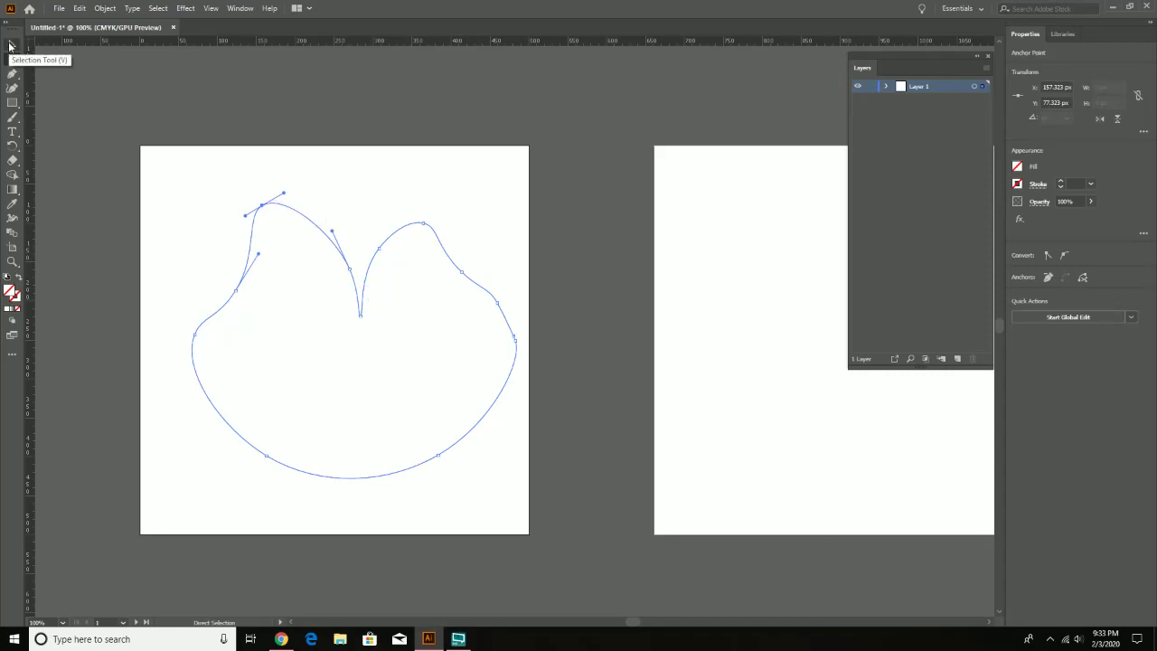
click(11, 45)
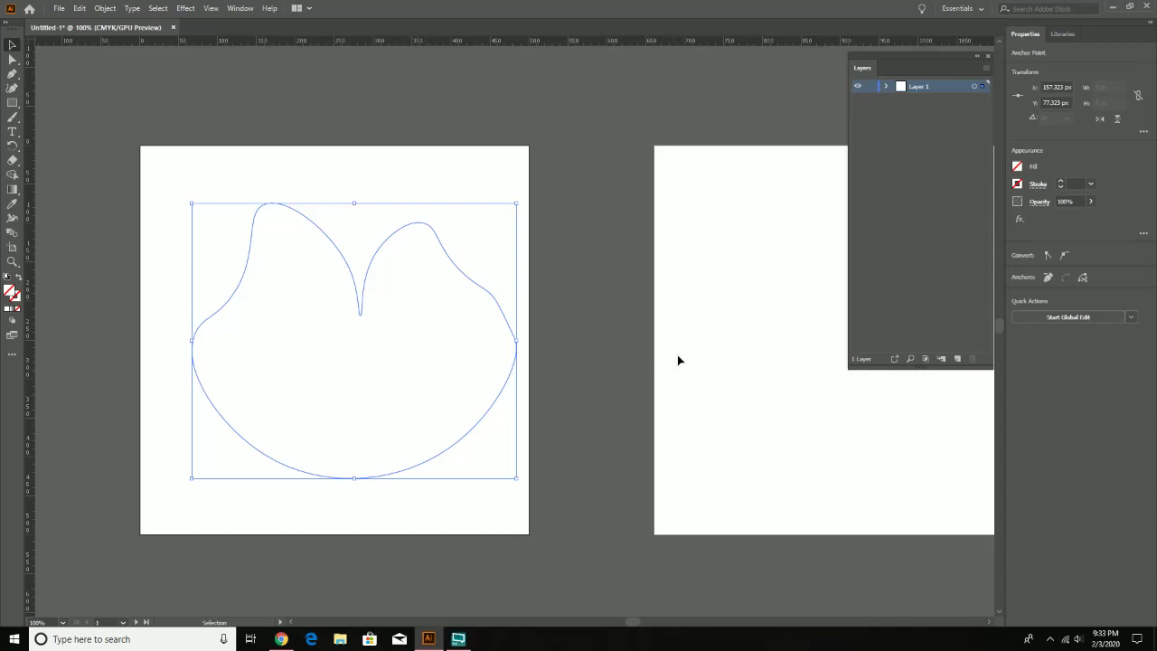
Step: Draw a freehand rectangle about 104 by 67 px in the upper-left part of the second artboard, and delete it
key(space)
drag(677, 359, 423, 350)
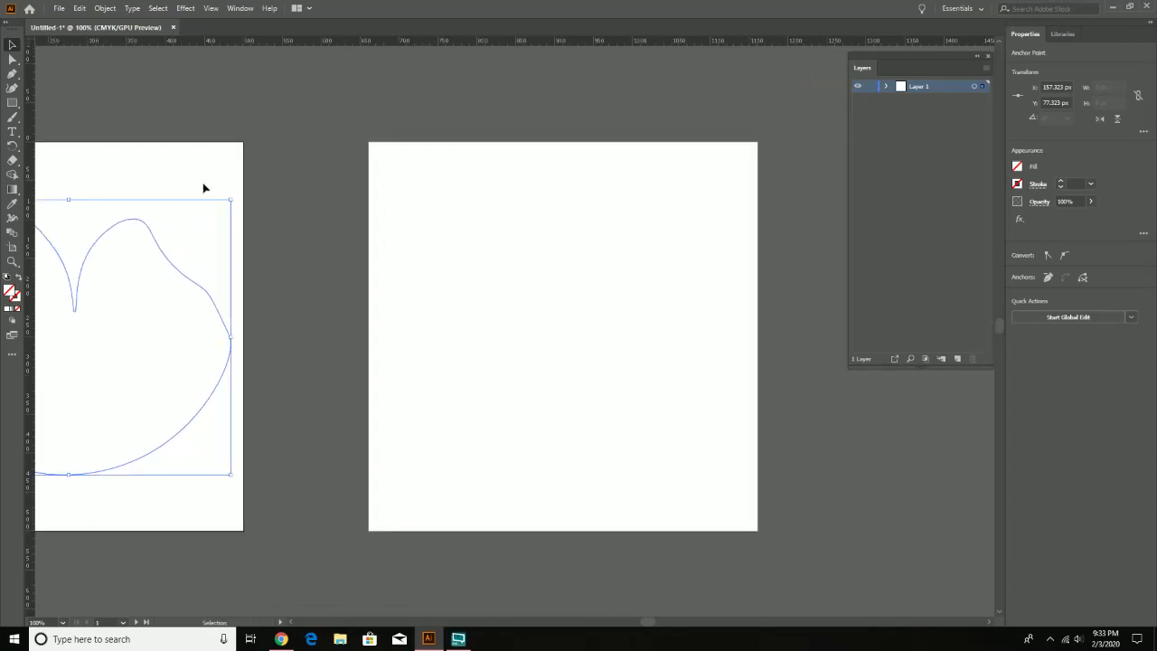
click(12, 103)
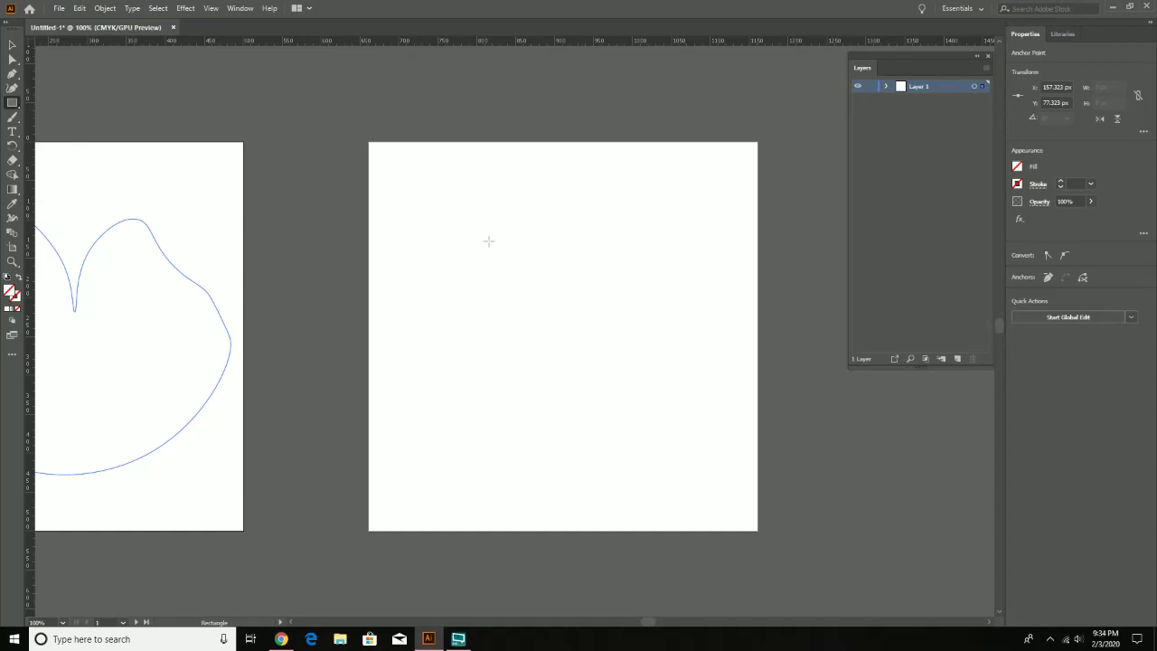
click(14, 104)
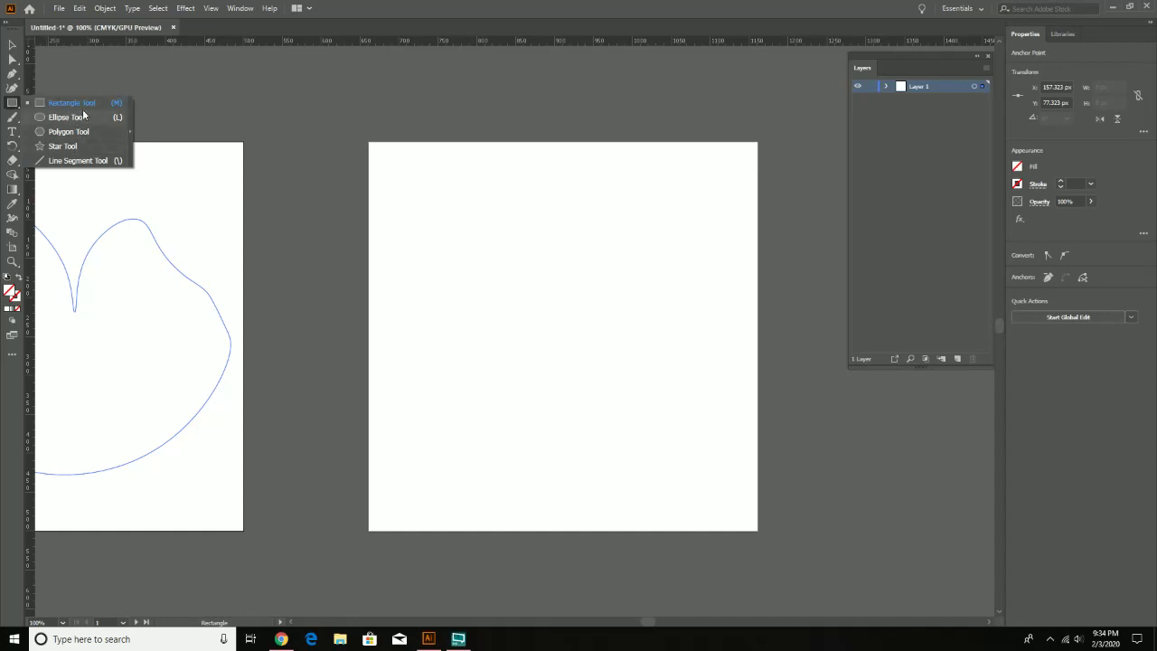
click(435, 189)
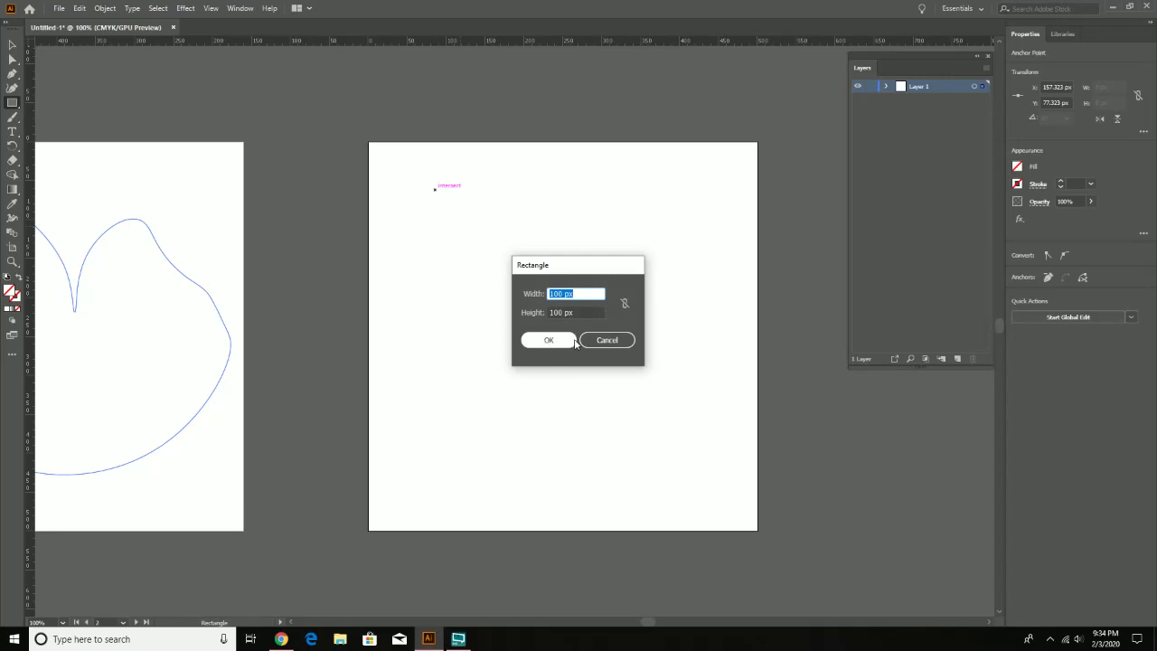
click(615, 340)
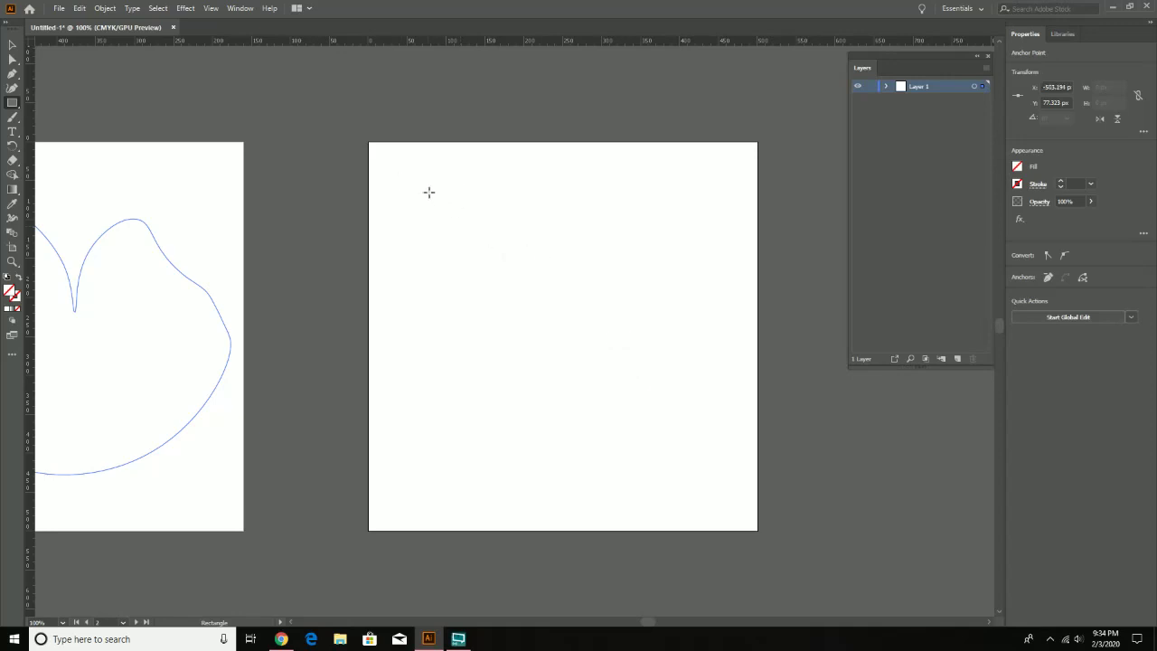
drag(428, 191, 509, 244)
key(Delete)
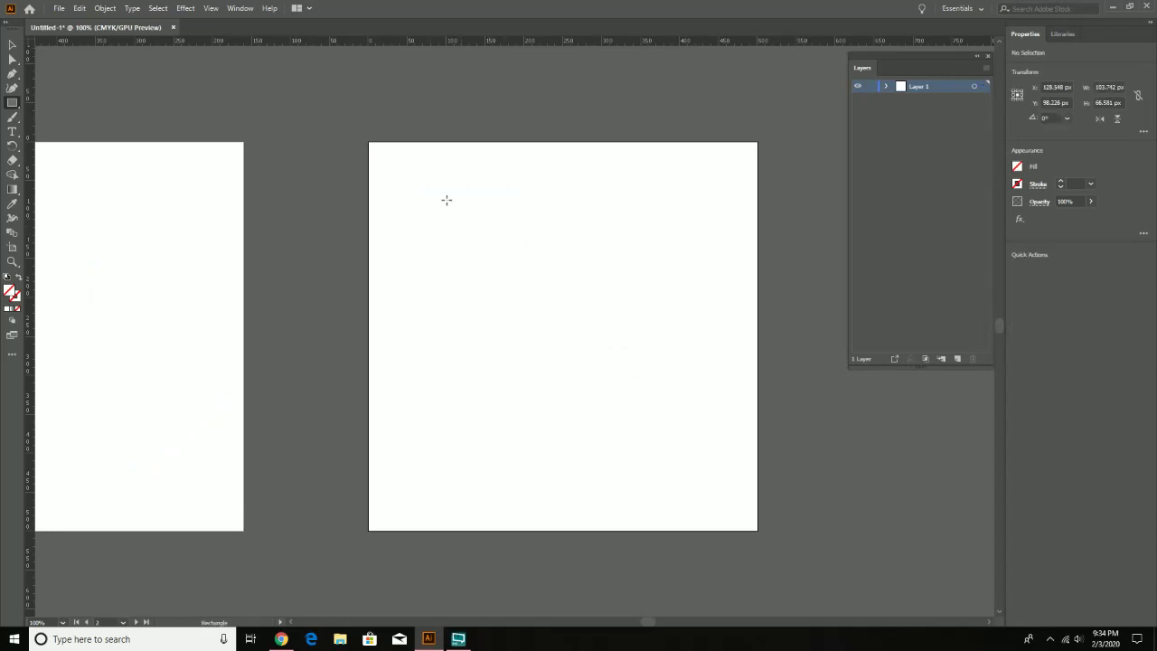
Step: Create a rectangle 200 px wide and 200 px high in the upper-left part of the second artboard
click(440, 200)
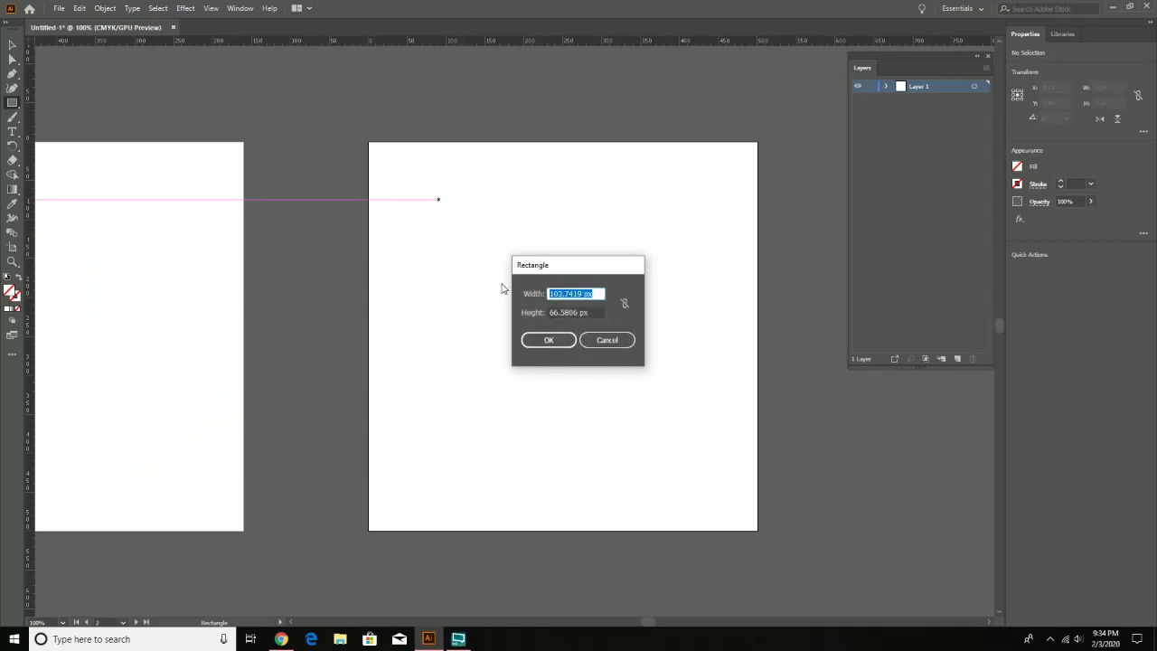
text(200)
key(Tab)
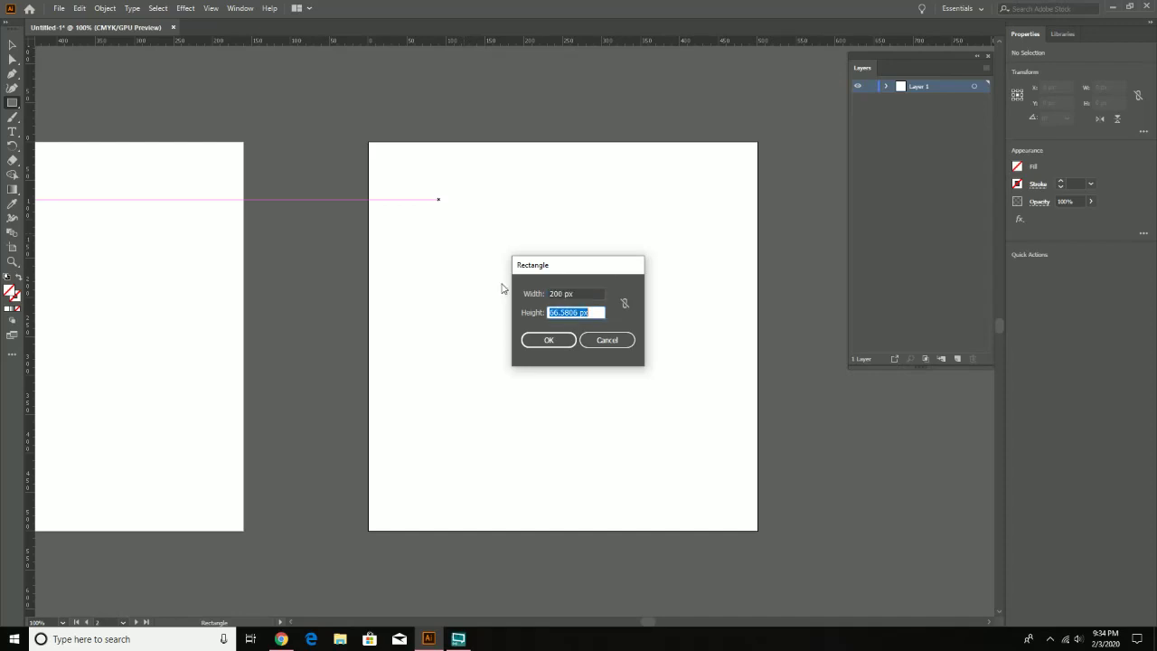
text(200)
click(548, 340)
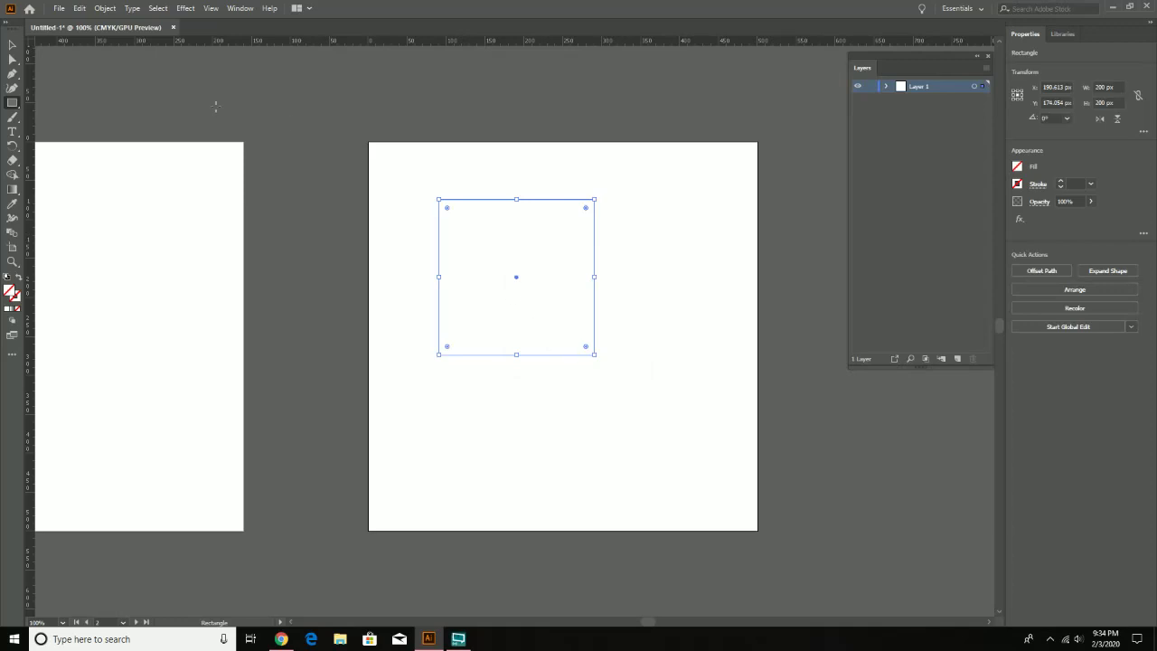
Step: Create an eight-sided polygon with a 50 px radius below the square, at the second artboard's left edge
click(11, 102)
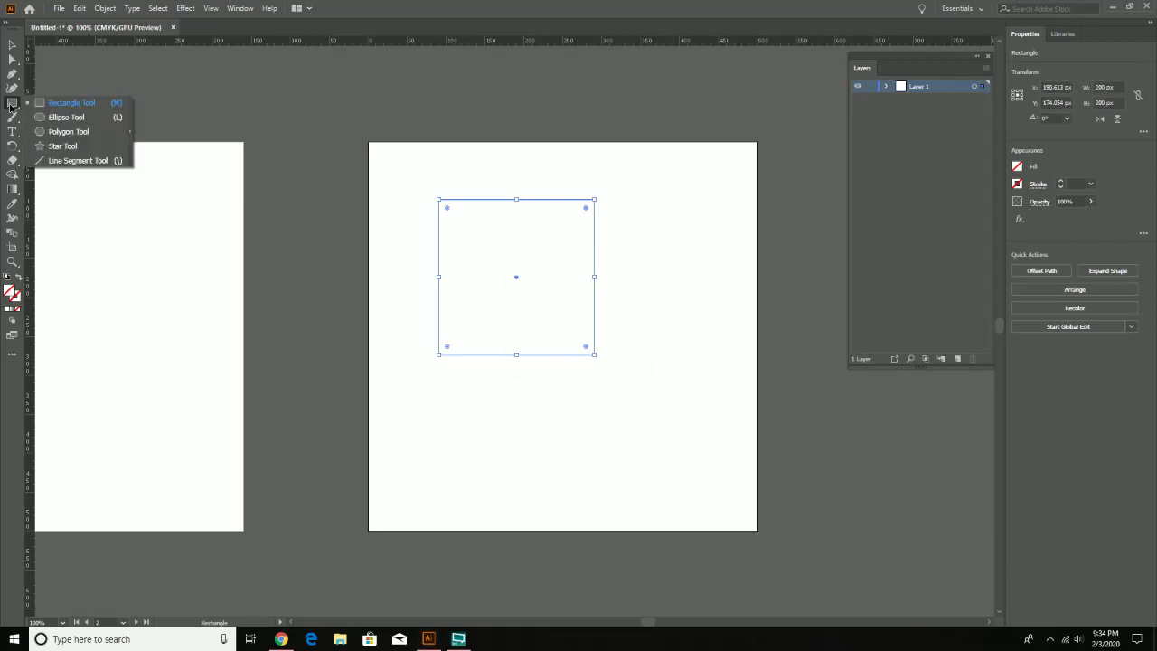
click(72, 132)
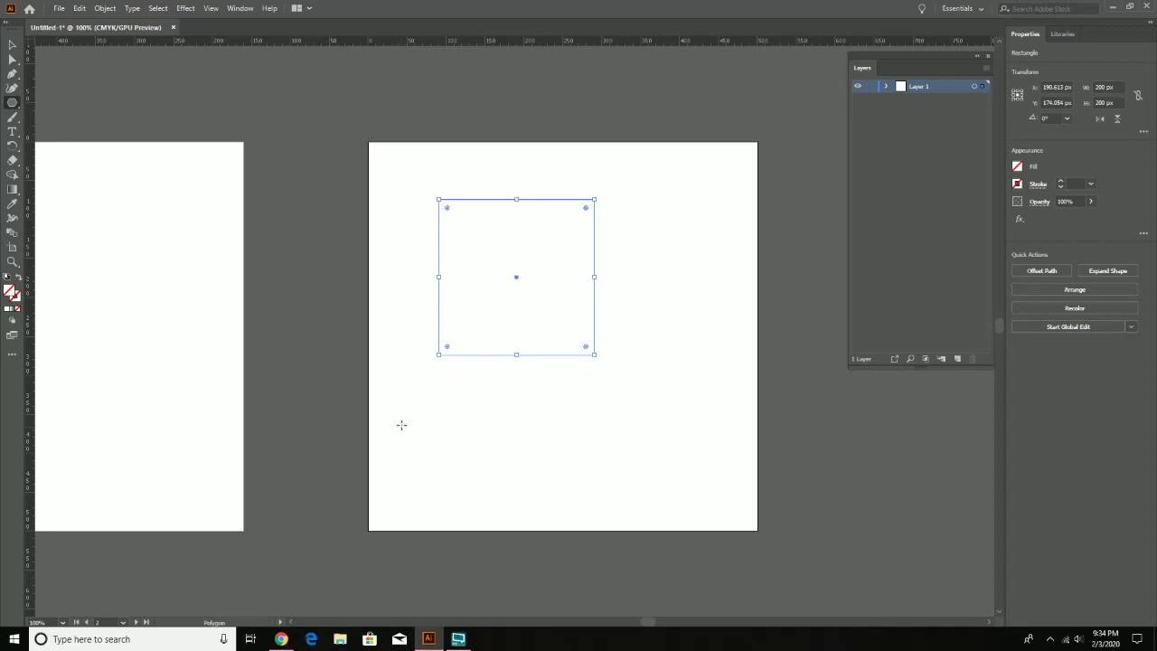
click(402, 425)
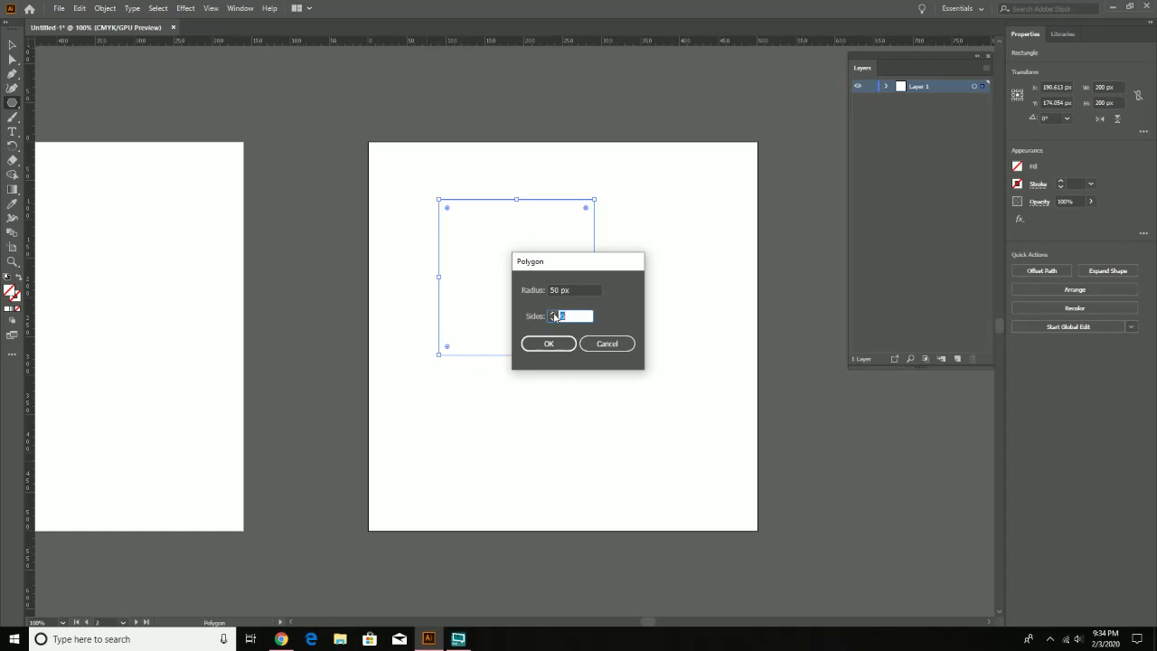
click(553, 313)
click(553, 314)
click(548, 345)
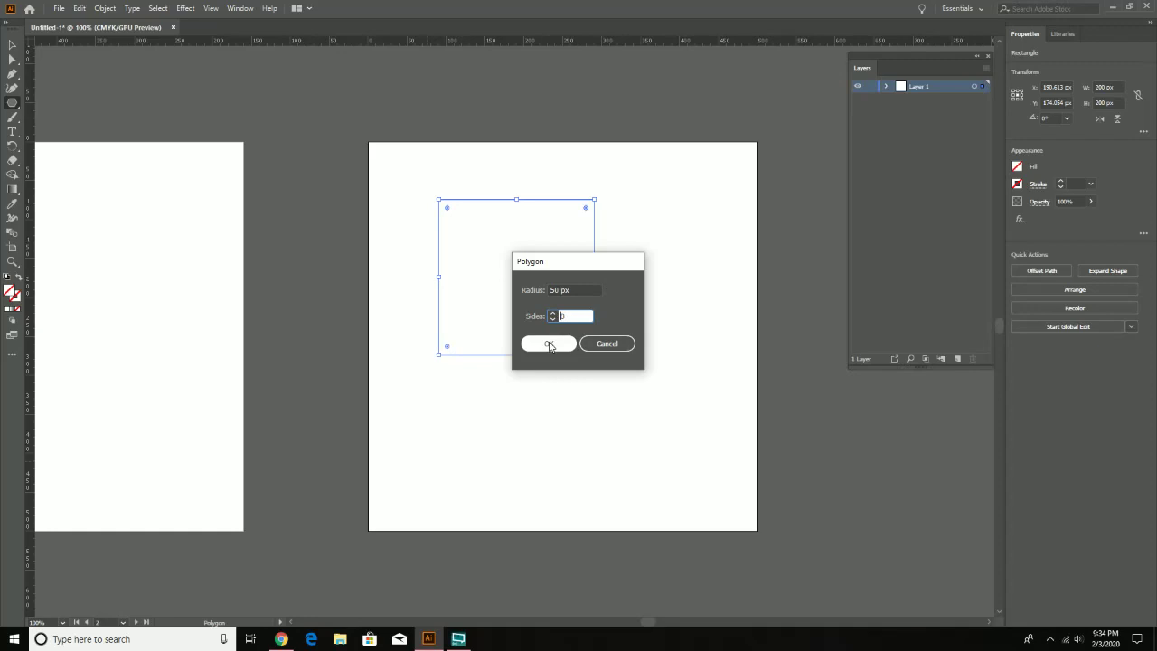
click(549, 344)
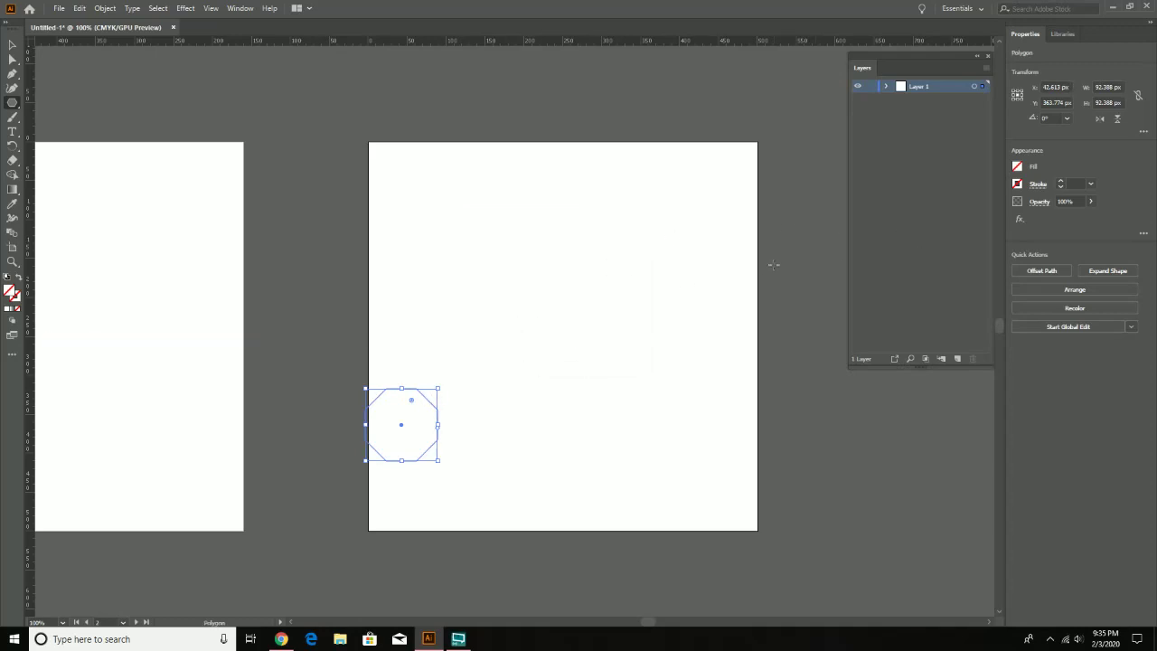
Step: Apply a black stroke to both the octagon and the square on the second artboard
click(1017, 184)
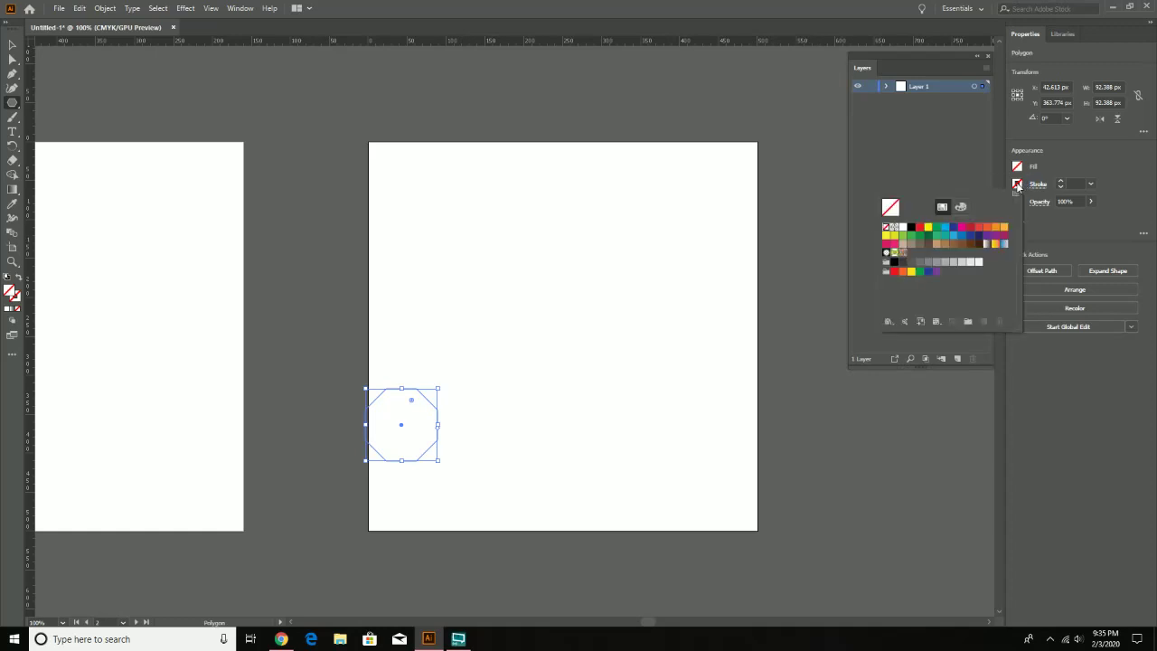
click(912, 227)
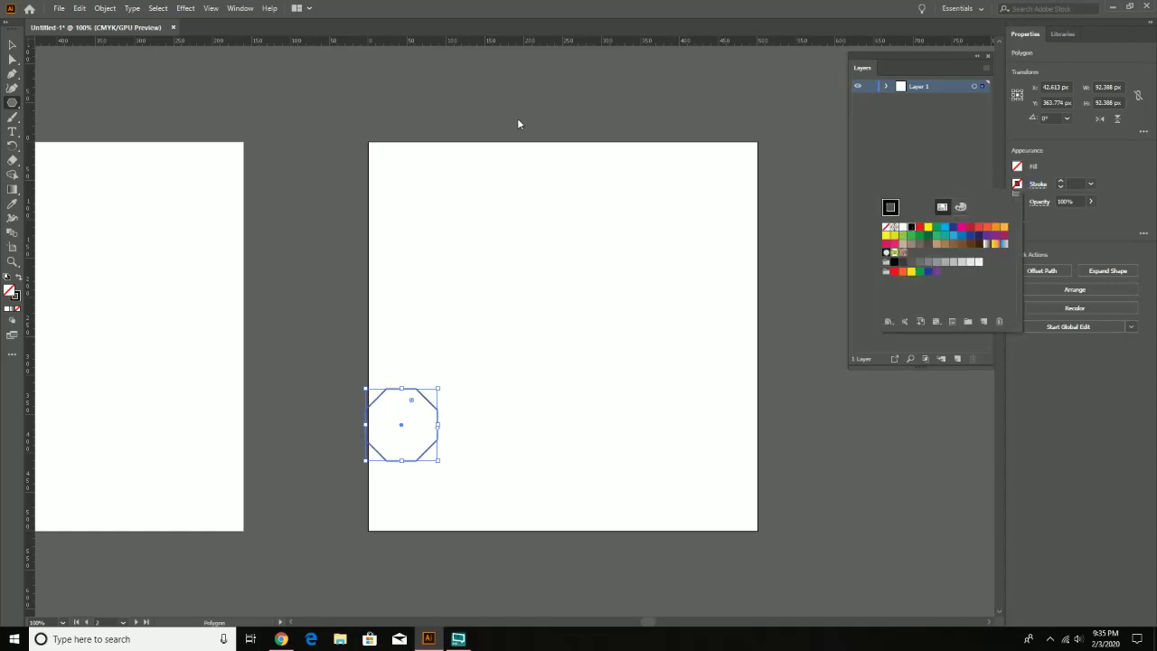
drag(353, 149, 592, 256)
key(ctrl+z)
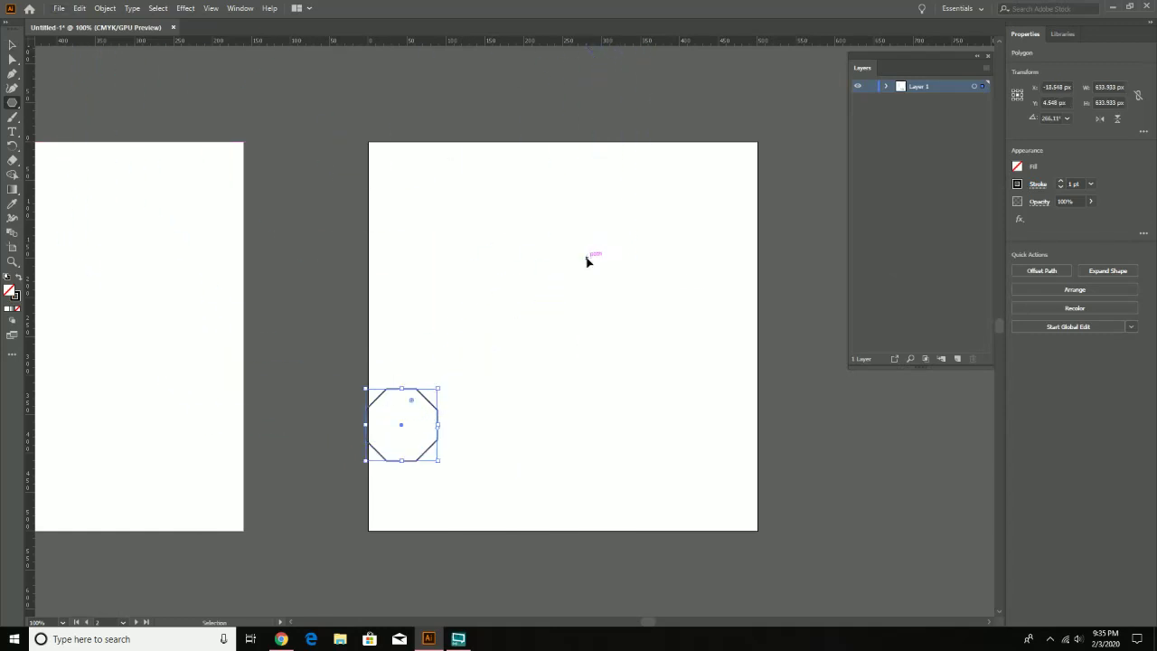
click(12, 59)
drag(423, 172, 627, 285)
click(1018, 183)
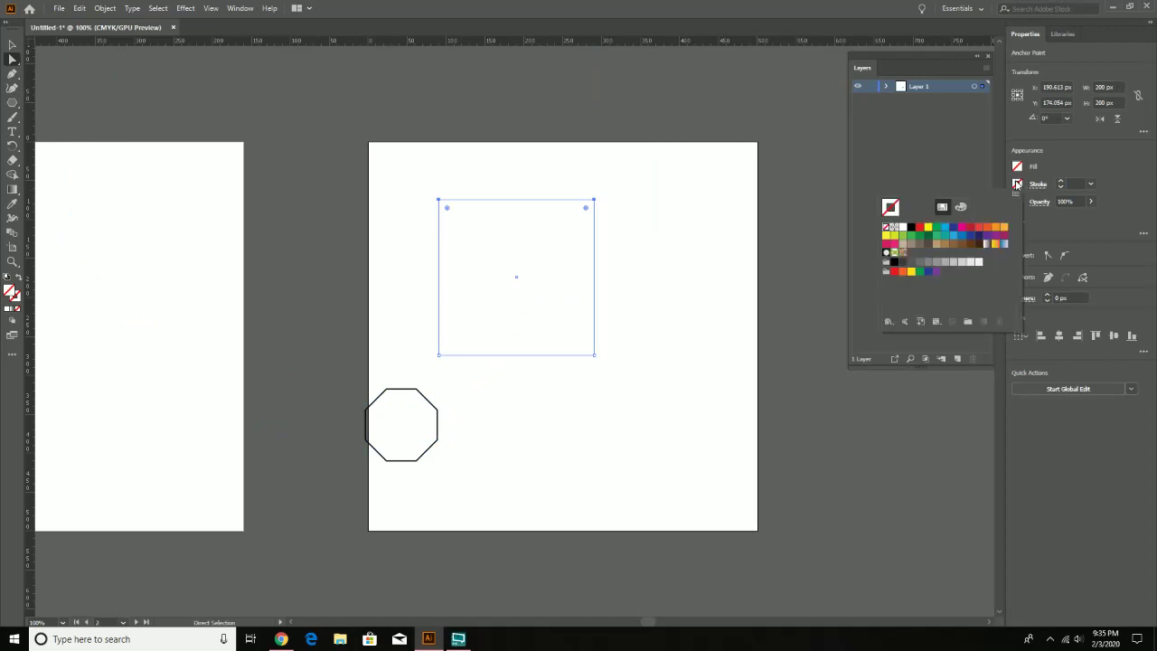
click(910, 227)
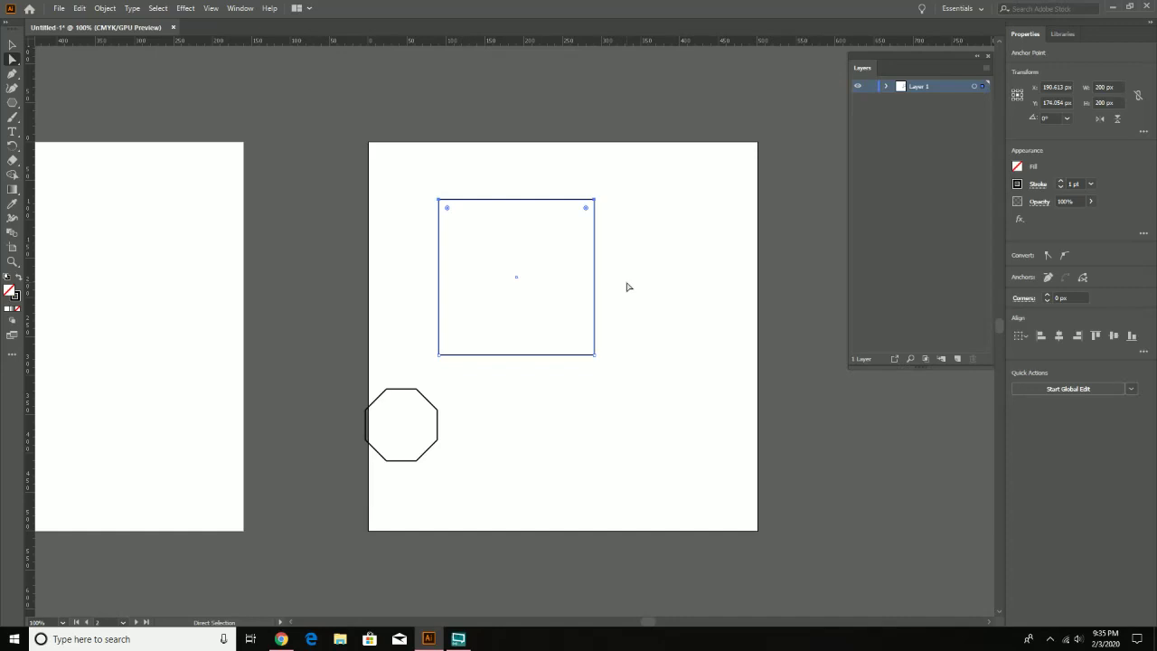
Step: Create a four-point star with radii of 25 px and 50 px below the square's lower-right corner
click(12, 105)
drag(12, 106, 83, 145)
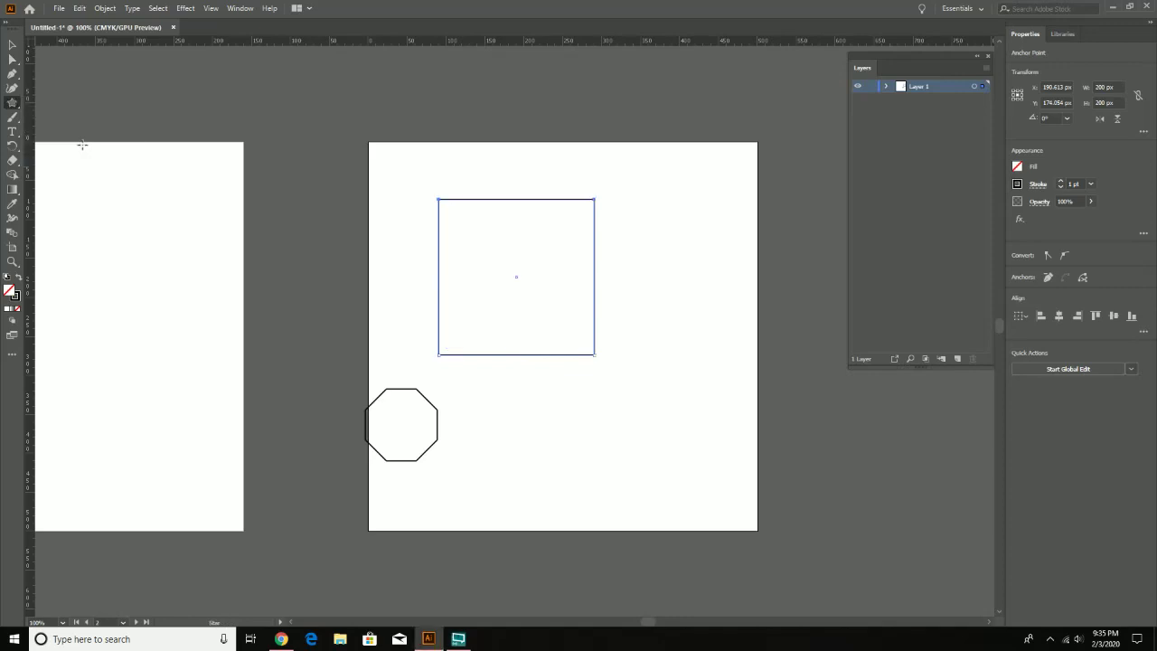
click(611, 414)
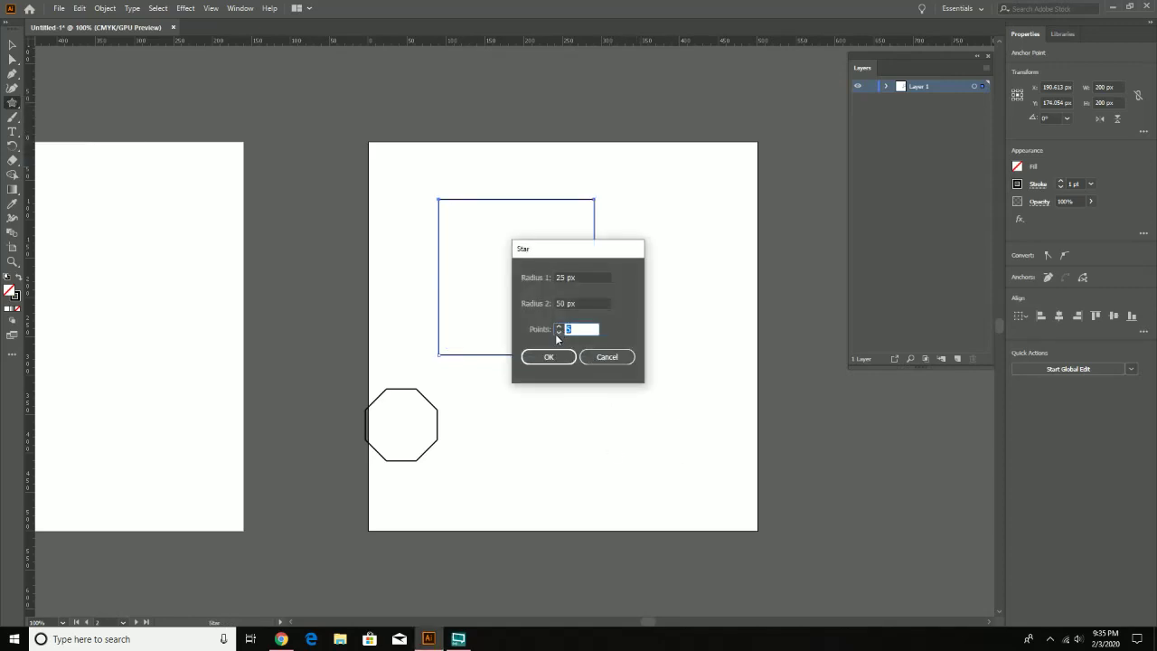
text(8)
click(549, 357)
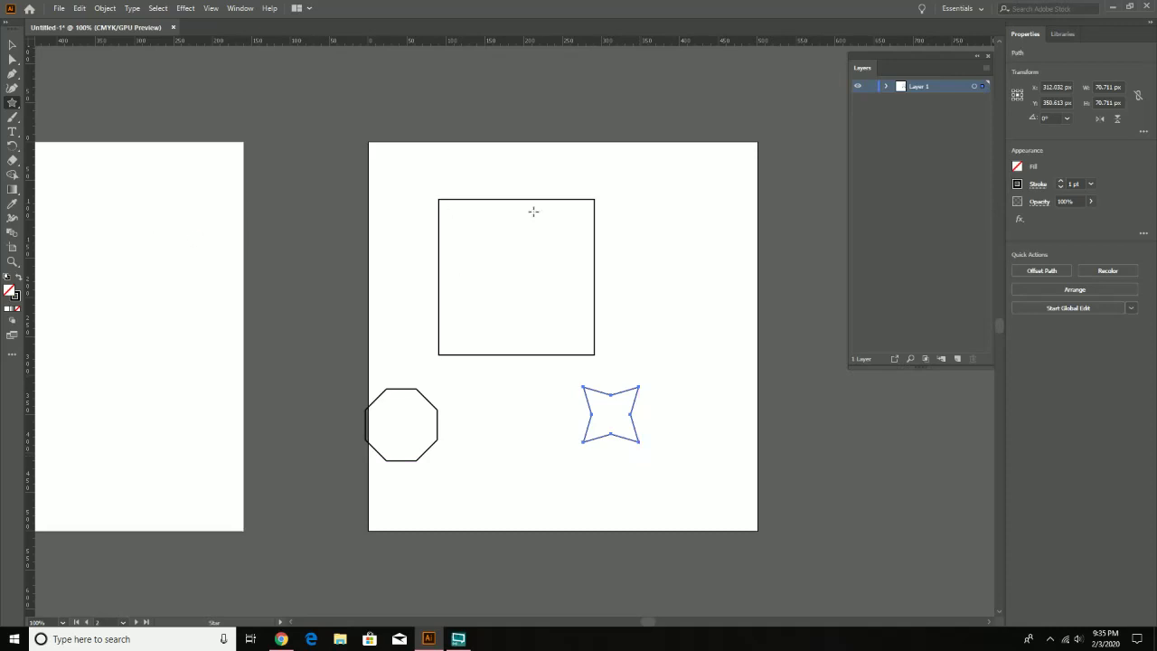
Step: Try rotating the square, undo the rotation, and move the square to about X 207 px, Y 126 px
key(a)
click(12, 45)
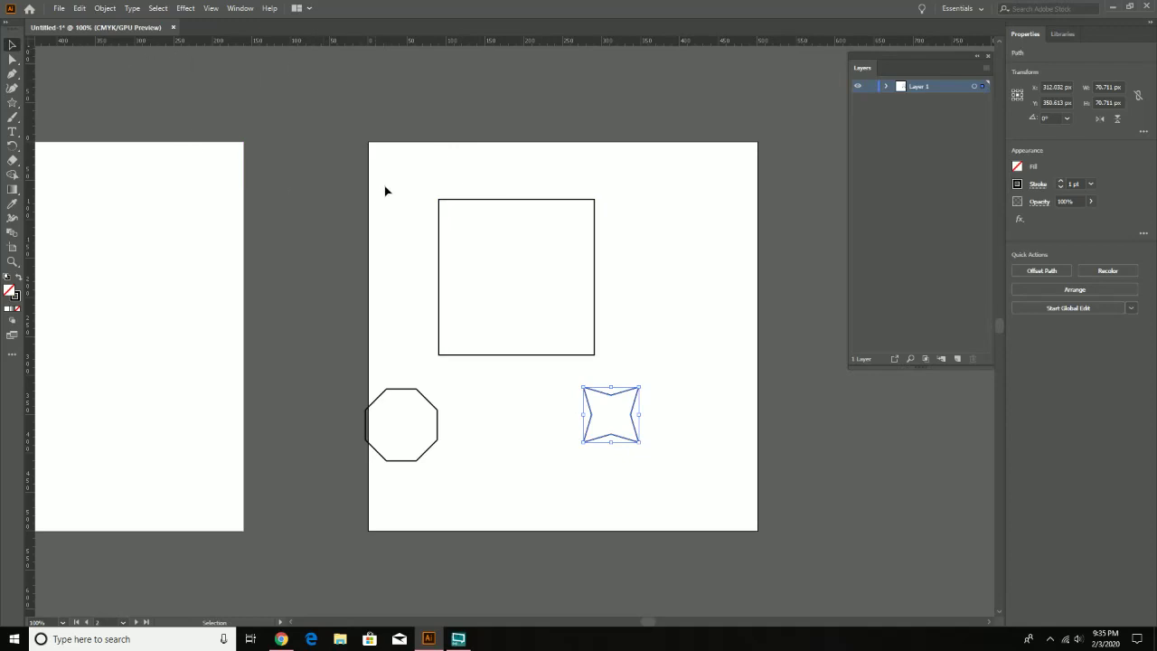
click(441, 201)
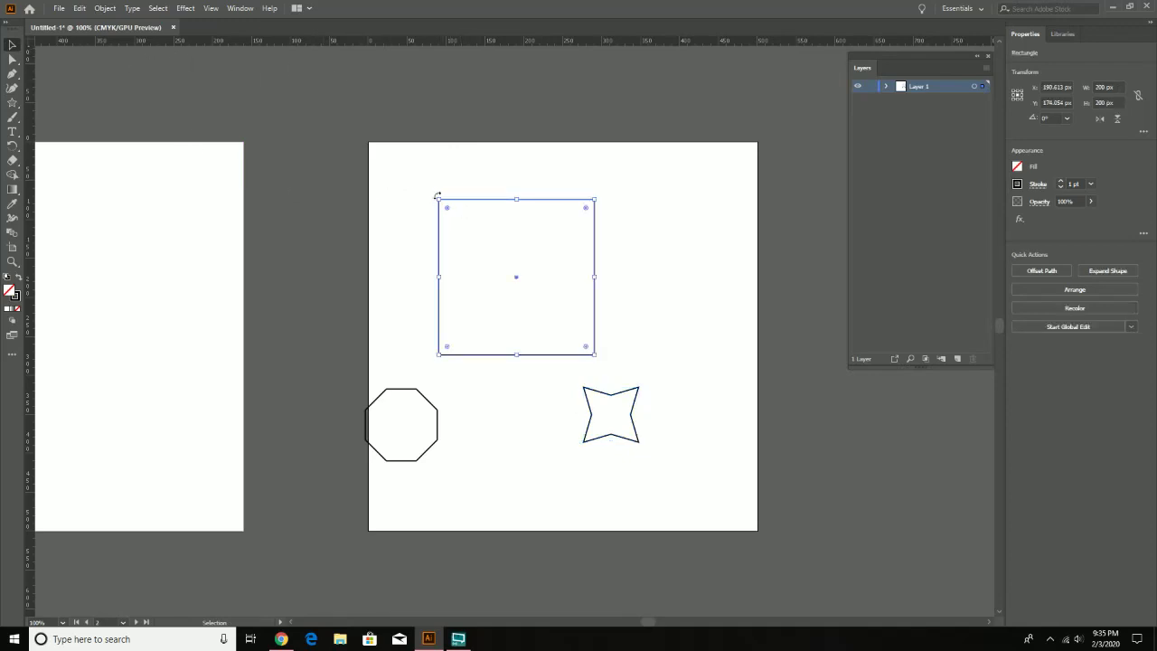
drag(432, 193, 493, 163)
key(ctrl+z)
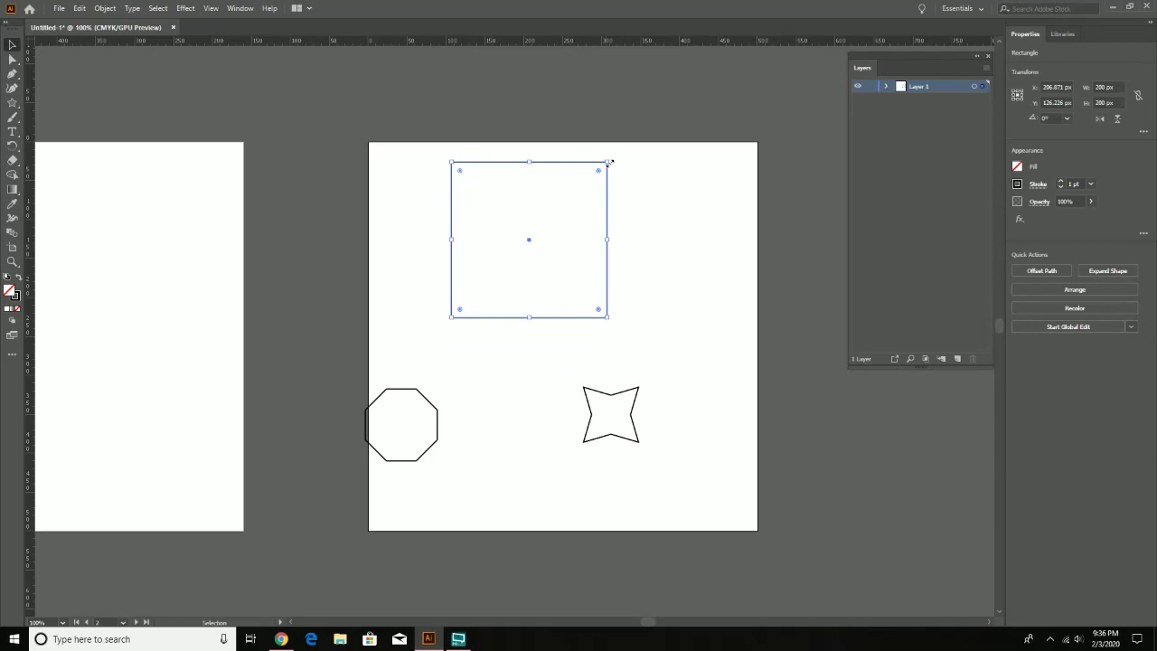
Step: Try stretching the square from its upper-right corner to about 279 by 245 px, and undo the change
drag(607, 162, 671, 127)
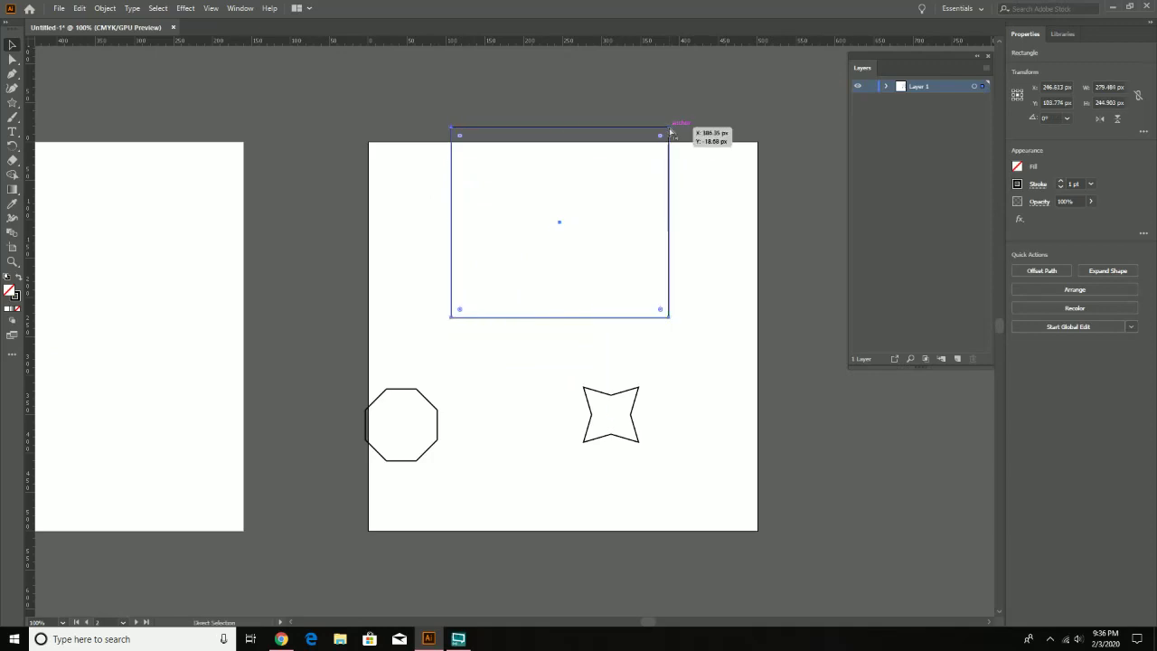
key(Delete)
key(ctrl+z)
key(ctrl+z)
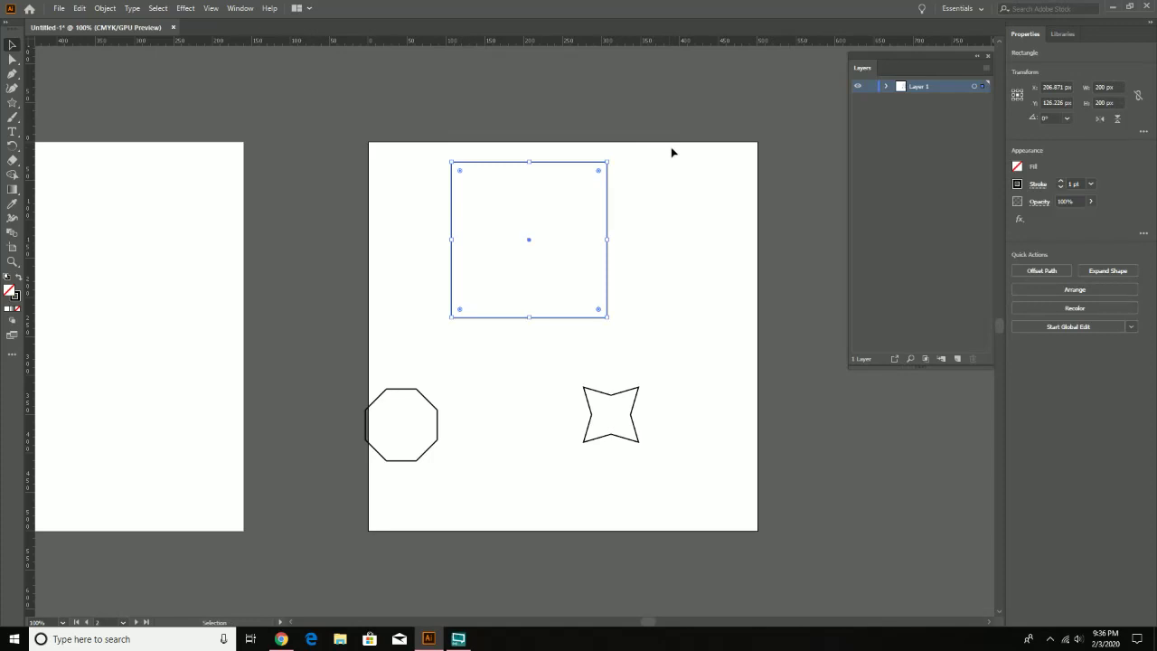
Step: Open the Rotate transform for the square with preview on, and try angles of 295° and 48°
click(11, 147)
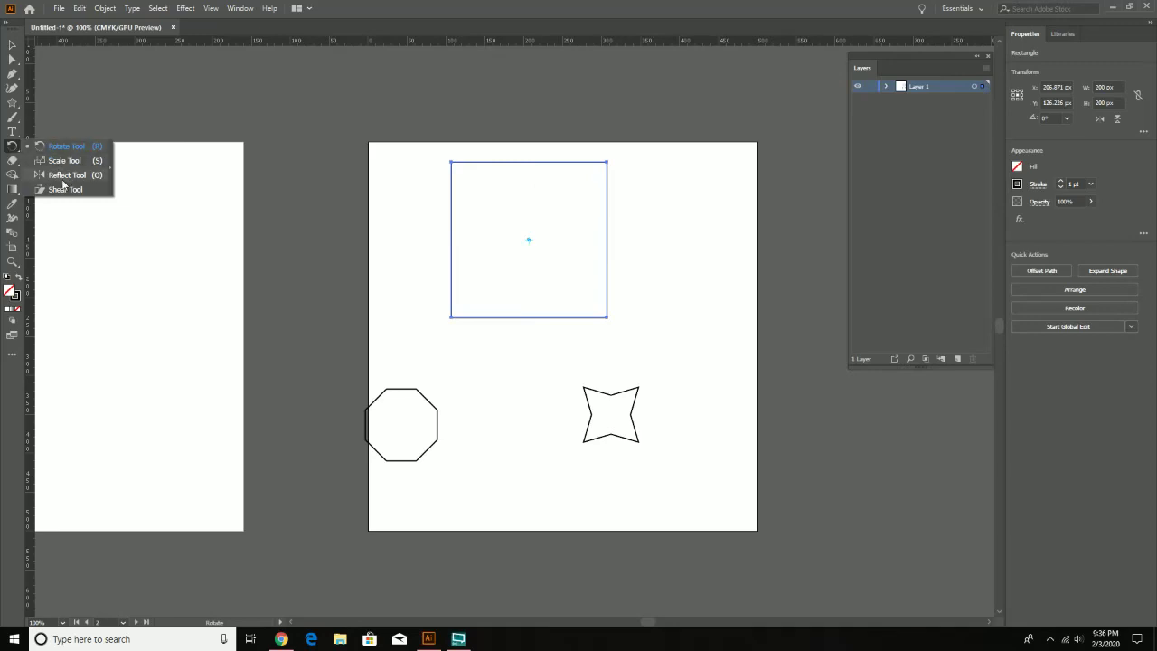
key(v)
click(78, 7)
mouse_move(102, 9)
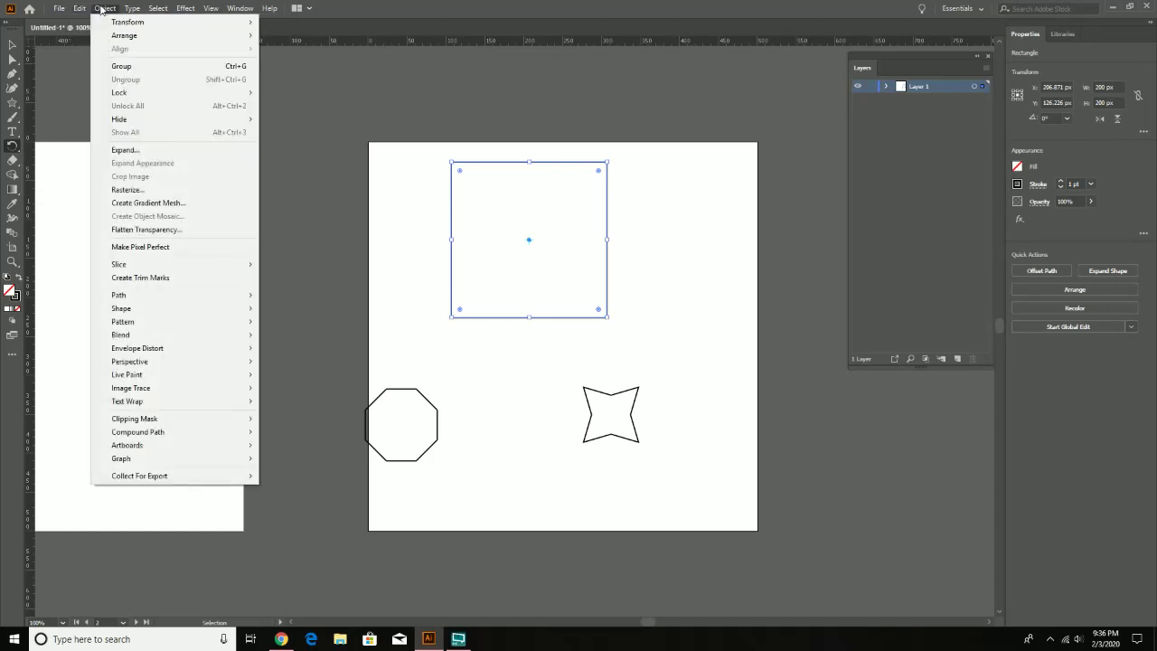
mouse_move(185, 23)
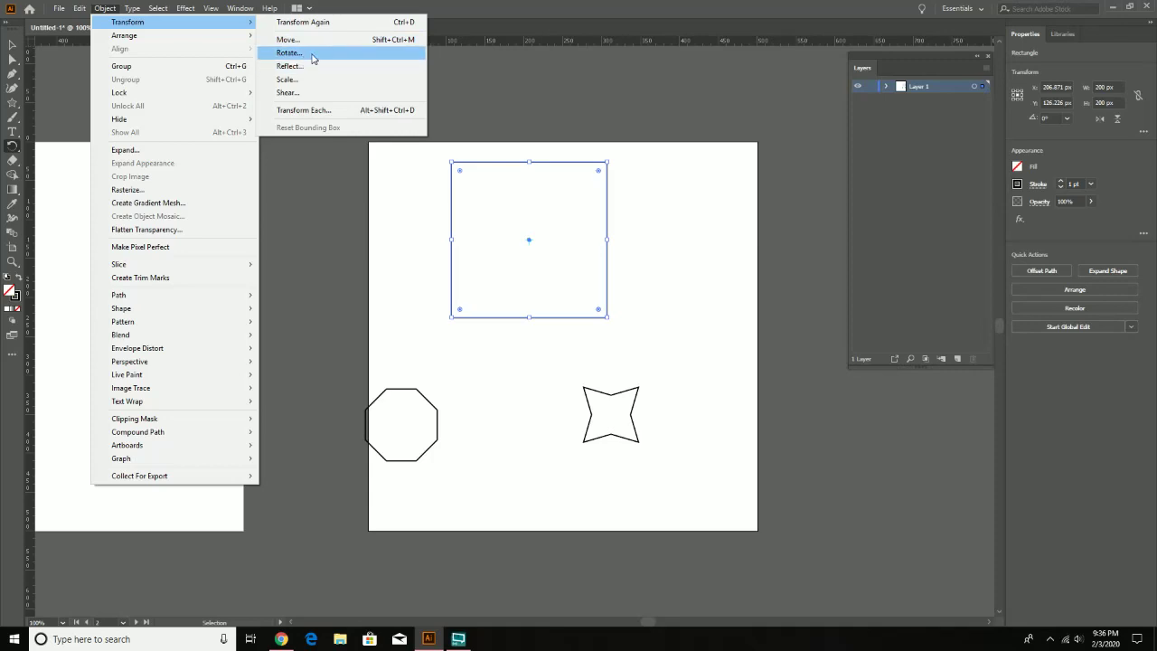
click(312, 56)
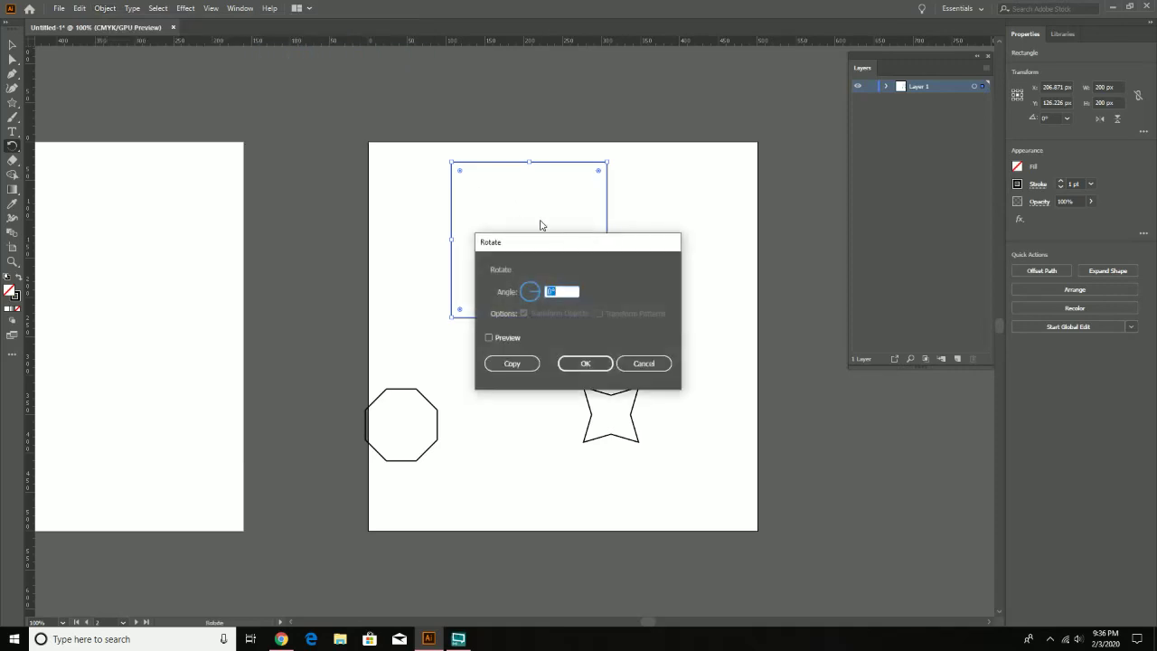
drag(576, 246, 282, 106)
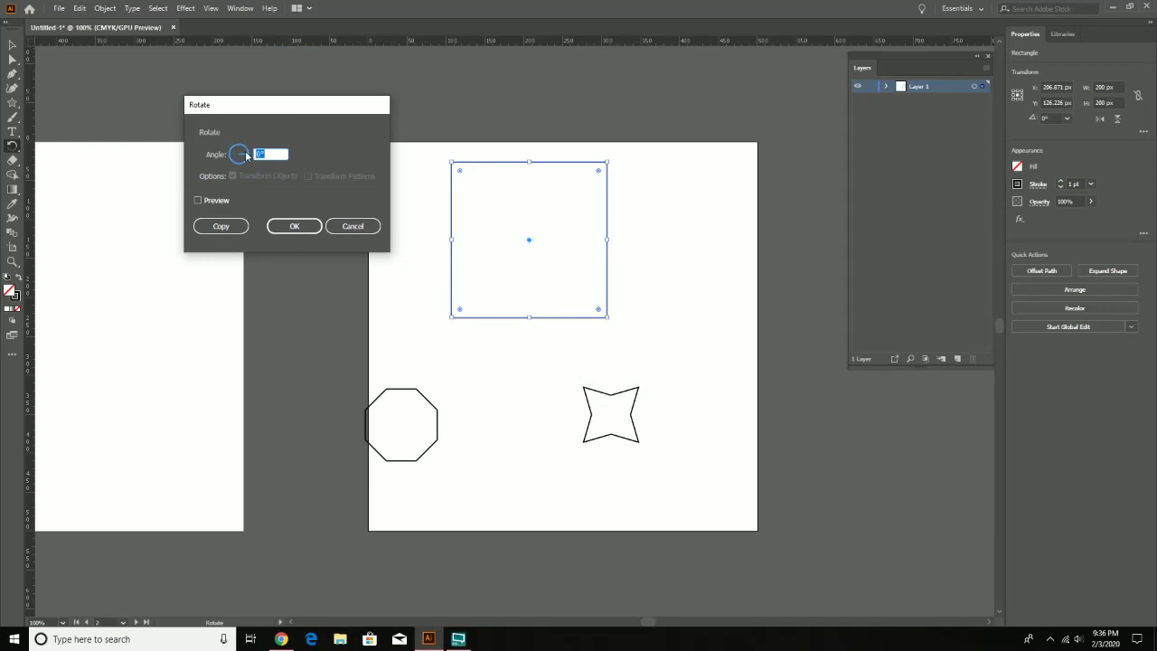
drag(248, 159, 244, 170)
click(217, 202)
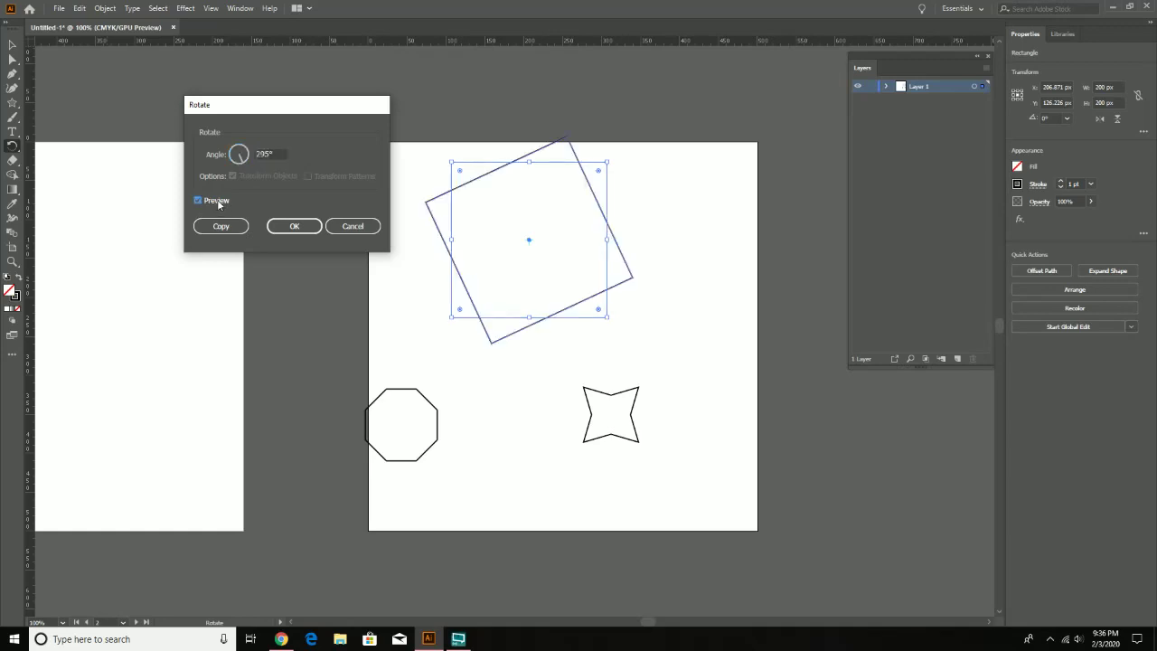
mouse_move(244, 157)
mouse_down()
mouse_move(251, 149)
mouse_move(226, 153)
mouse_move(245, 154)
mouse_up()
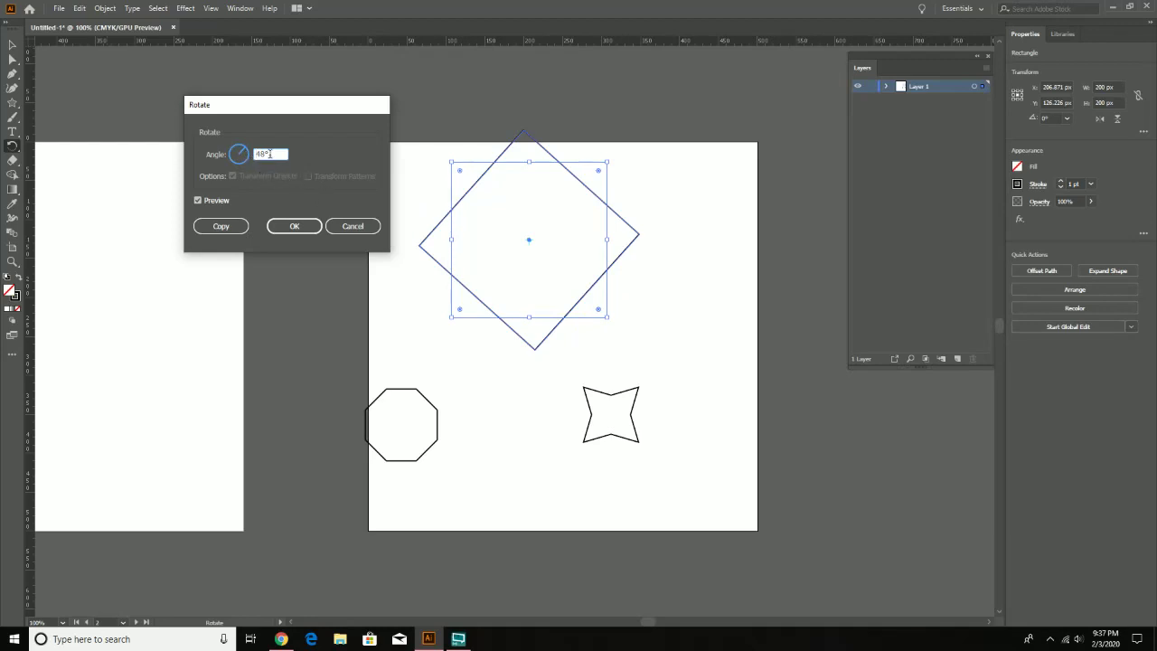
Step: Set the rotation angle to 45° and apply it to the square
drag(270, 154, 231, 153)
text(12)
key(BackSpace)
key(BackSpace)
text(45)
click(298, 226)
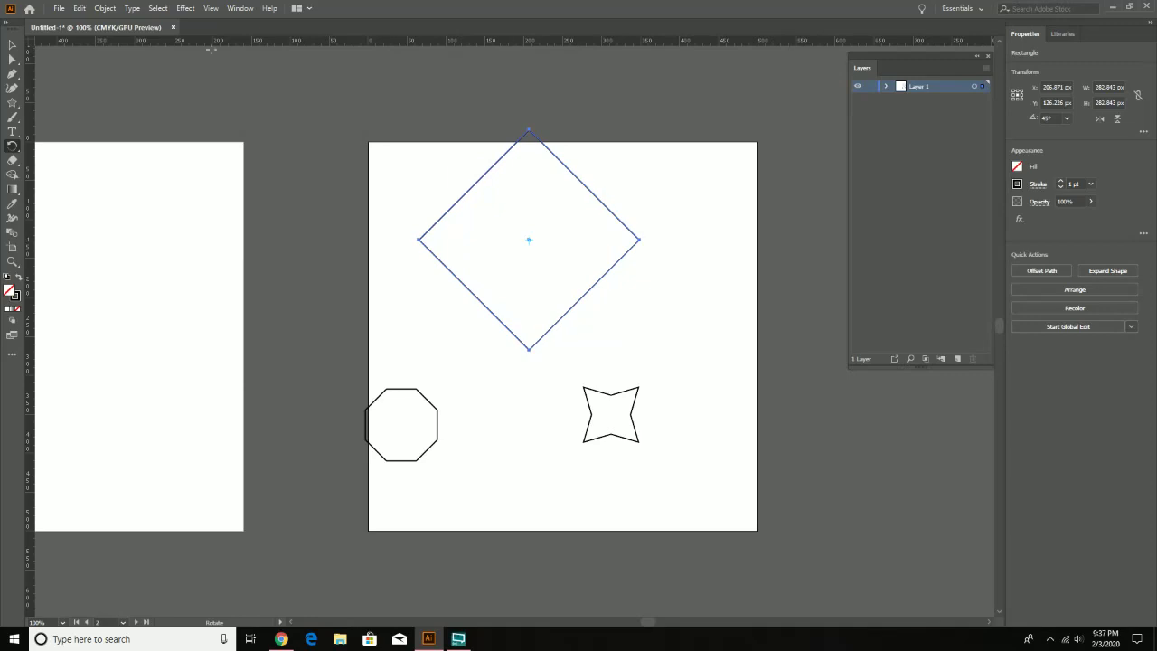
Step: Make a copy of the square rotated by a further 45° about the same centre
key(v)
click(105, 8)
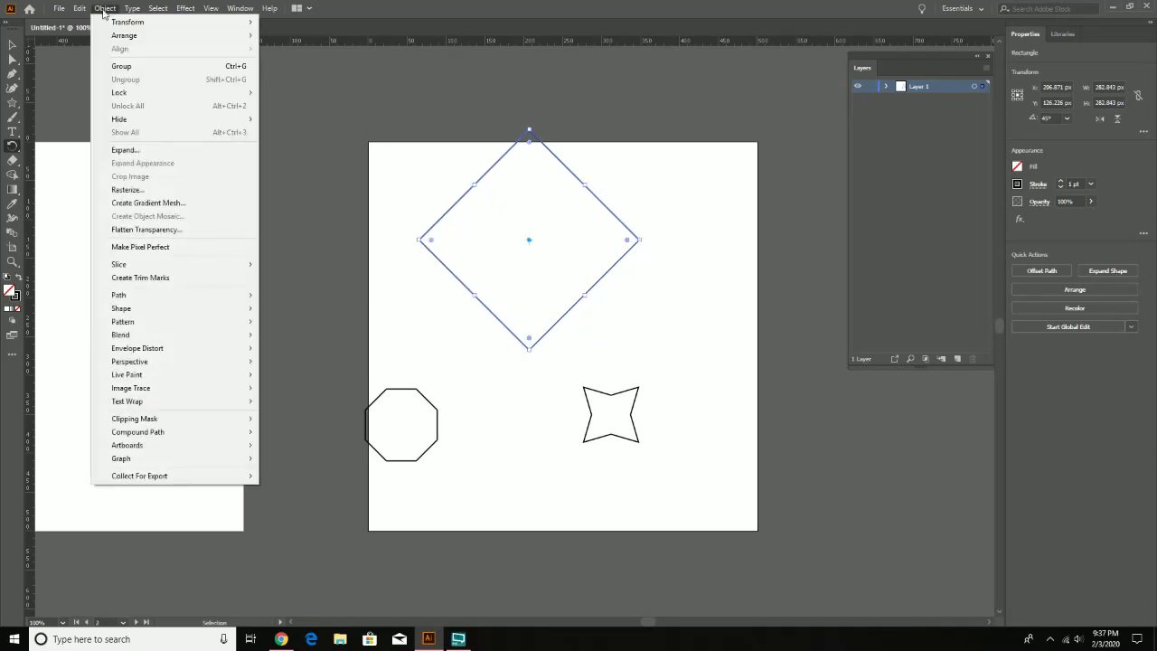
mouse_move(127, 23)
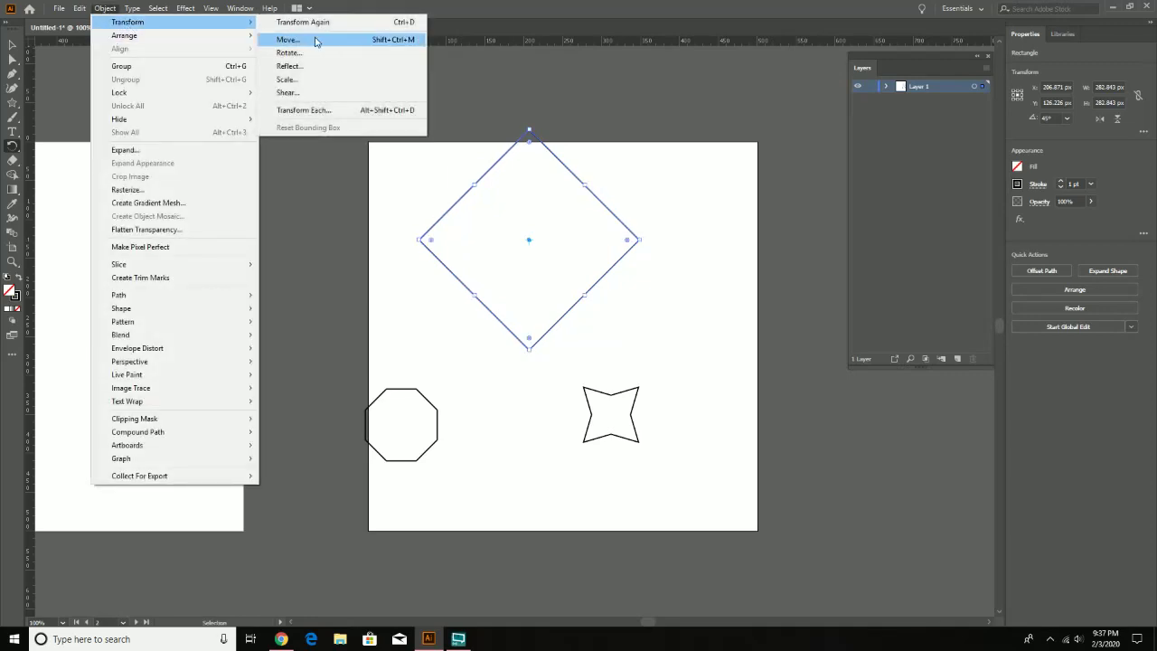
click(327, 54)
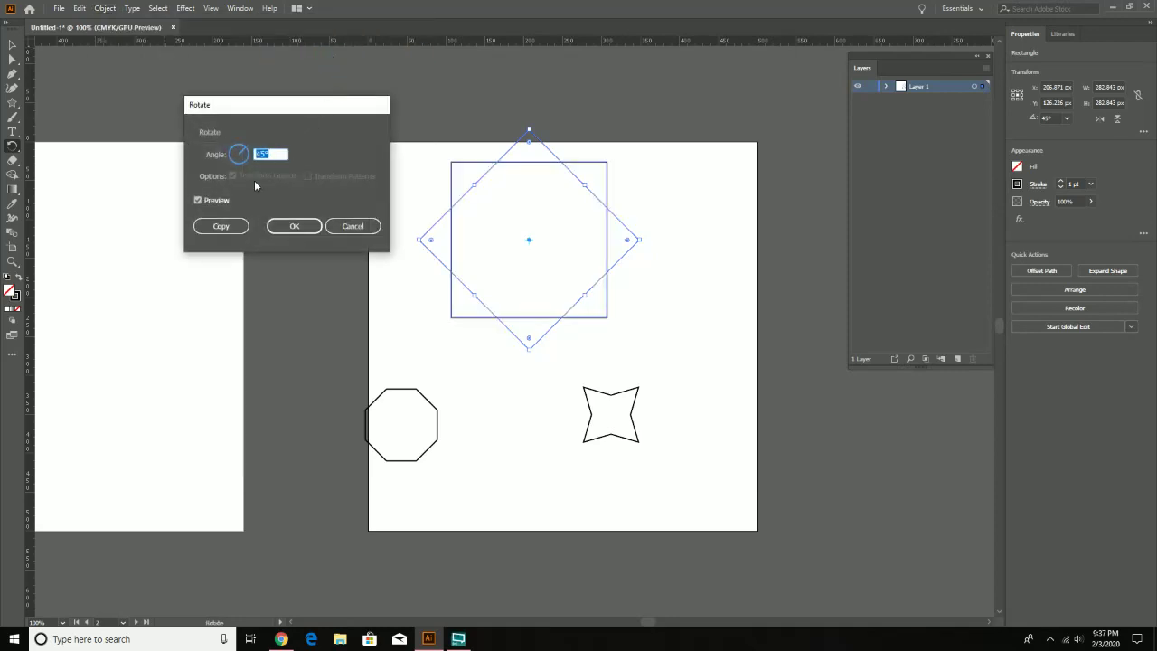
click(221, 226)
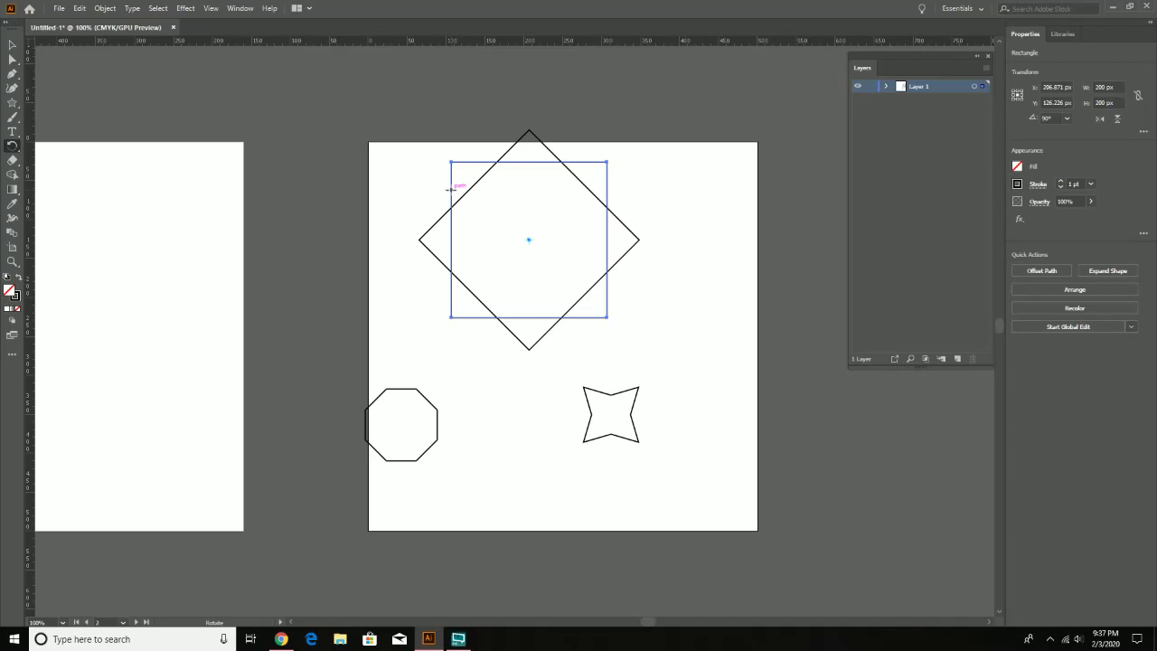
Step: Select the two overlapping squares together and look through the object commands for grouping them
click(11, 45)
drag(403, 156, 658, 359)
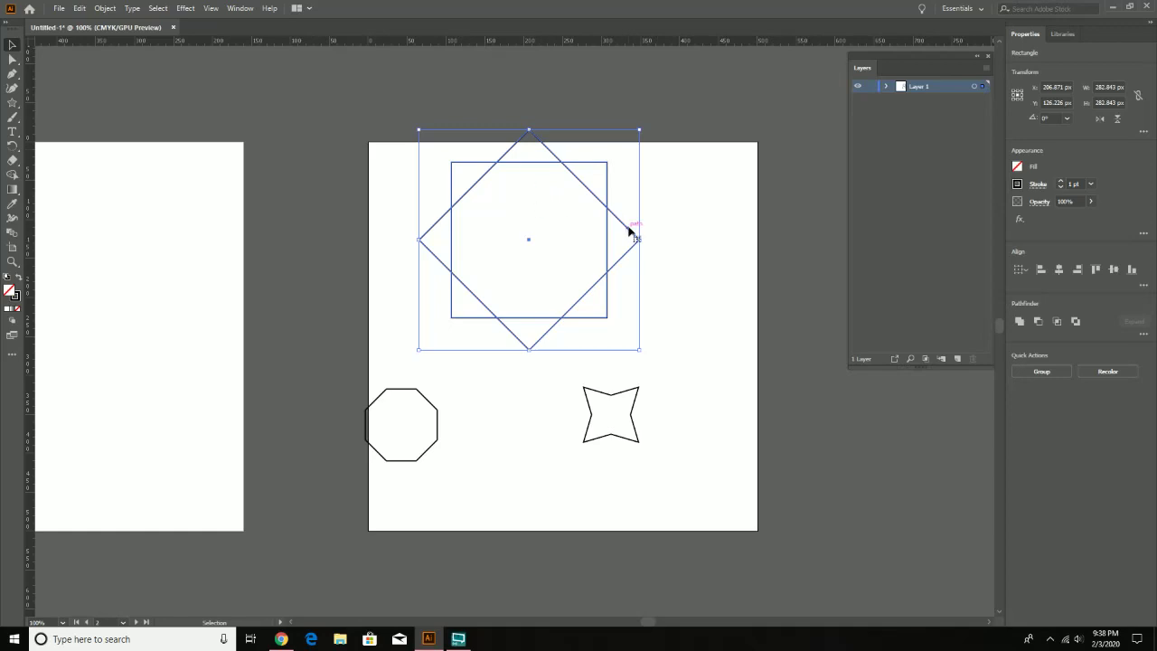
click(681, 225)
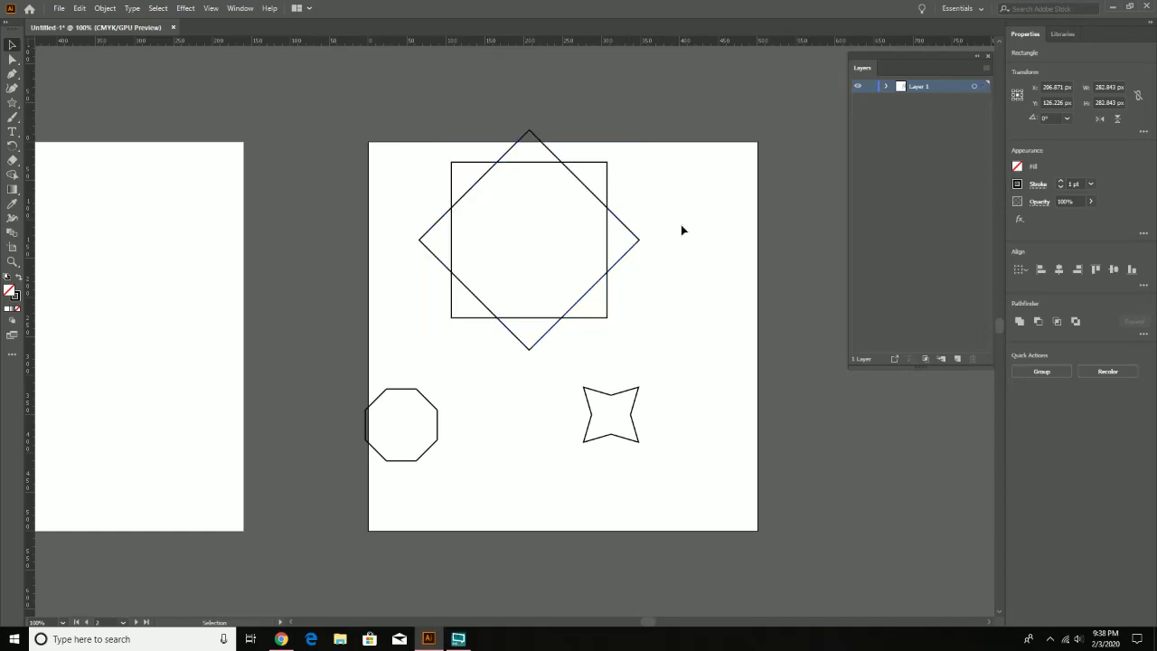
drag(432, 168, 646, 320)
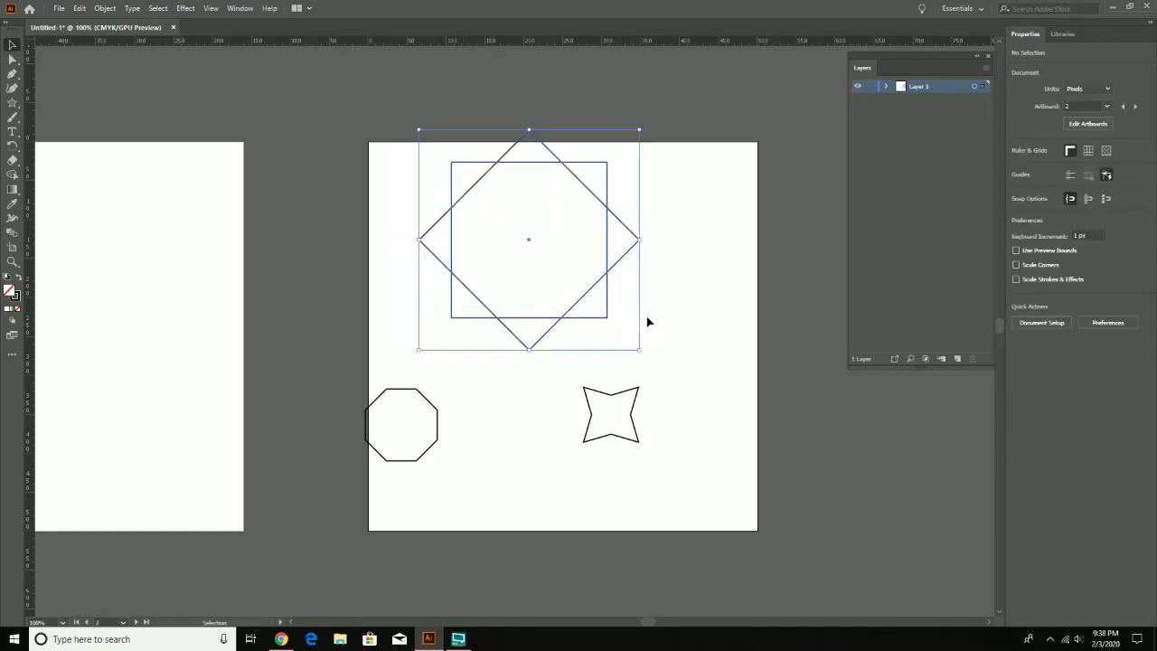
click(79, 8)
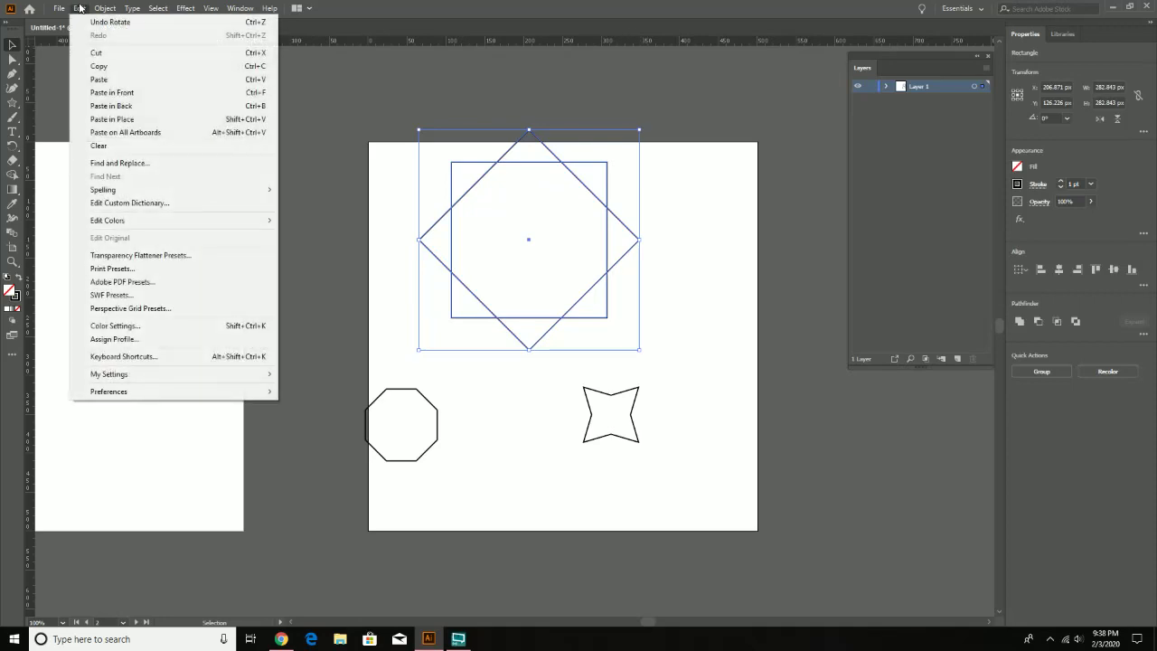
mouse_move(102, 8)
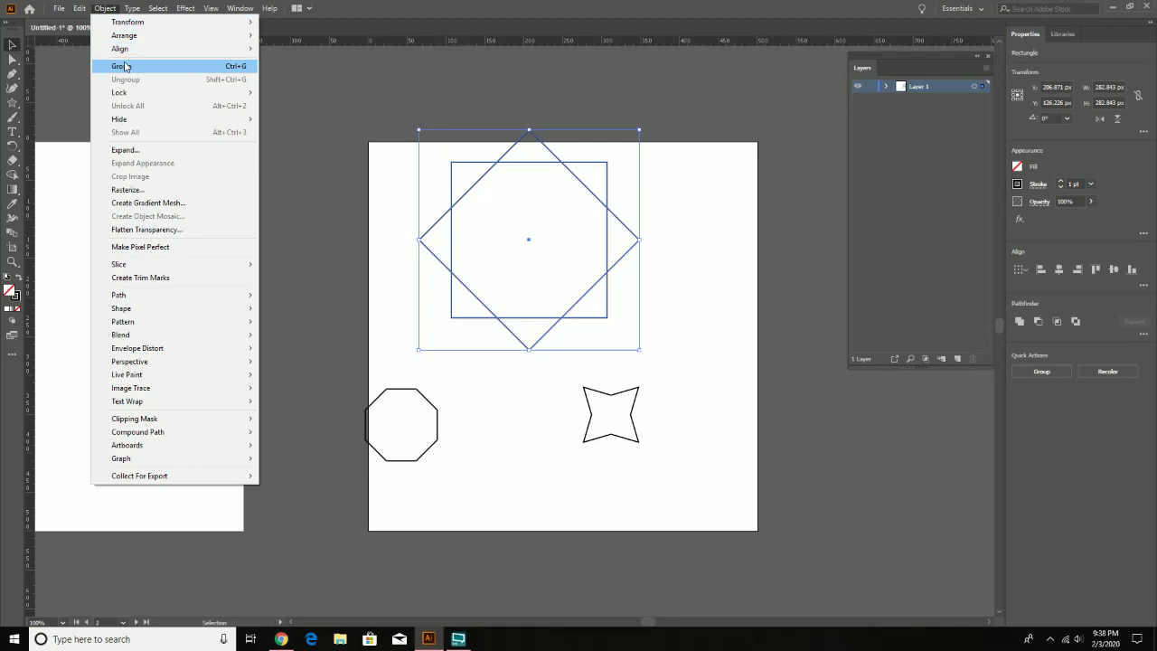
drag(376, 94, 656, 256)
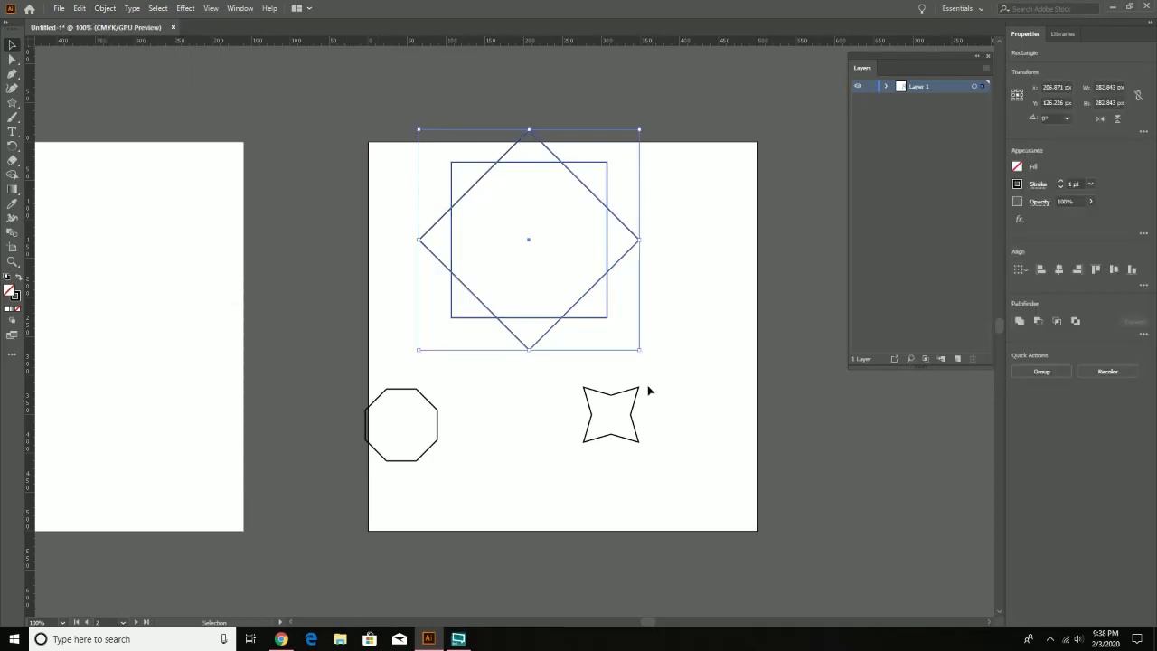
Step: Place a copy of the four-point star at the common centre of the two overlapping squares
click(622, 393)
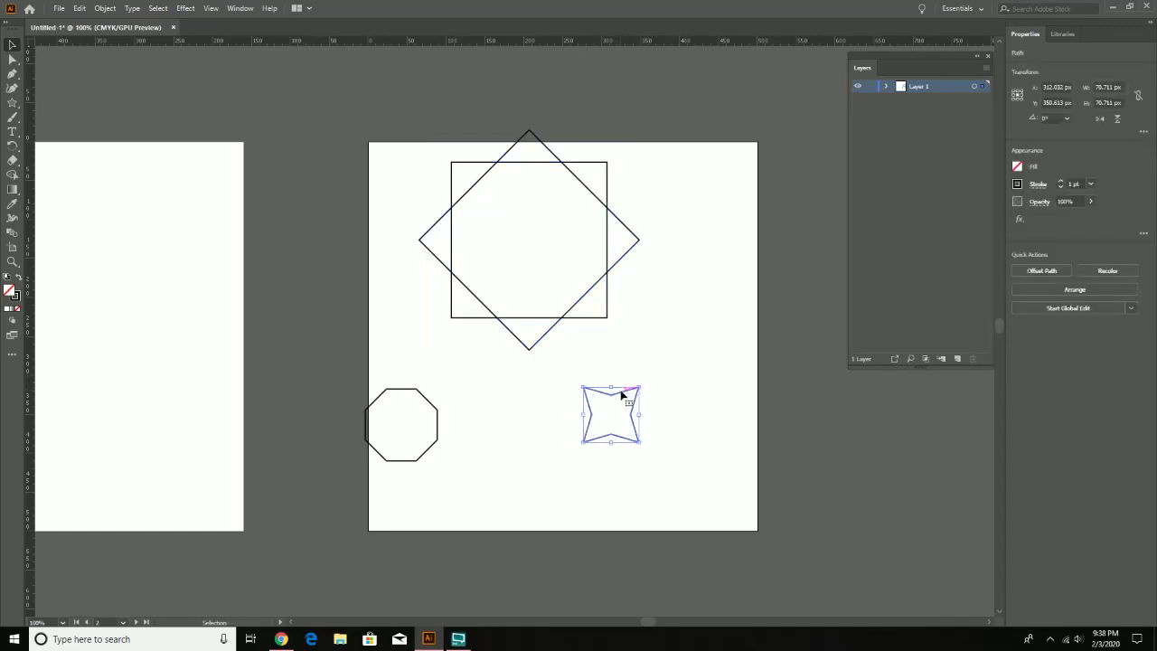
key(a)
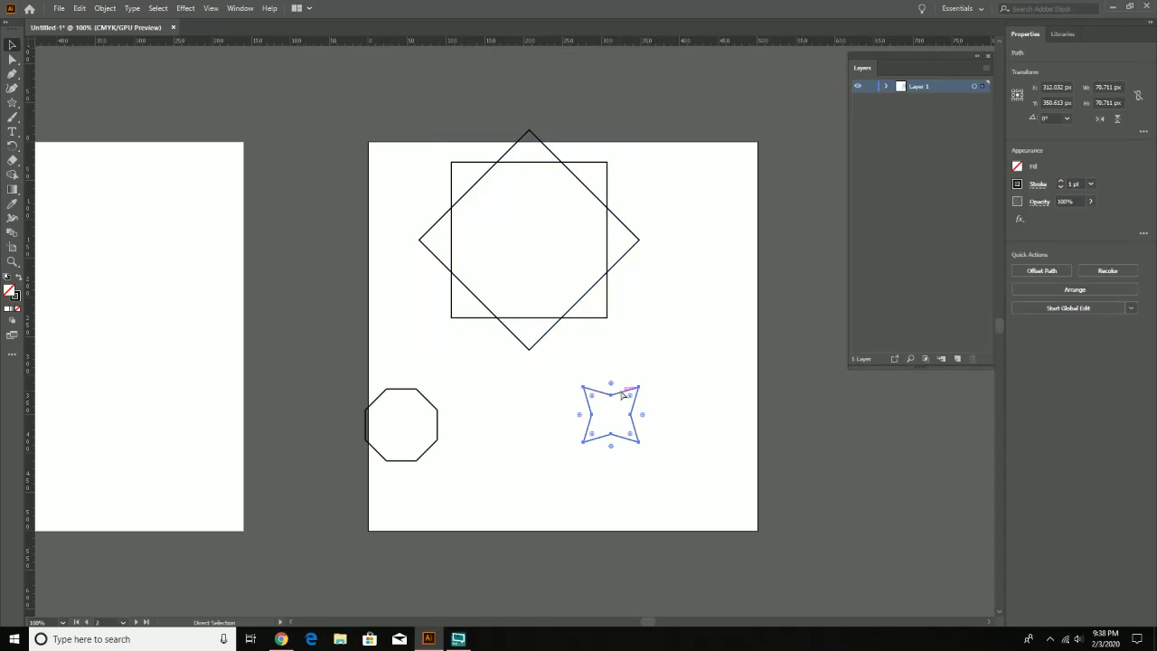
key(v)
drag(638, 400, 545, 220)
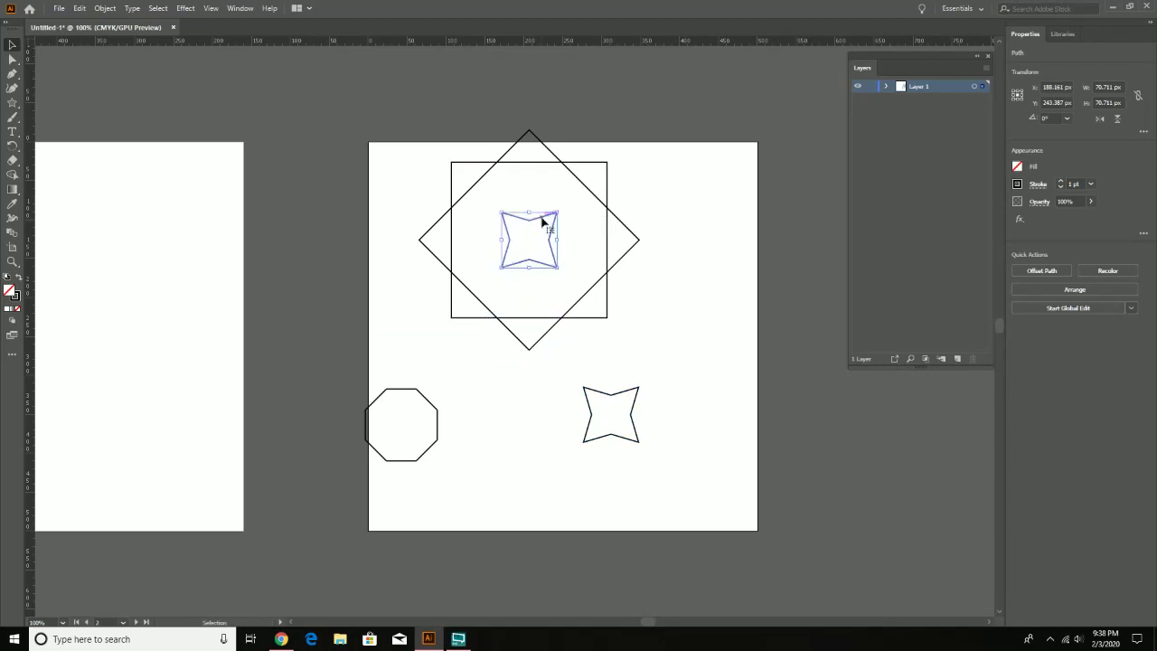
Step: Group the two overlapping squares with the star at their centre, and clear the selection
drag(340, 143, 672, 327)
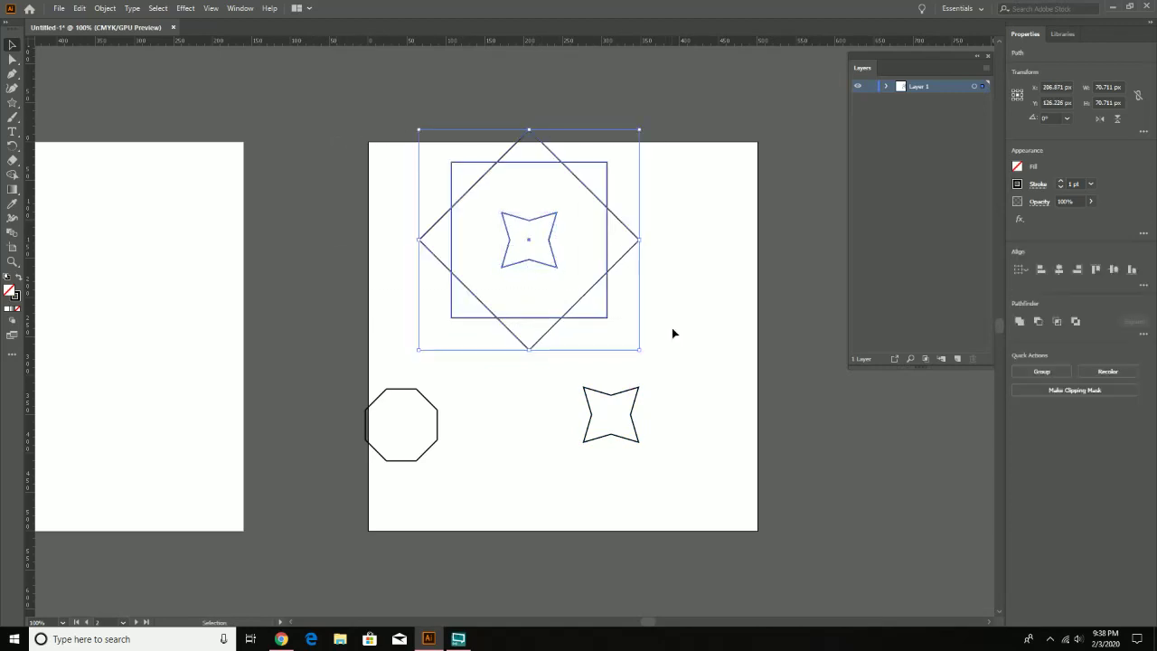
click(105, 8)
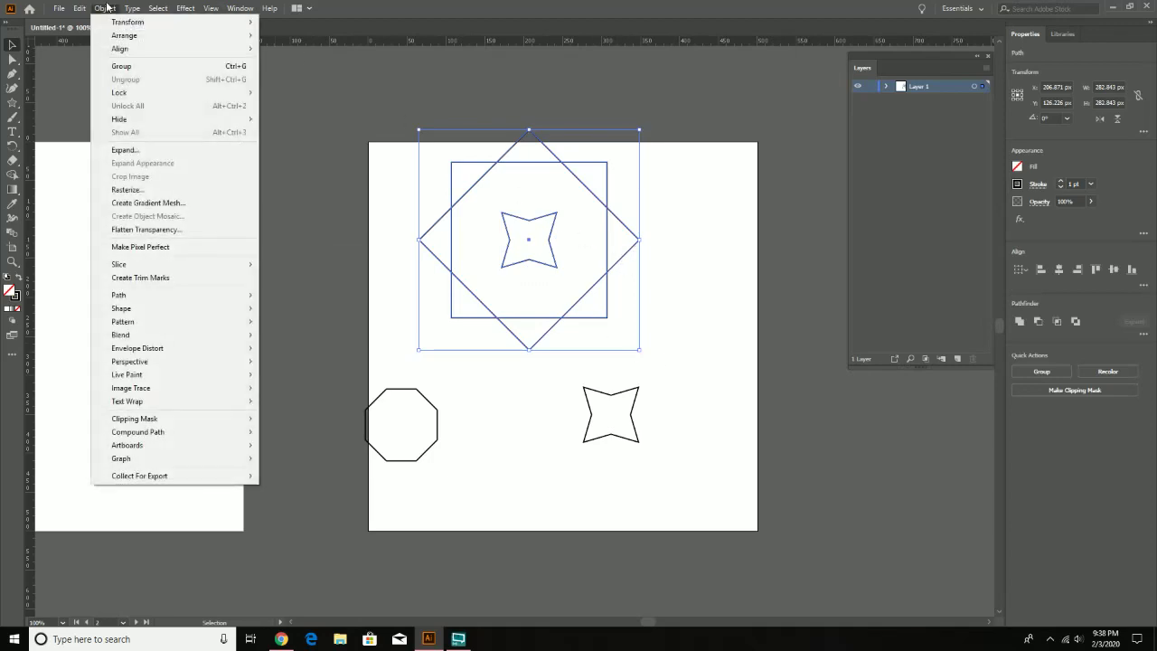
click(145, 66)
click(398, 195)
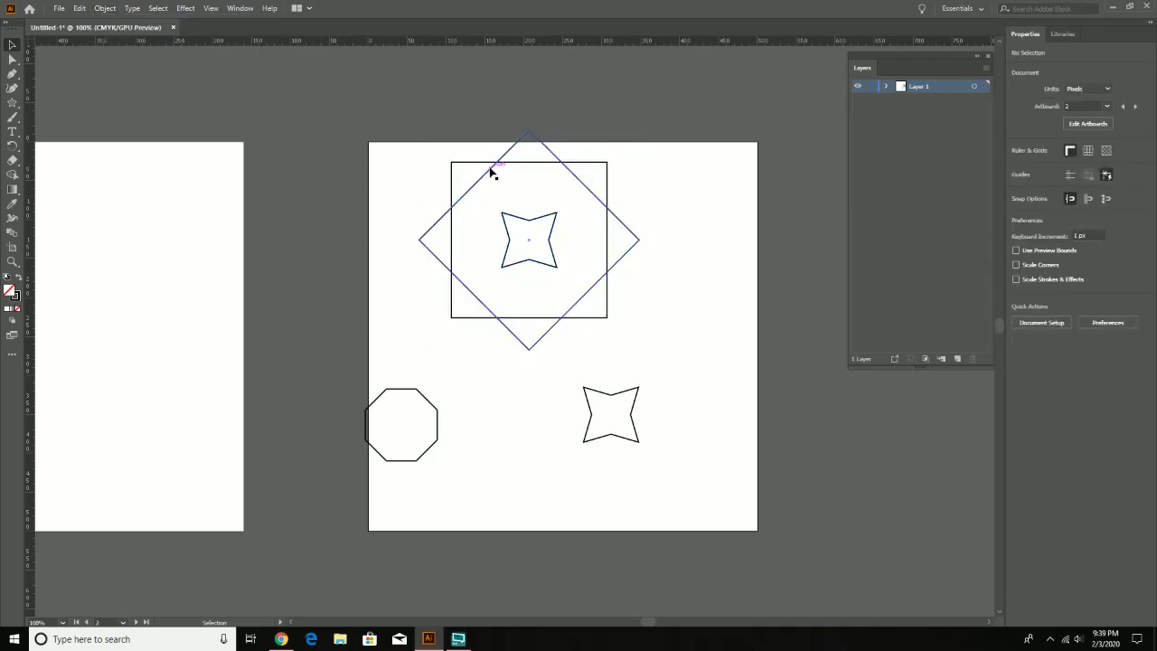
Step: Move the group to about X 146 px, Y 147 px, and undo a further small shift to the left
click(584, 165)
drag(583, 165, 535, 183)
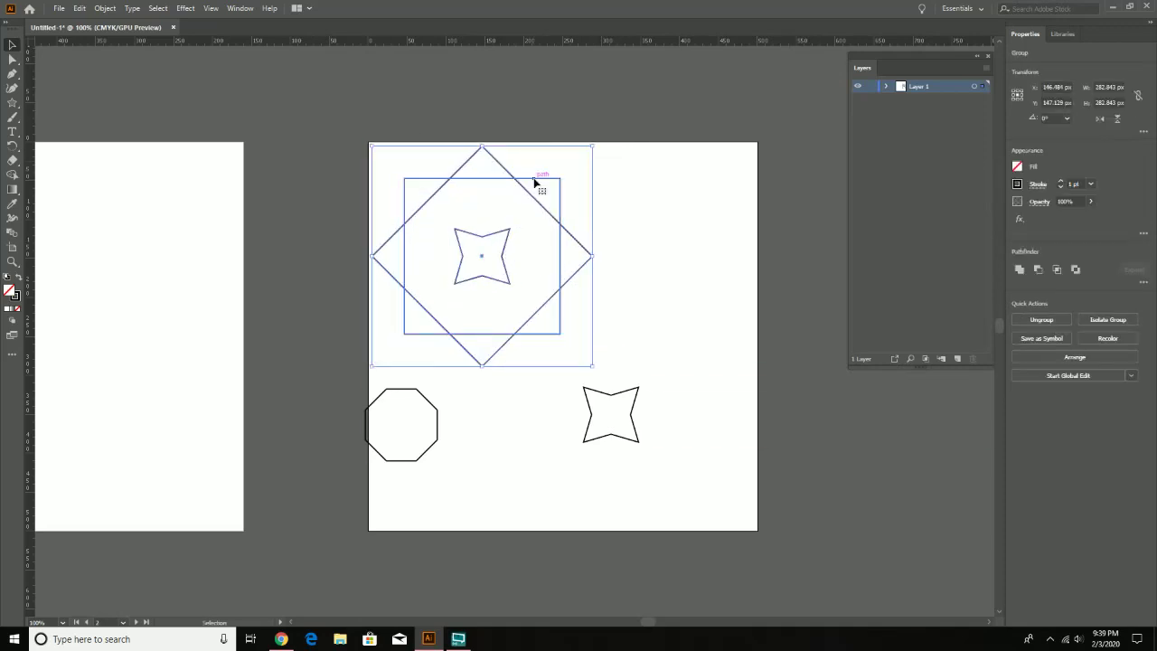
click(627, 199)
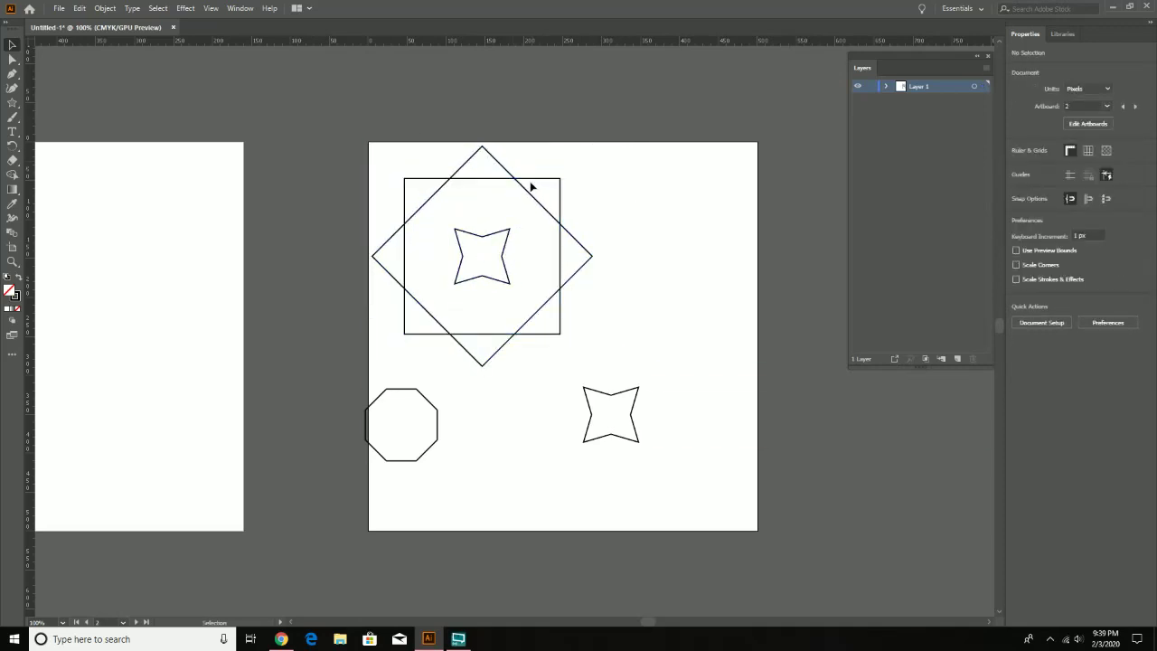
mouse_move(521, 183)
mouse_down()
mouse_move(610, 158)
mouse_move(507, 160)
mouse_move(557, 211)
mouse_move(579, 186)
mouse_move(509, 183)
mouse_up()
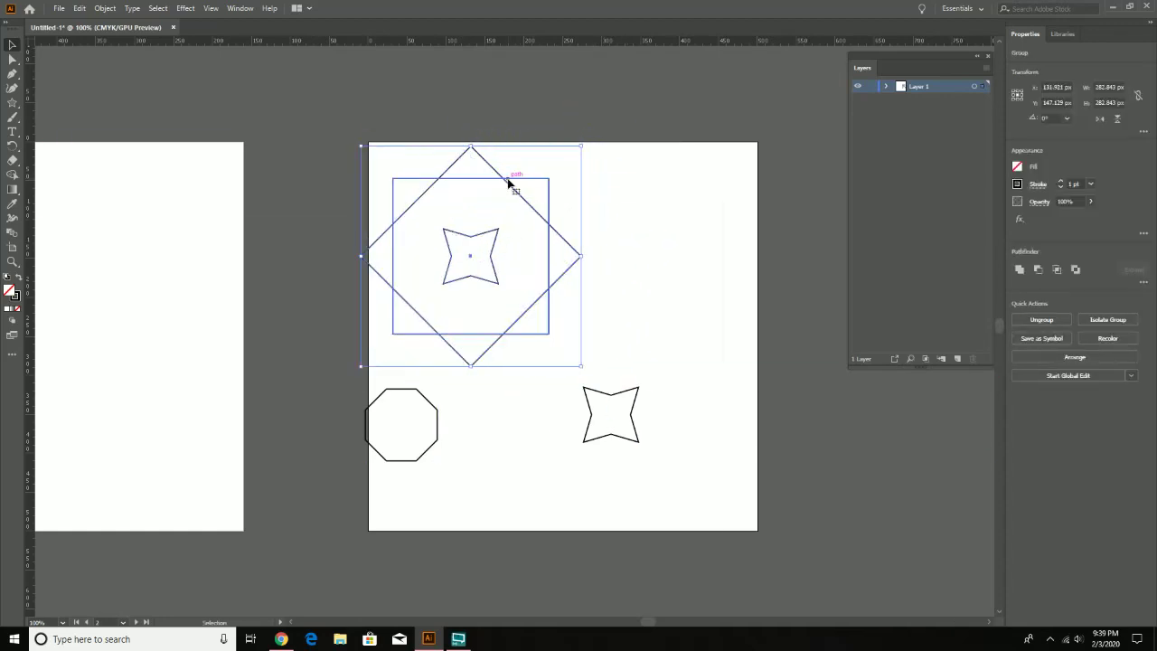
key(ctrl+z)
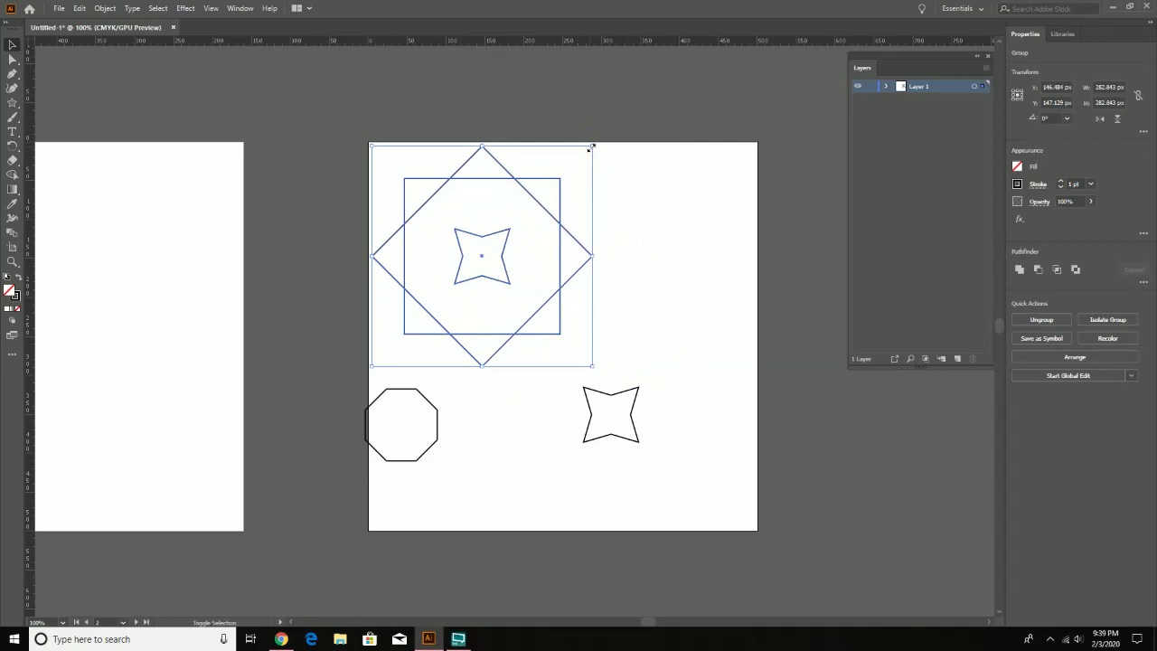
Step: Try shrinking the group to about 185 px square and moving it up to the artboard's top edge, and undo both changes
drag(592, 146, 517, 223)
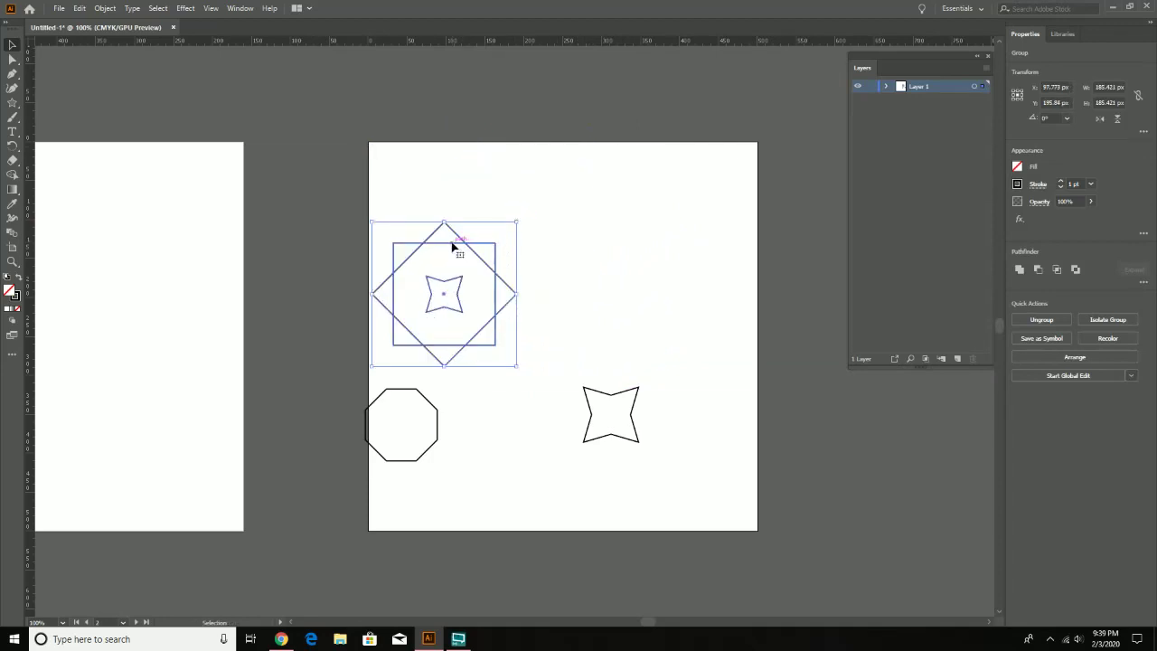
drag(454, 246, 457, 167)
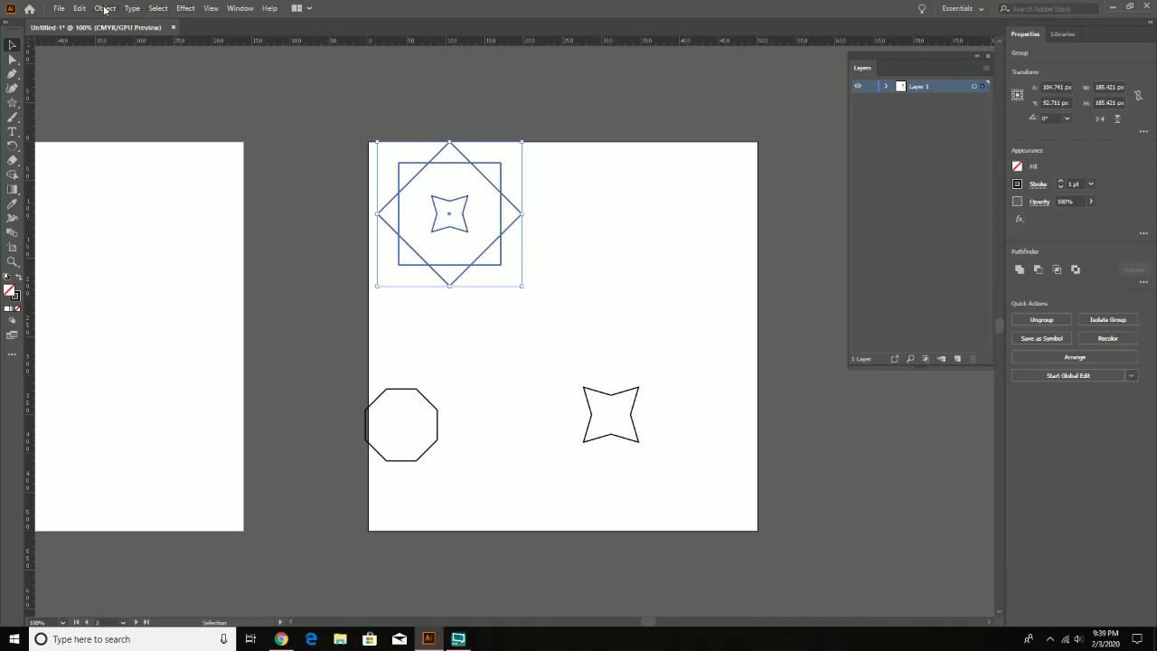
key(ctrl+z)
key(ctrl+z)
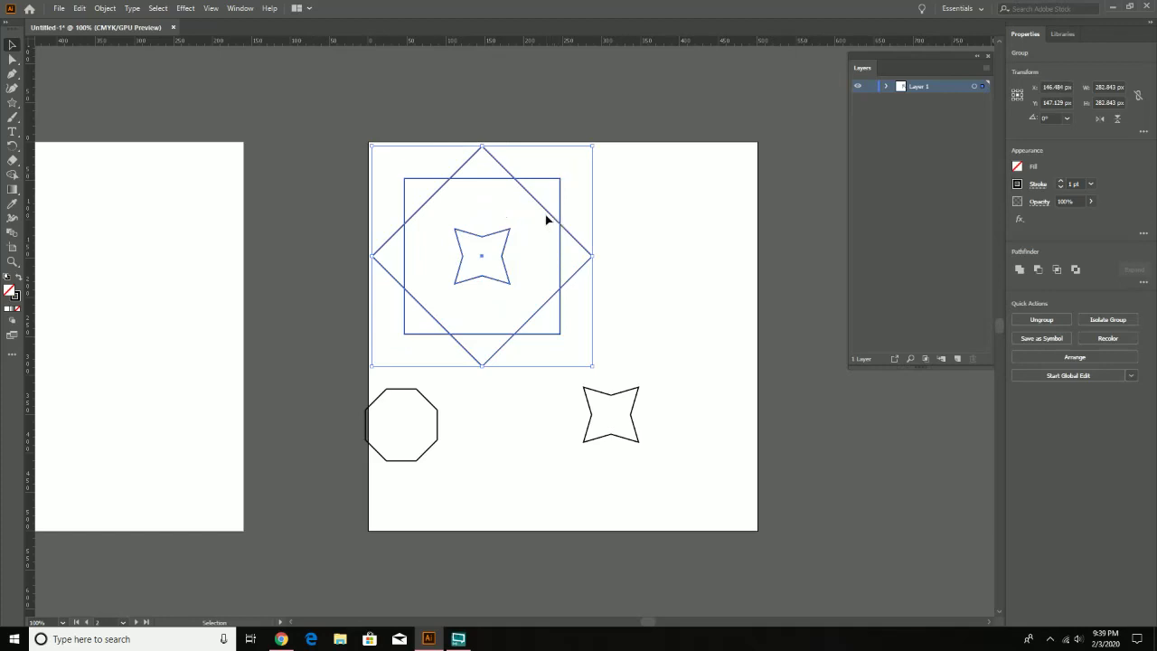
Step: Scale the group of squares and star to 50% both horizontally and vertically, checking it with the preview
click(105, 8)
mouse_move(112, 23)
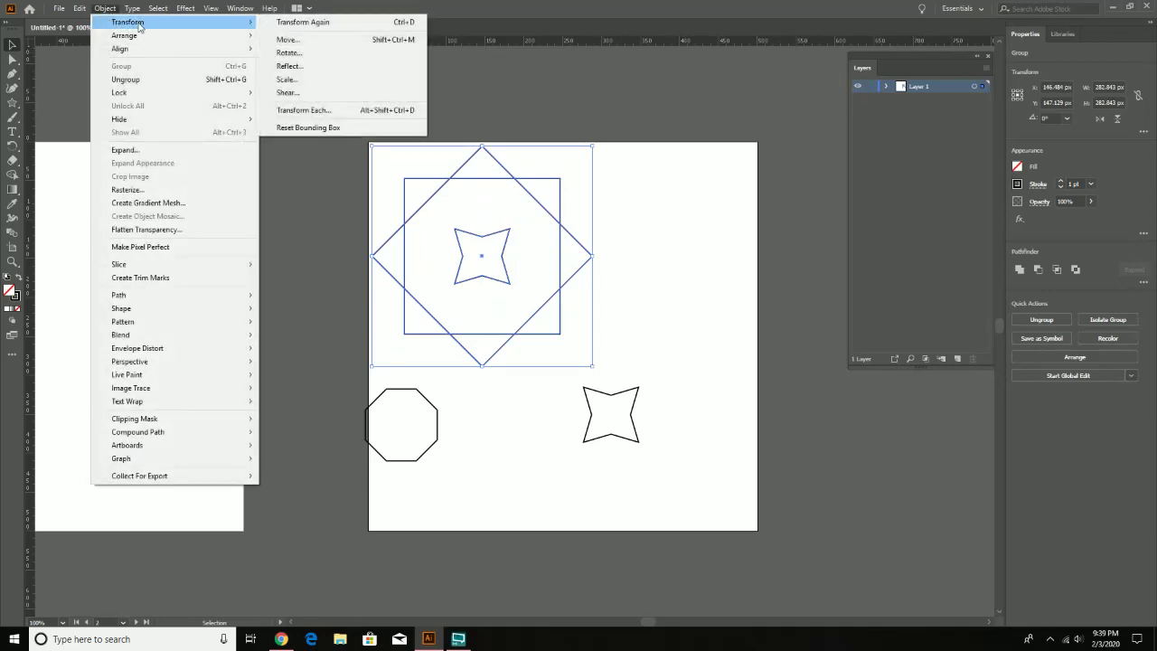
click(341, 81)
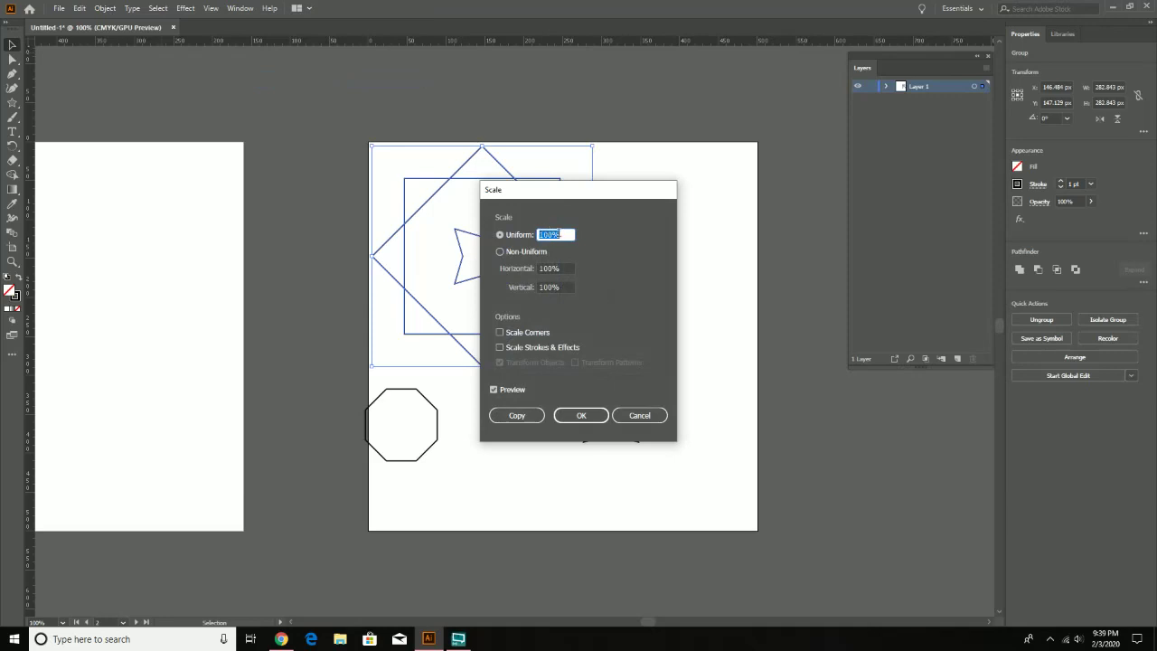
drag(572, 235, 546, 234)
text(50)
drag(618, 183, 749, 147)
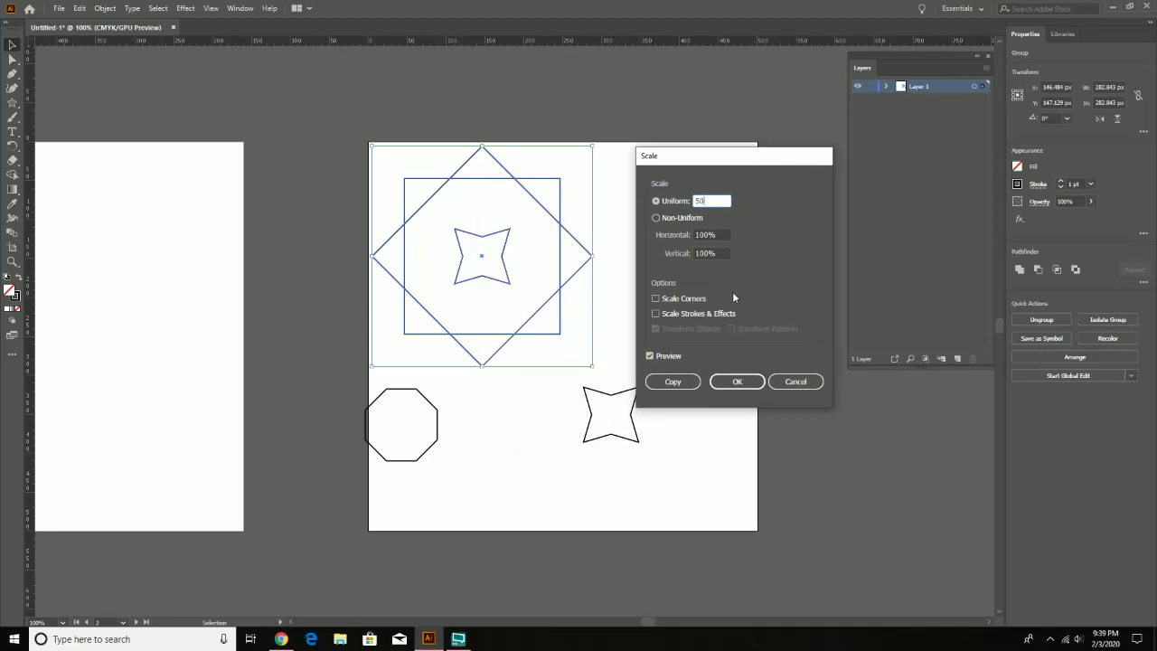
click(717, 234)
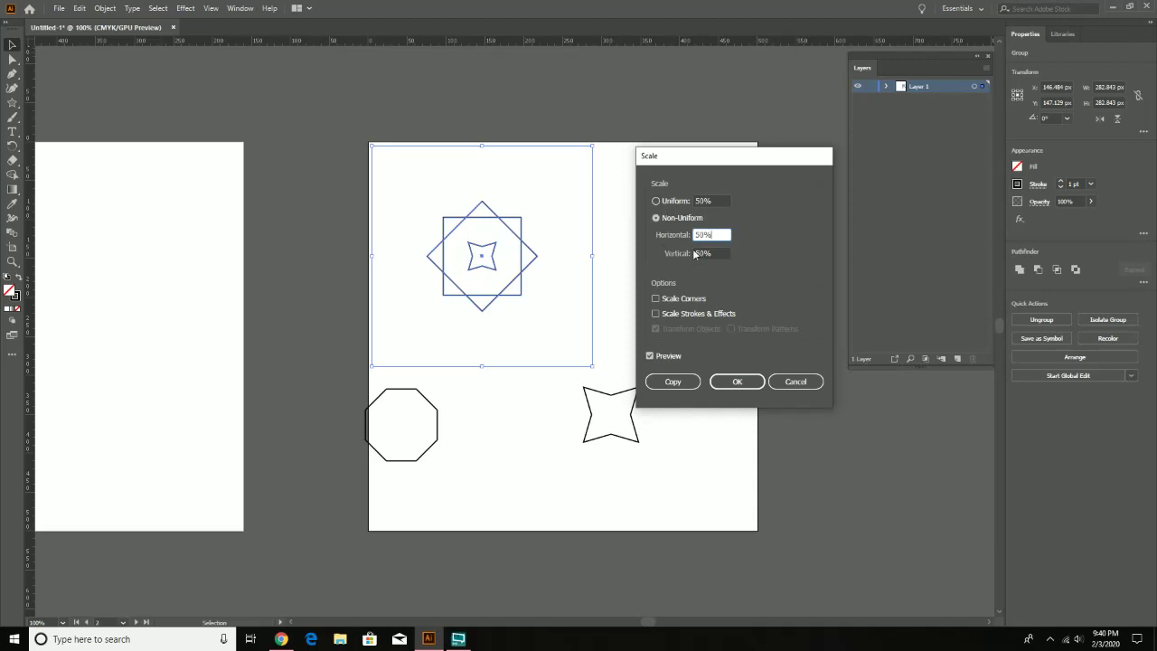
click(663, 356)
click(664, 357)
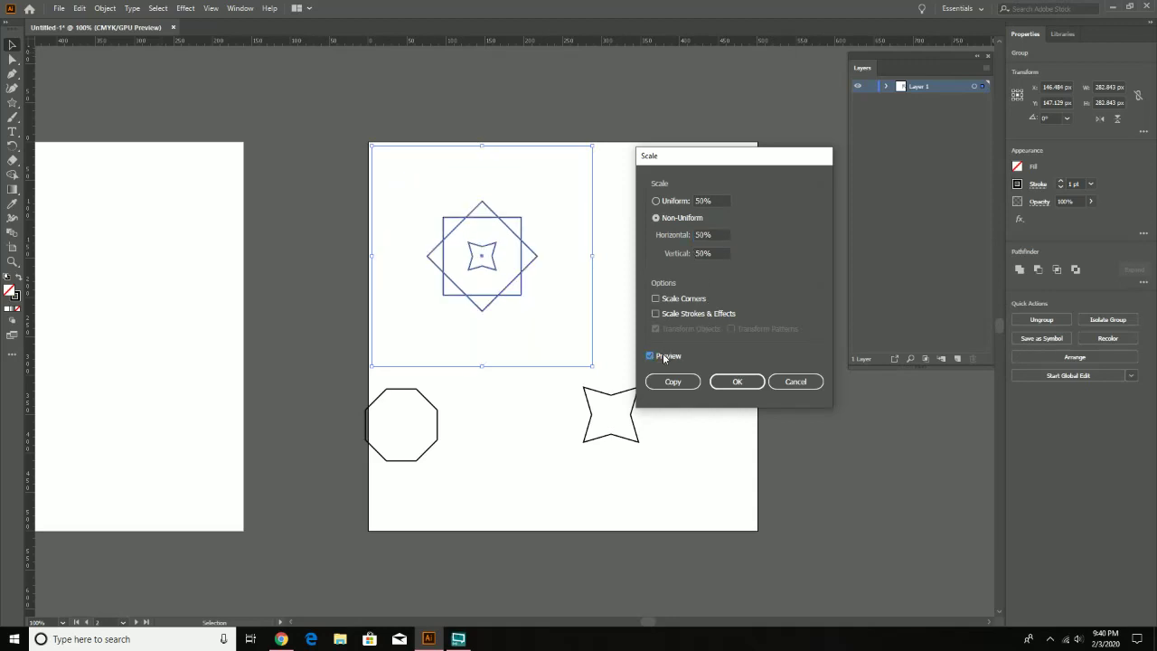
click(664, 357)
click(664, 356)
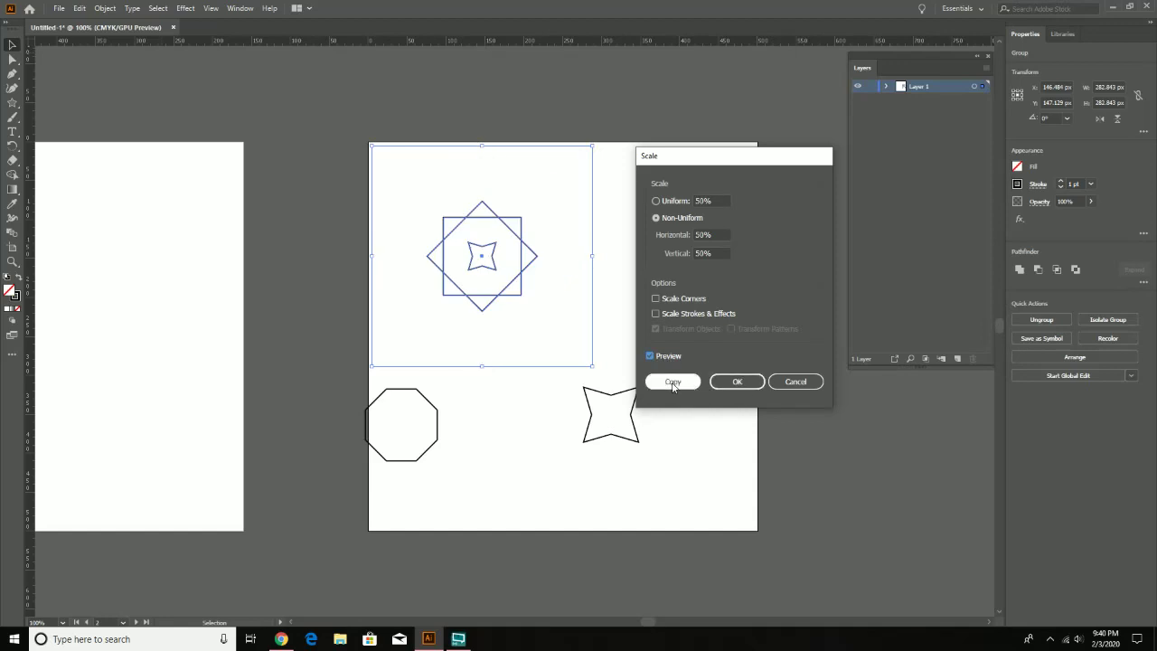
click(726, 384)
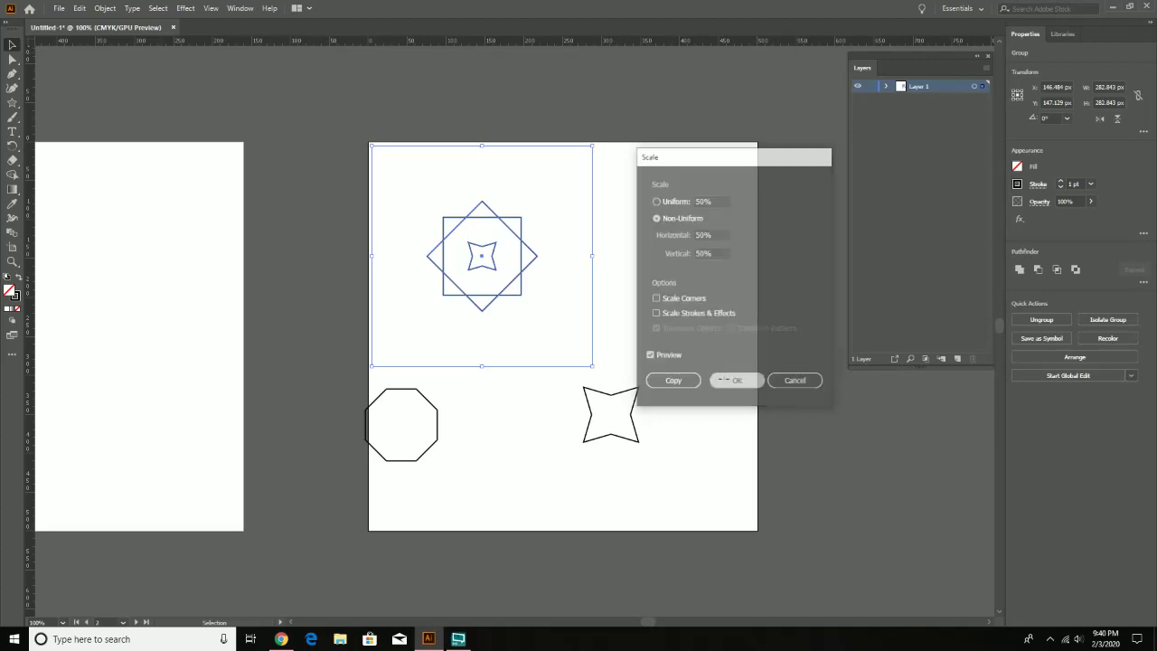
Step: Shear the octagon by 17° along the horizontal axis
click(405, 396)
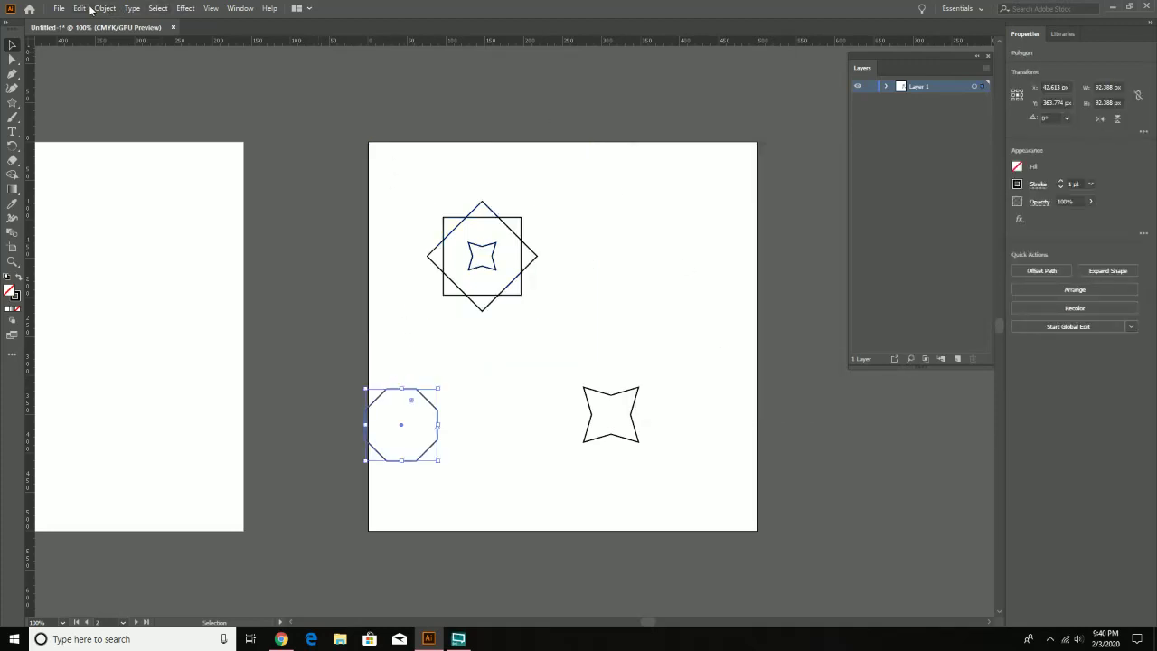
click(91, 9)
mouse_move(105, 9)
mouse_move(180, 27)
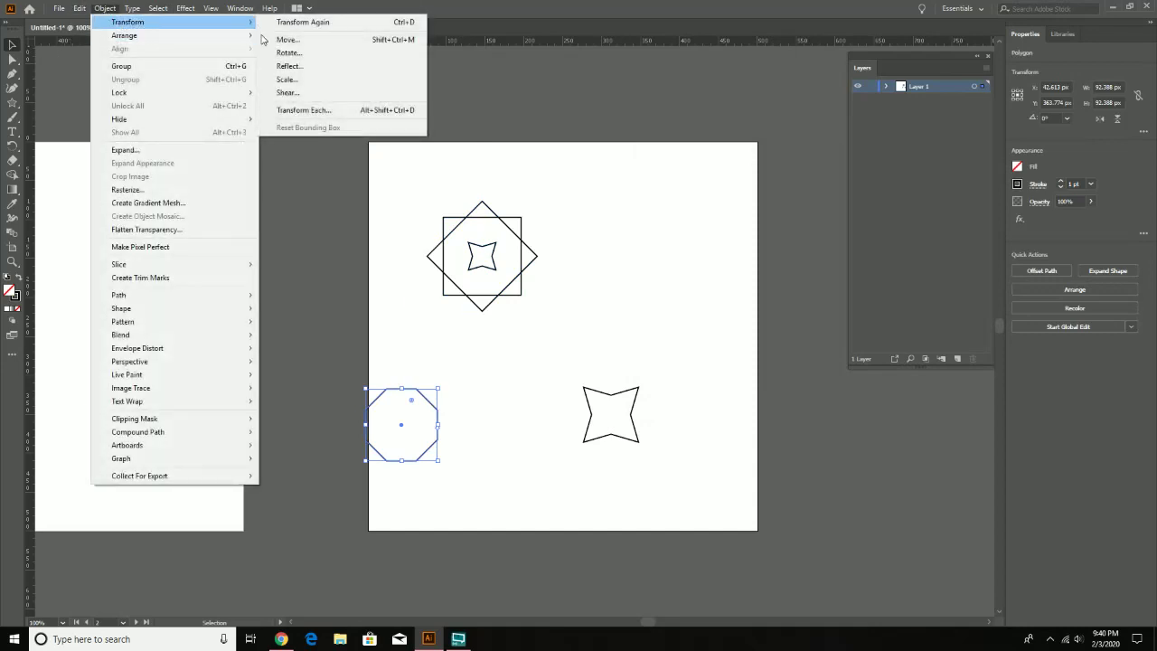
click(315, 93)
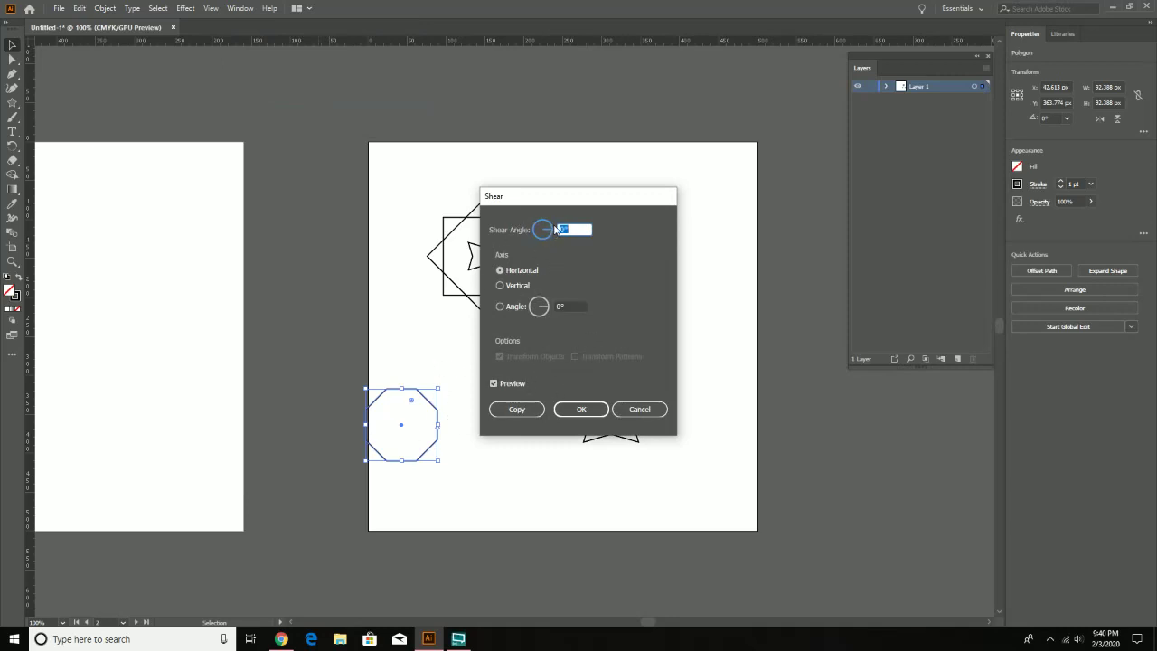
mouse_move(549, 232)
mouse_down()
mouse_move(553, 242)
mouse_move(553, 226)
mouse_up()
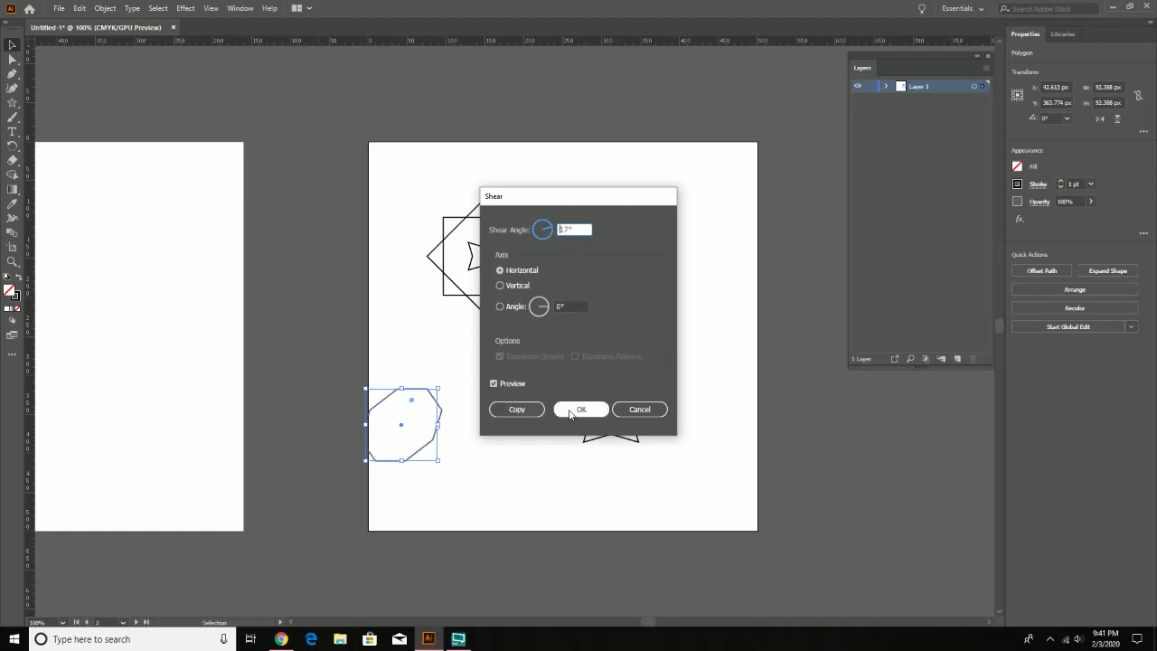
click(581, 409)
Step: Shear the separate four-point star by 326° along the horizontal axis
click(598, 395)
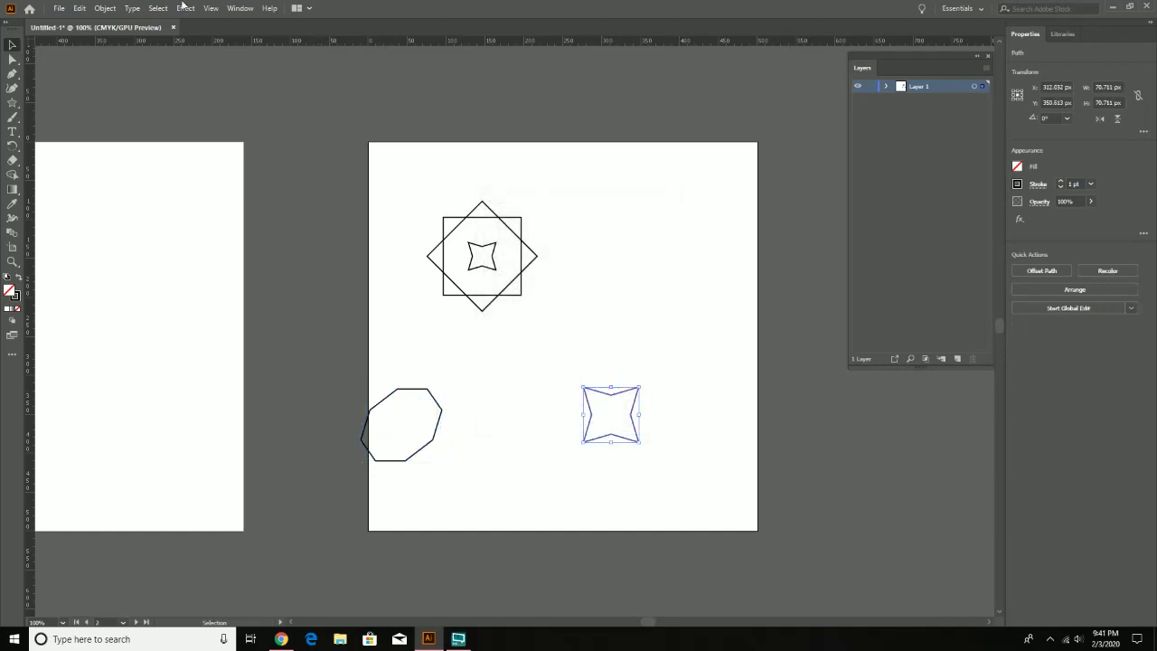
click(105, 8)
mouse_move(125, 23)
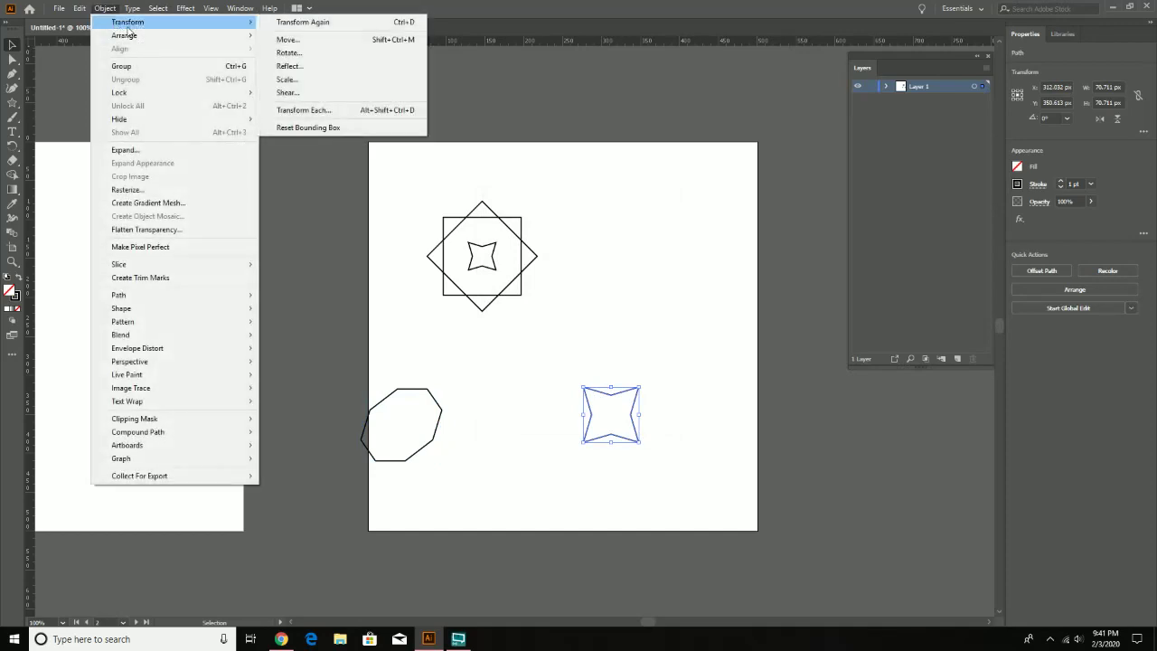
click(305, 92)
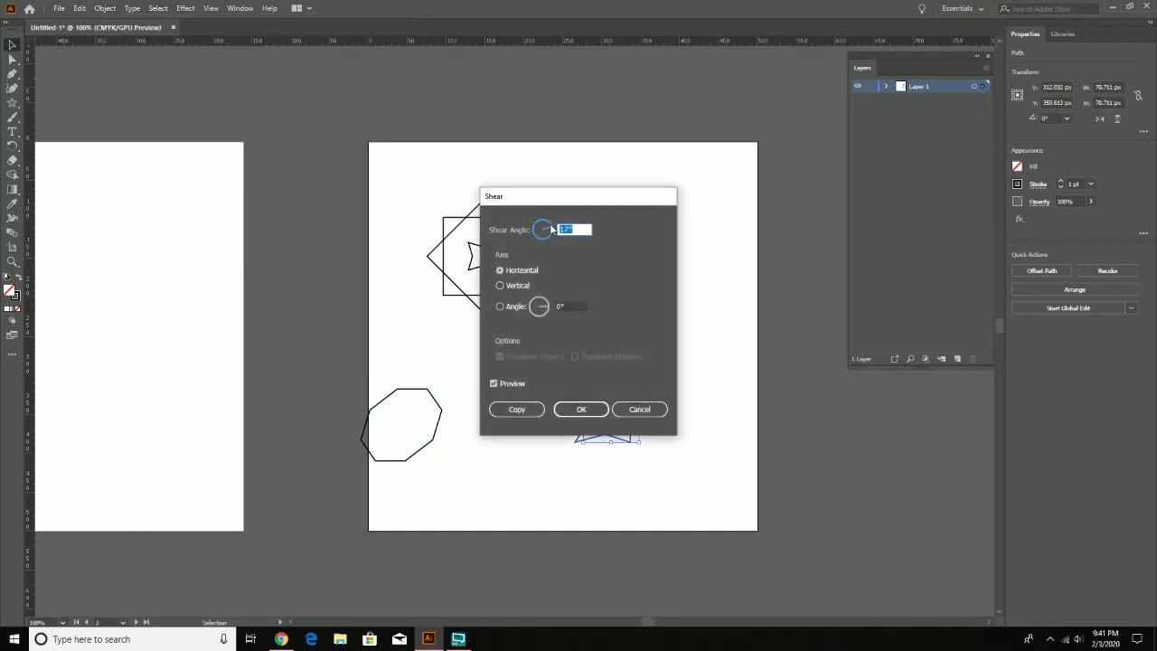
drag(589, 207, 760, 193)
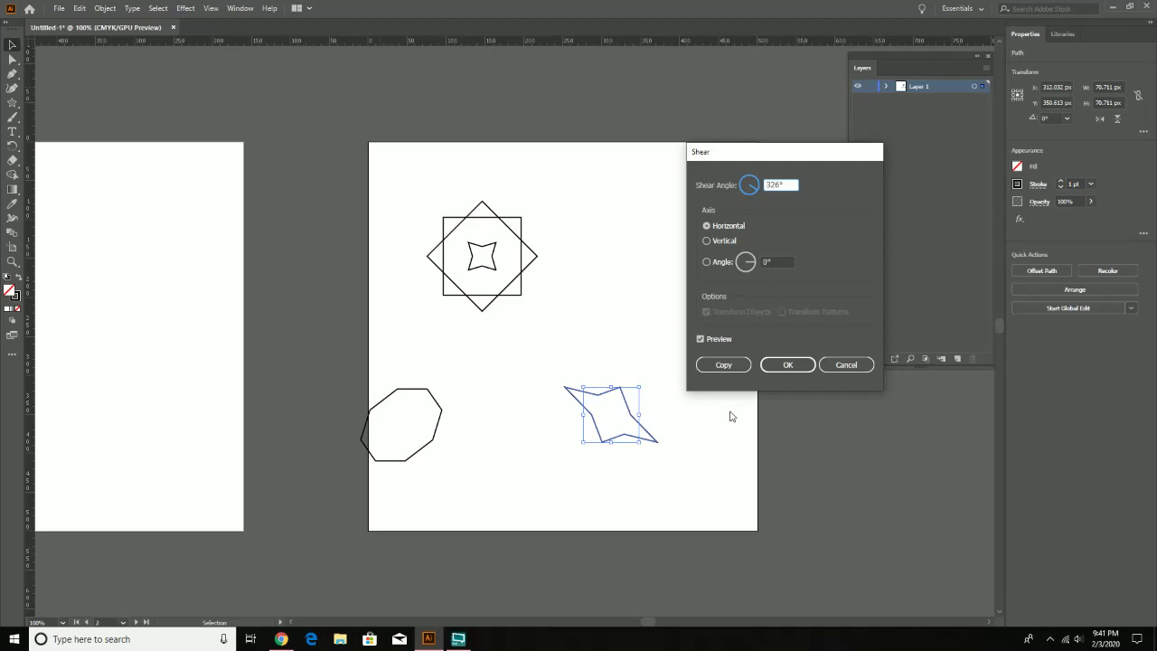
click(802, 367)
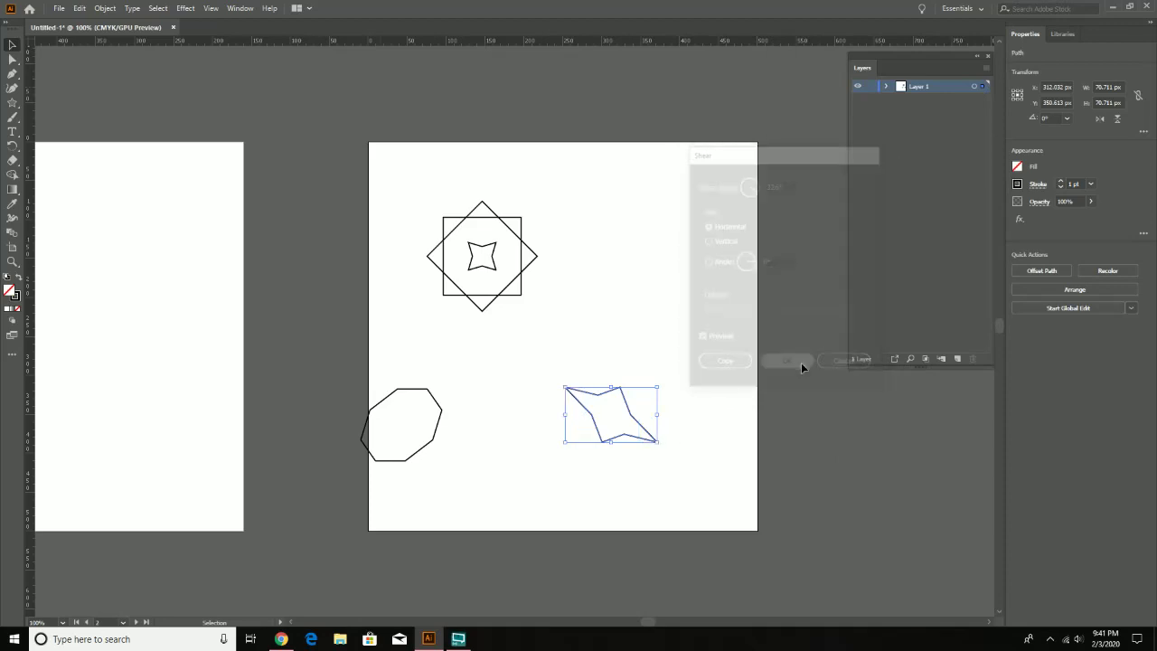
Step: Draw the open left half of a heart with the Pen tool on the lower-left artboard, from about X 198, Y 185 px to X 185, Y 399 px
scroll(371, 538, up, 1)
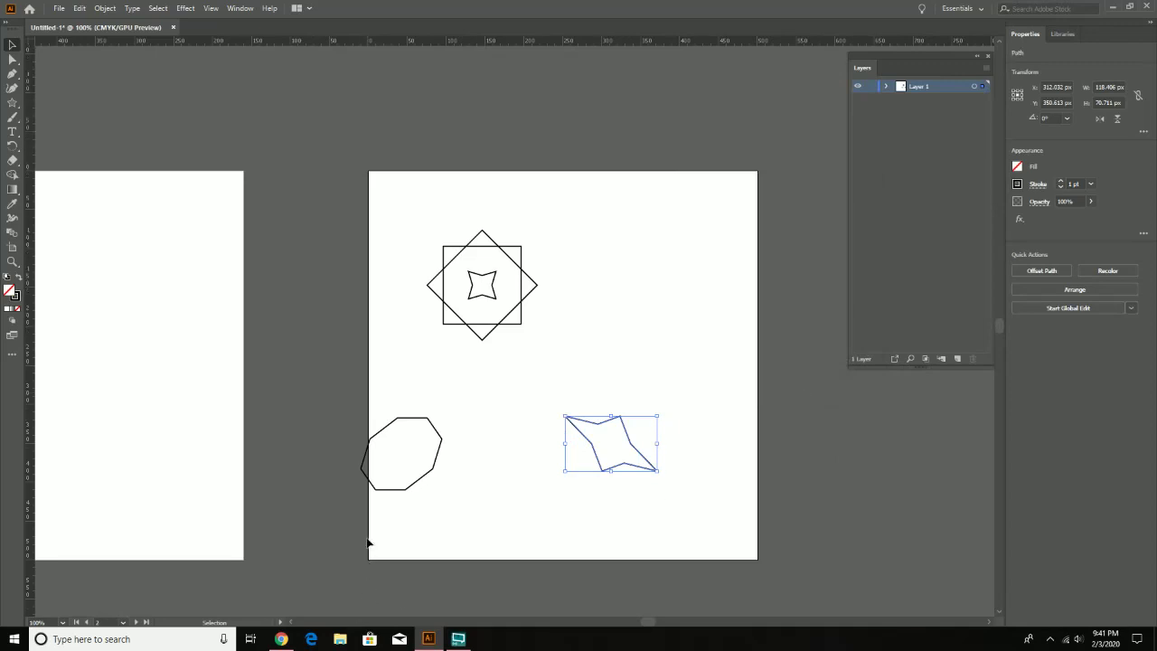
scroll(371, 533, down, 5)
scroll(371, 533, down, 6)
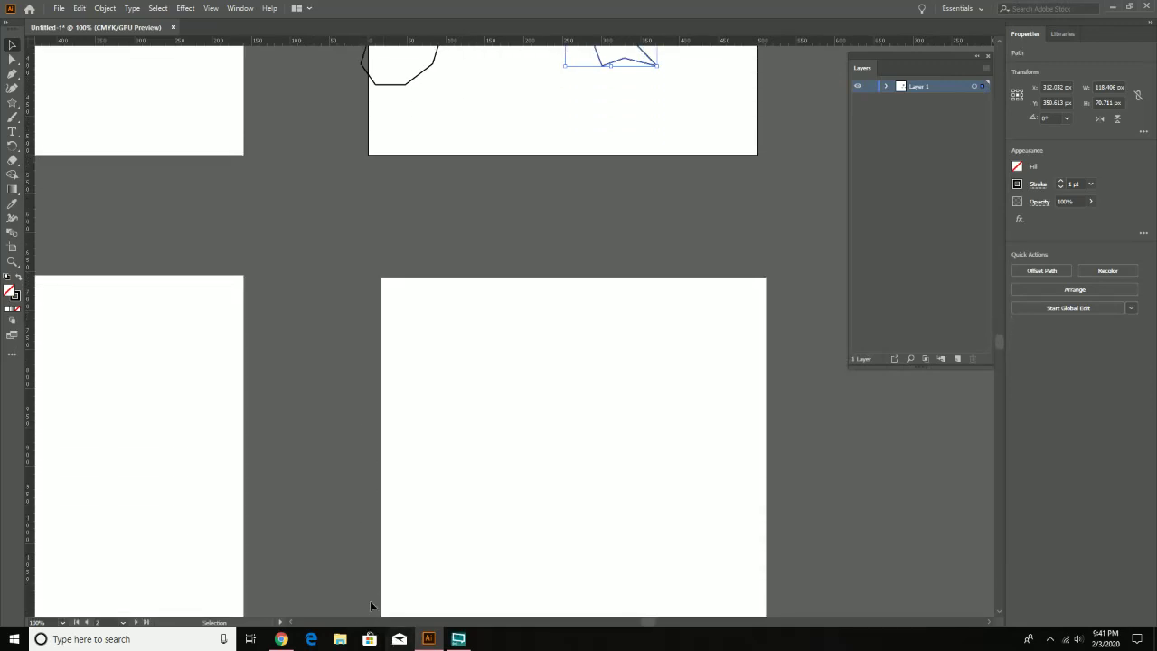
drag(274, 452, 563, 342)
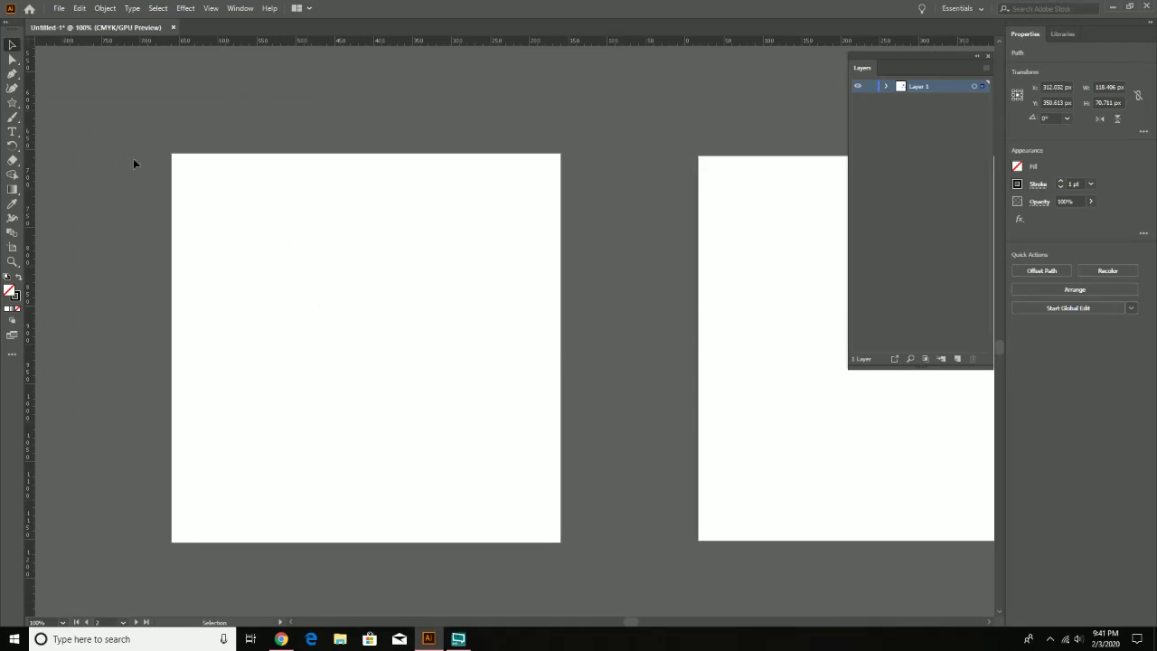
click(12, 75)
click(324, 298)
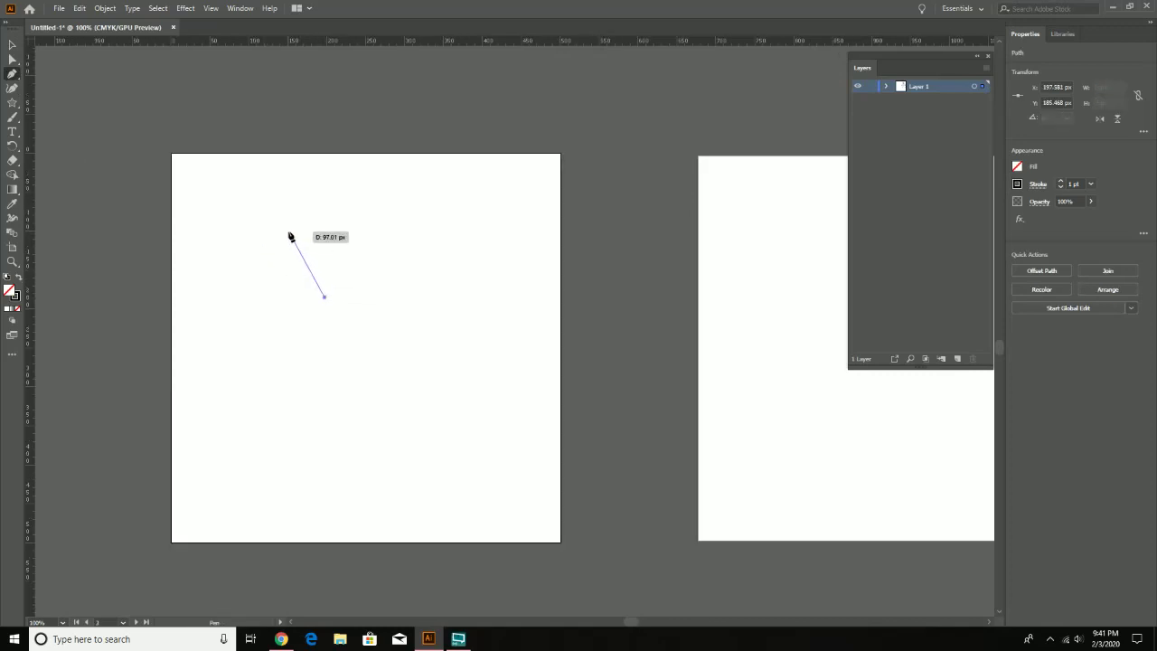
drag(273, 224, 221, 228)
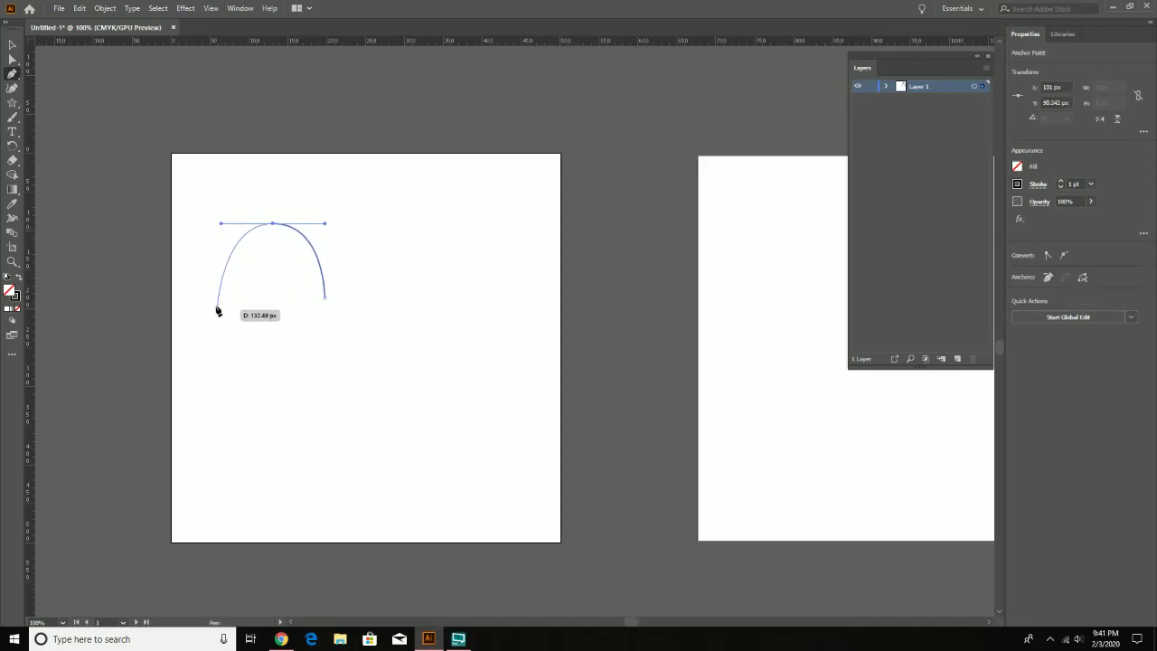
mouse_move(206, 280)
mouse_down()
mouse_move(217, 326)
mouse_move(208, 295)
mouse_up()
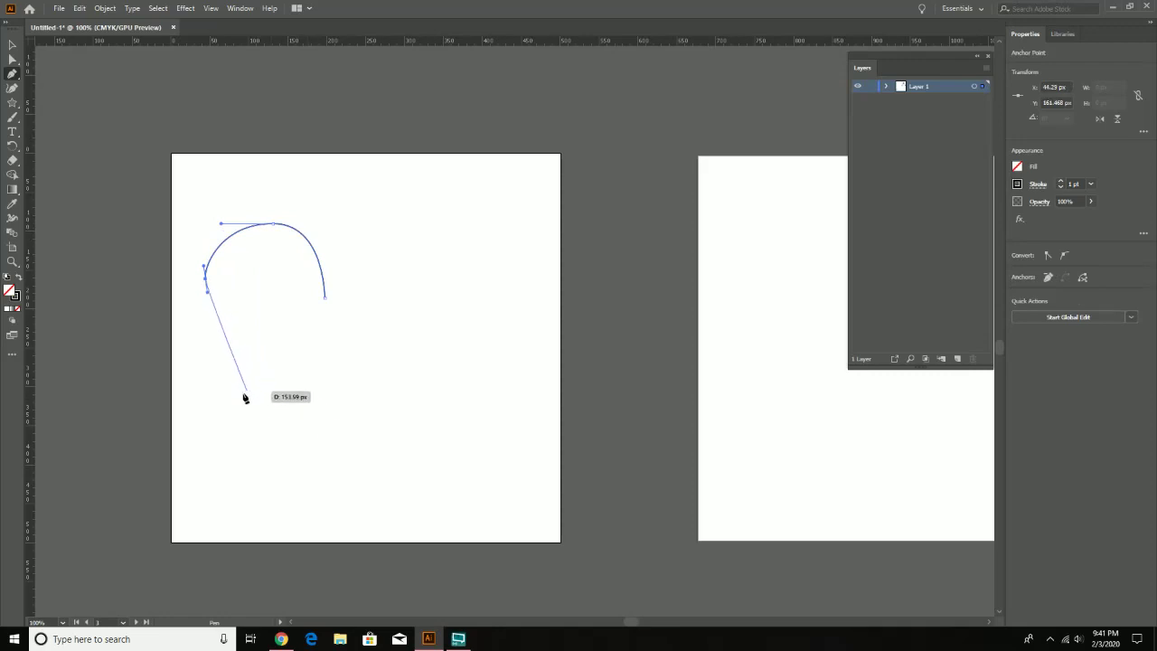
drag(265, 386, 278, 412)
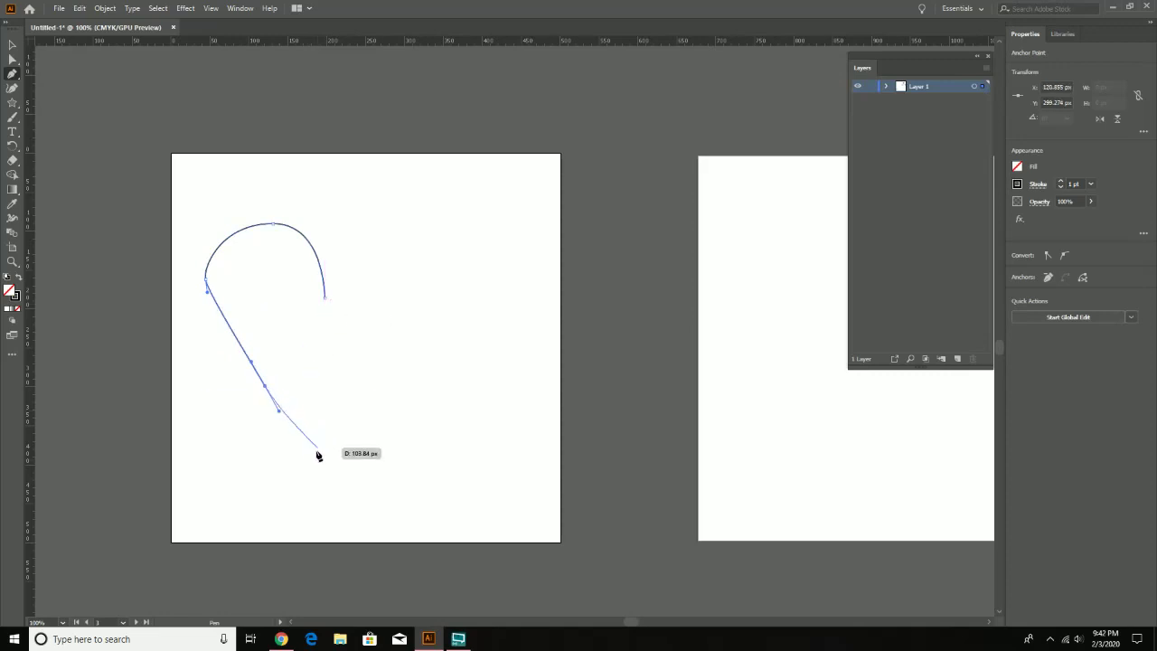
click(316, 465)
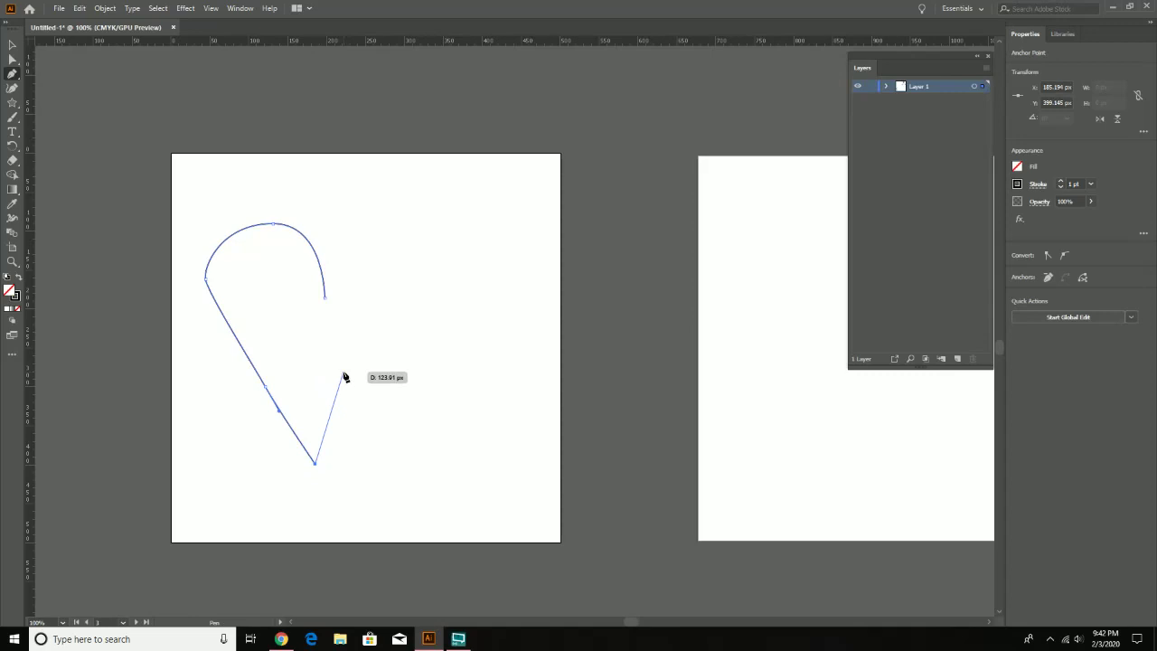
Step: Place a vertical guide through the half heart's upper right endpoint, clear the selection, and show the guides
key(v)
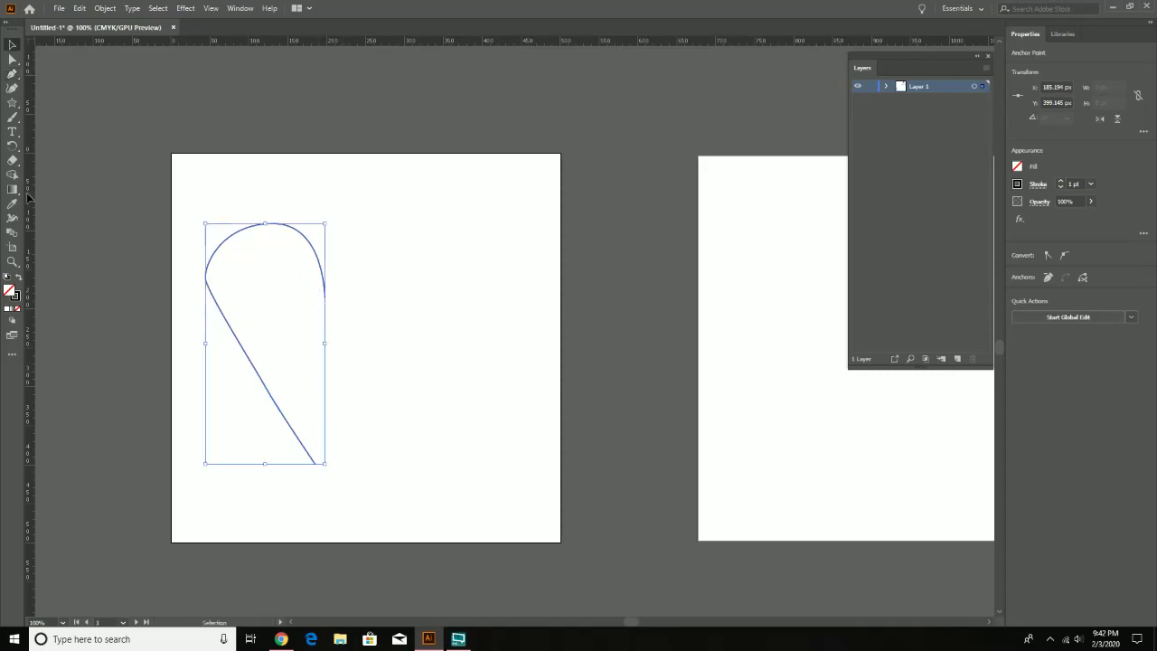
drag(32, 197, 327, 231)
click(721, 113)
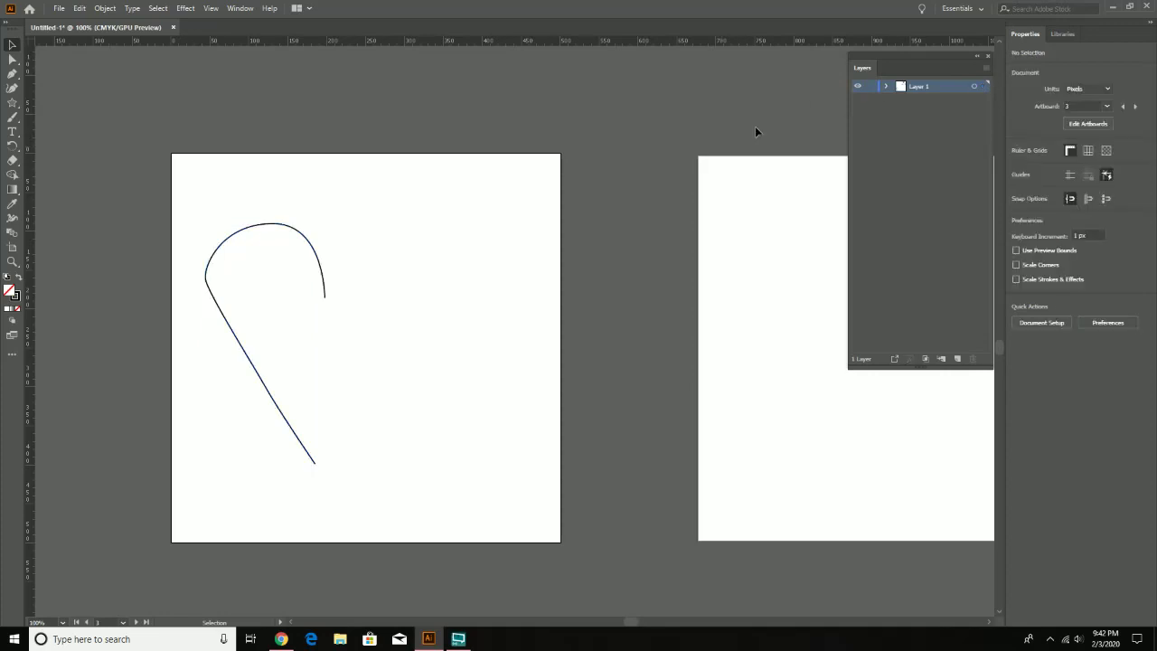
click(1072, 176)
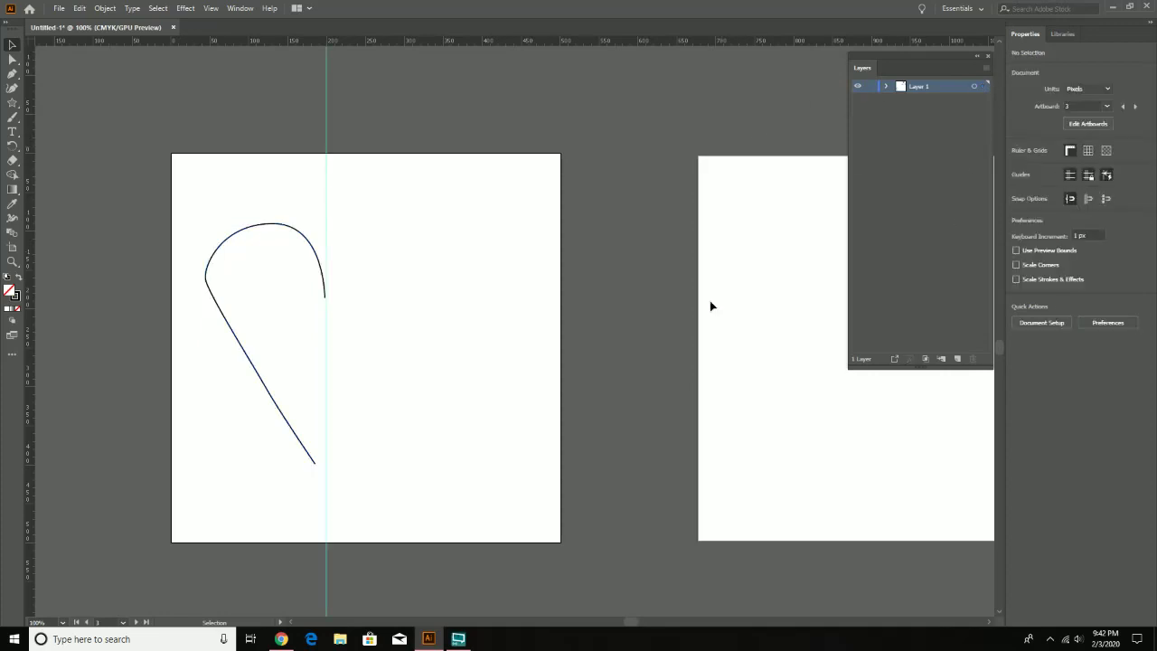
Step: Move the half heart's bottom endpoint onto the guide at about Y 429 px and its leftmost anchor to about X 54, Y 226 px
click(11, 58)
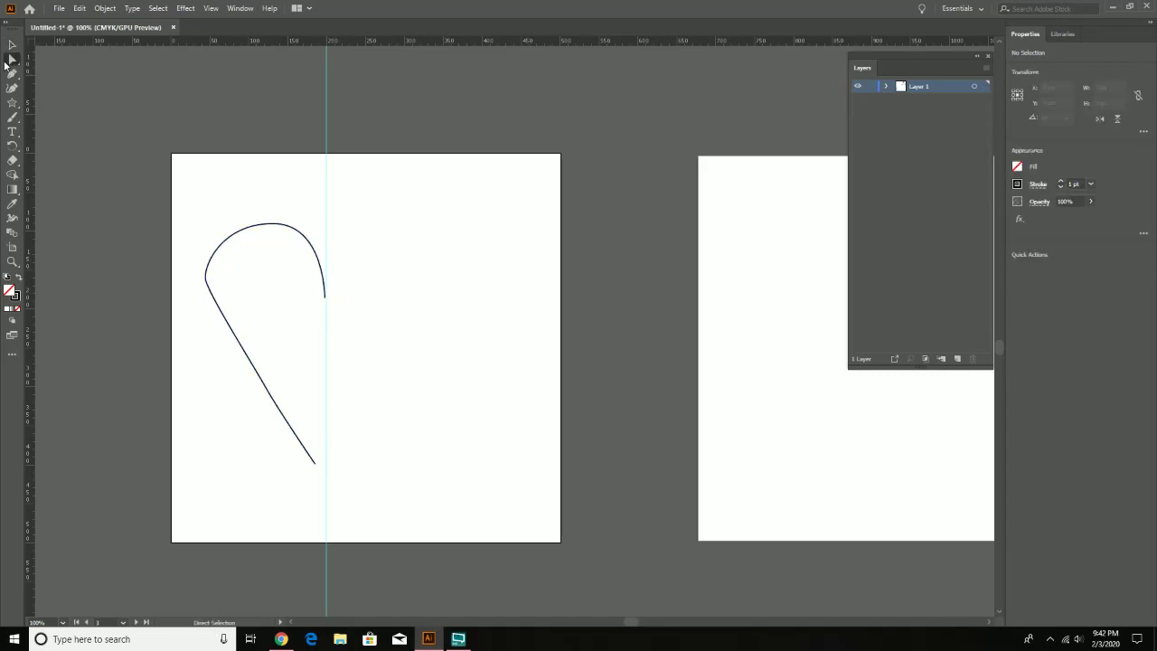
click(325, 304)
drag(325, 304, 329, 305)
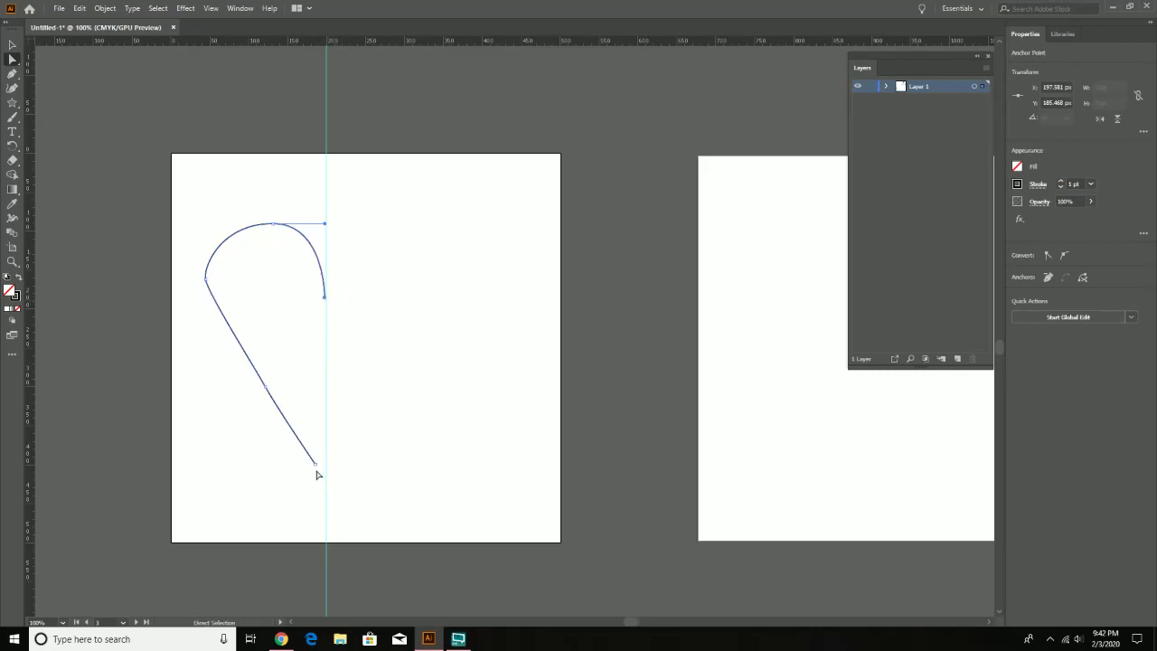
drag(316, 464, 330, 492)
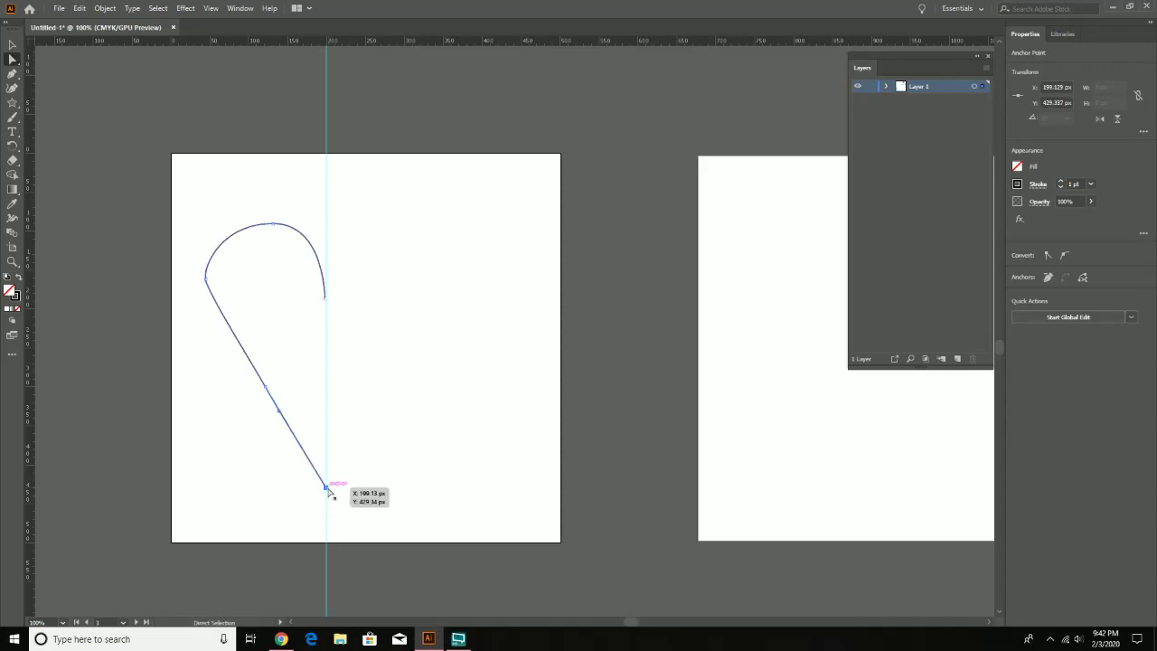
drag(206, 281, 212, 329)
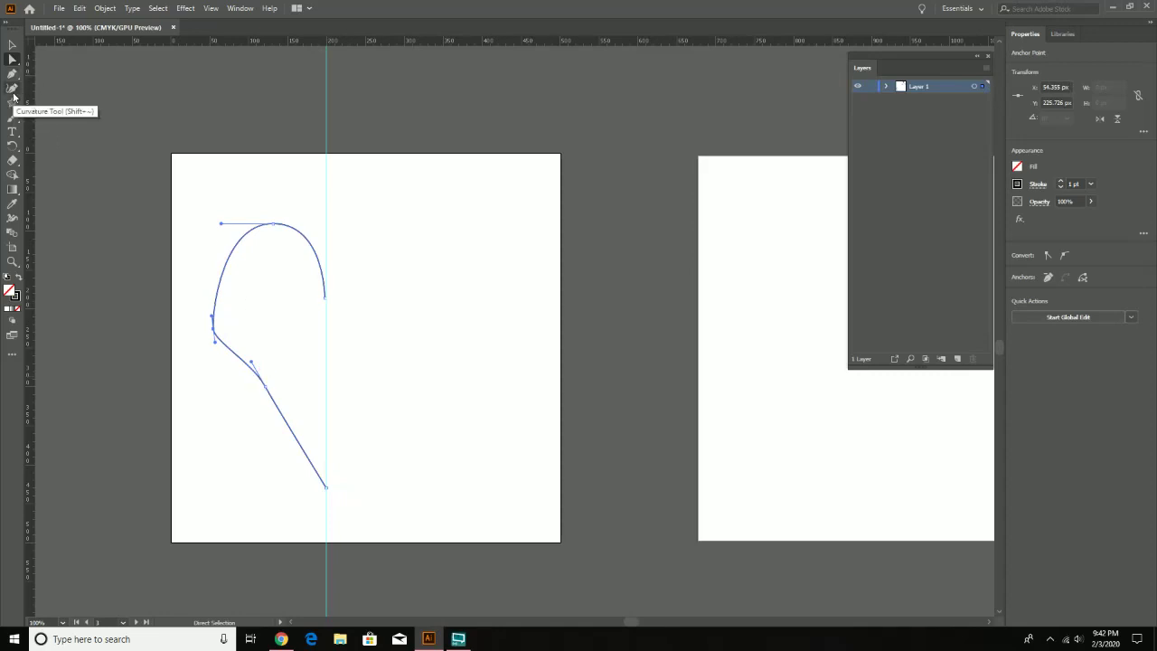
Step: Delete the middle anchor on the half heart's lower side and extend the leftmost anchor's lower handle down towards the bottom endpoint
click(13, 74)
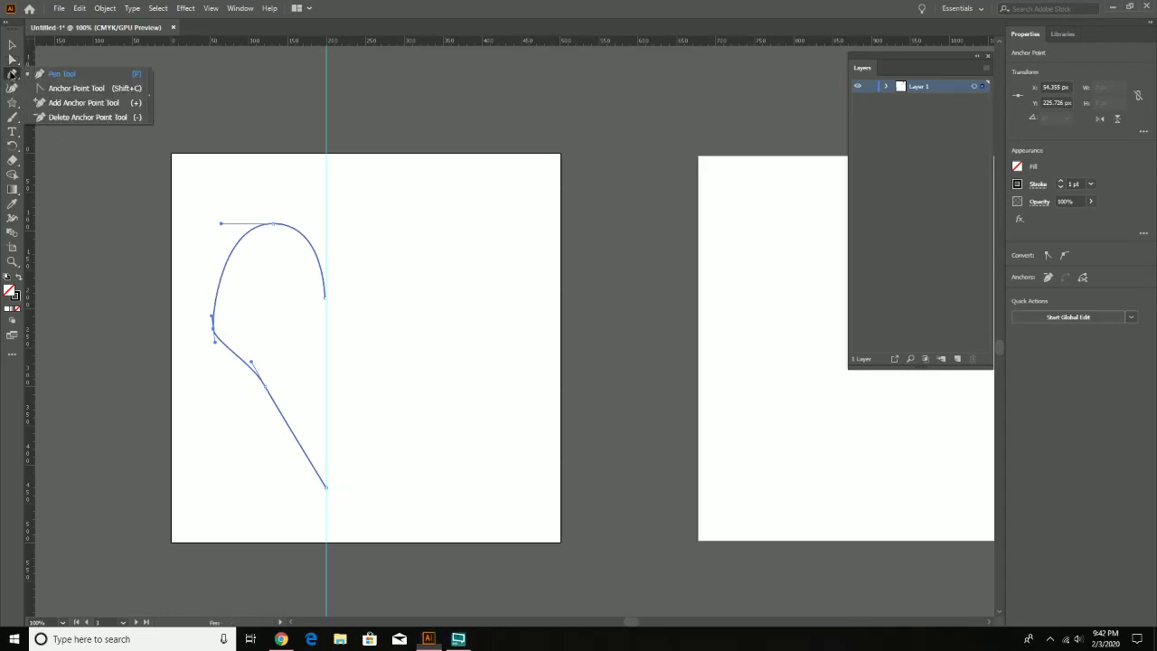
click(68, 121)
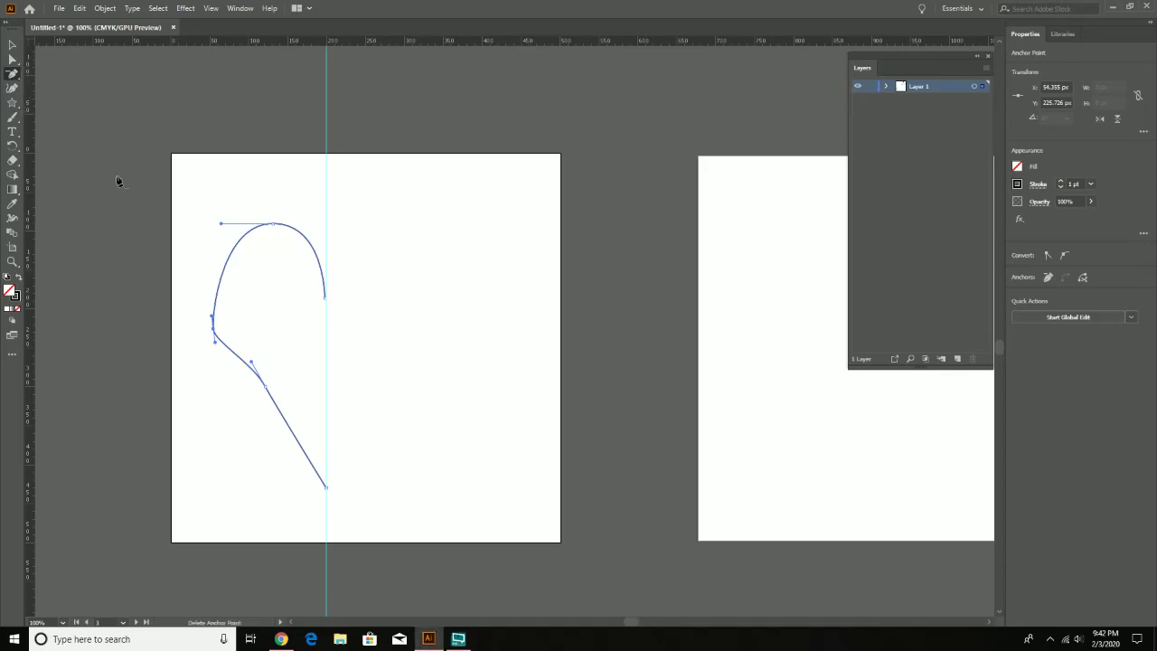
click(267, 387)
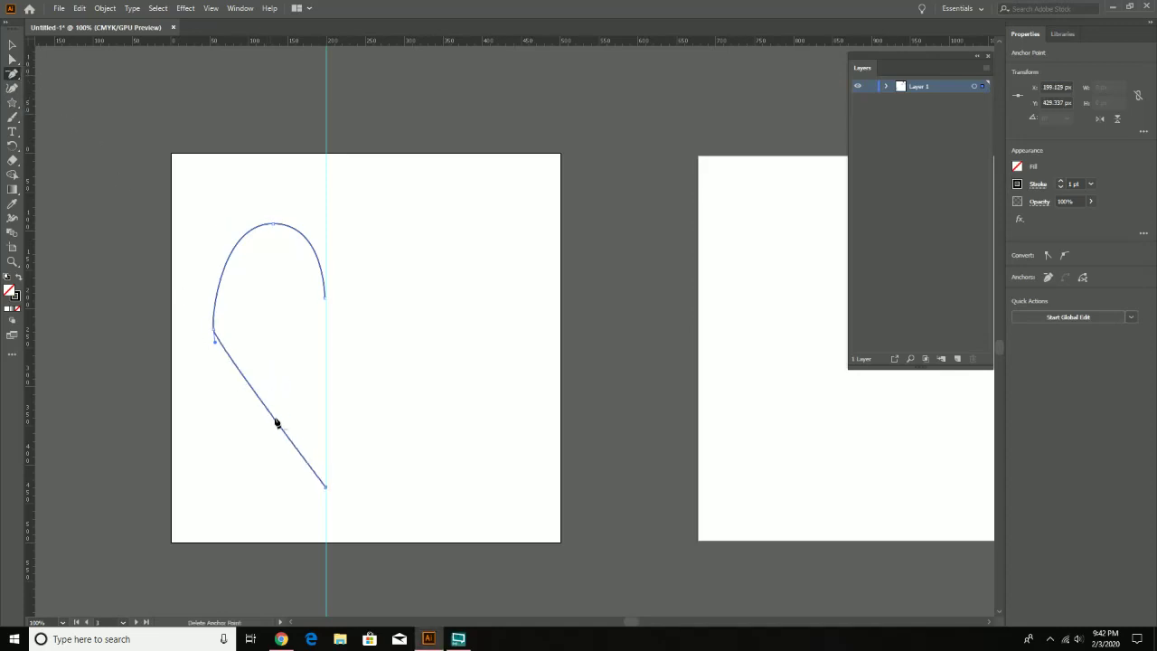
key(a)
drag(216, 341, 238, 374)
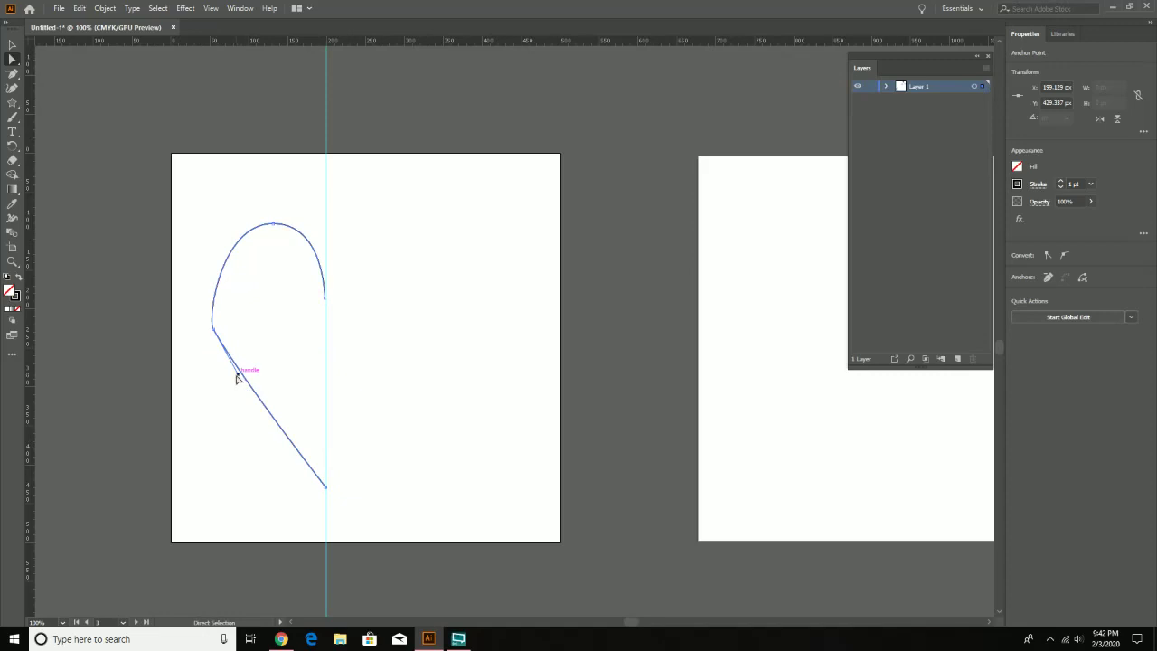
Step: Move the half heart's leftmost anchor to about X 61, Y 250 px and round the side by extending its upper handle up and outward
drag(214, 329, 185, 297)
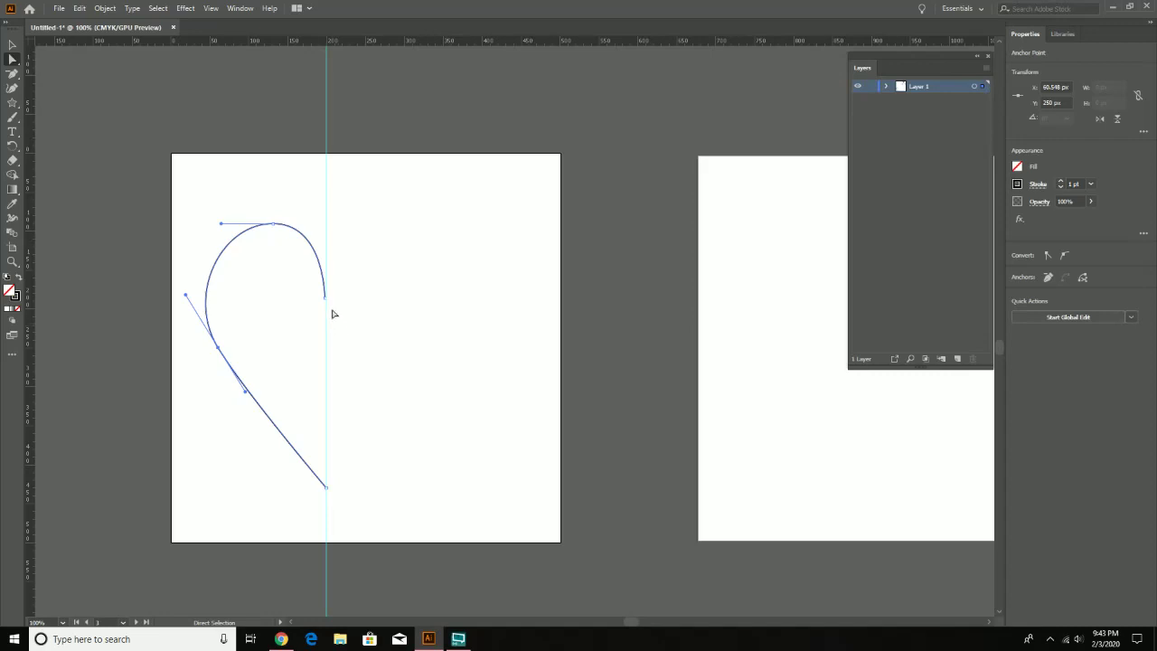
click(12, 44)
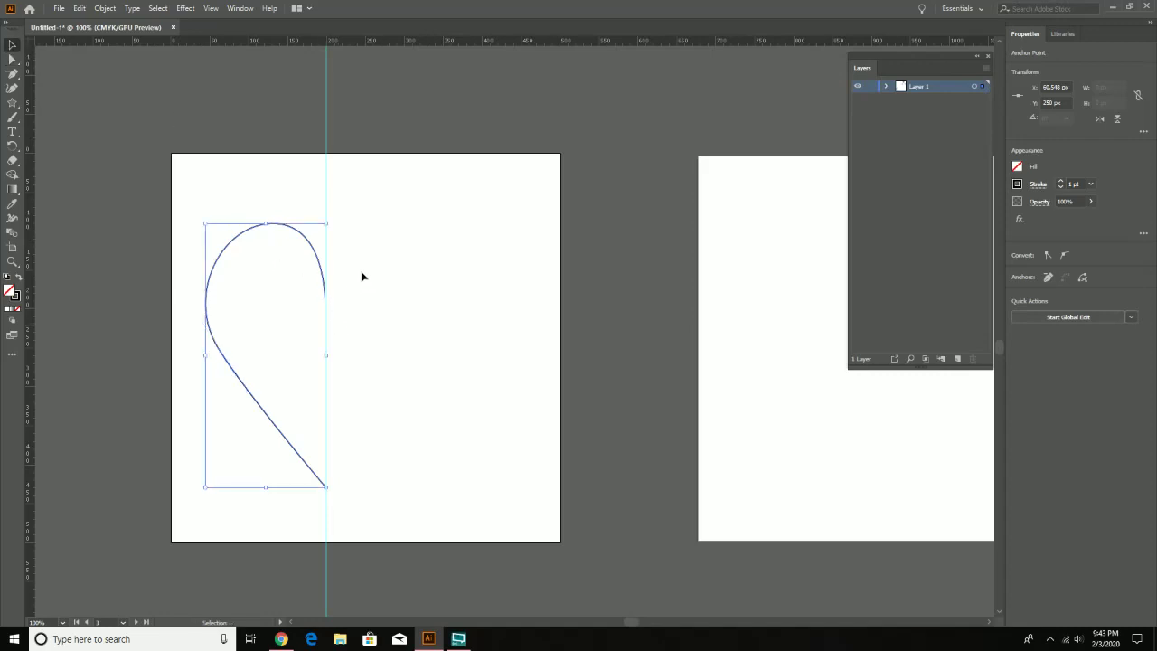
click(362, 274)
Step: Reflect a copy of the half heart across the vertical axis, with the preview toggled to compare the result
click(314, 253)
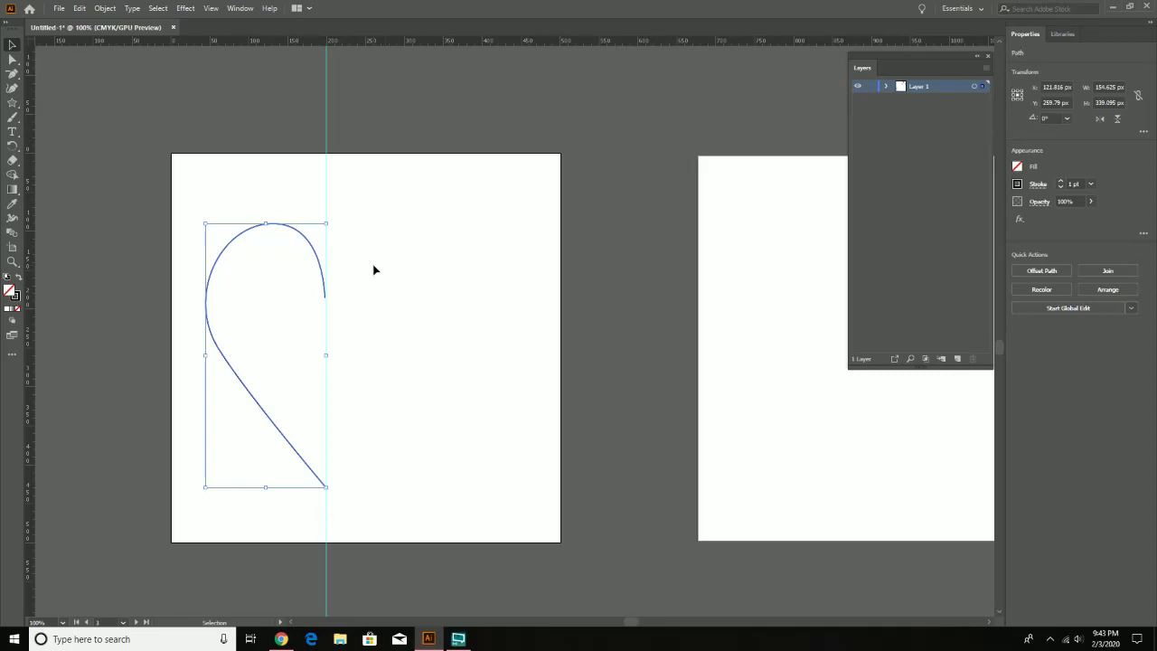
click(104, 9)
mouse_move(131, 23)
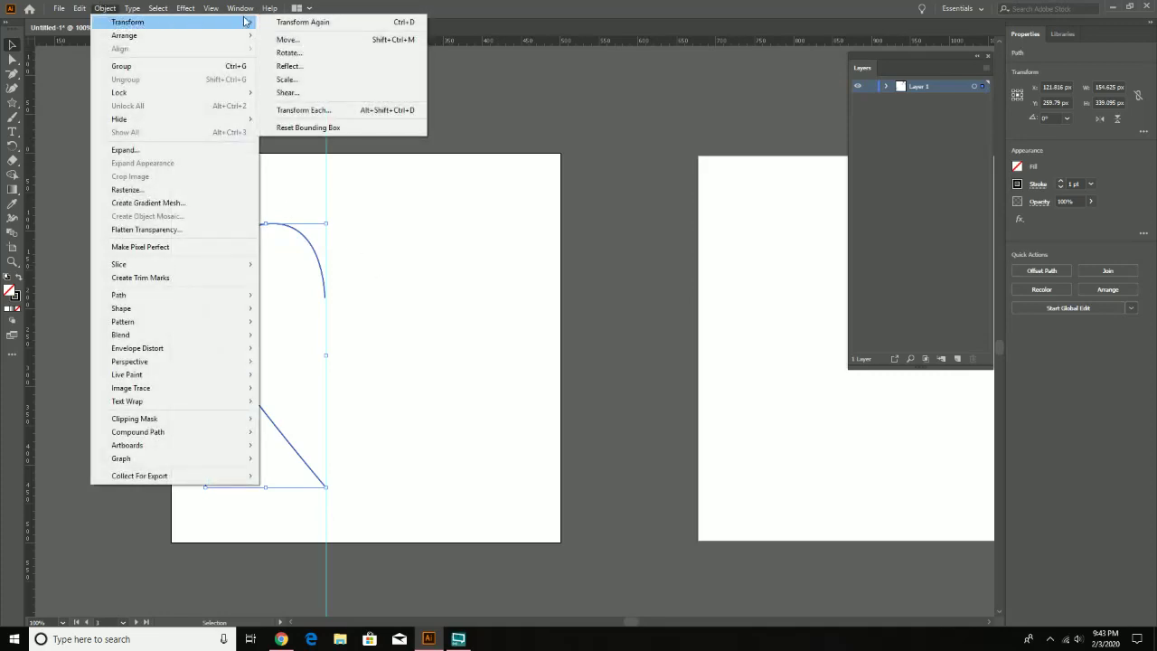
click(330, 66)
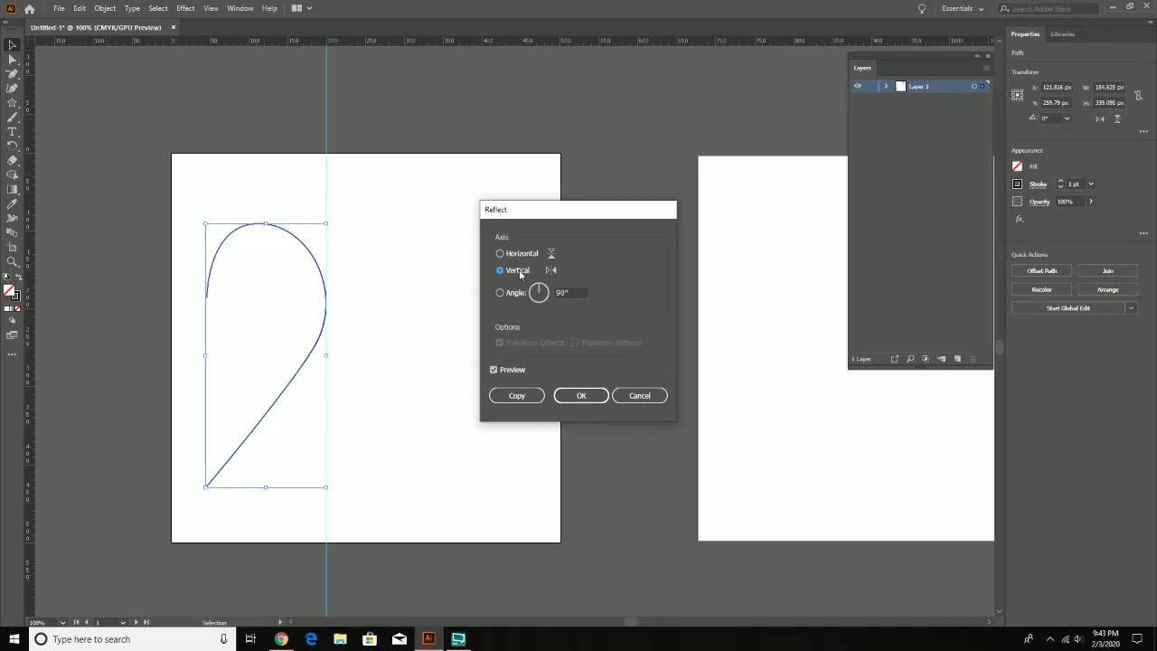
click(511, 370)
click(511, 371)
click(511, 370)
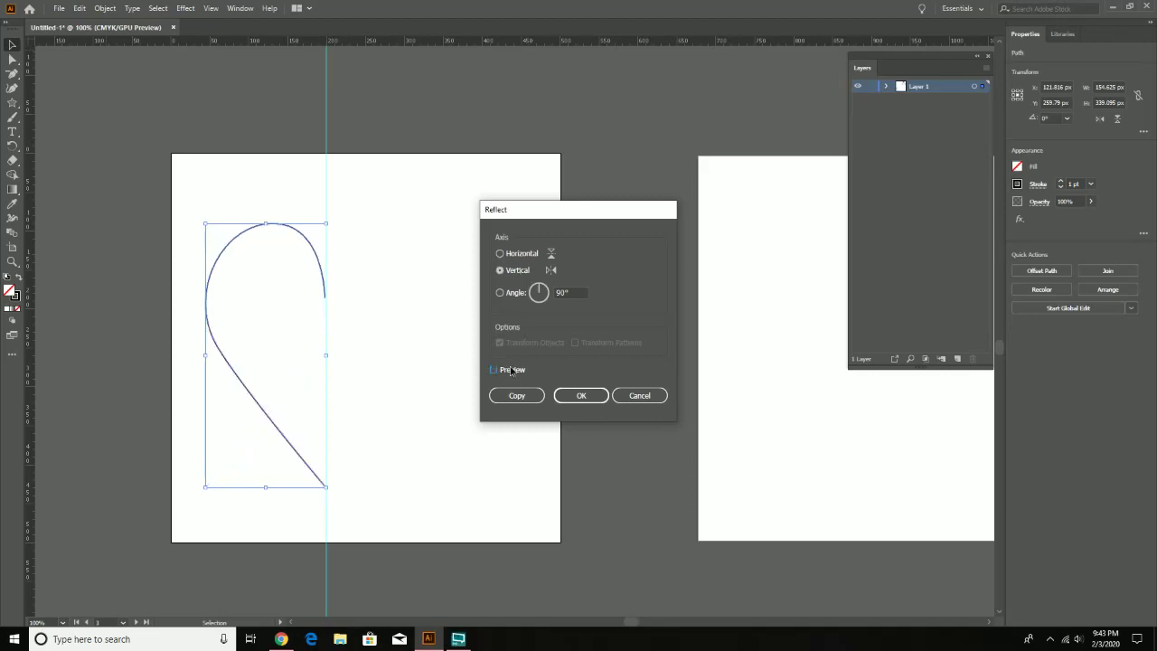
click(510, 371)
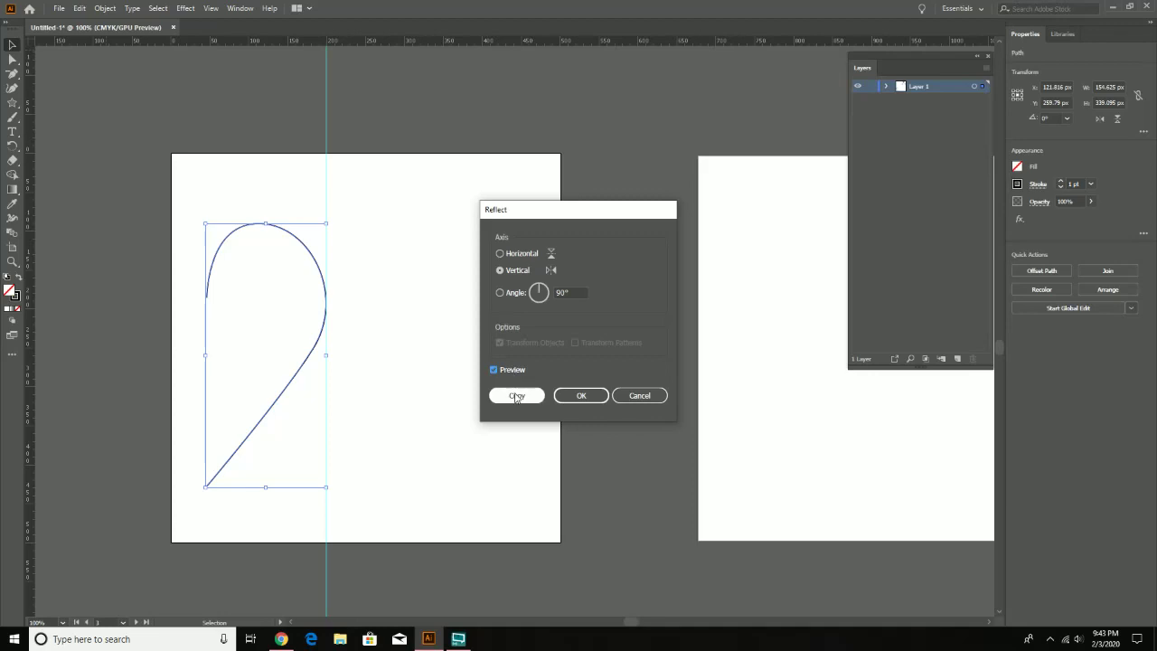
click(516, 396)
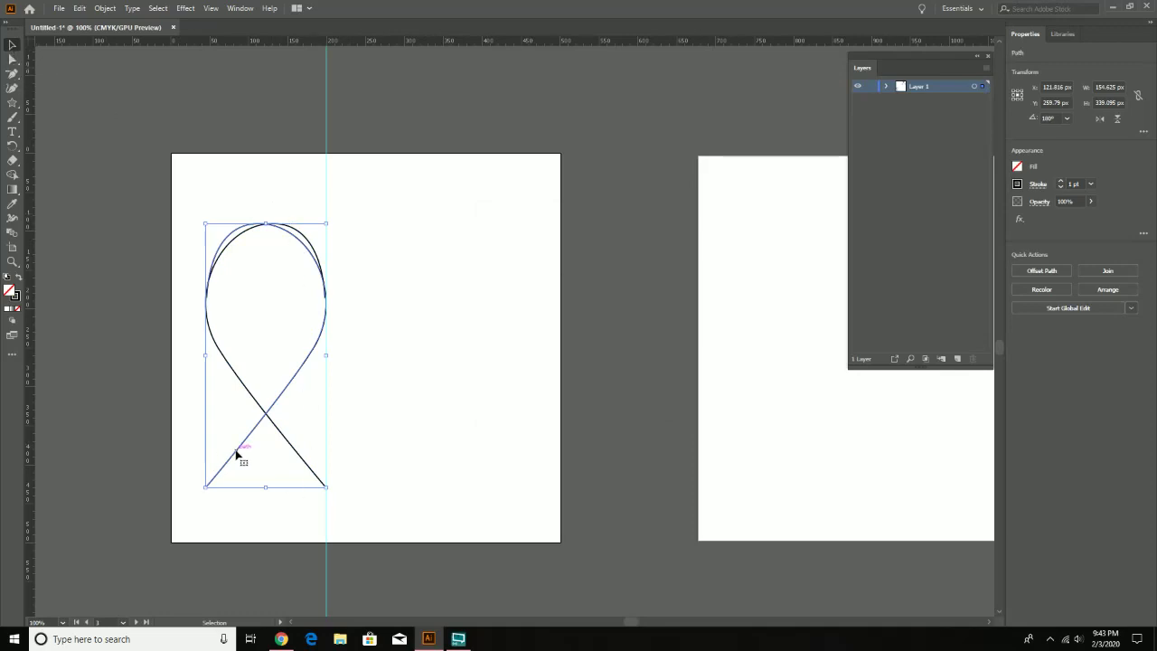
Step: Move the mirrored copy just right of the guide, centred at about X 282 px, and delete that copy
drag(233, 455, 361, 461)
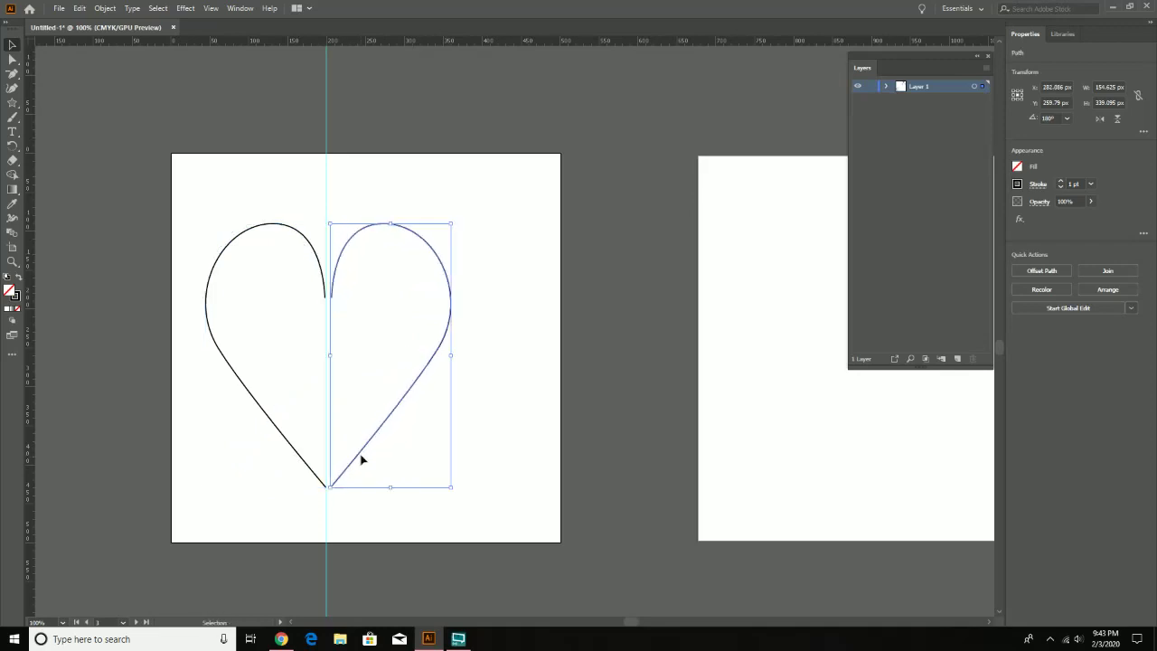
key(z)
click(344, 389)
click(430, 303)
drag(511, 251, 399, 280)
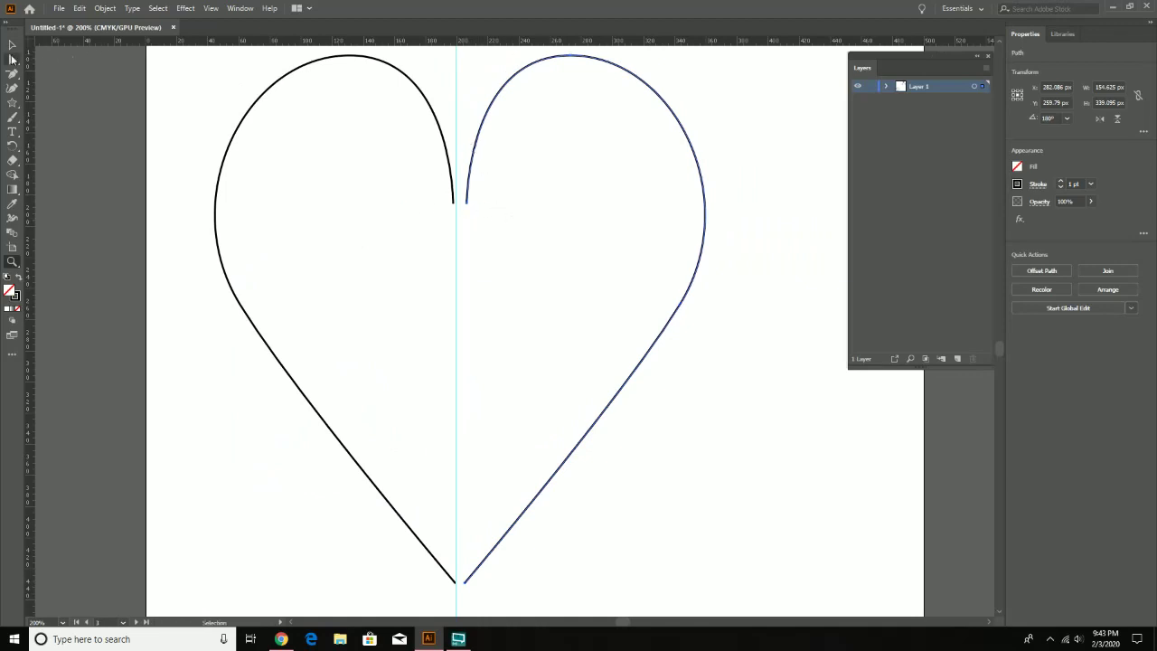
click(12, 44)
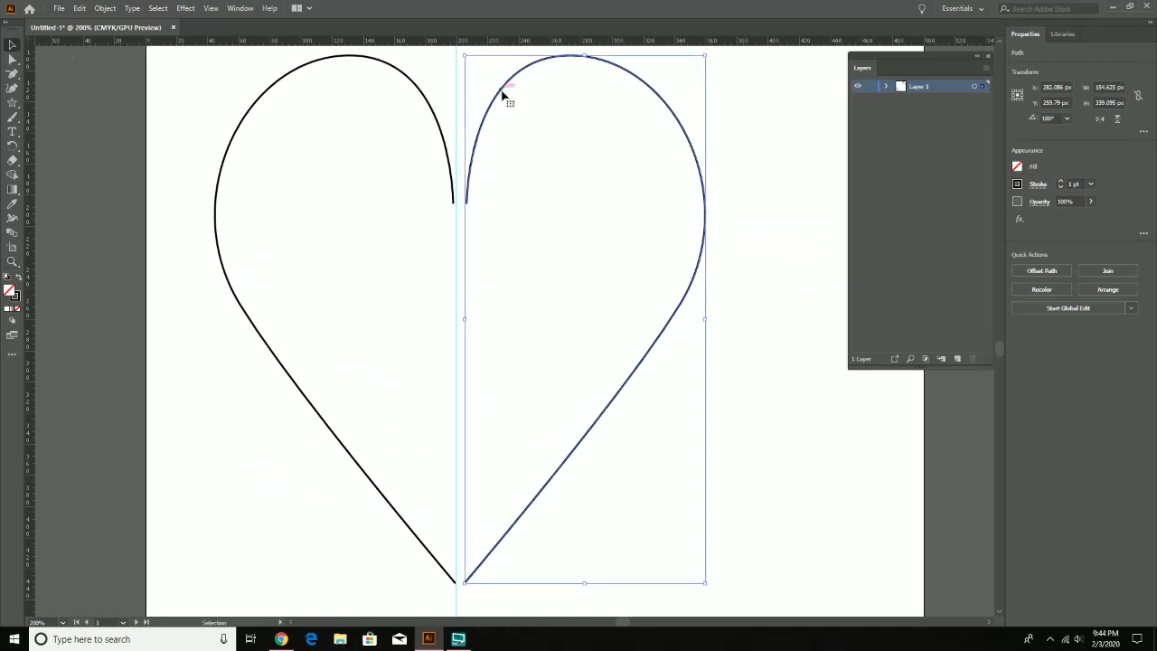
key(Delete)
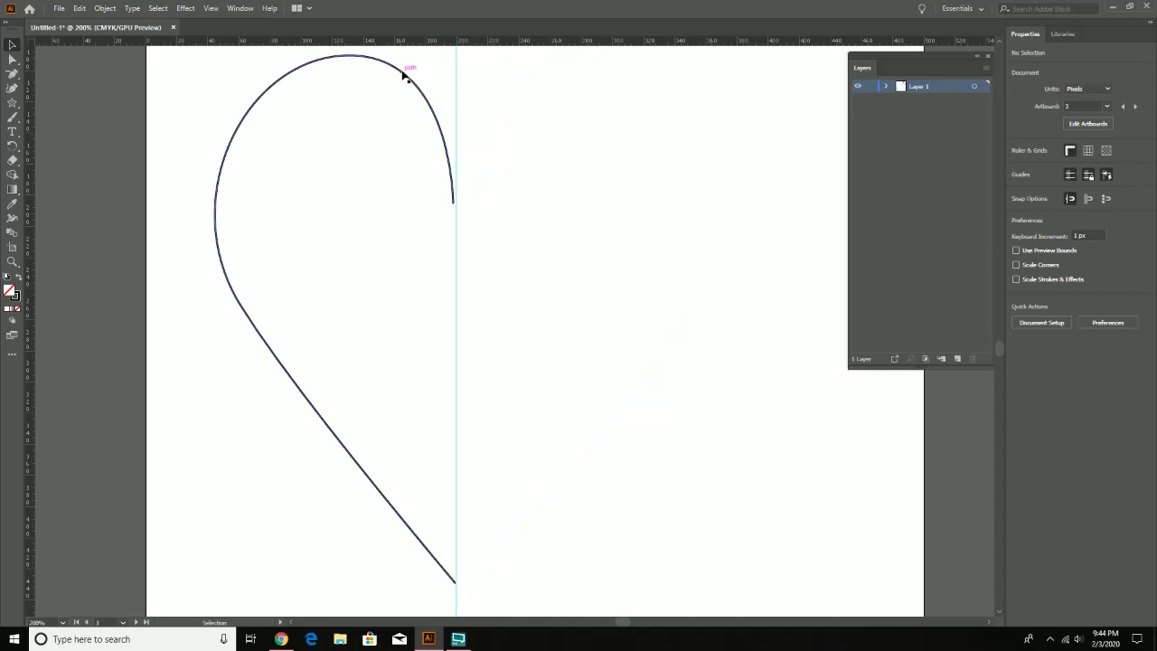
Step: Reflect a copy of the half heart across the vertical axis and move it just right of the guide, centred at about X 281 px
click(405, 74)
click(113, 9)
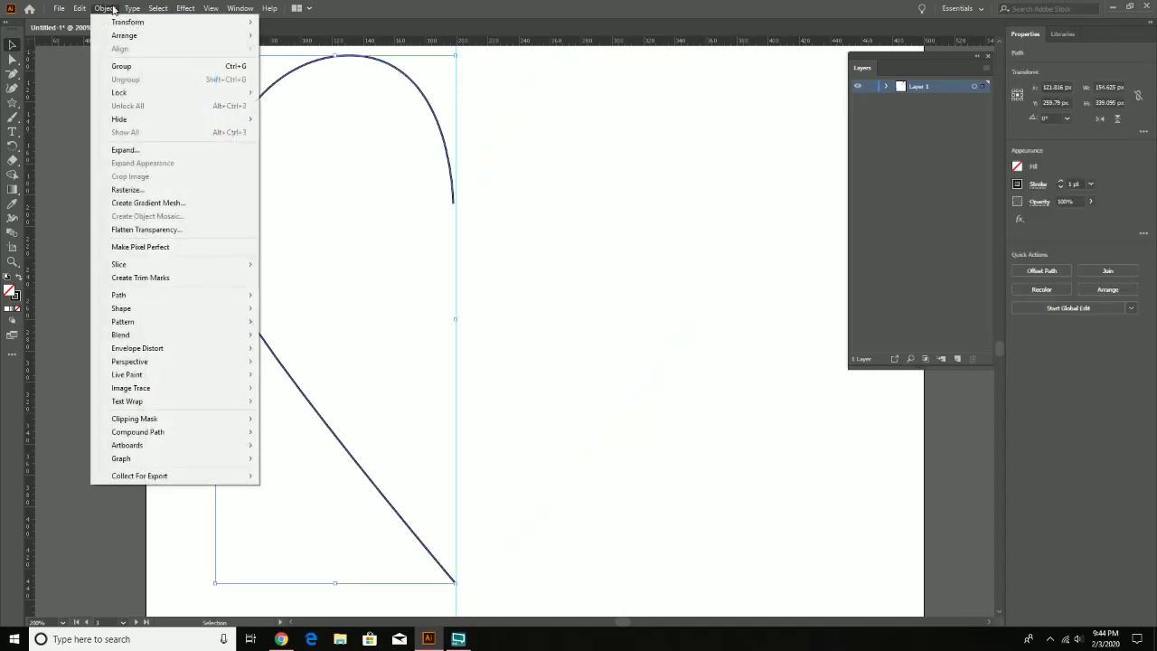
mouse_move(118, 22)
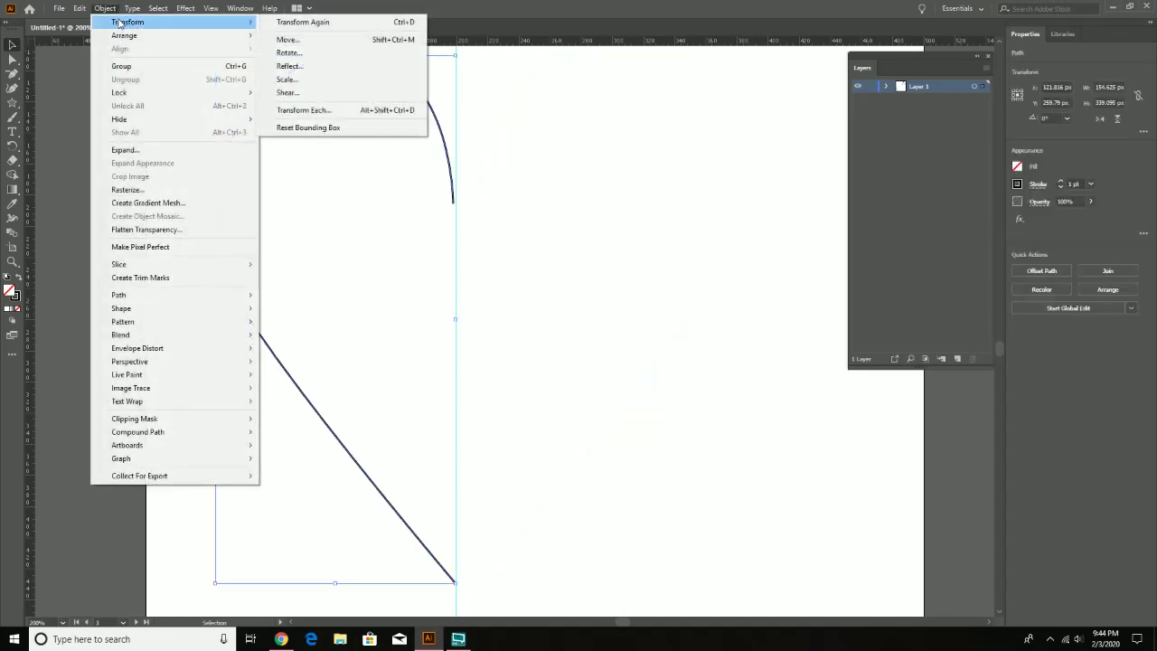
click(343, 66)
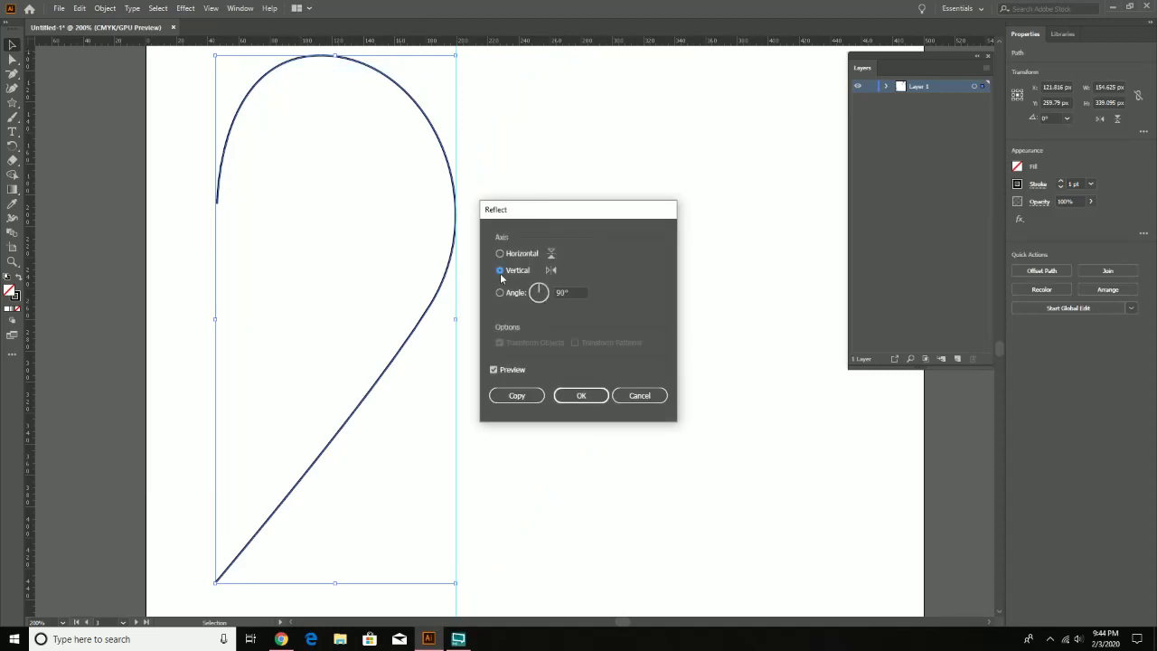
click(521, 254)
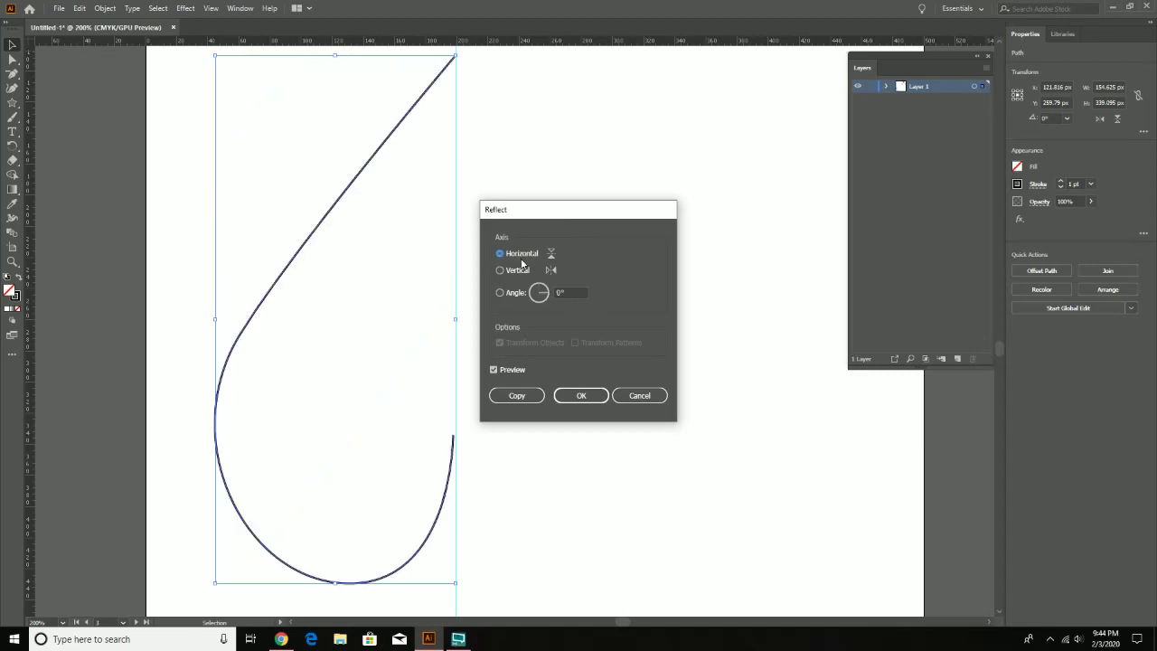
click(521, 270)
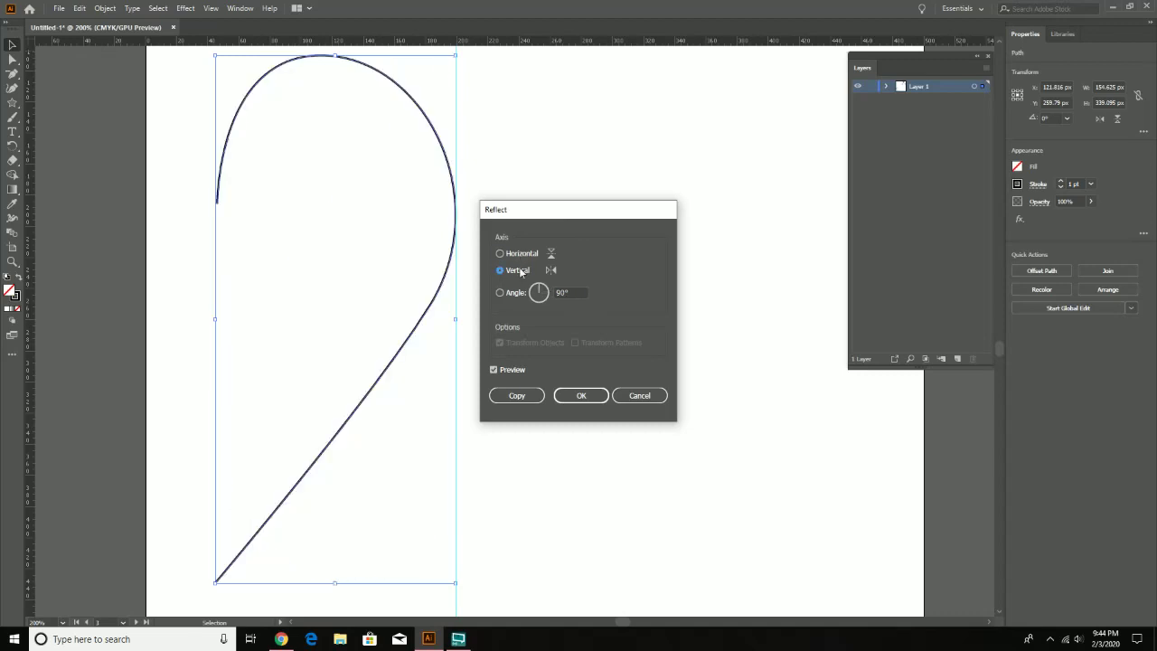
click(518, 397)
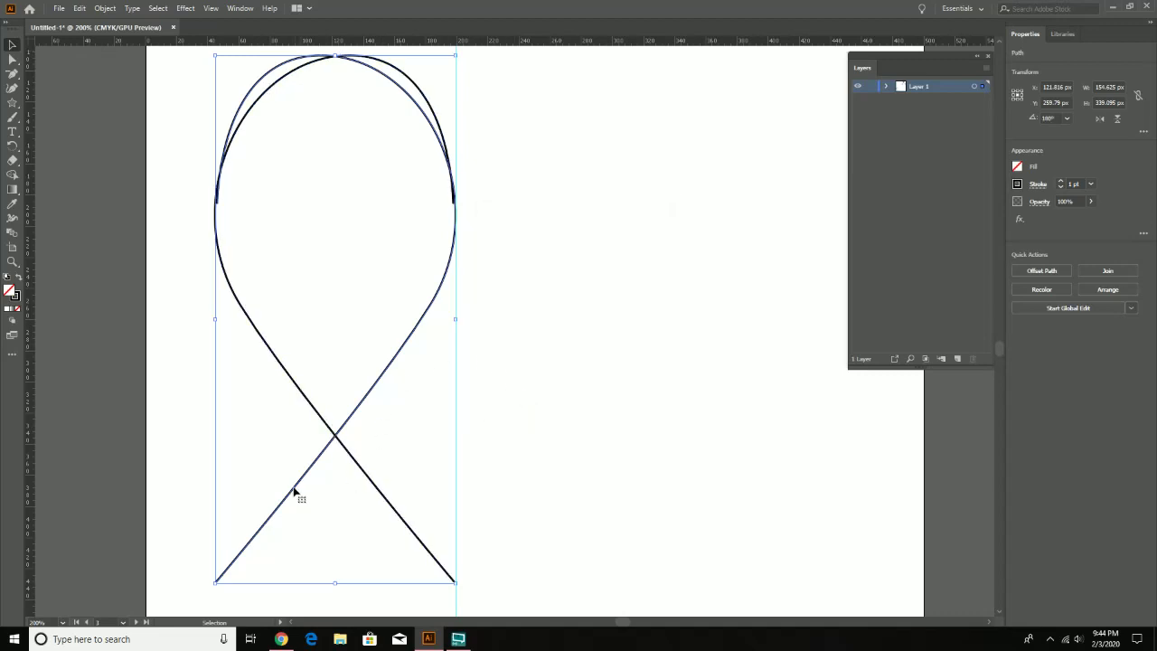
drag(294, 493, 543, 508)
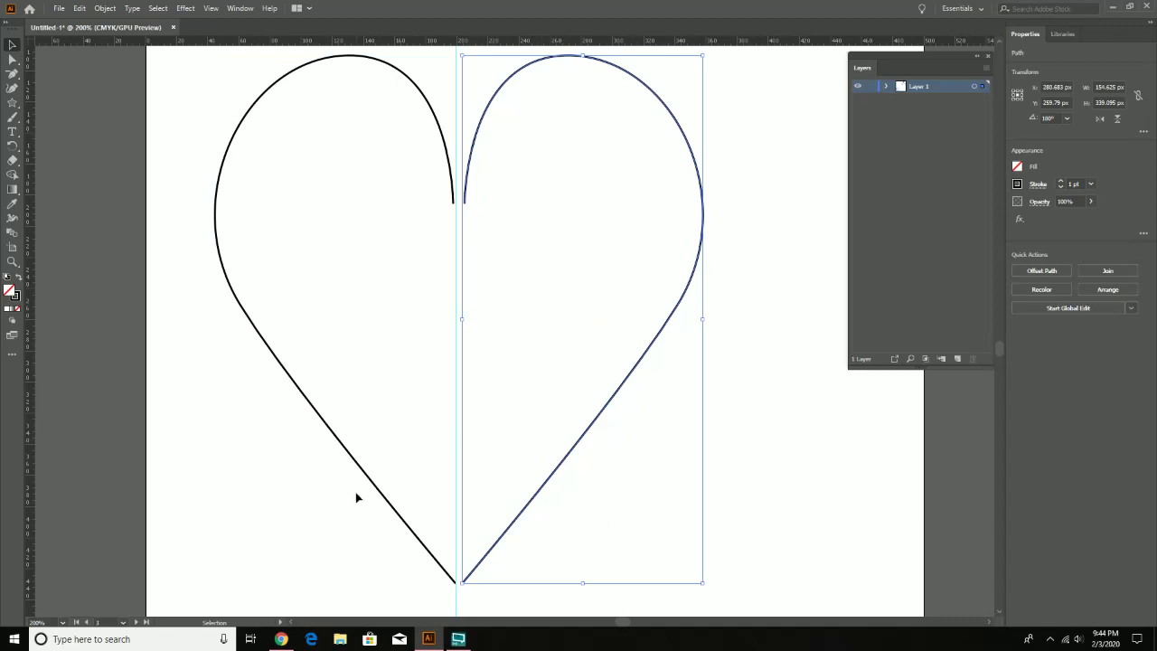
Step: Select both halves of the heart and create a new layer above Layer 1
drag(334, 500, 556, 573)
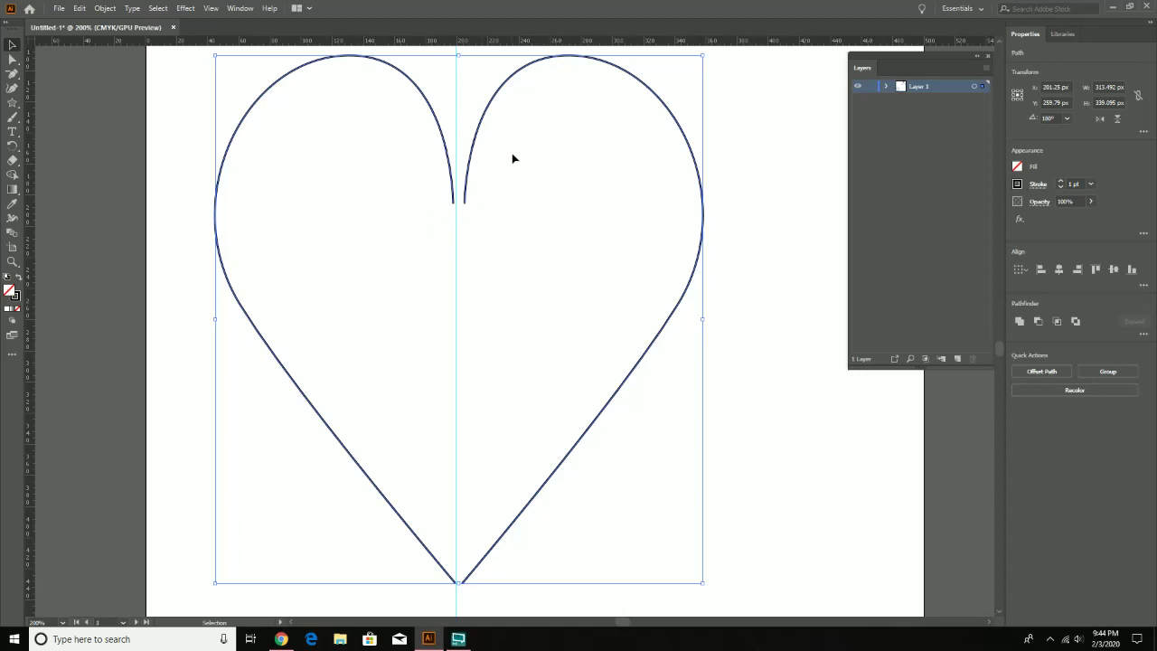
click(959, 359)
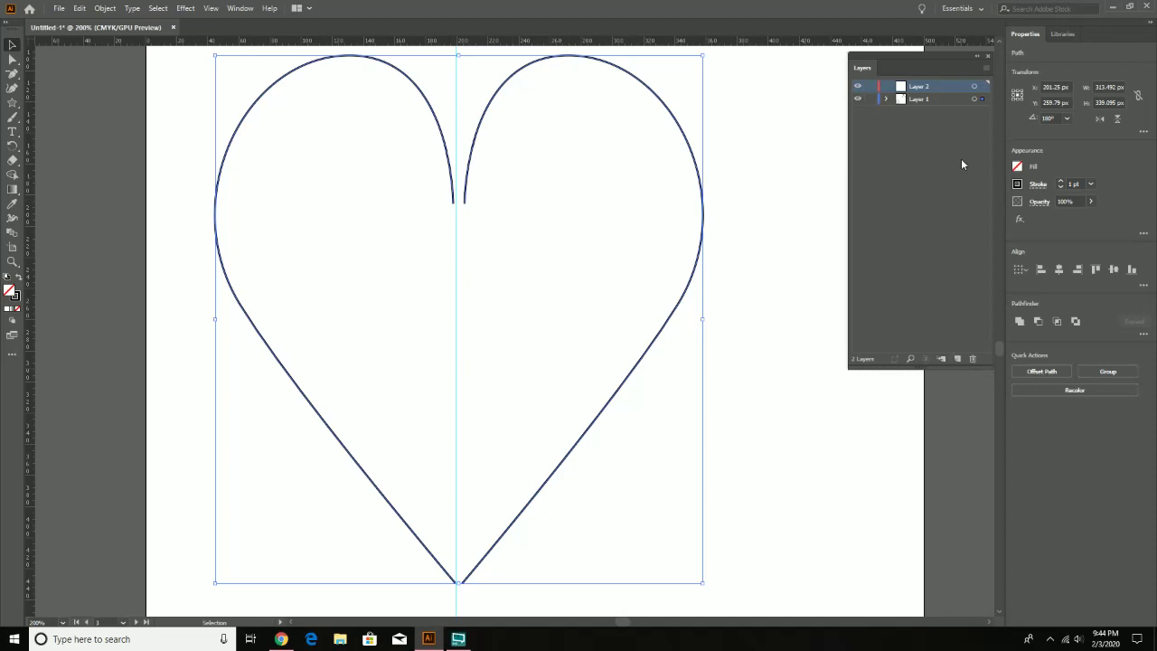
Step: Move both heart paths from Layer 1 into Layer 2 and expand Layer 2 to show them
click(887, 100)
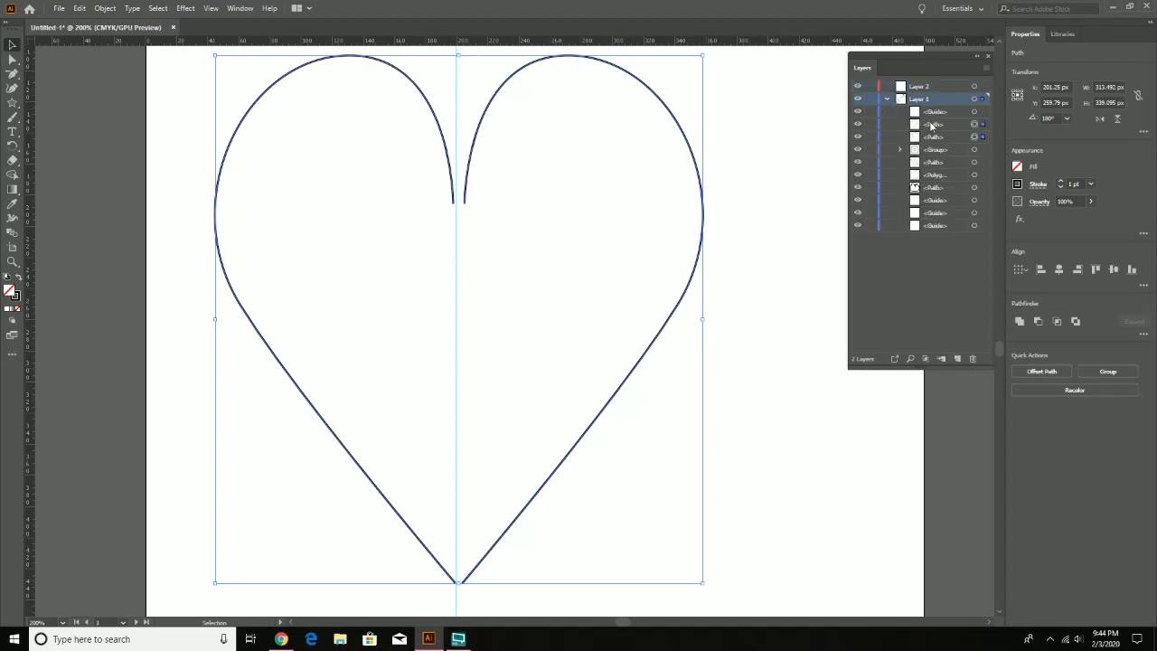
drag(932, 127, 932, 87)
click(895, 100)
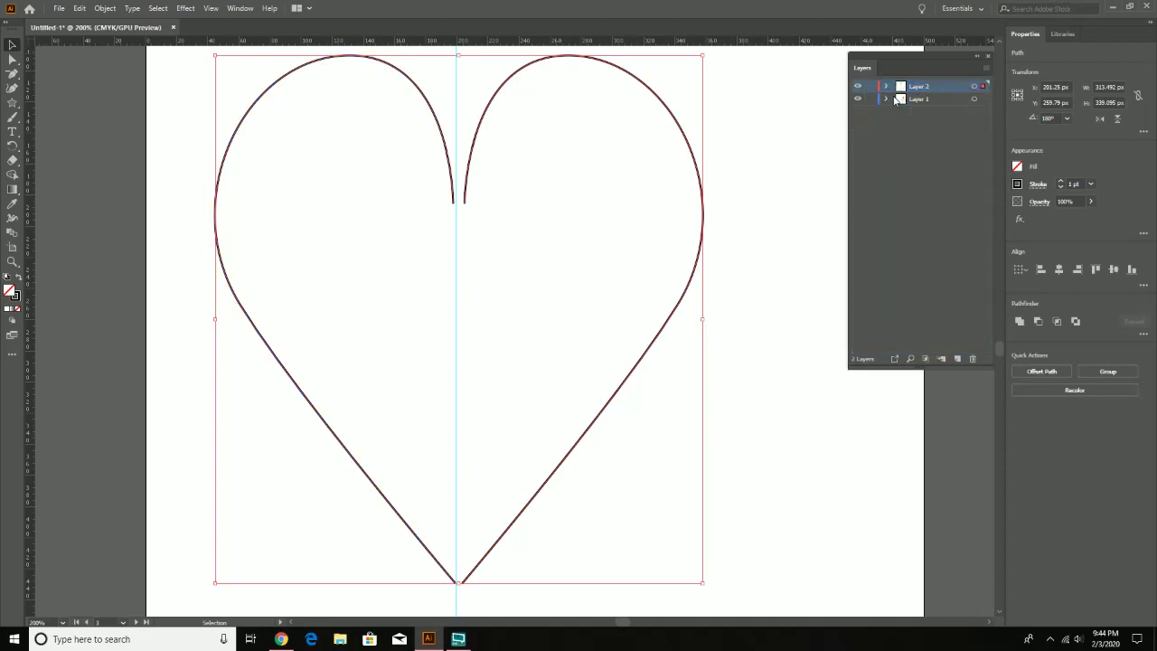
click(888, 87)
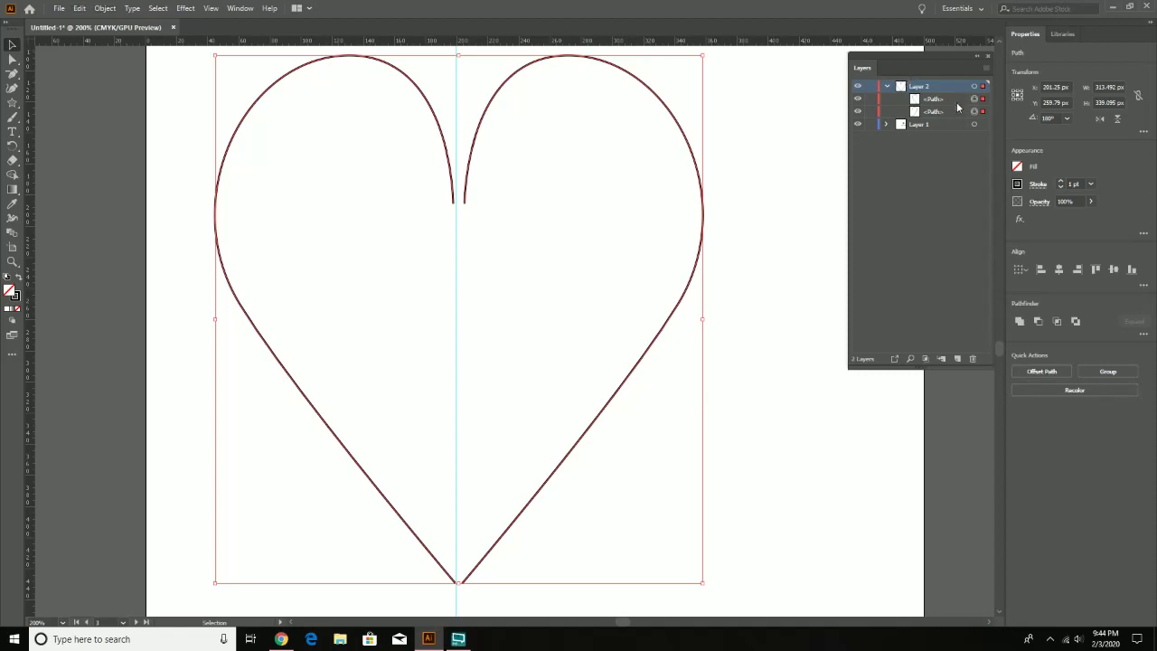
Step: Group the two heart halves, then undo both the grouping and their move into Layer 2
click(107, 8)
click(107, 8)
click(105, 9)
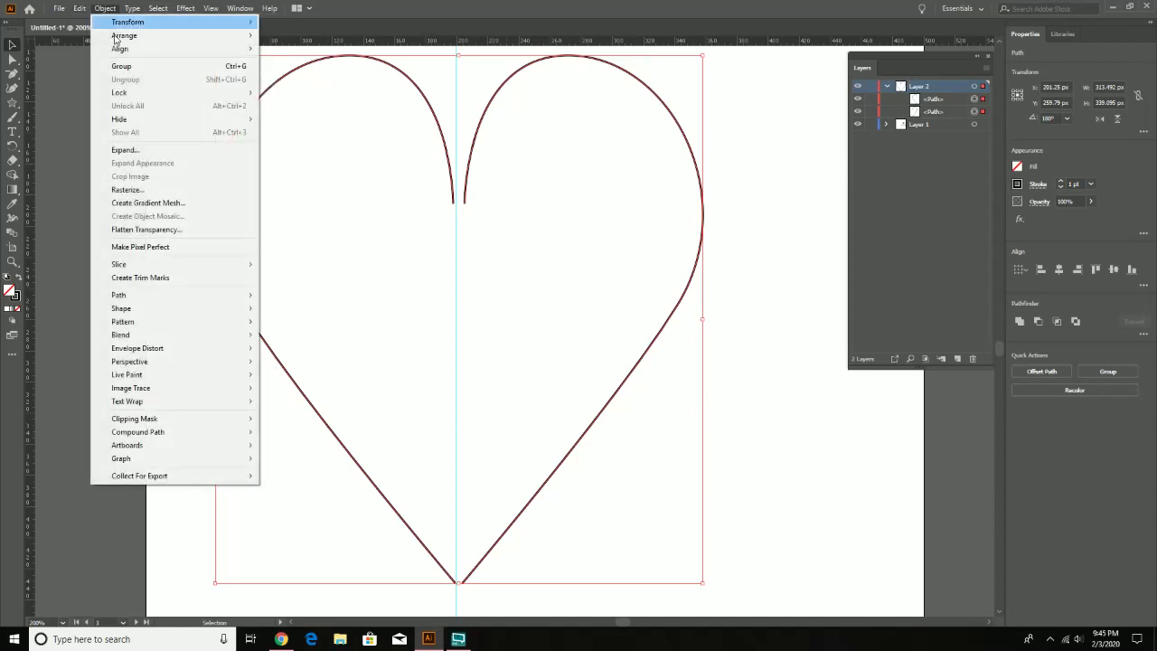
click(127, 67)
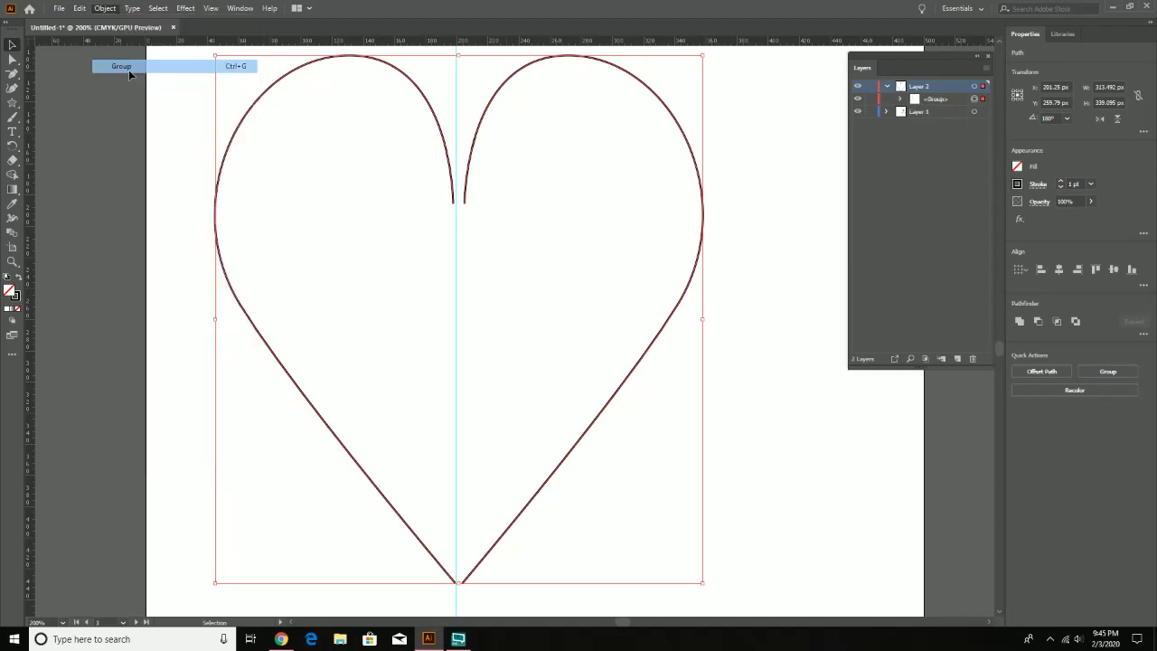
click(901, 98)
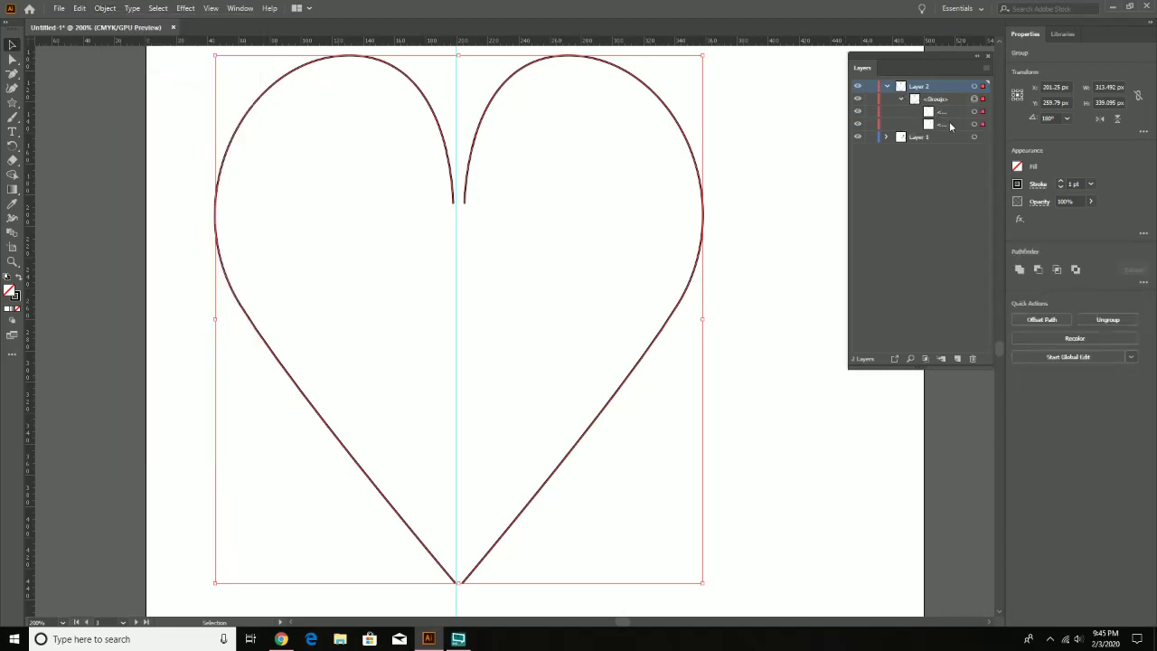
key(ctrl+z)
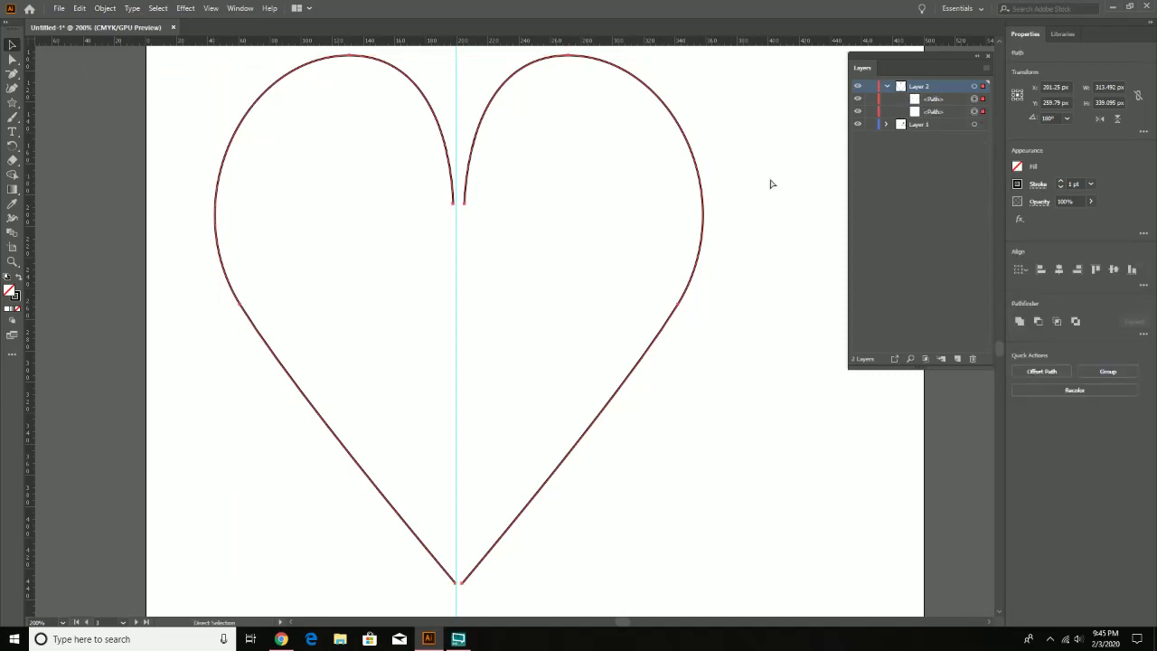
key(ctrl+z)
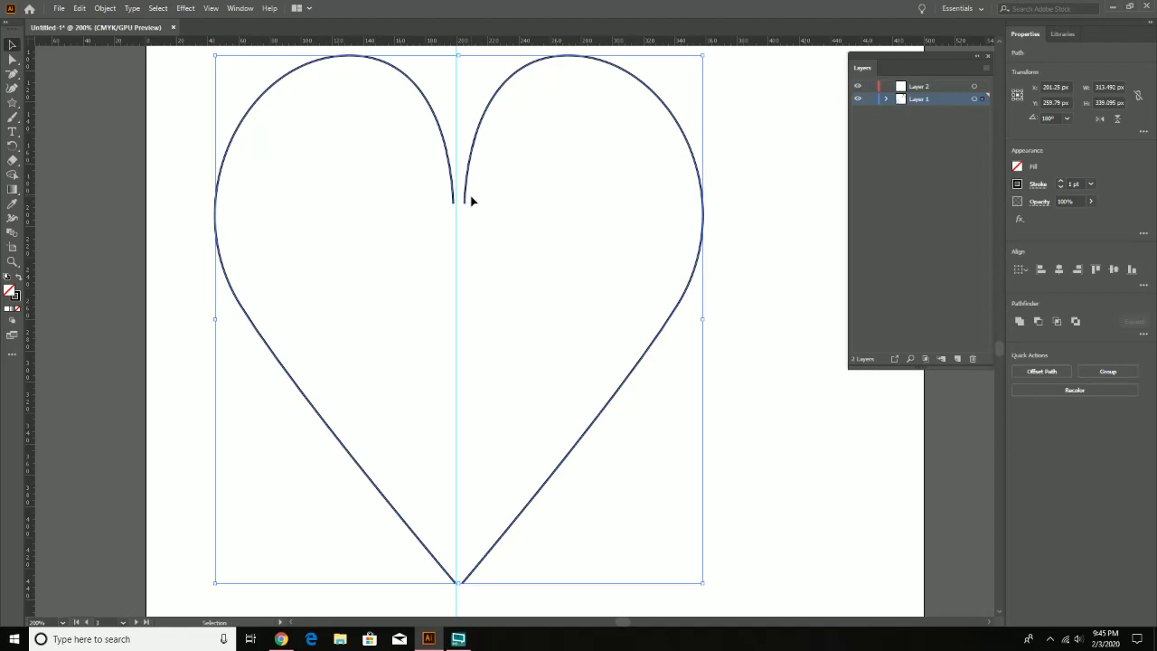
Step: Join the two heart halves into one path at their bottom endpoints and clear the selection
click(98, 9)
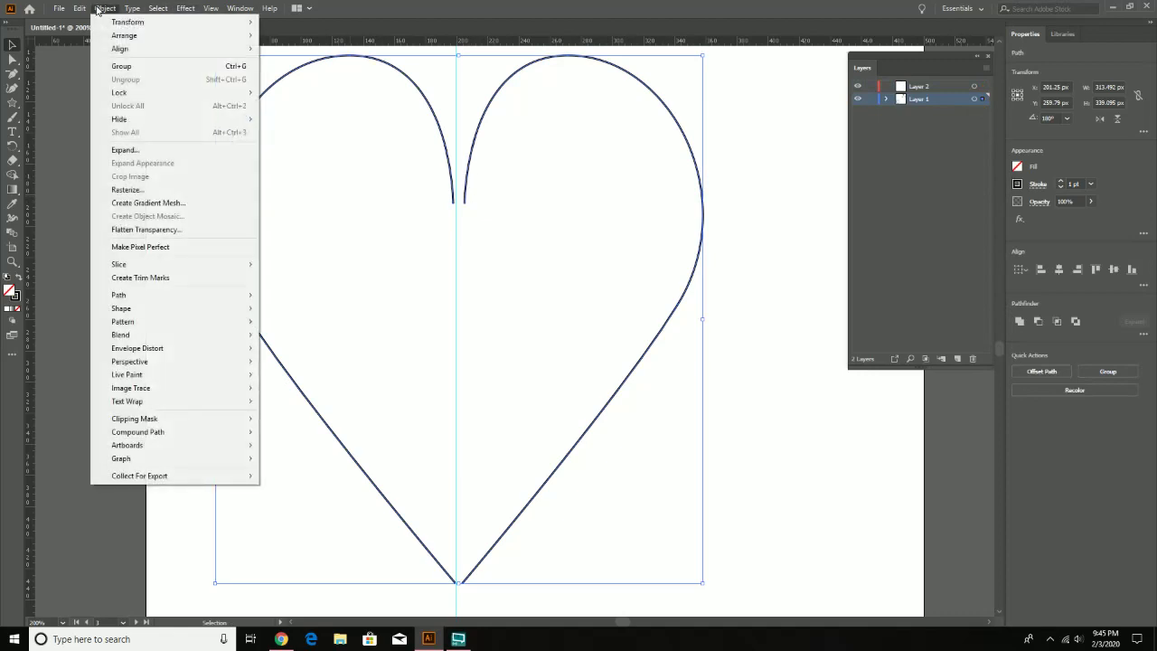
mouse_move(208, 302)
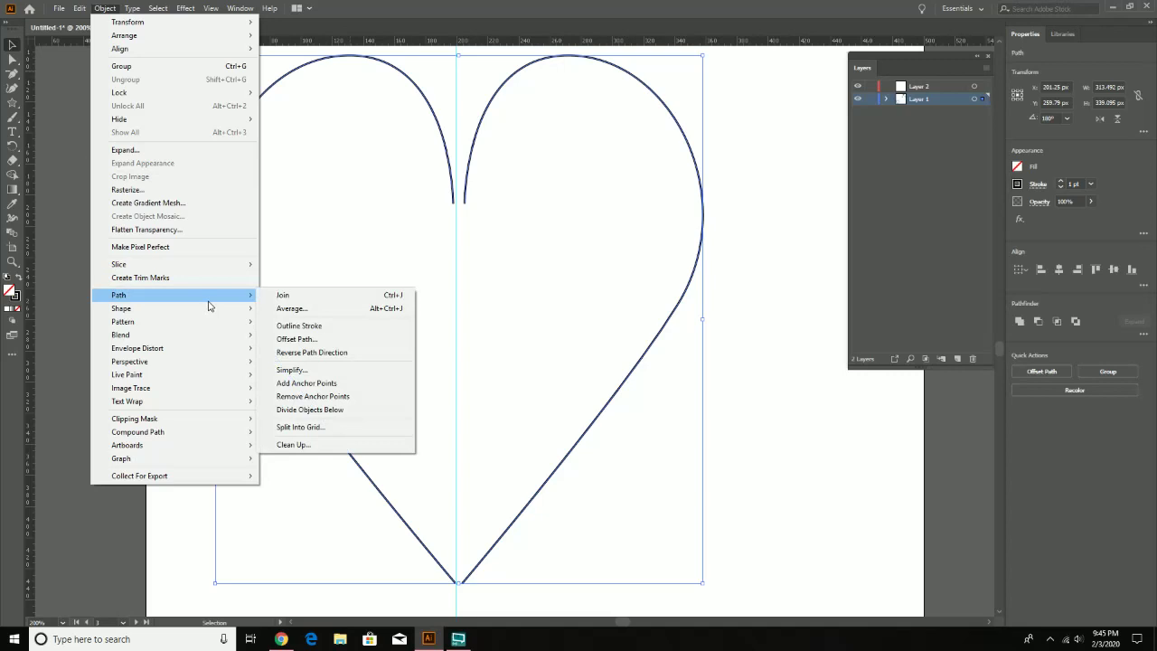
click(277, 296)
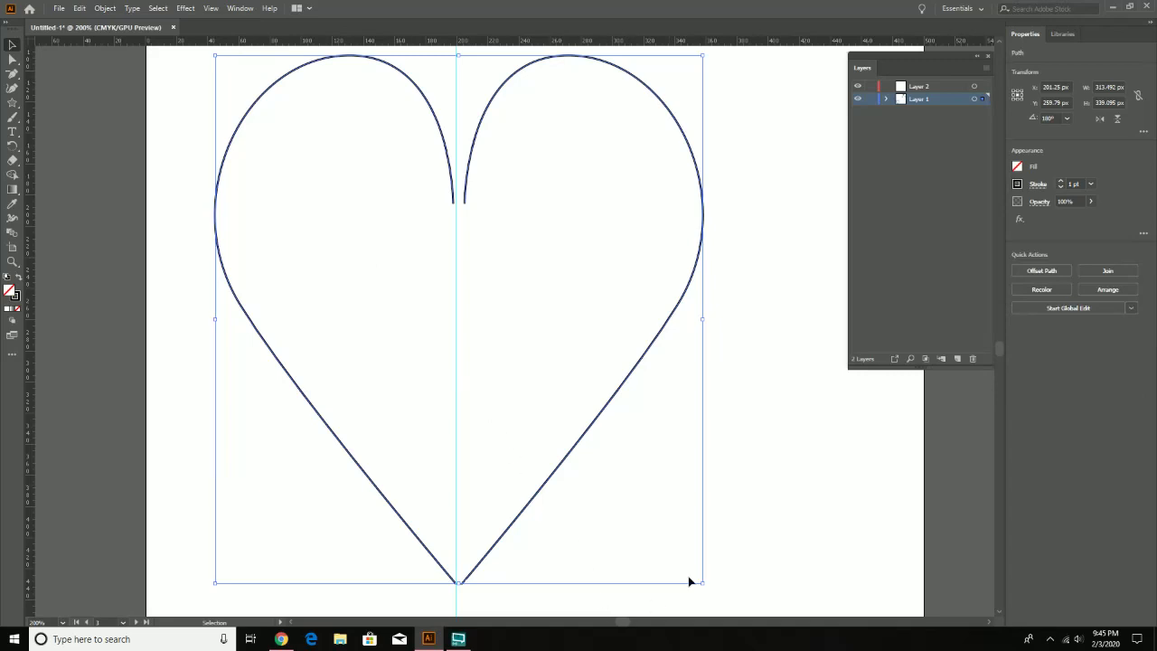
click(768, 488)
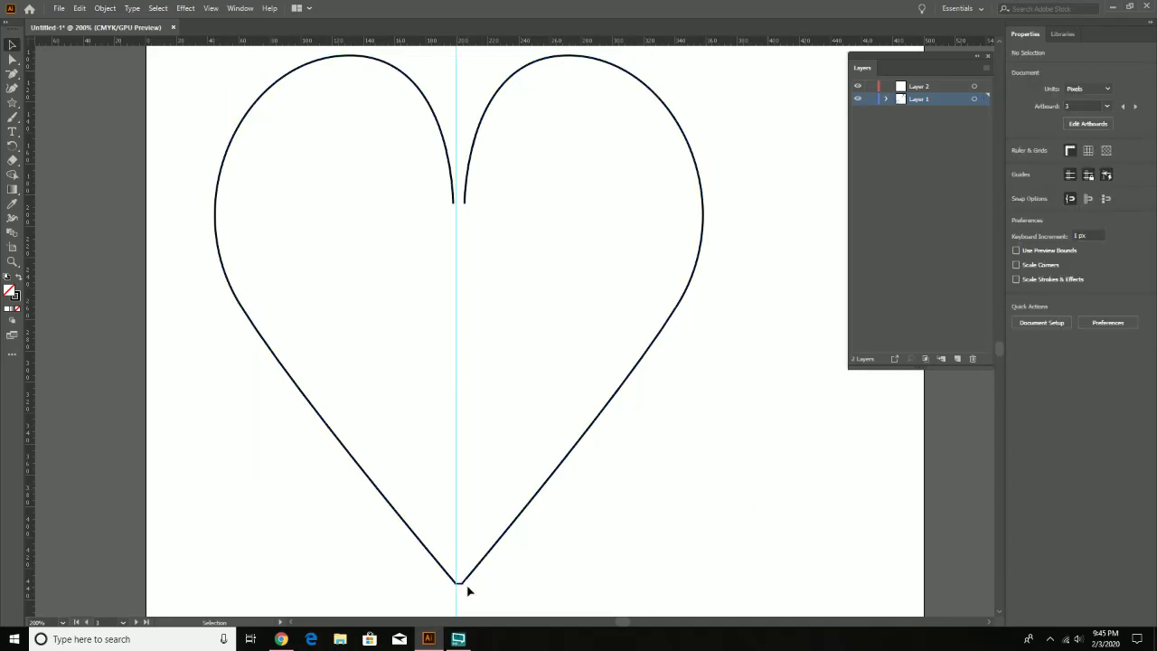
click(515, 526)
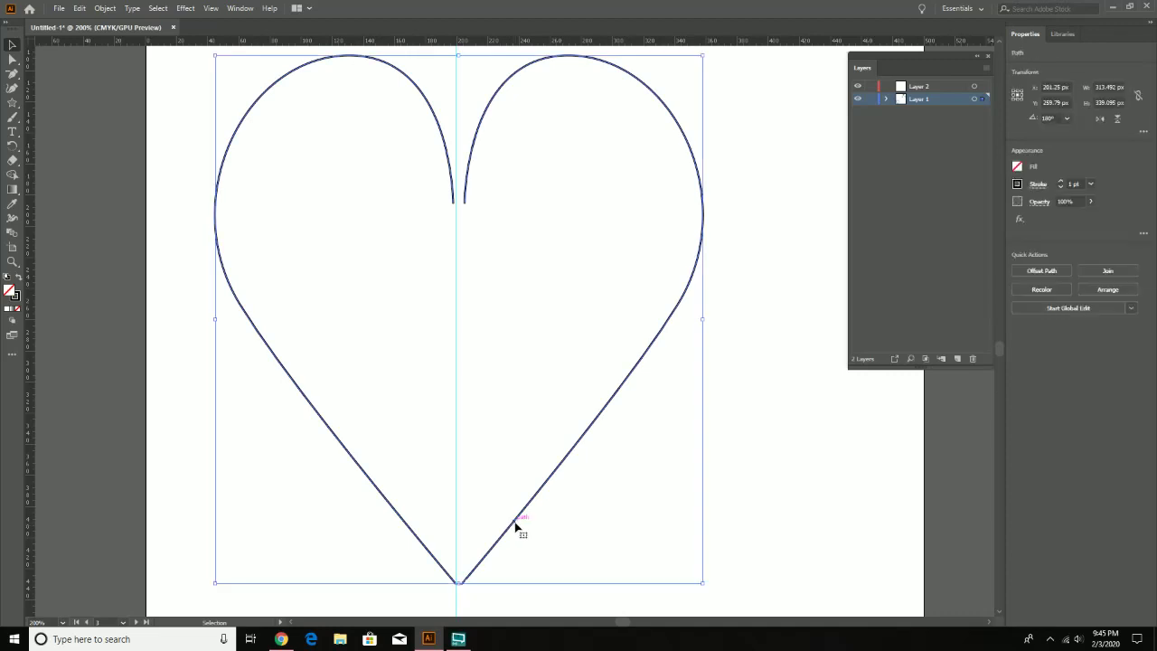
click(472, 597)
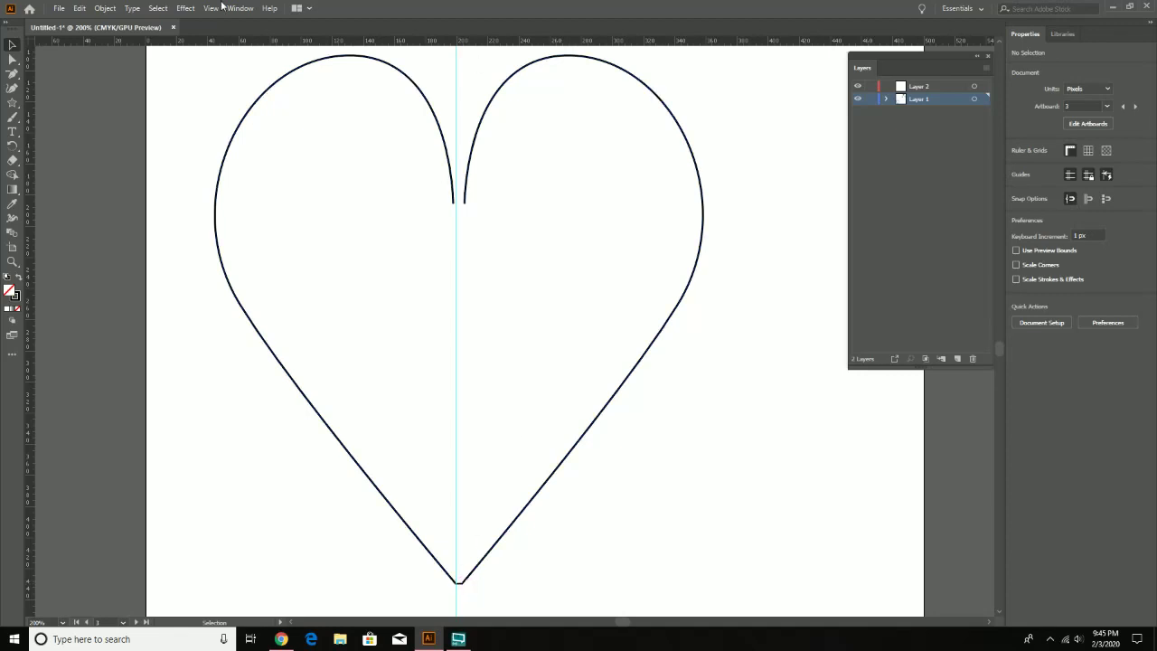
Step: Select the heart path and join its two open upper endpoints to close the outline
click(104, 8)
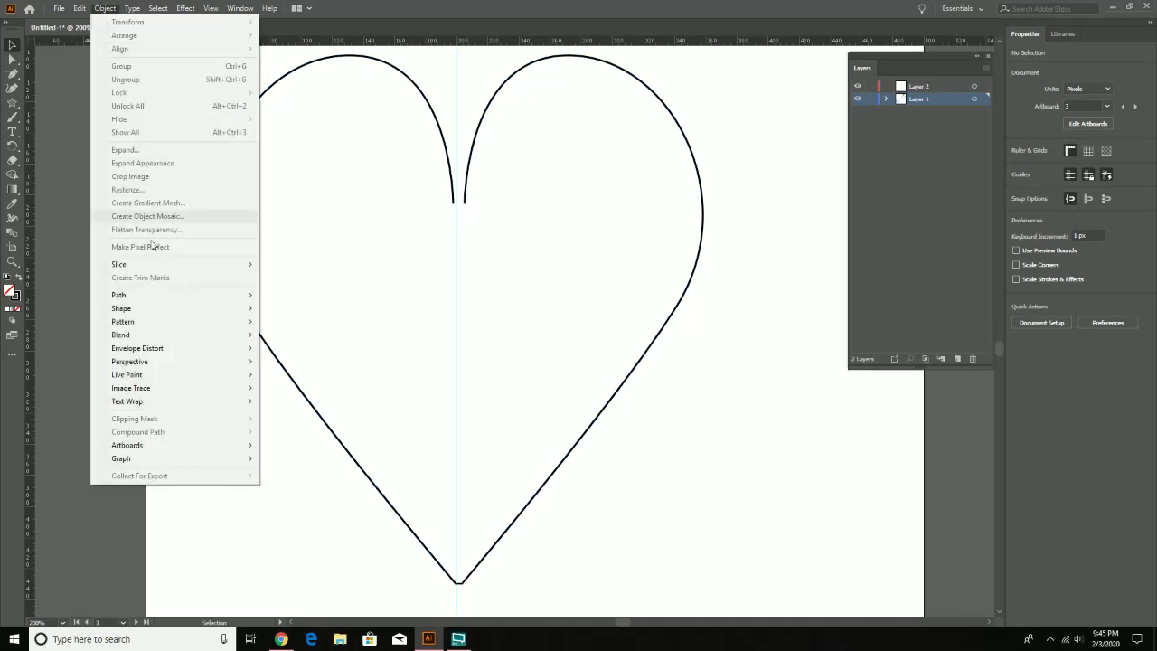
mouse_move(145, 298)
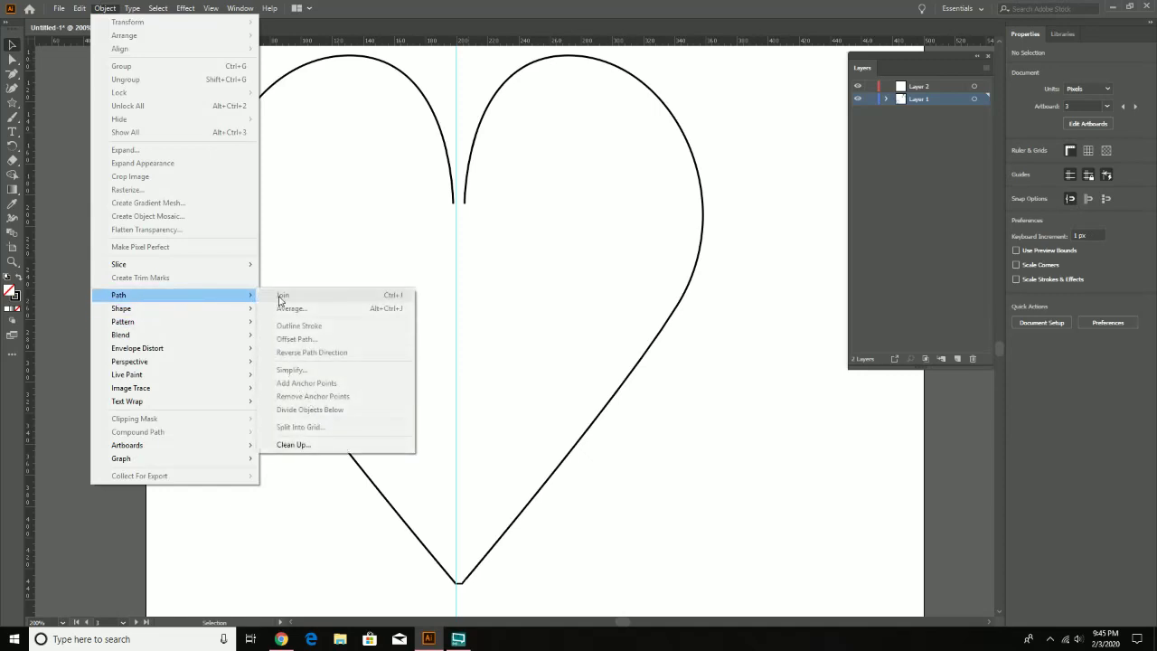
click(685, 121)
click(648, 90)
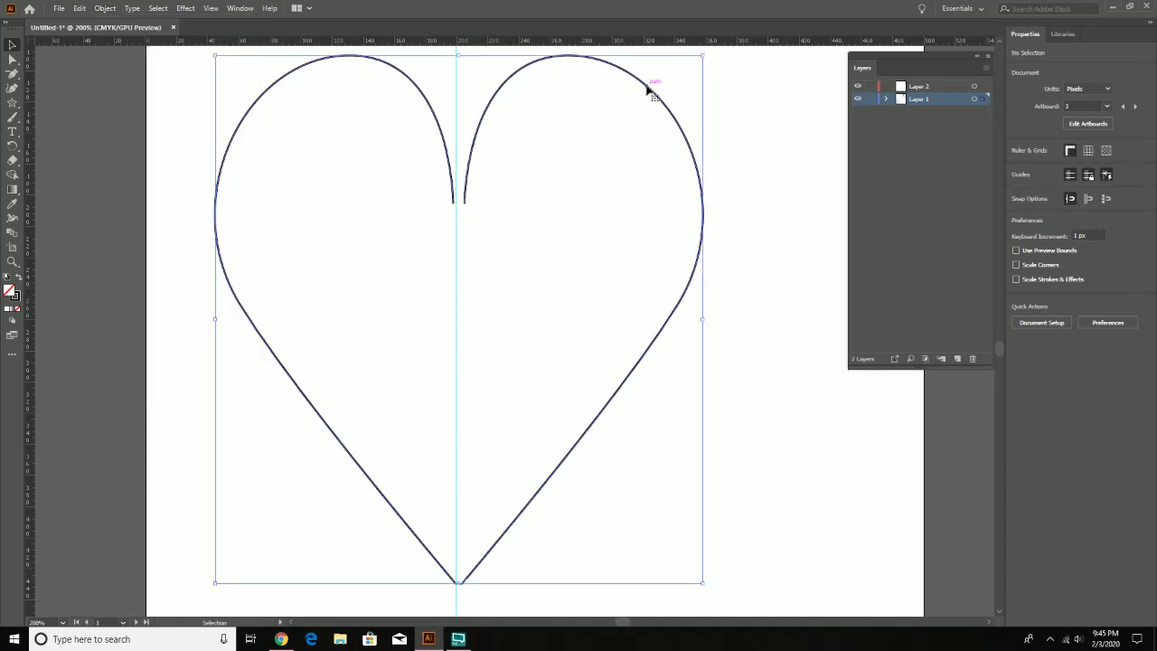
click(105, 8)
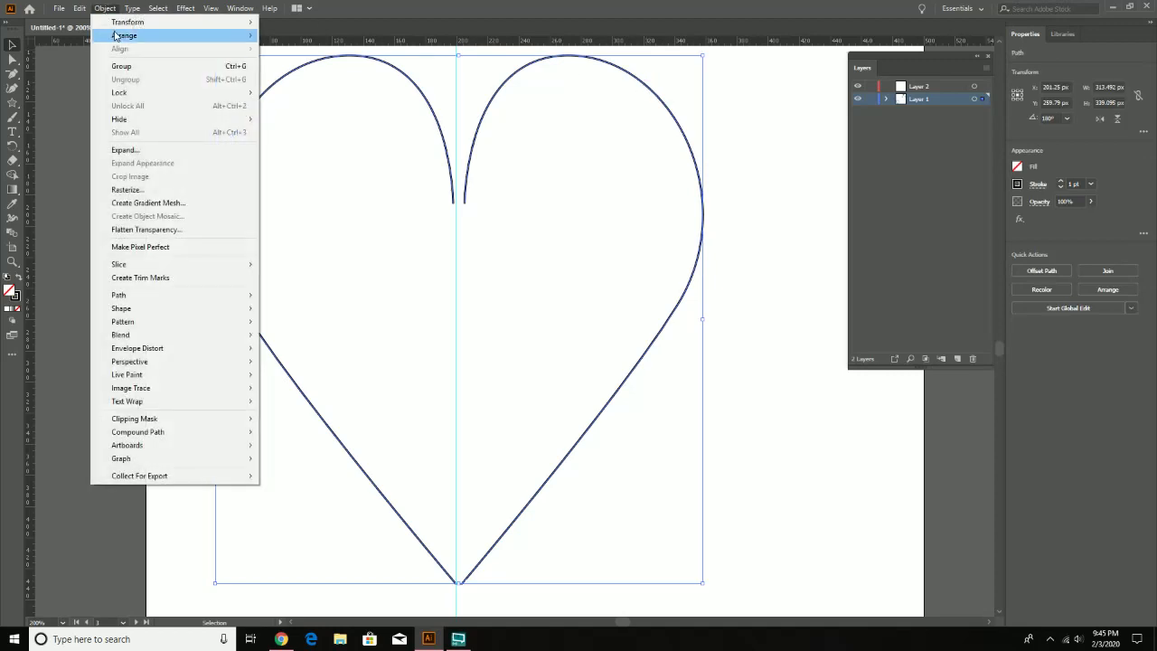
mouse_move(213, 299)
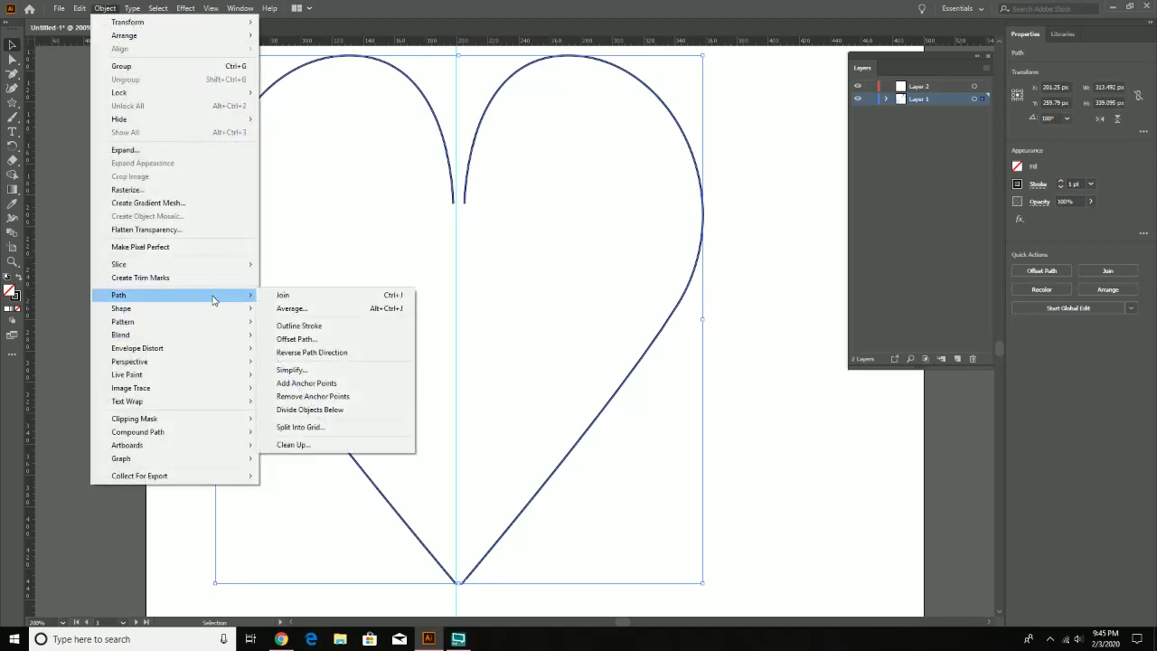
click(279, 297)
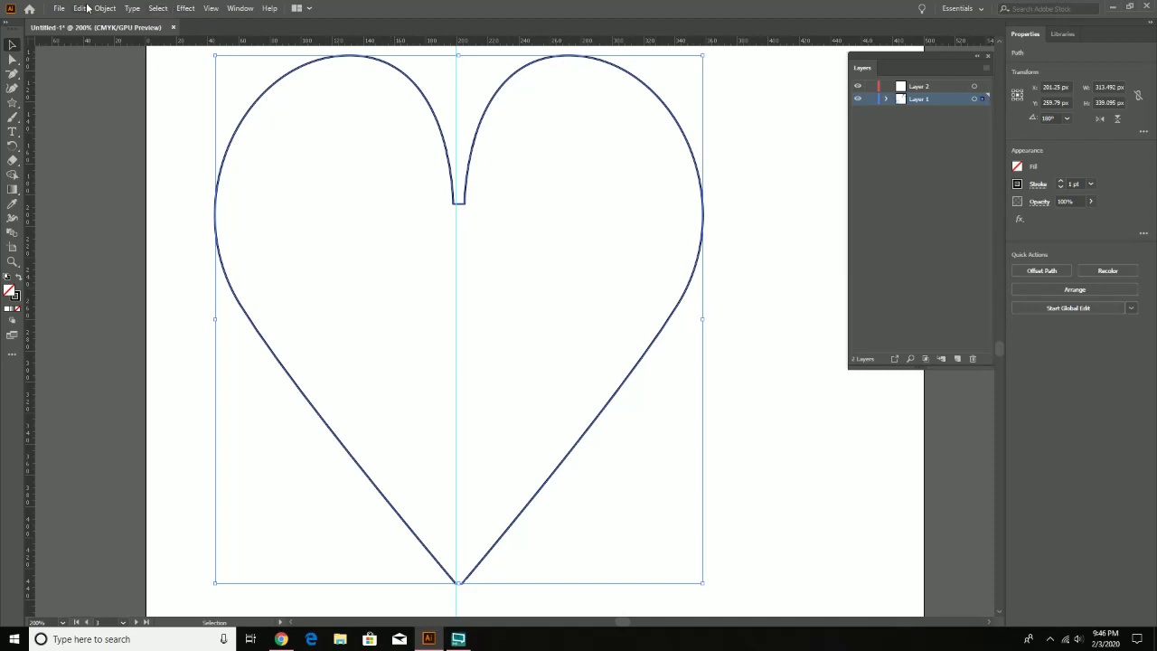
Step: Bring the empty artboard beside the heart into view and create a new layer above Layer 2
drag(715, 277, 235, 398)
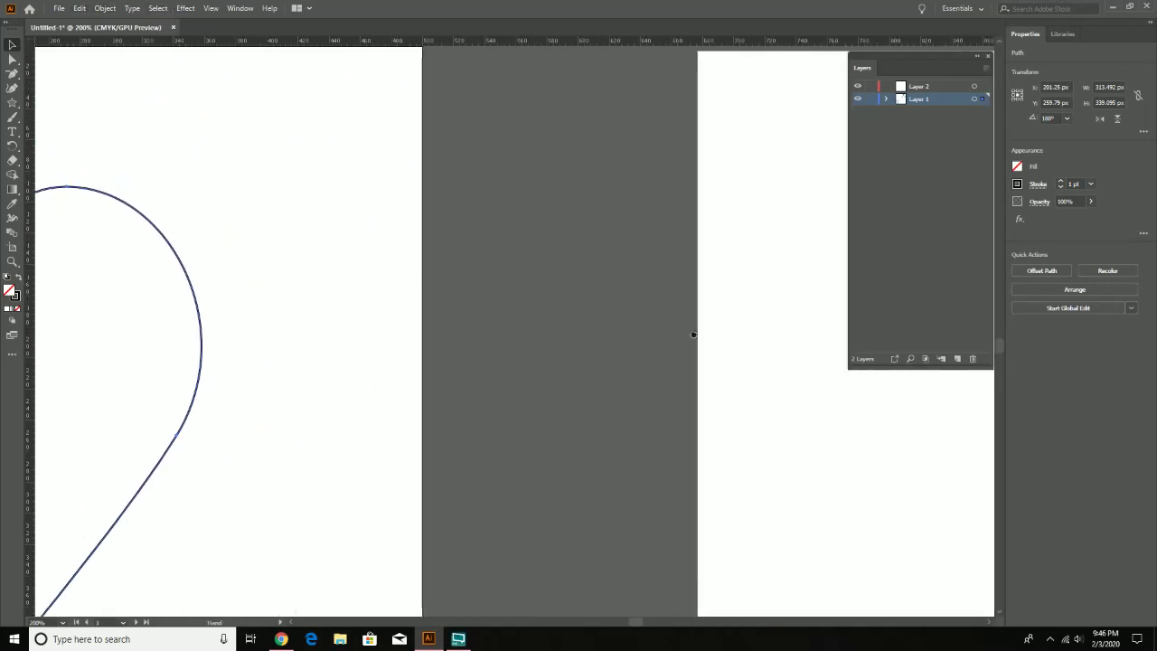
drag(692, 331, 362, 311)
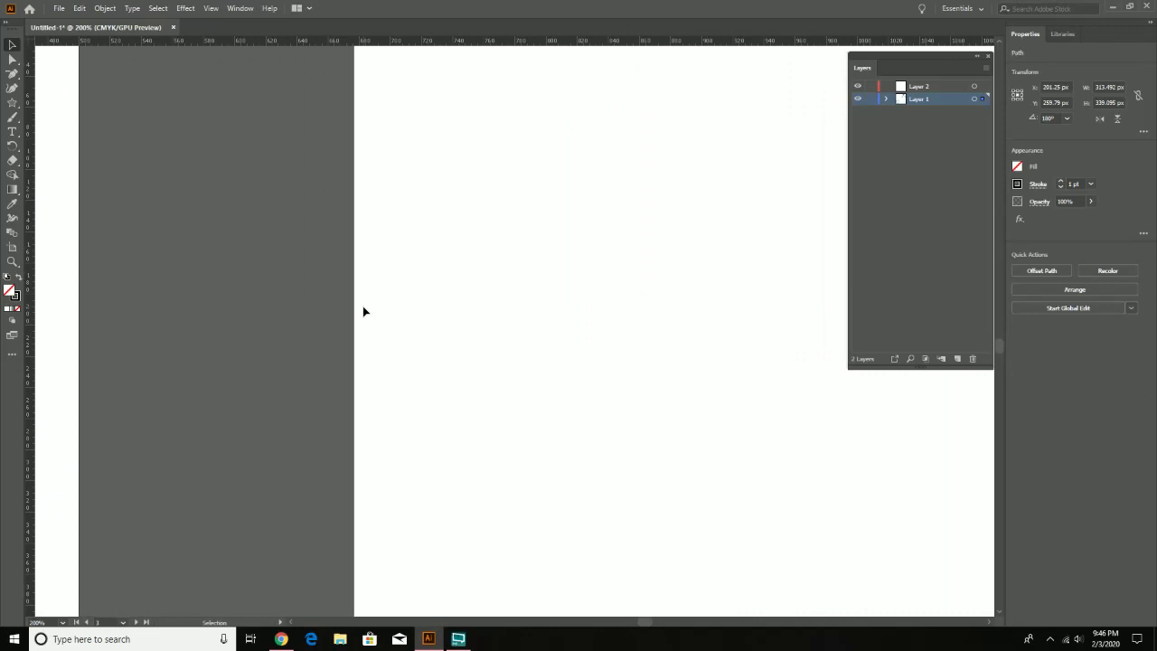
key(z)
alt+click(406, 298)
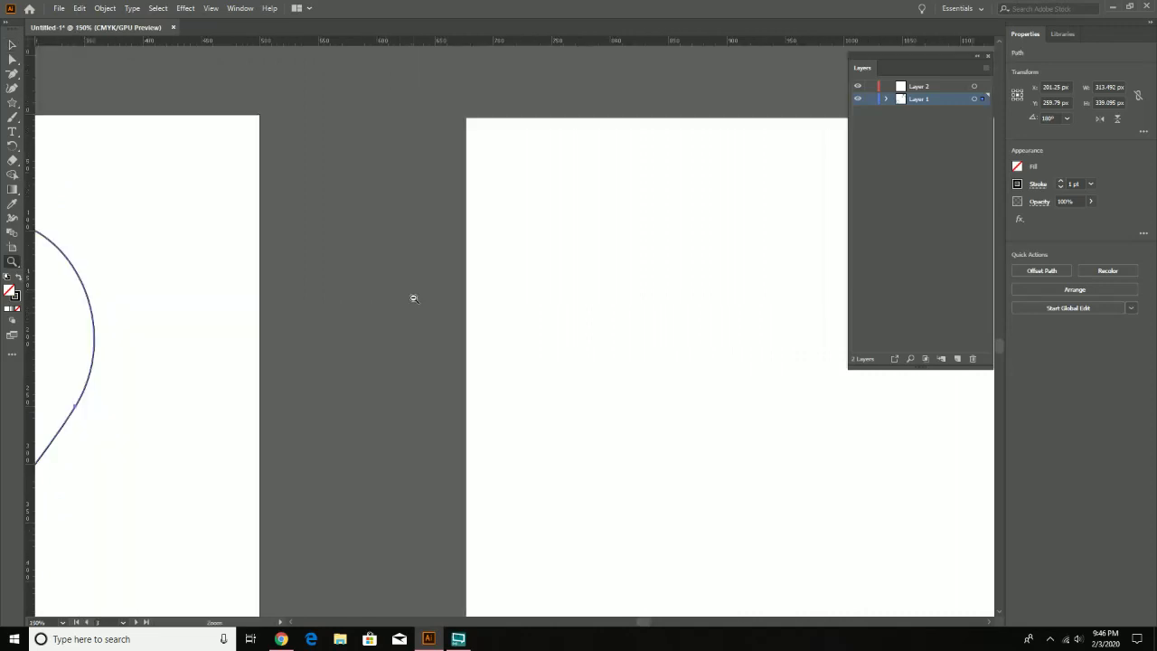
drag(630, 356, 416, 279)
alt+click(418, 280)
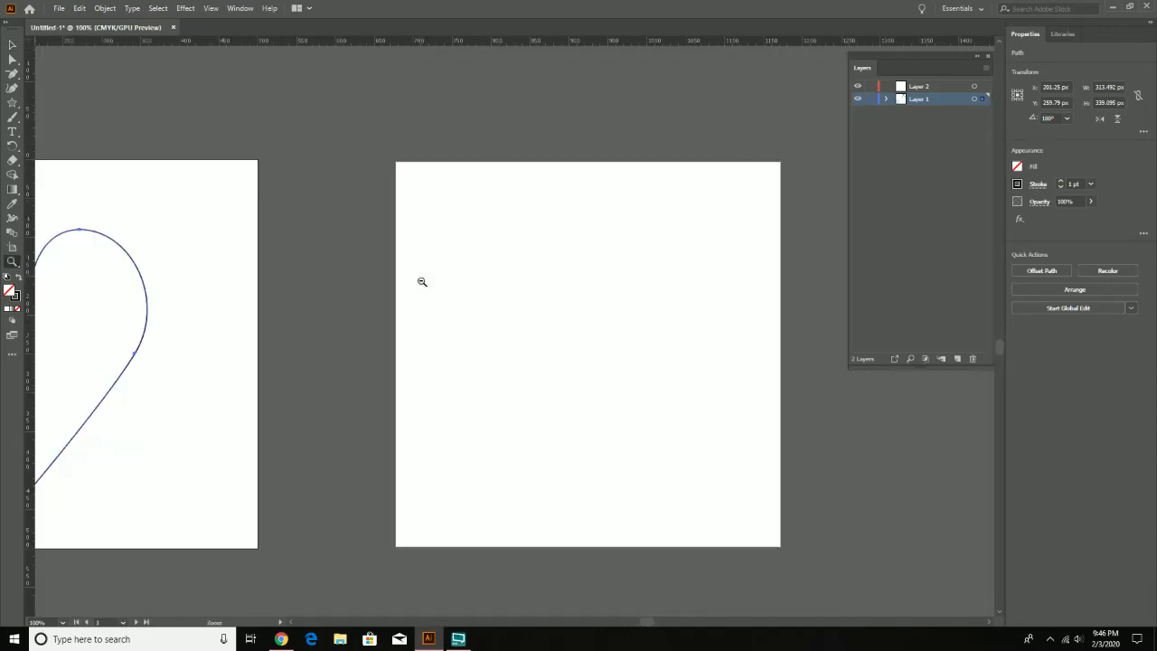
click(530, 309)
drag(596, 344, 530, 301)
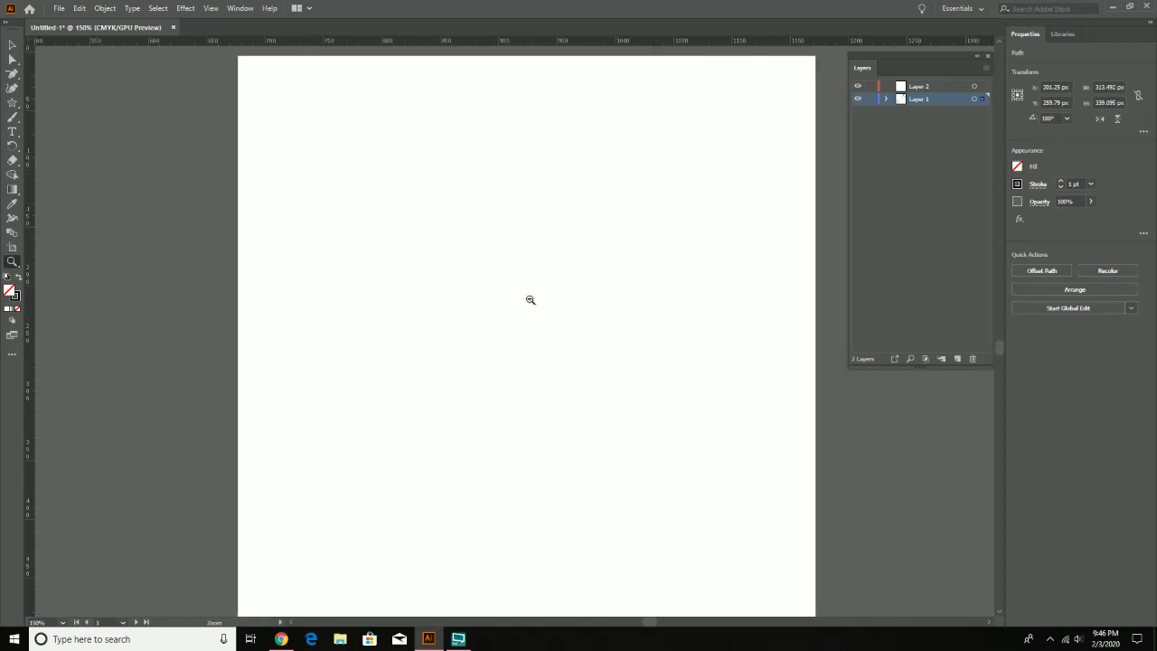
alt+click(531, 300)
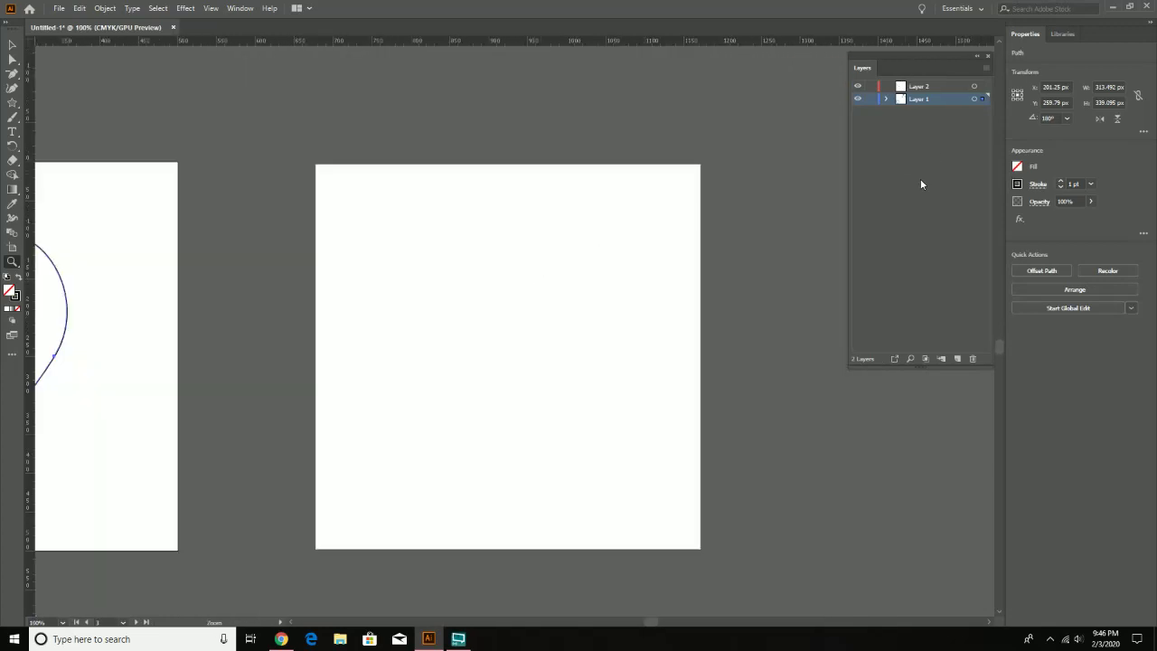
click(926, 89)
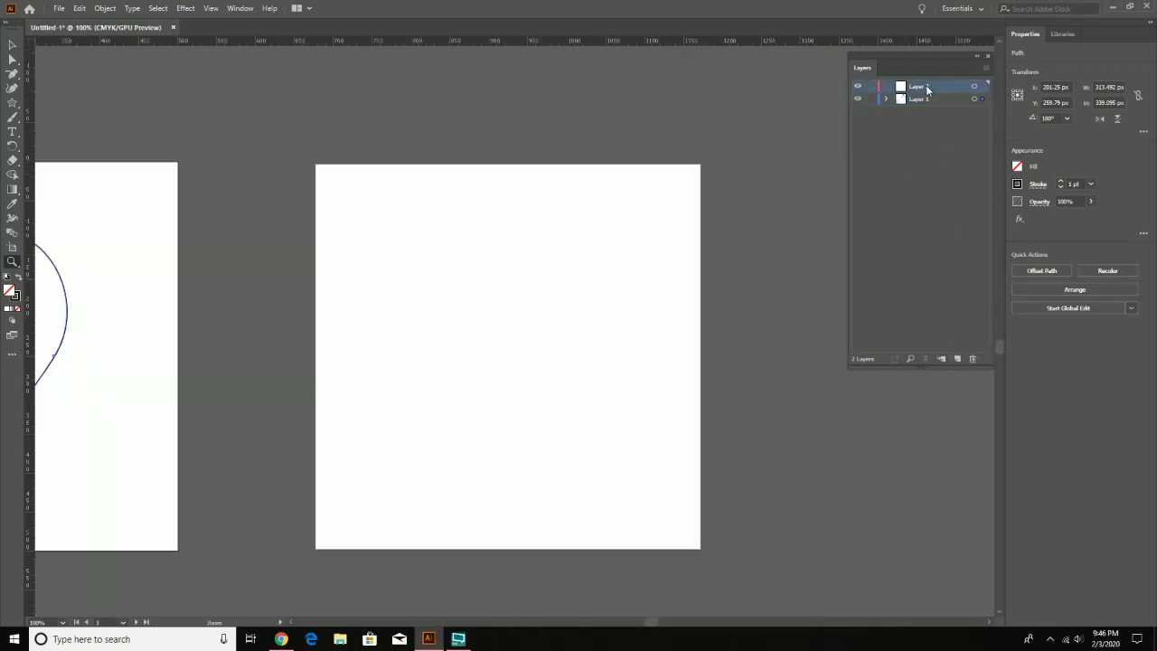
click(958, 359)
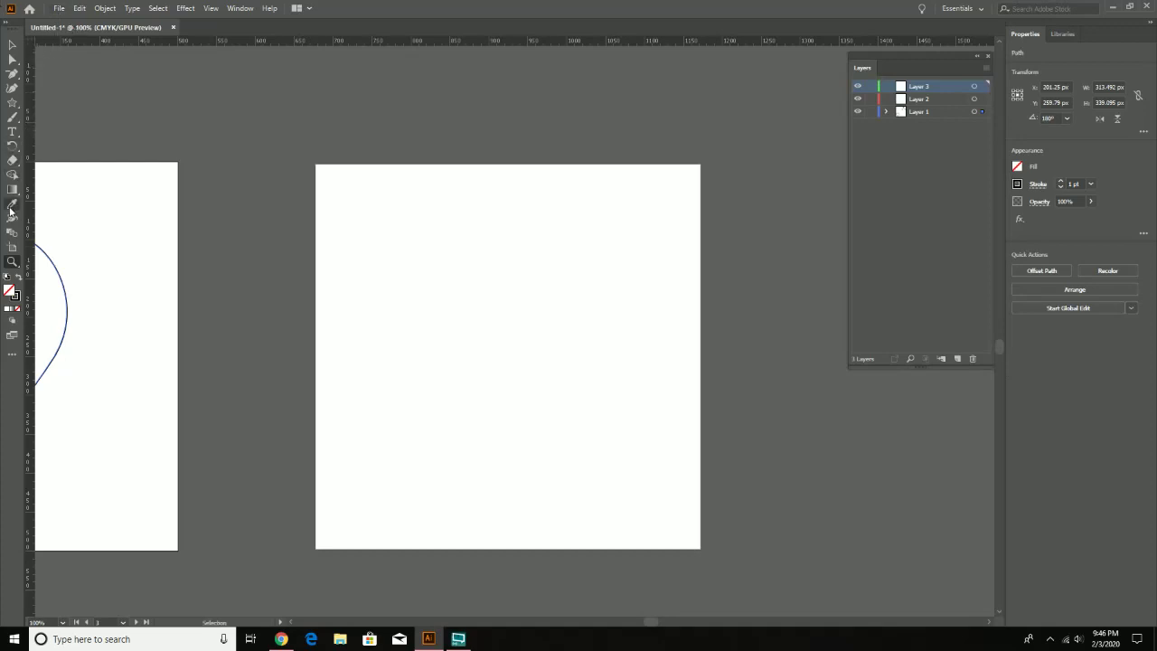
Step: Create a 50 by 50 px square with the Rectangle tool at the empty artboard's upper-left corner
click(12, 102)
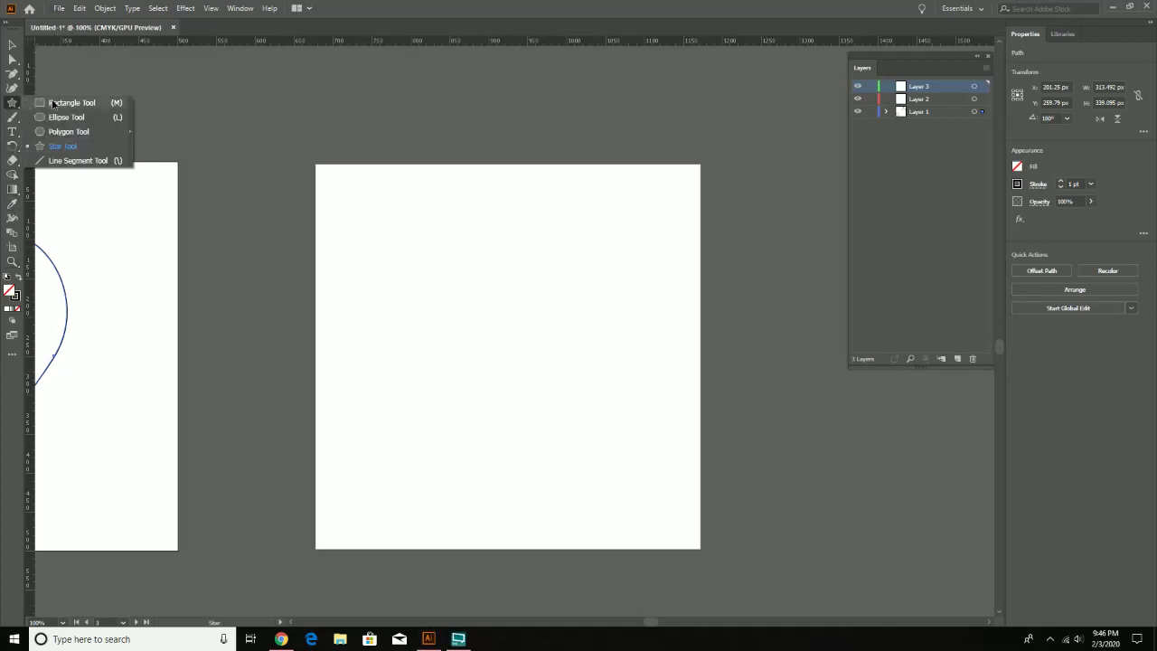
click(47, 103)
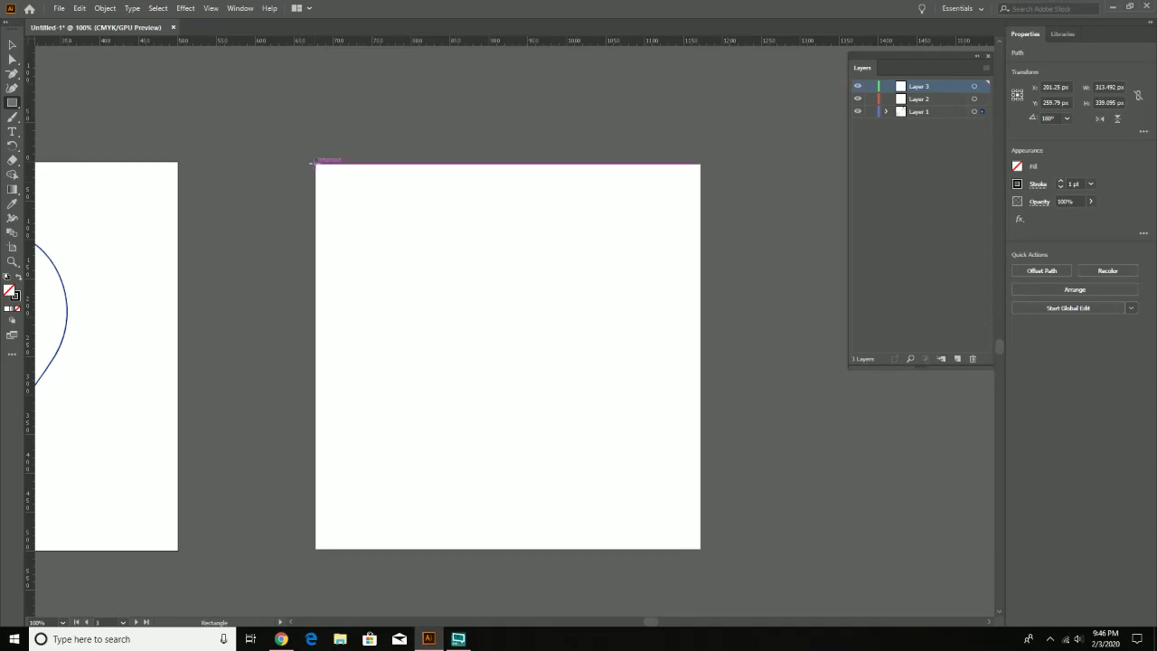
click(314, 163)
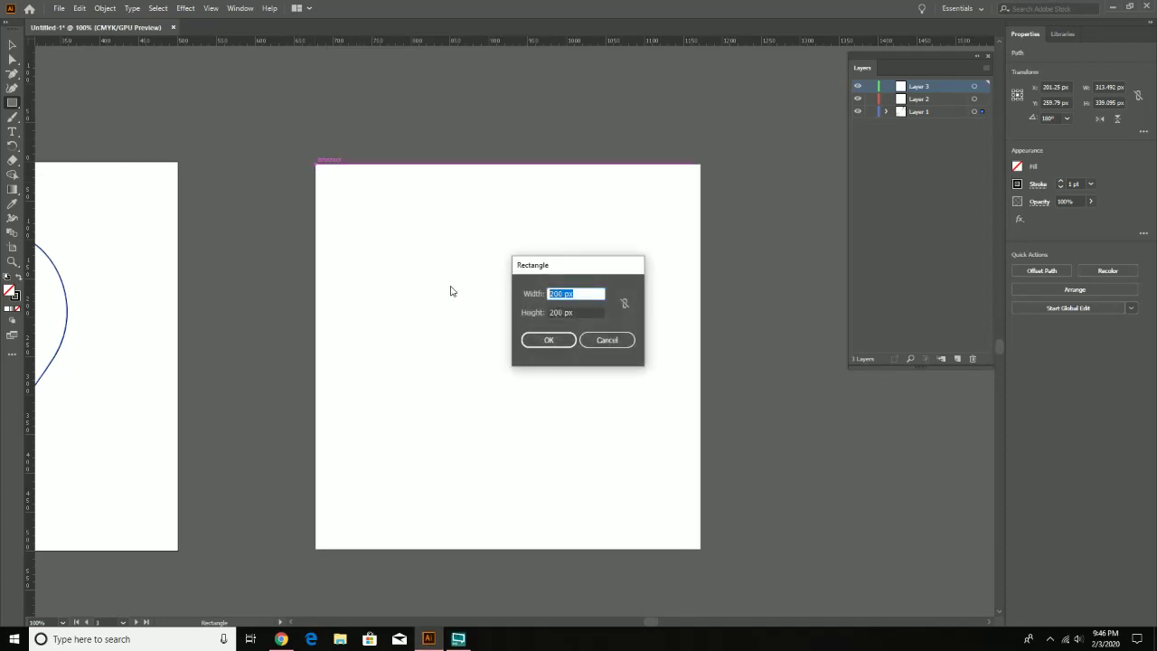
text(500)
key(Tab)
text(50)
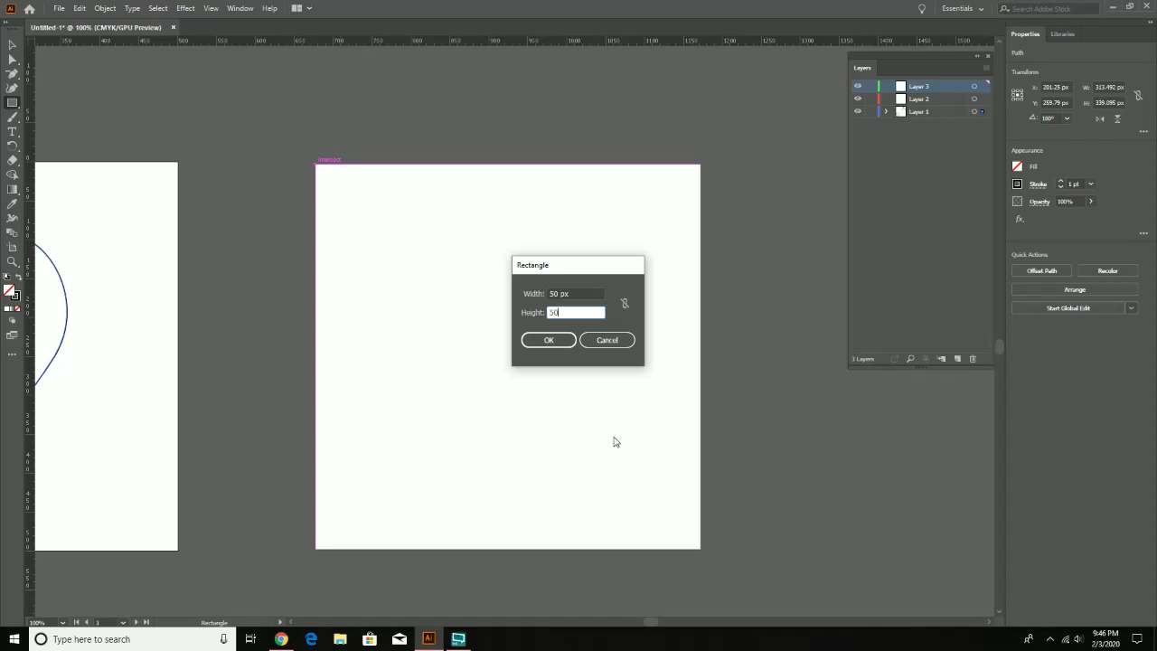
click(554, 344)
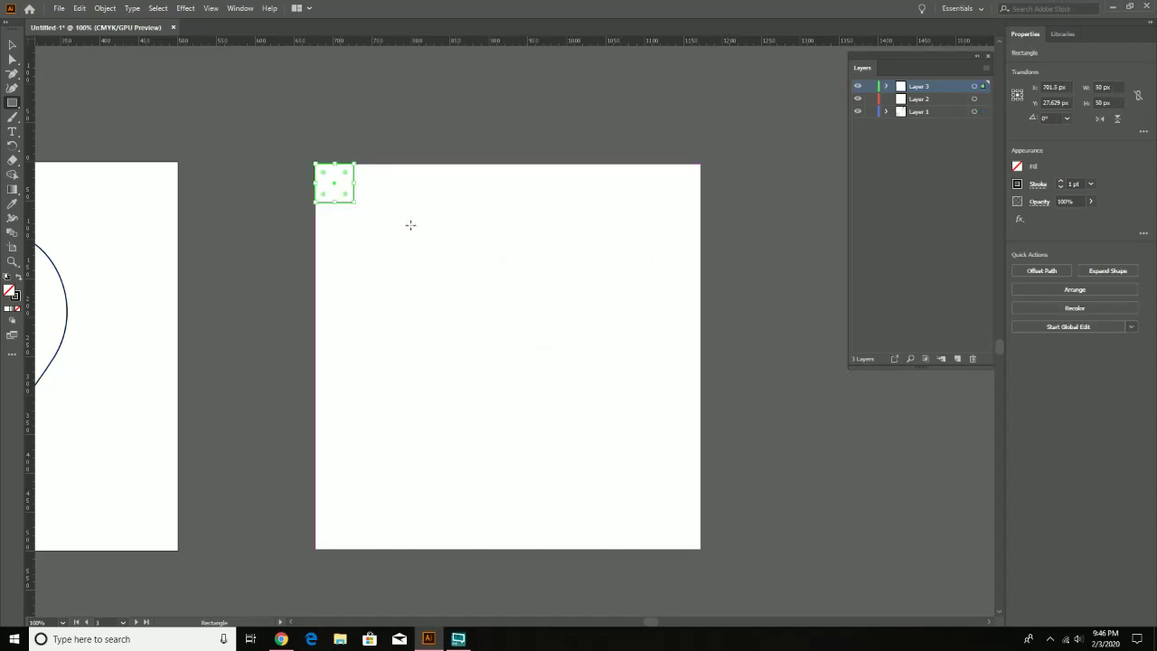
Step: Fill the square with black and clear the selection
click(1020, 167)
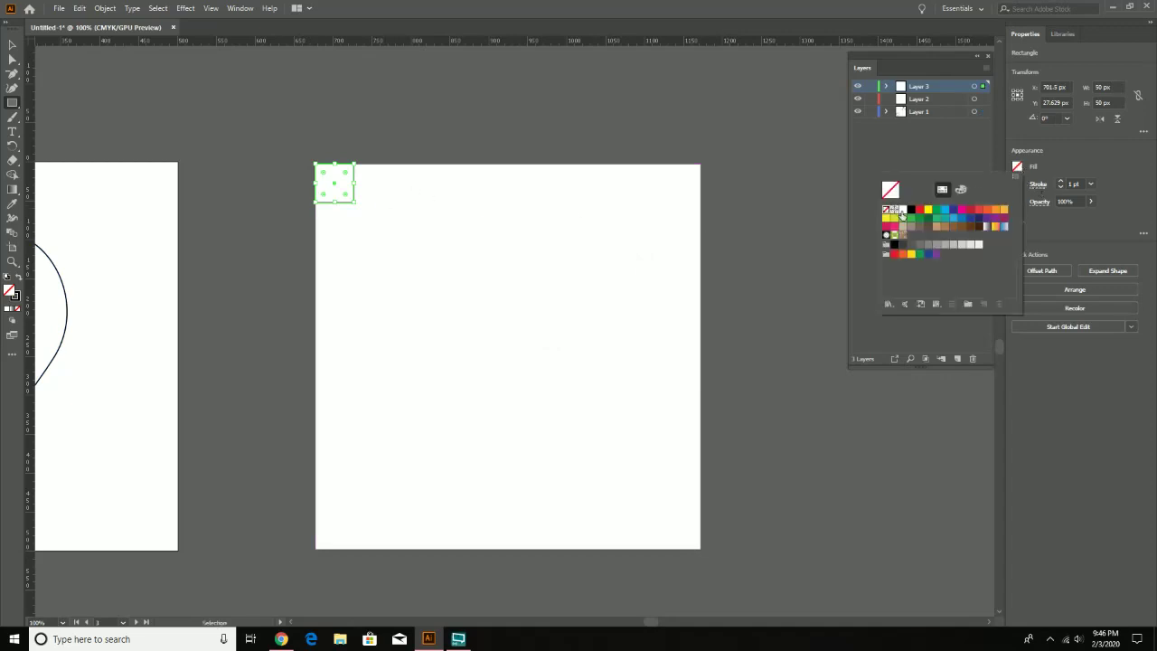
click(911, 211)
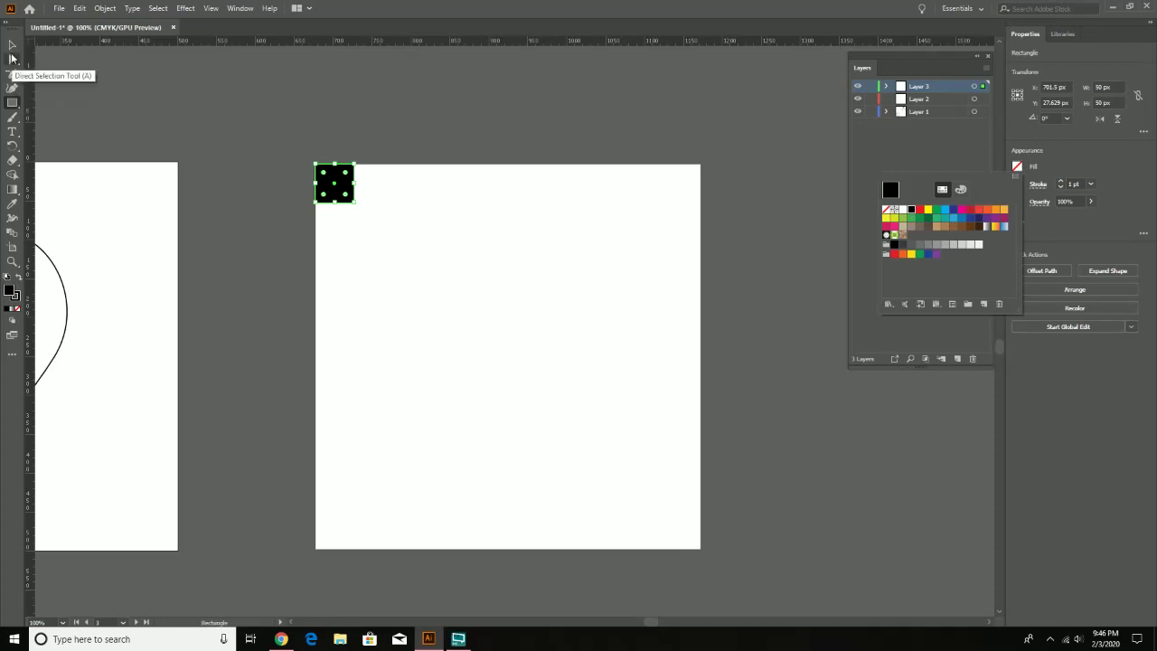
click(12, 44)
click(218, 164)
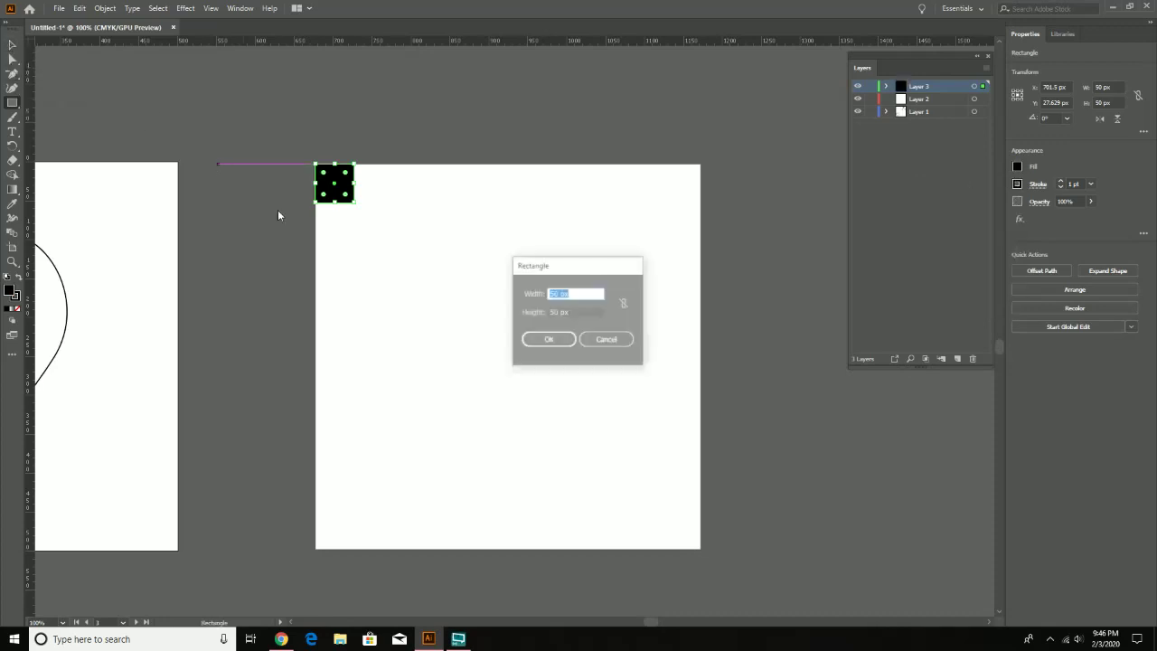
click(604, 339)
click(12, 44)
click(251, 139)
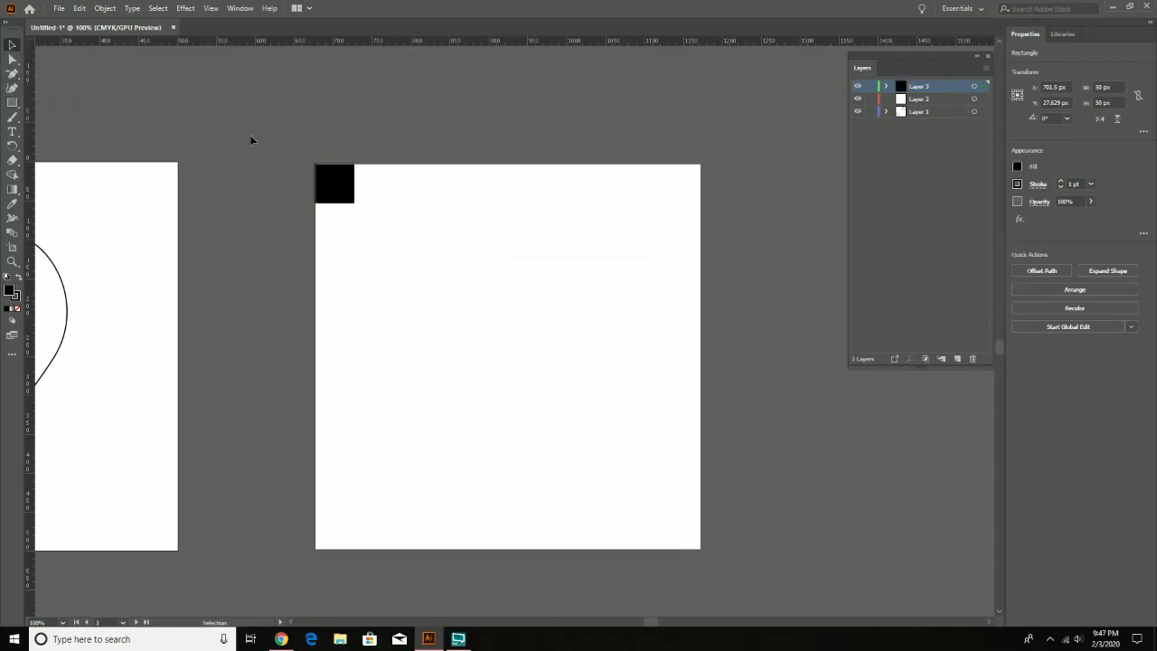
Step: Select the black square and set its stroke to None
click(345, 183)
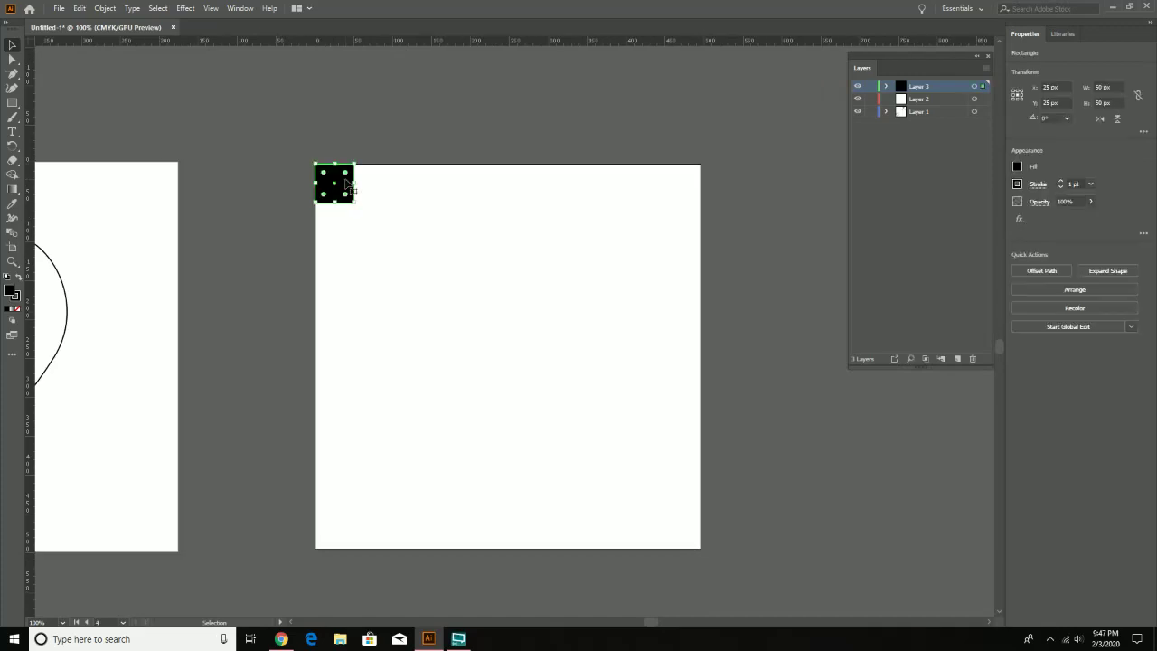
key(z)
click(345, 179)
drag(586, 421, 475, 354)
click(434, 289)
click(434, 289)
drag(660, 409, 441, 304)
click(444, 308)
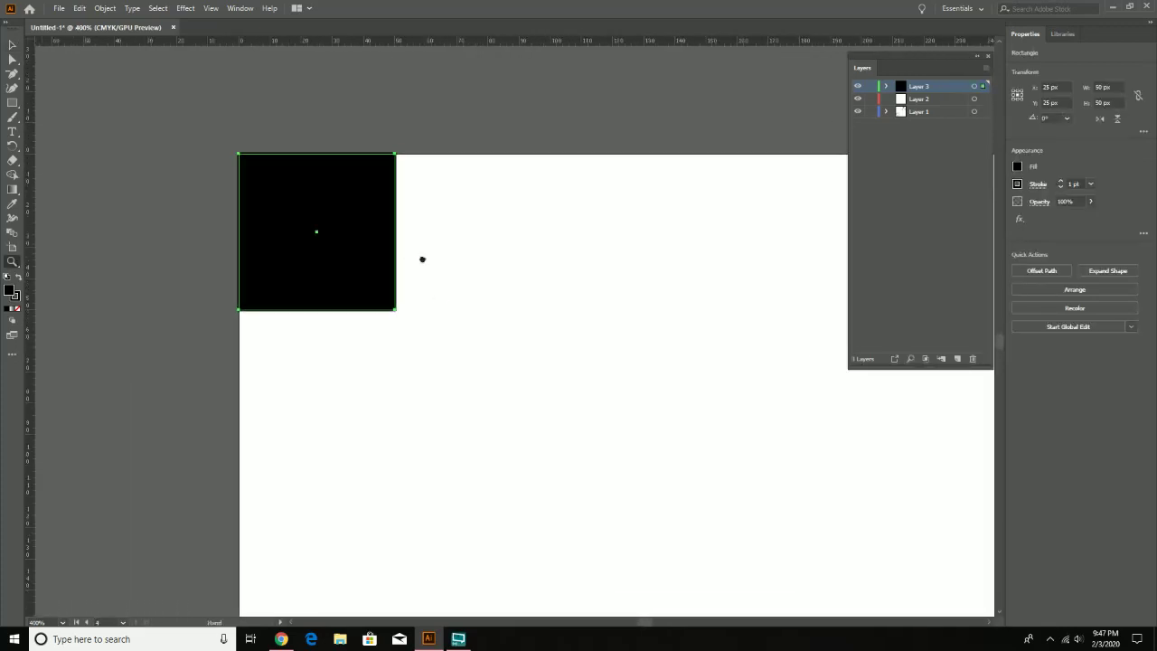
drag(423, 259, 478, 280)
click(12, 45)
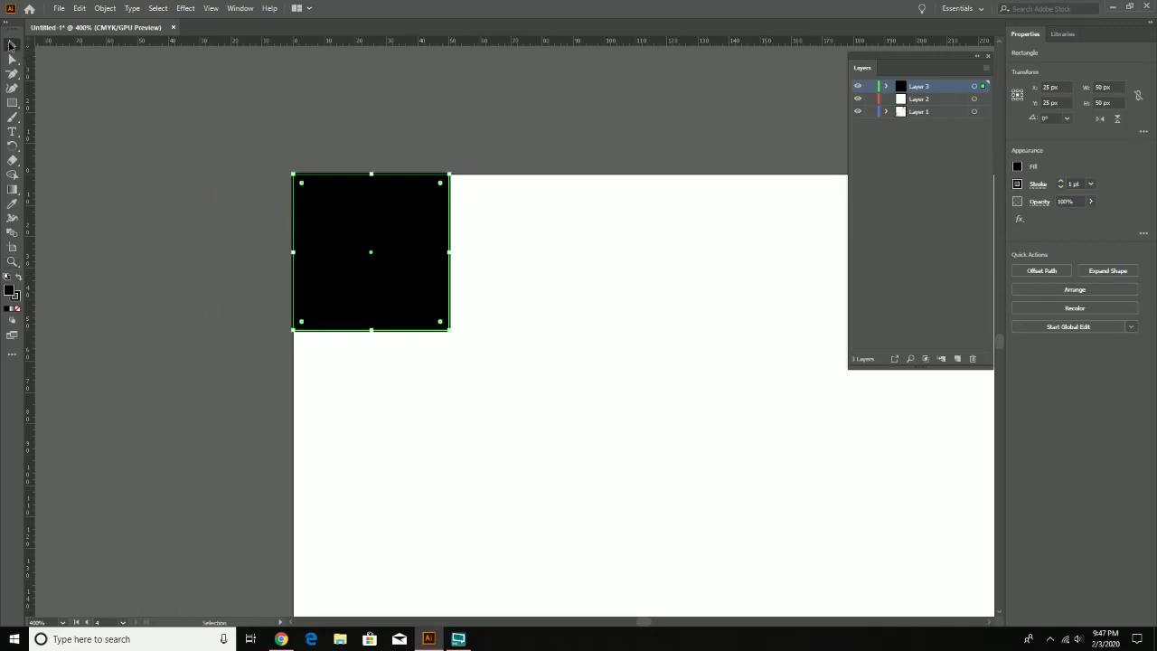
click(493, 255)
mouse_move(397, 236)
mouse_down()
mouse_move(408, 236)
mouse_move(372, 225)
mouse_move(389, 238)
mouse_up()
click(1017, 184)
click(886, 227)
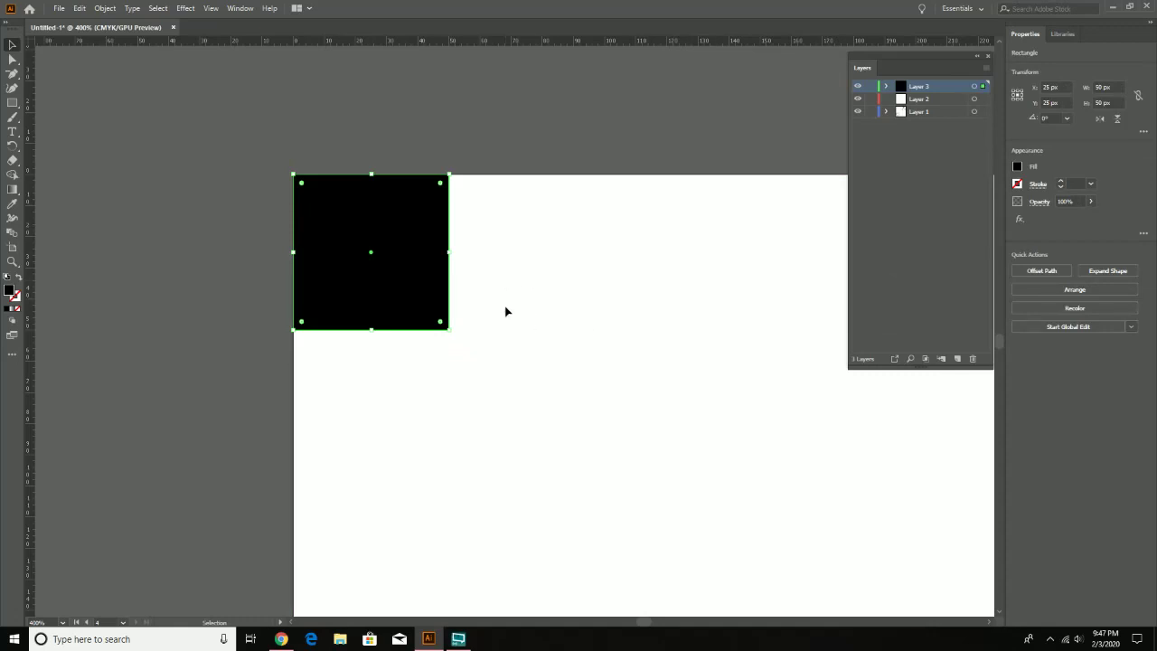
Step: Start the Move command on the black square with horizontal and vertical offsets of 0 px
drag(510, 306, 378, 280)
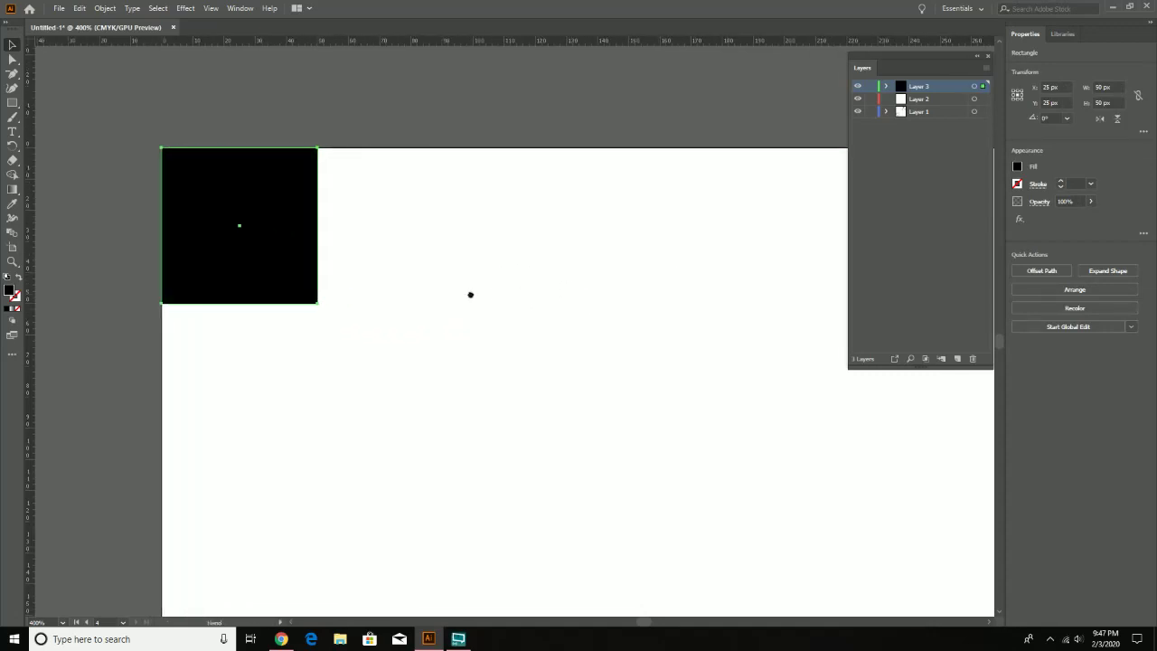
key(z)
alt+click(470, 294)
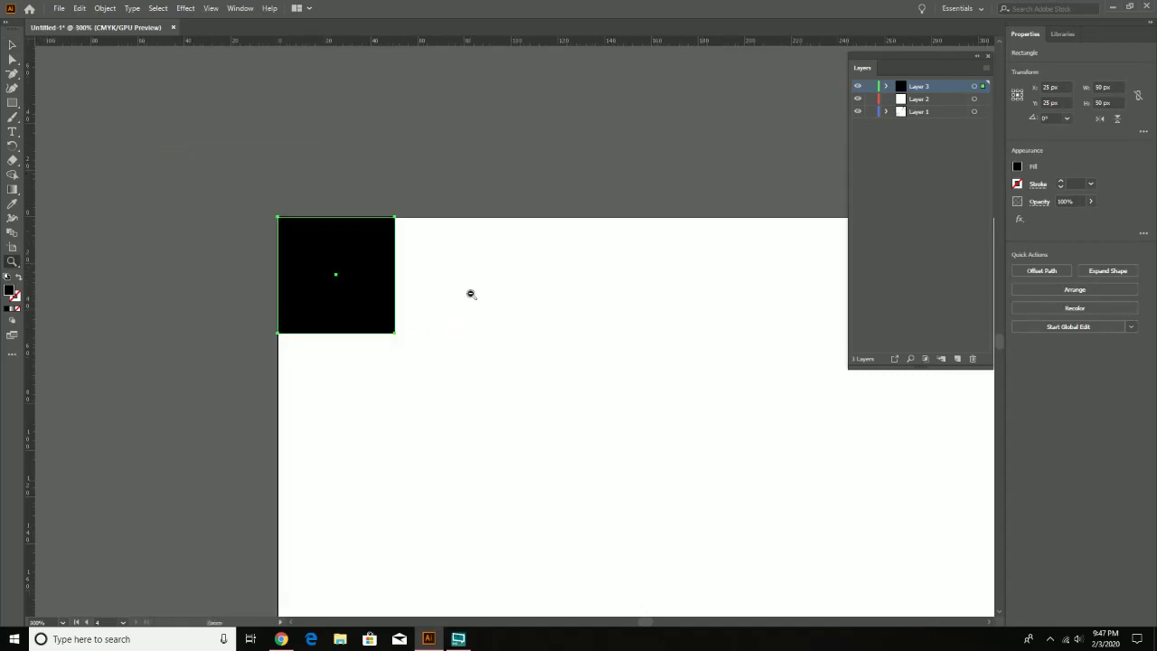
alt+click(470, 294)
drag(697, 426, 380, 284)
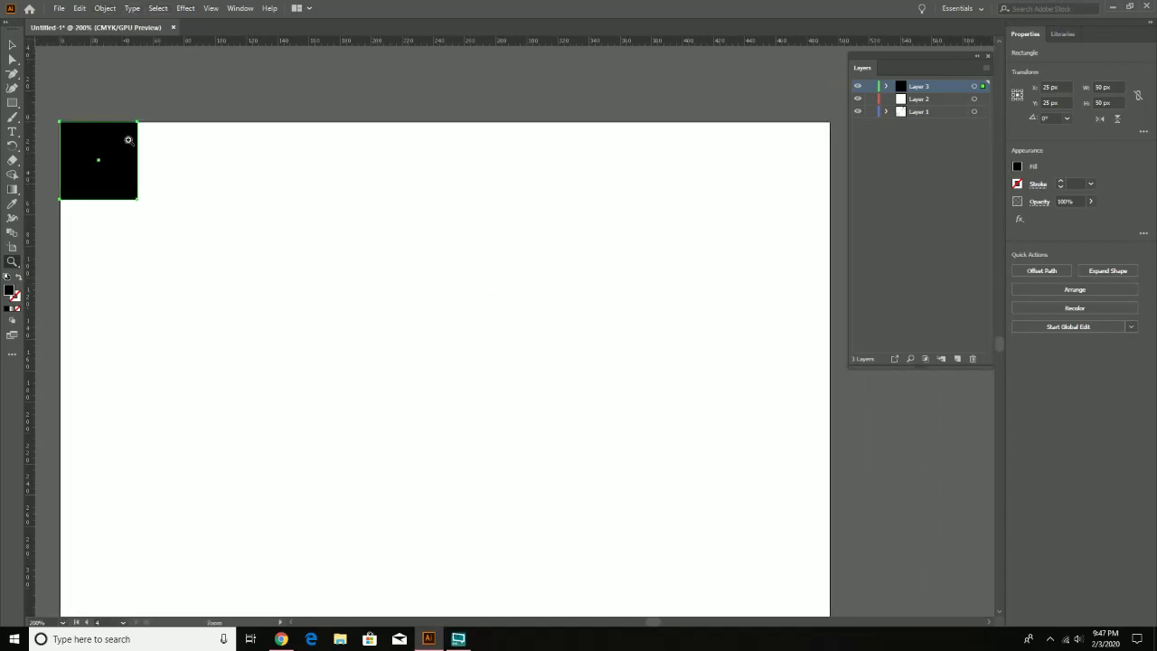
key(v)
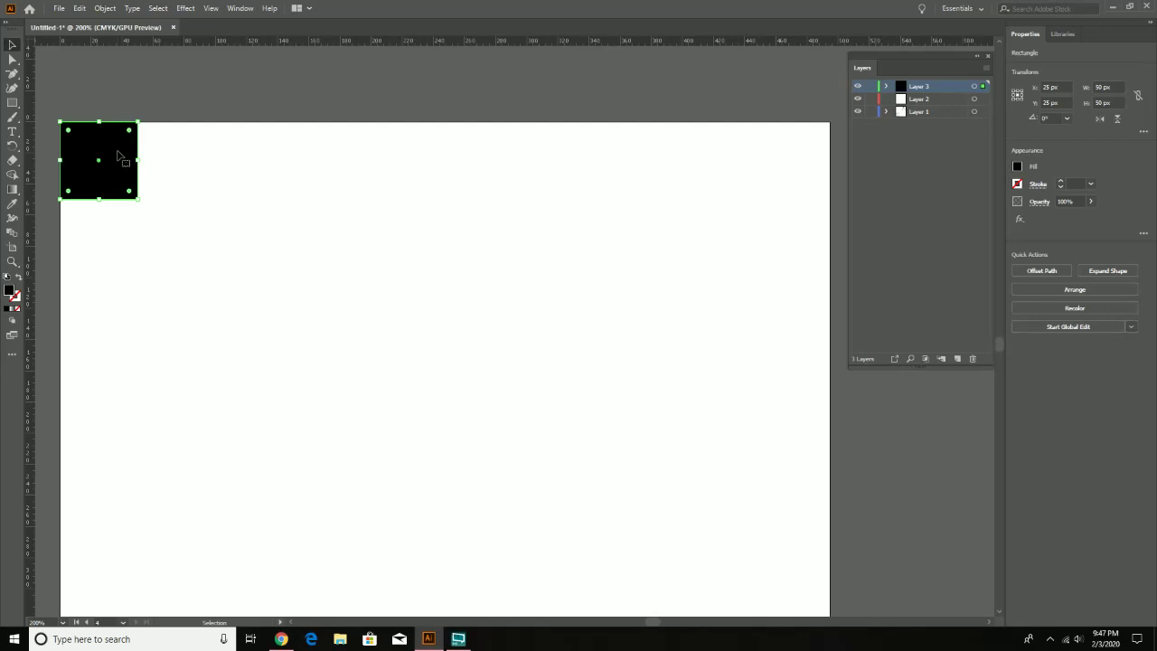
click(103, 10)
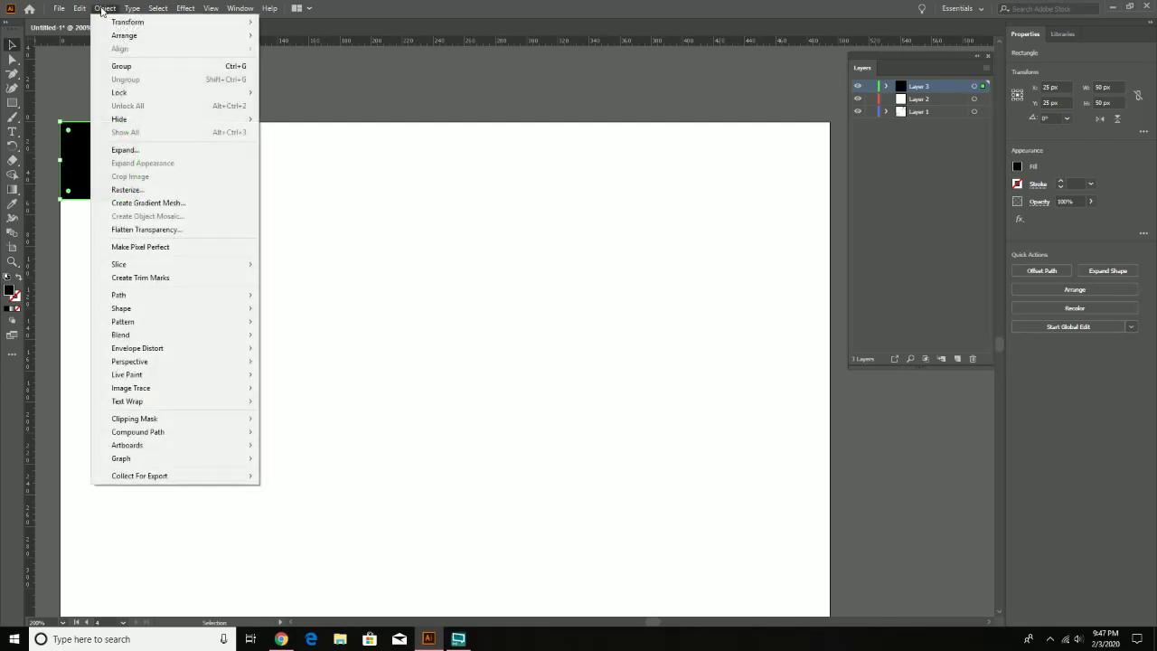
mouse_move(175, 23)
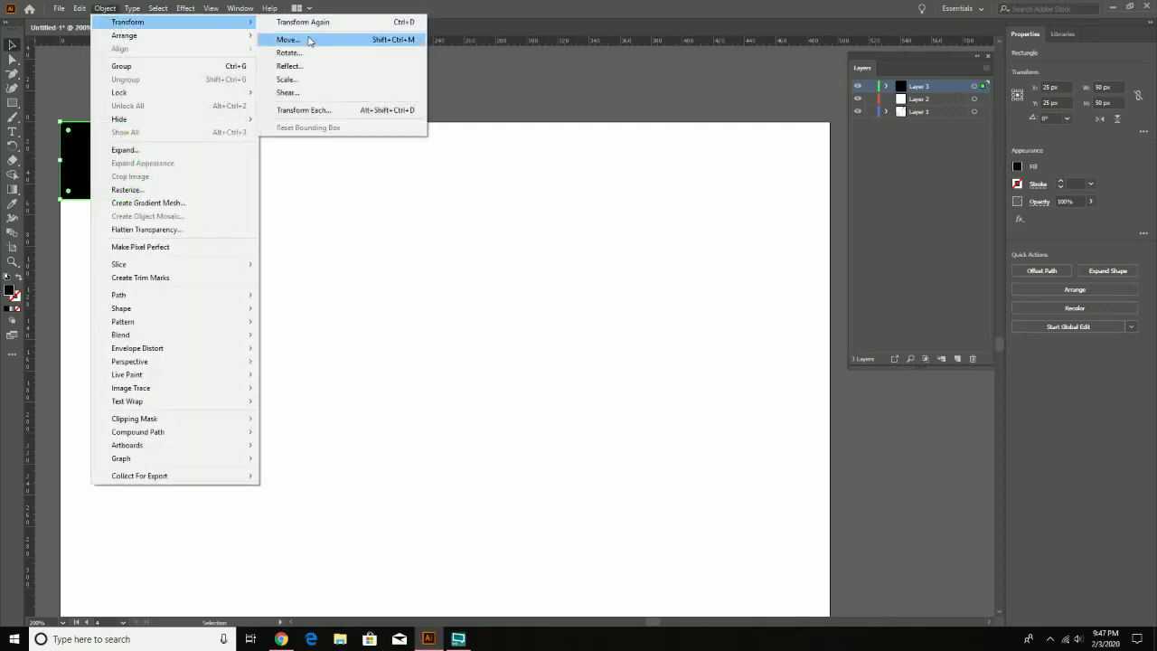
click(287, 40)
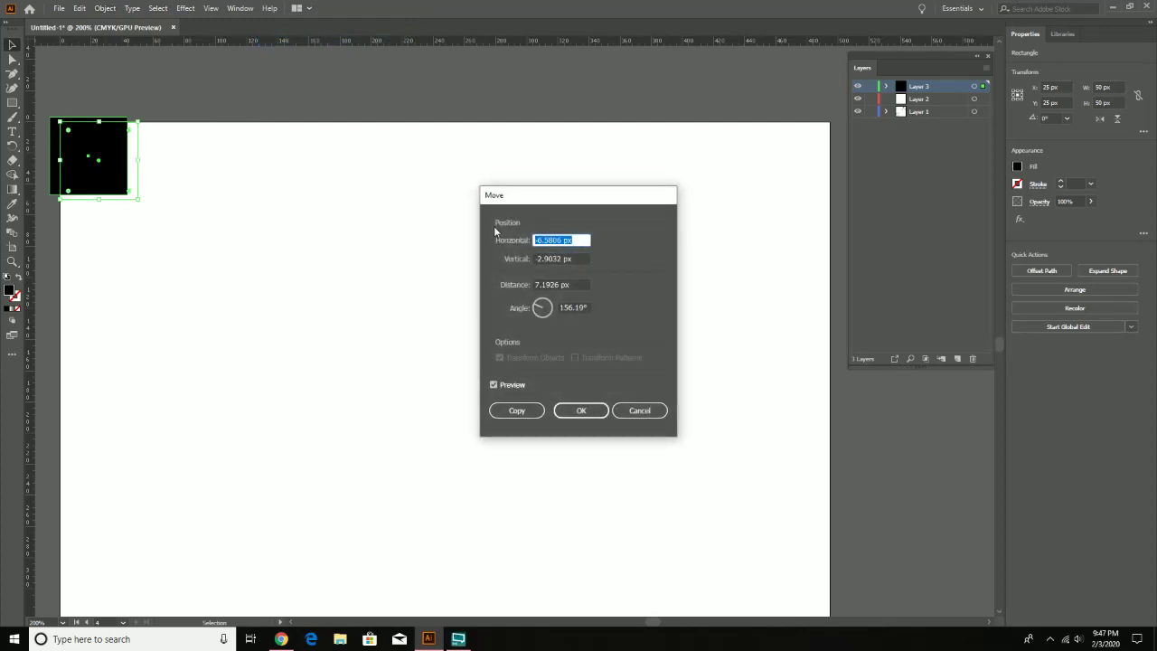
text(0)
key(Tab)
text(0)
key(Tab)
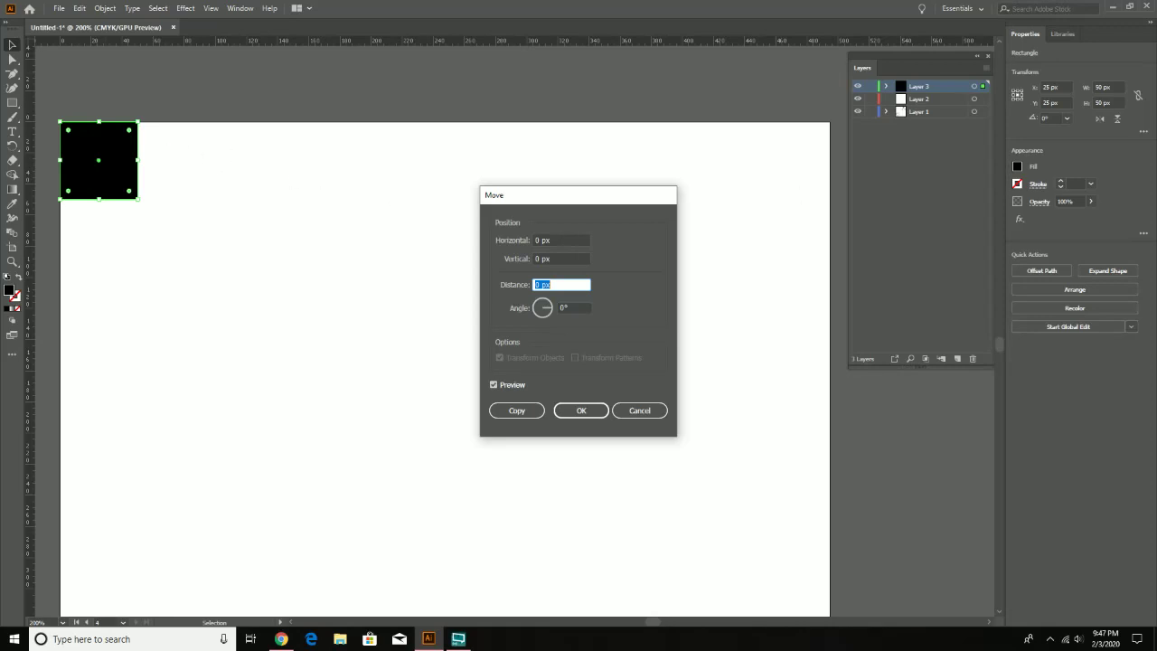
Step: Switch to the Chrome window and examine the black-and-white checkerboard reference image
key(alt+Tab)
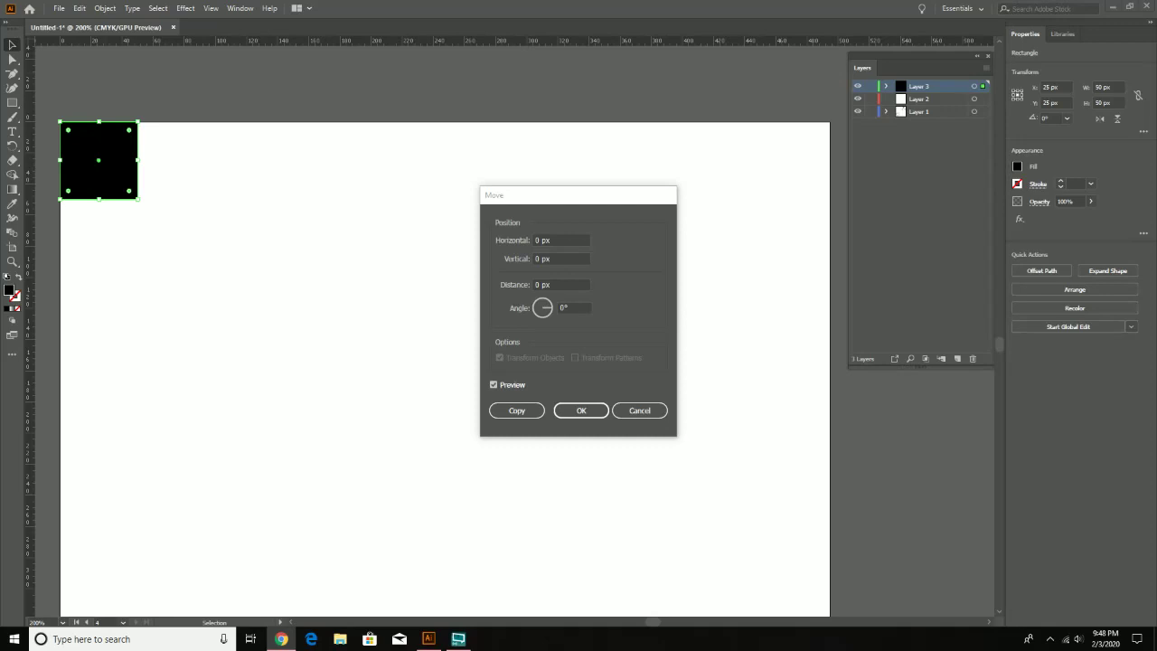
drag(1156, 136, 498, 36)
drag(722, 40, 618, 32)
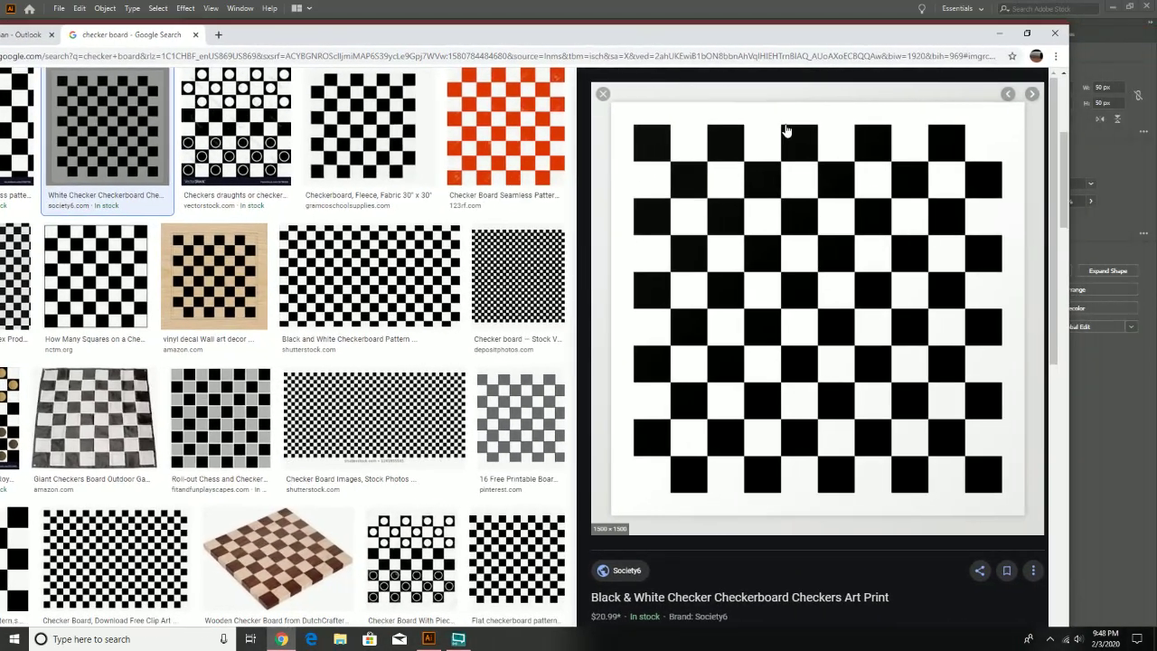
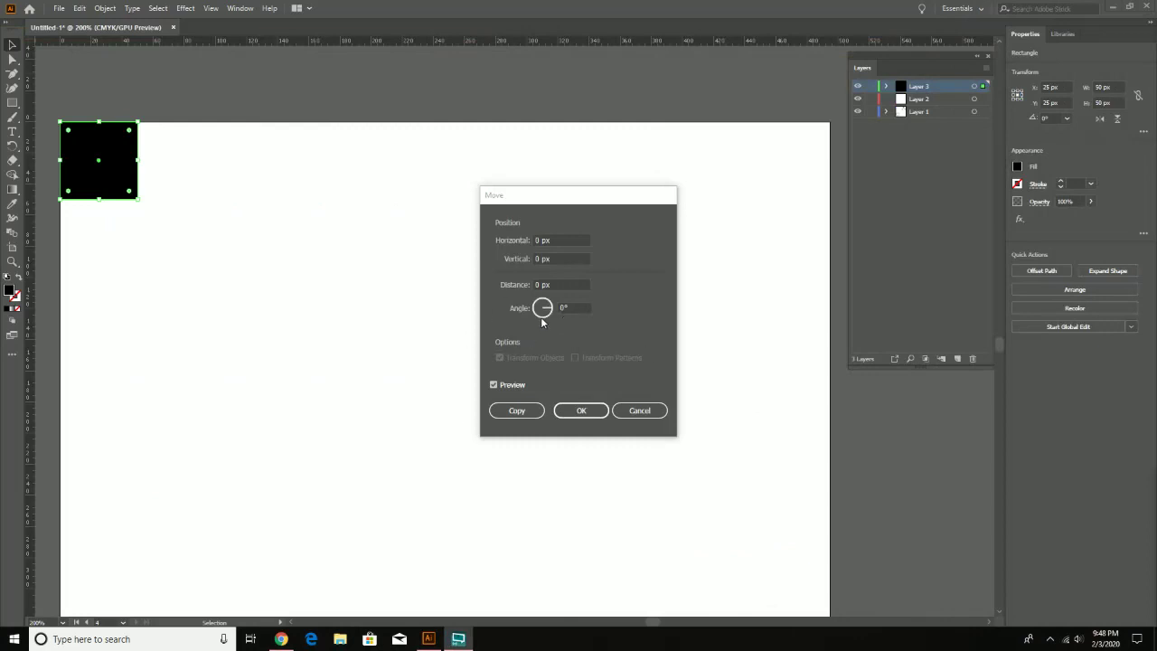
Step: Back in Illustrator, set the horizontal move offset to 100 px and create a copy of the square
click(579, 241)
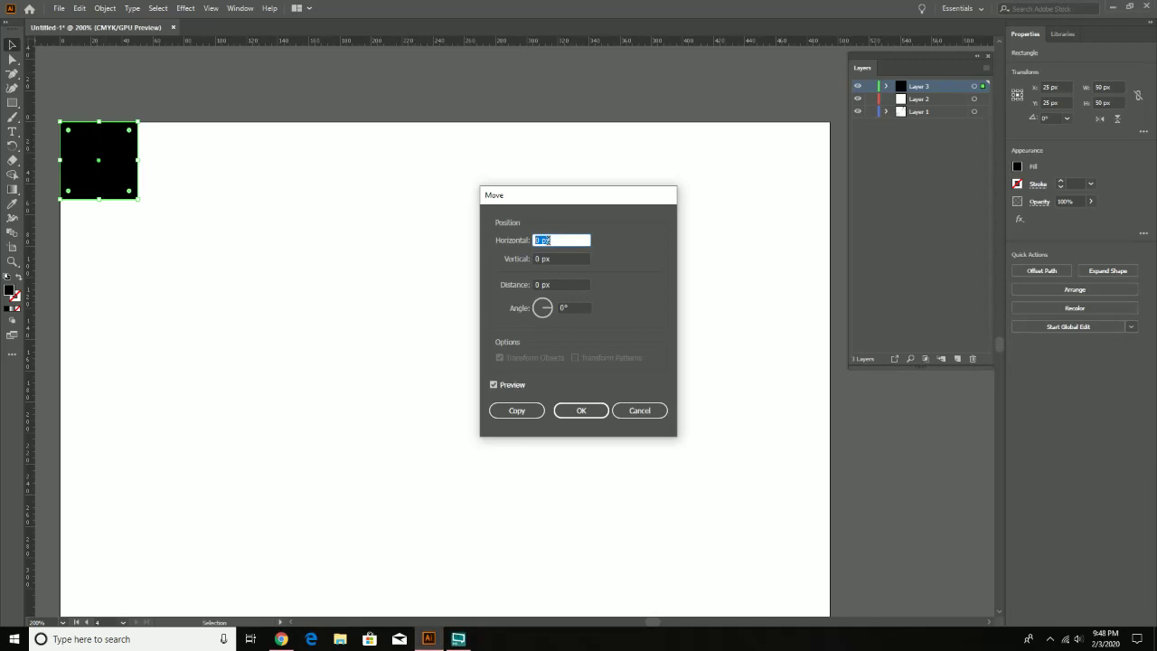
text(100)
click(517, 412)
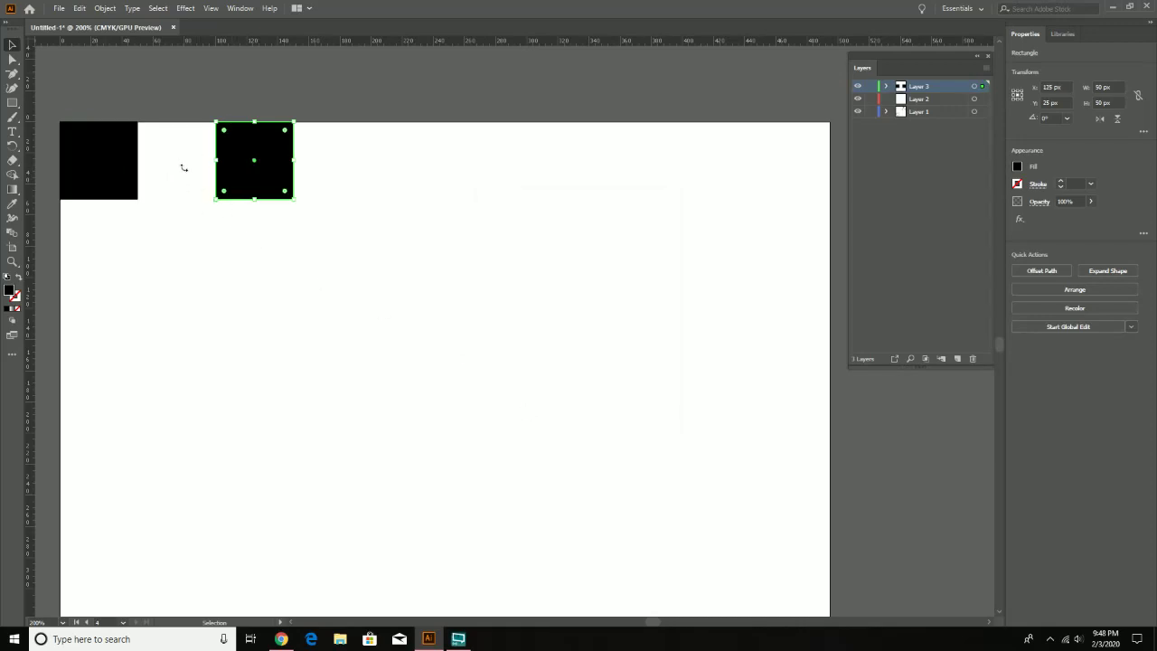
Step: Add a third square to the row by repeating the 100 px copy with Transform Again
click(113, 9)
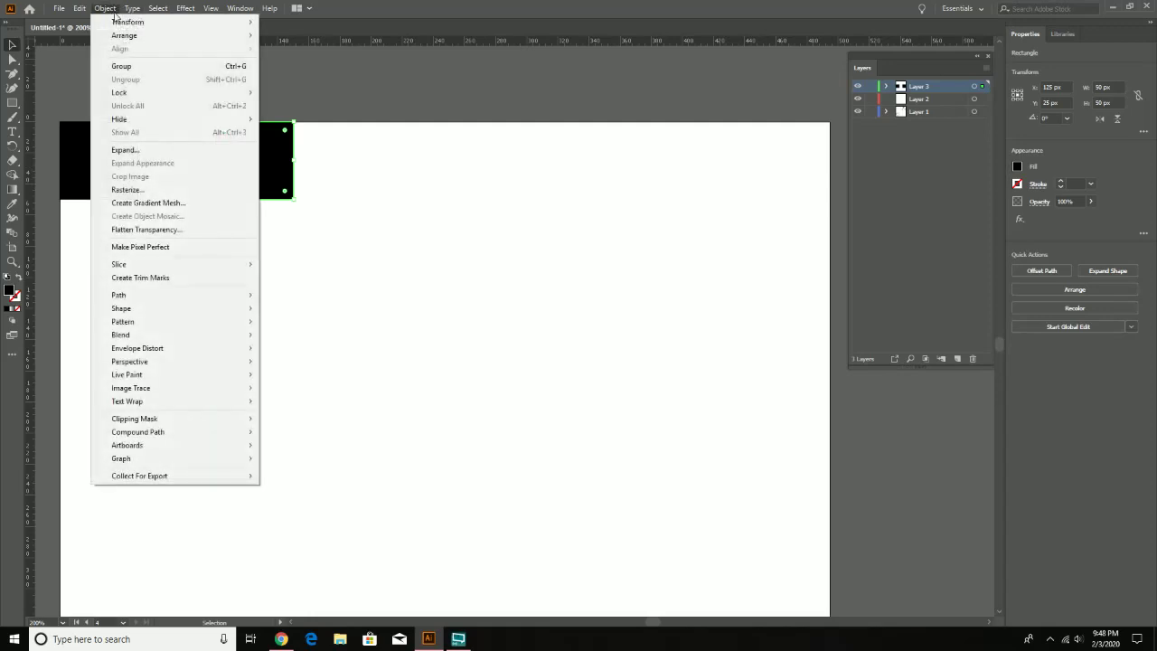
click(269, 8)
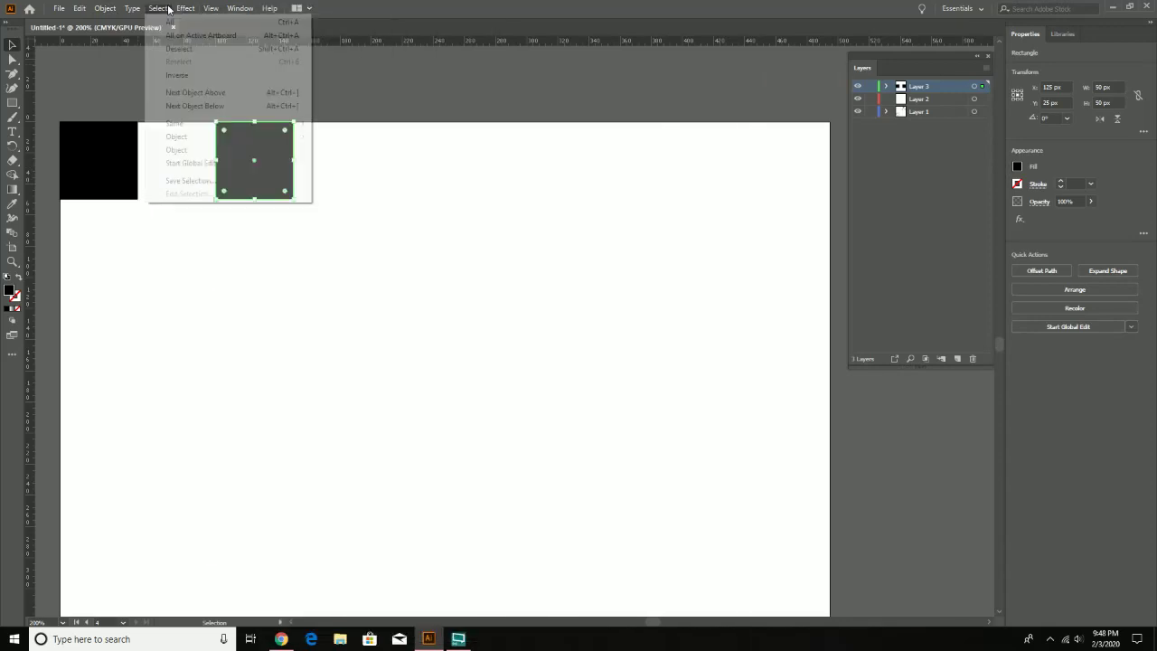
mouse_move(115, 10)
mouse_move(189, 23)
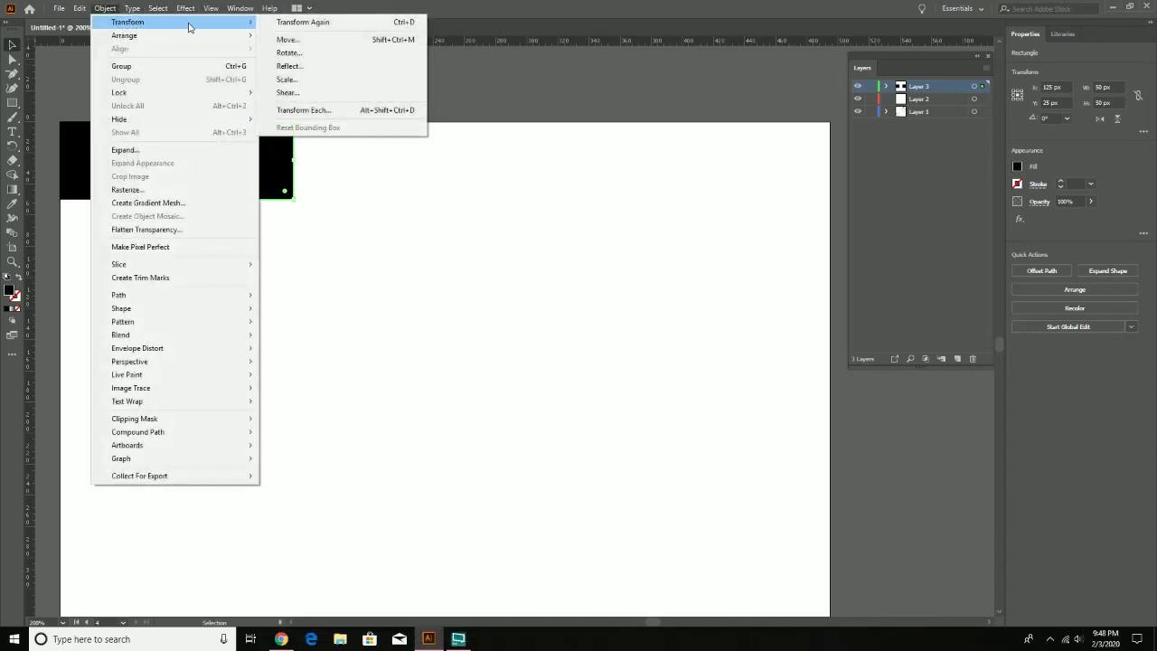
click(284, 22)
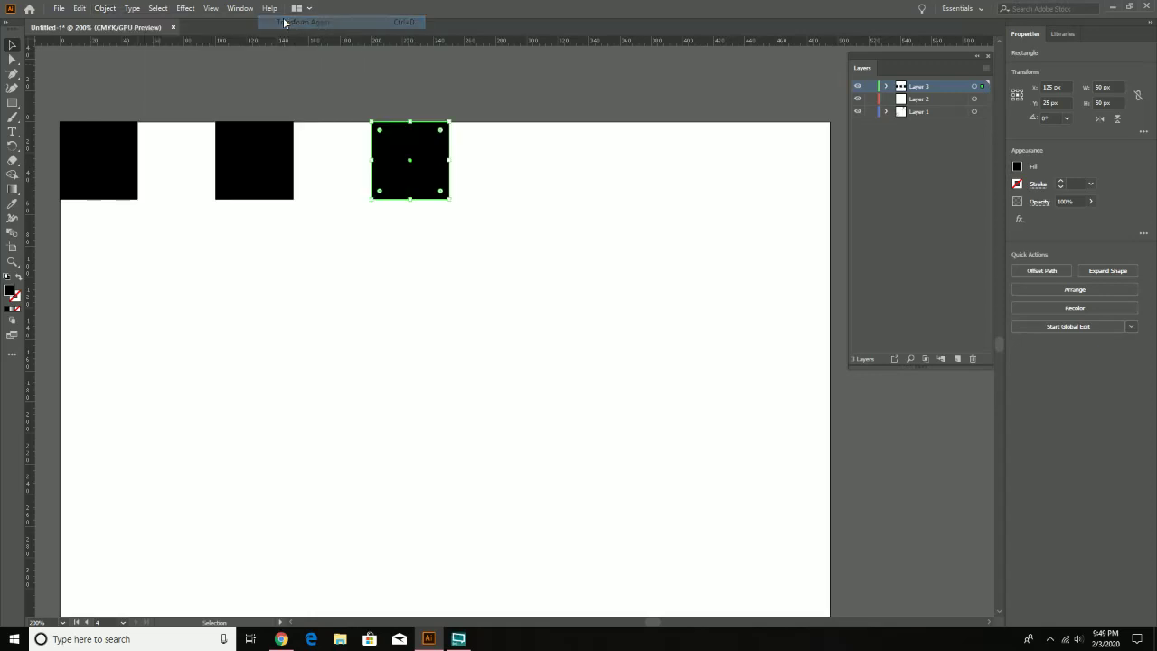
Step: Repeat Transform Again two more times to make a row of five squares, and select the whole row
click(105, 8)
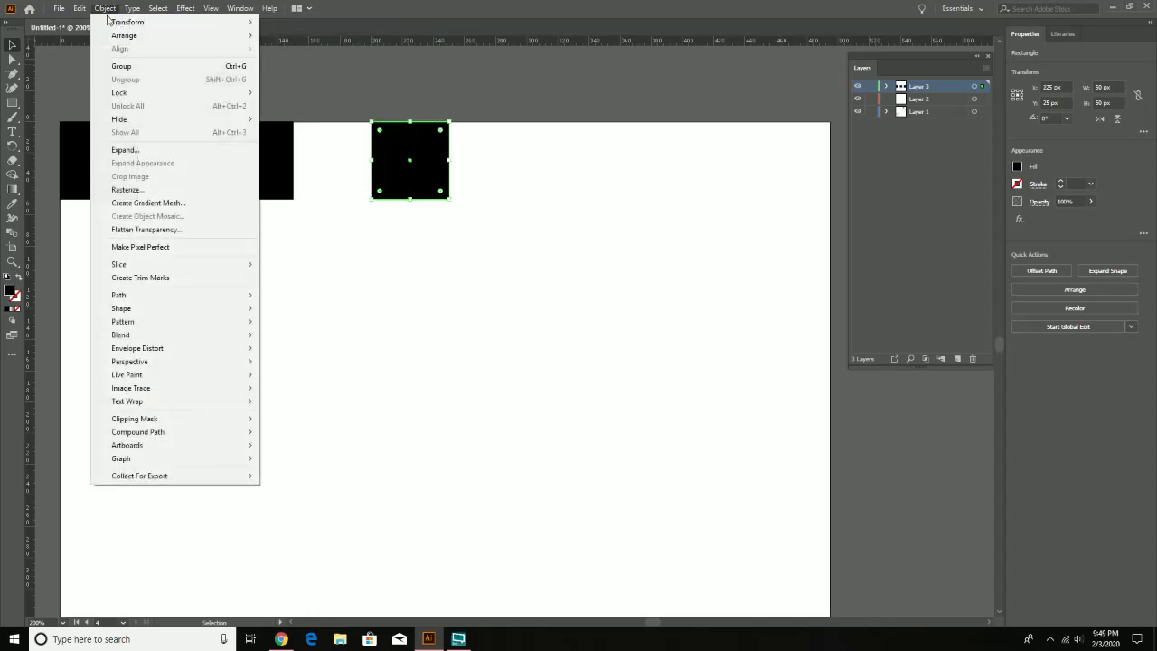
mouse_move(269, 9)
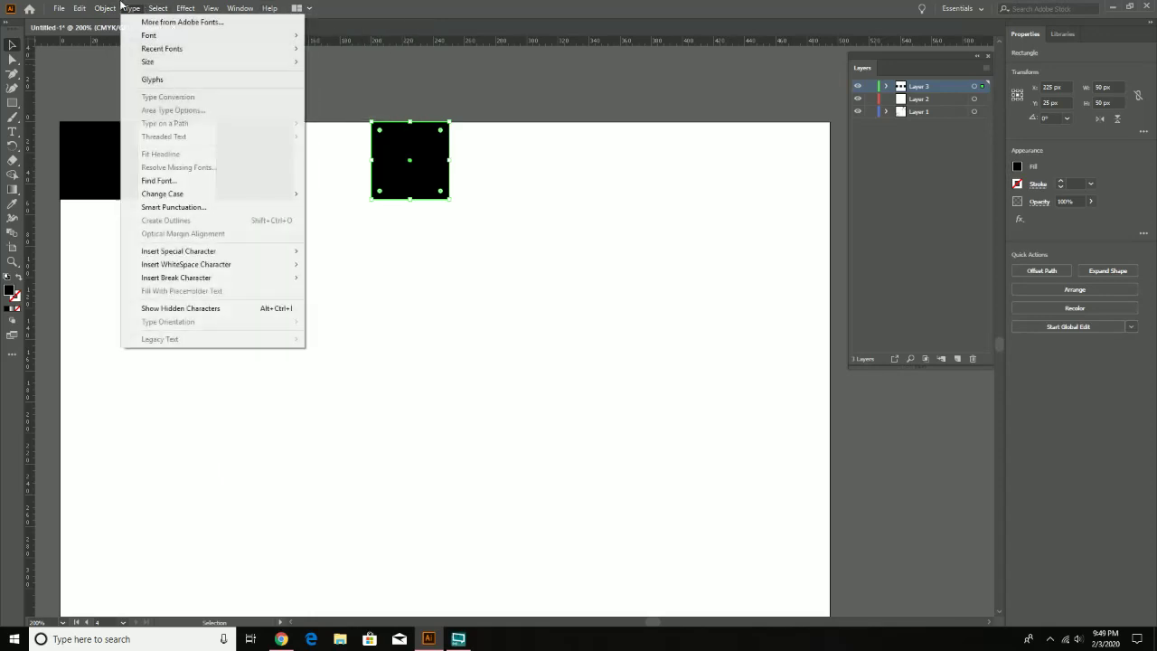
mouse_move(105, 8)
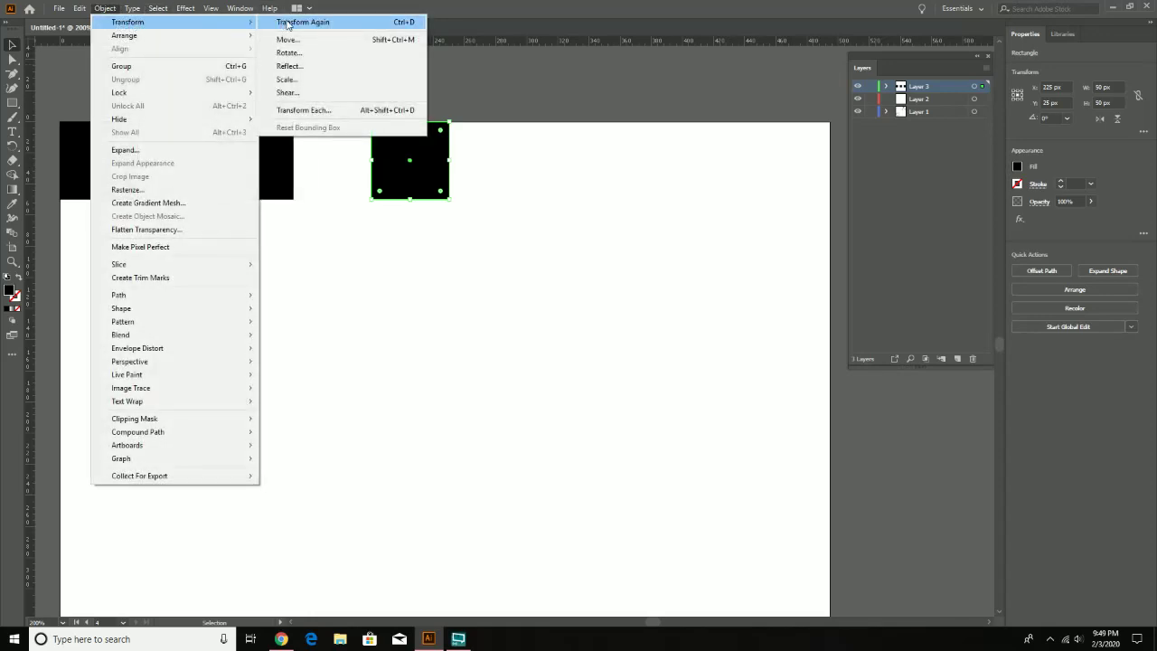
click(288, 23)
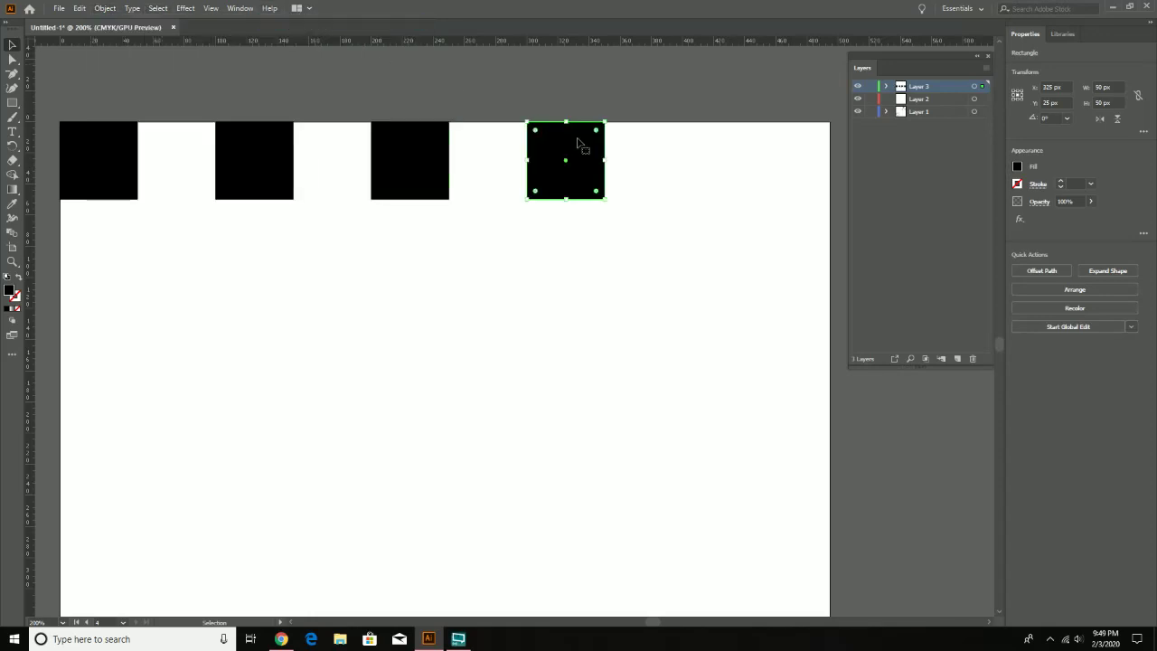
key(a)
key(ctrl+d)
key(v)
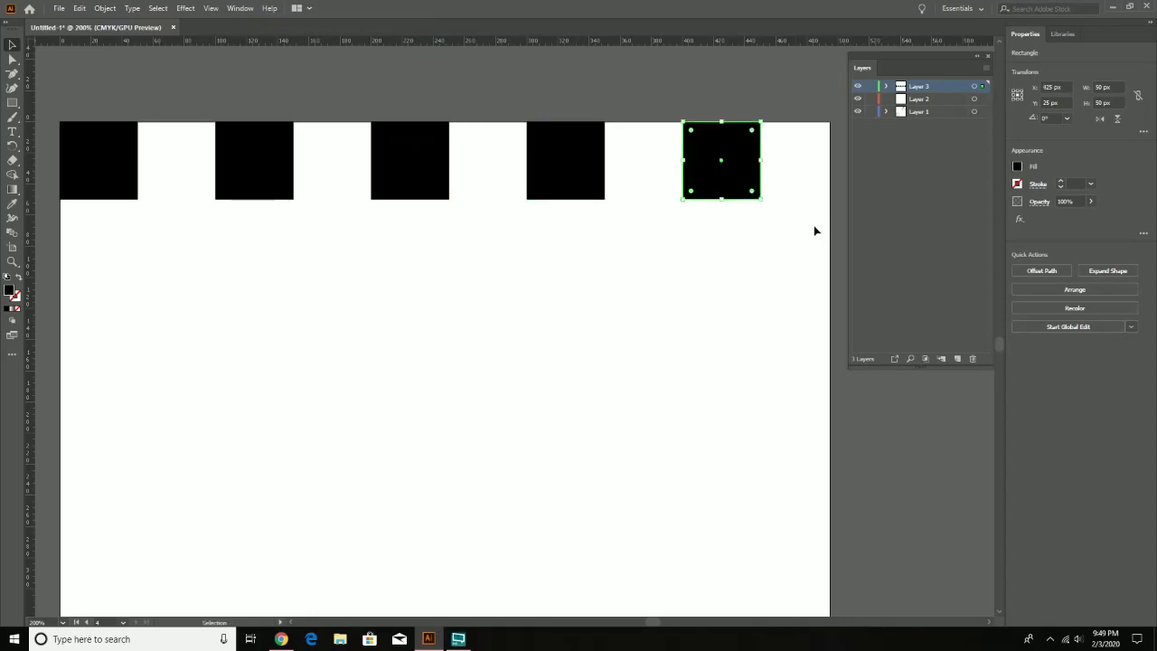
drag(816, 234, 113, 113)
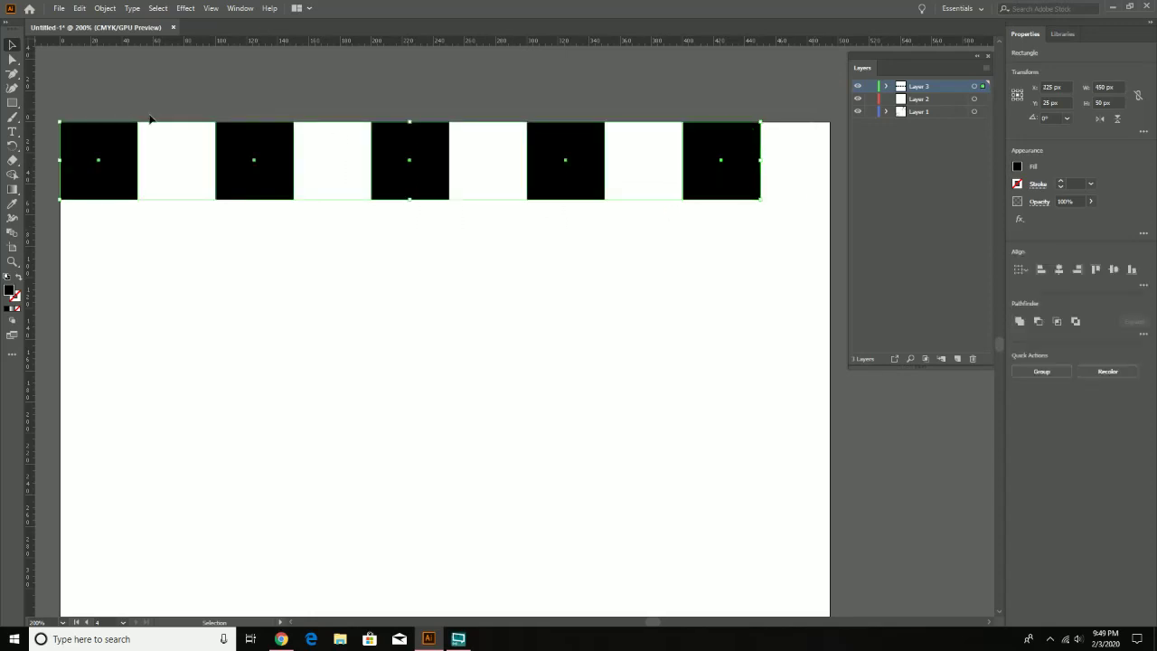
Step: Try moving the selected row of squares 0 px horizontally and 50 px vertically without copying, and undo the move
click(103, 9)
mouse_move(118, 21)
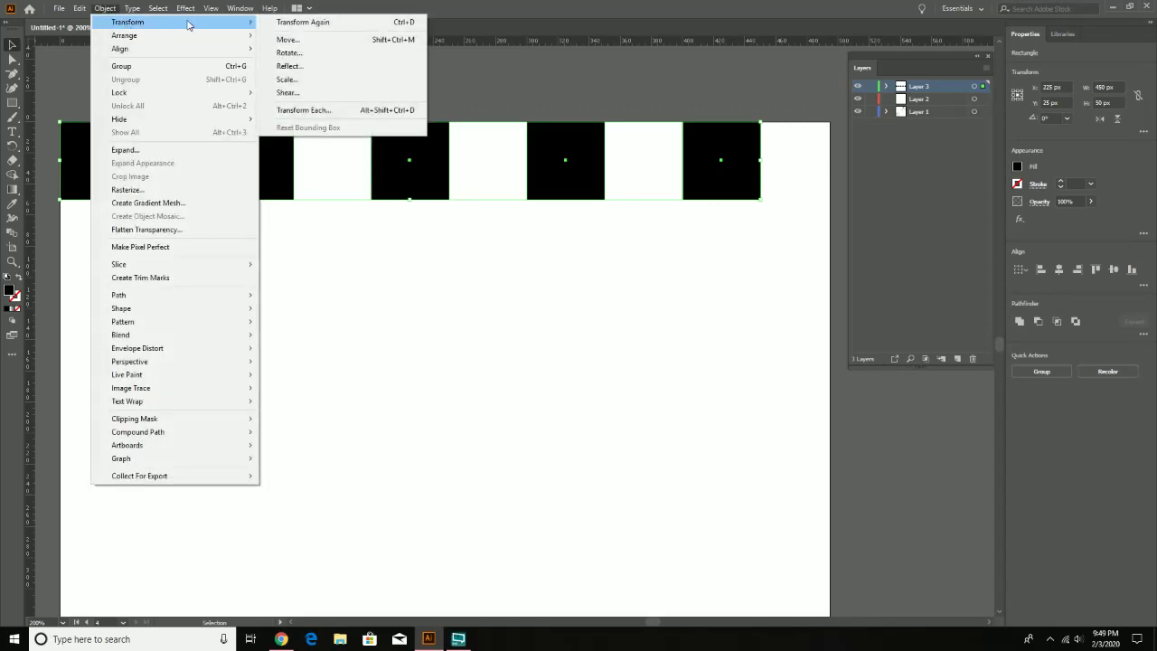
click(308, 40)
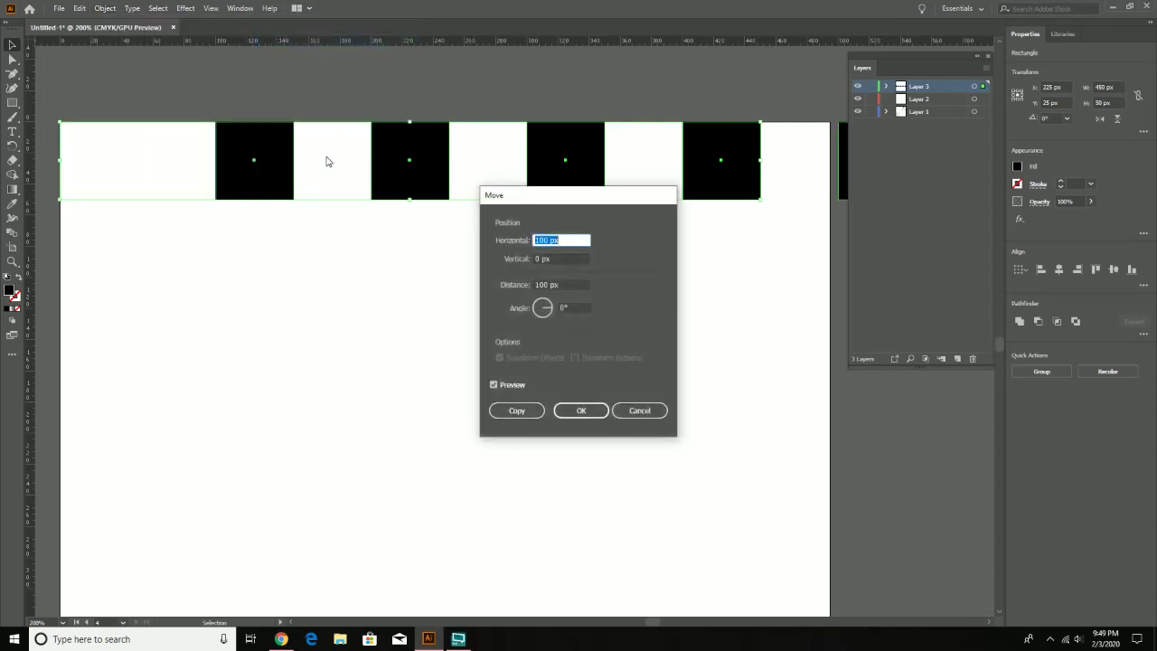
text(0)
key(Tab)
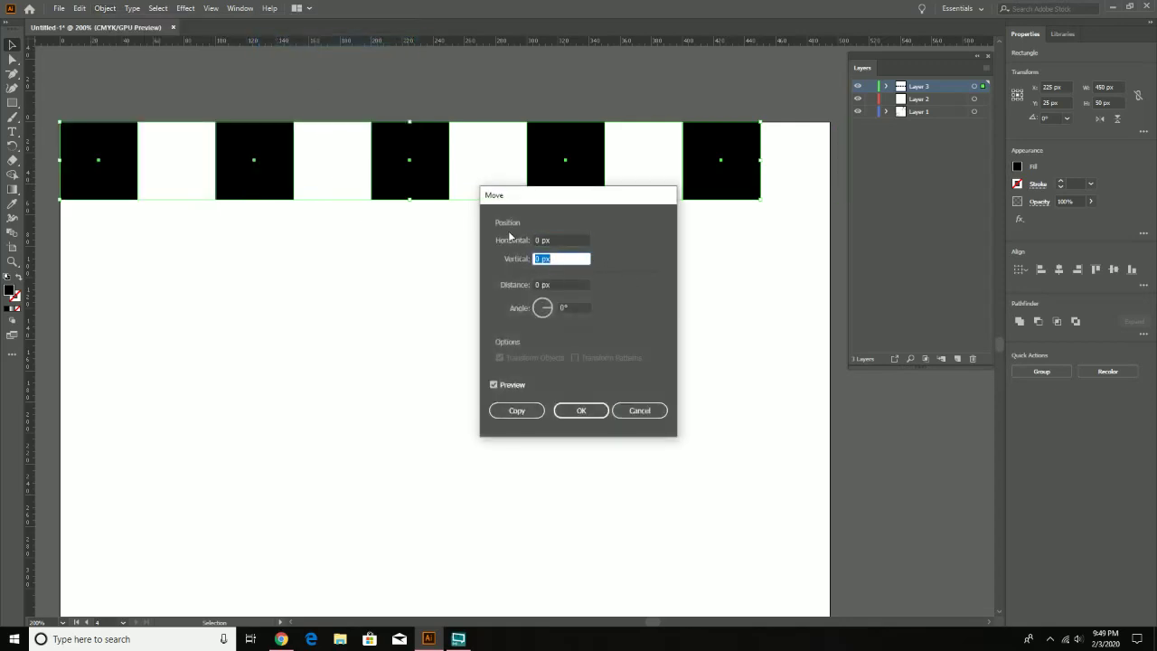
text(50)
click(581, 411)
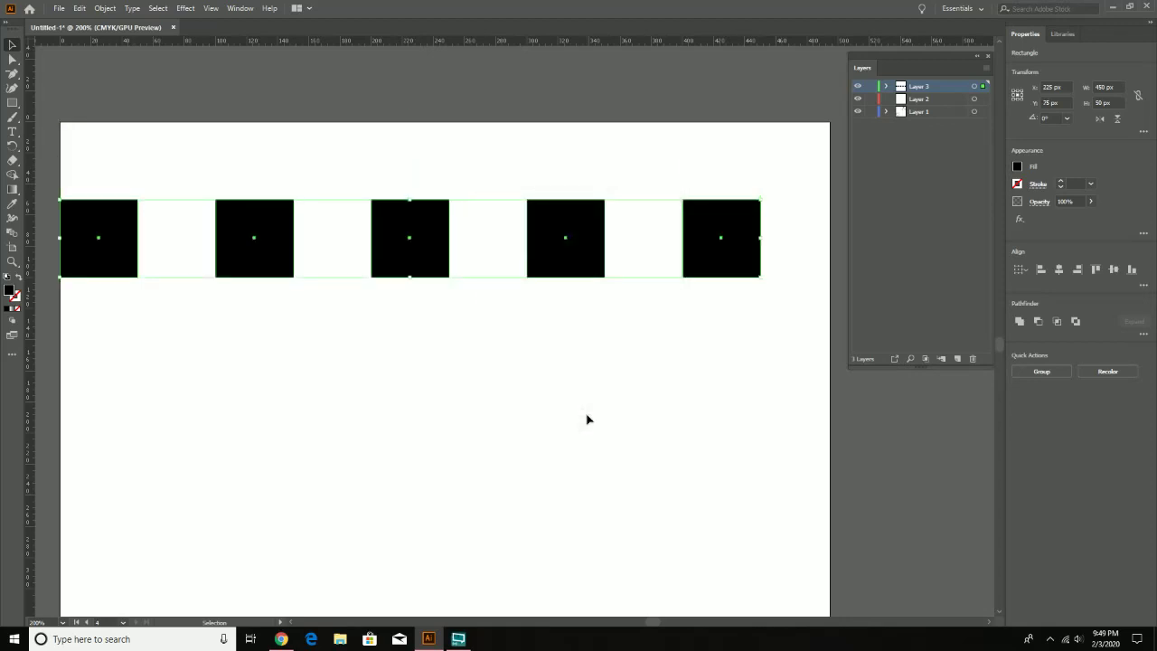
key(ctrl+z)
Step: Create a copy of the five-square row with the Move command, offset 0 px horizontally and 50 px vertically
click(105, 8)
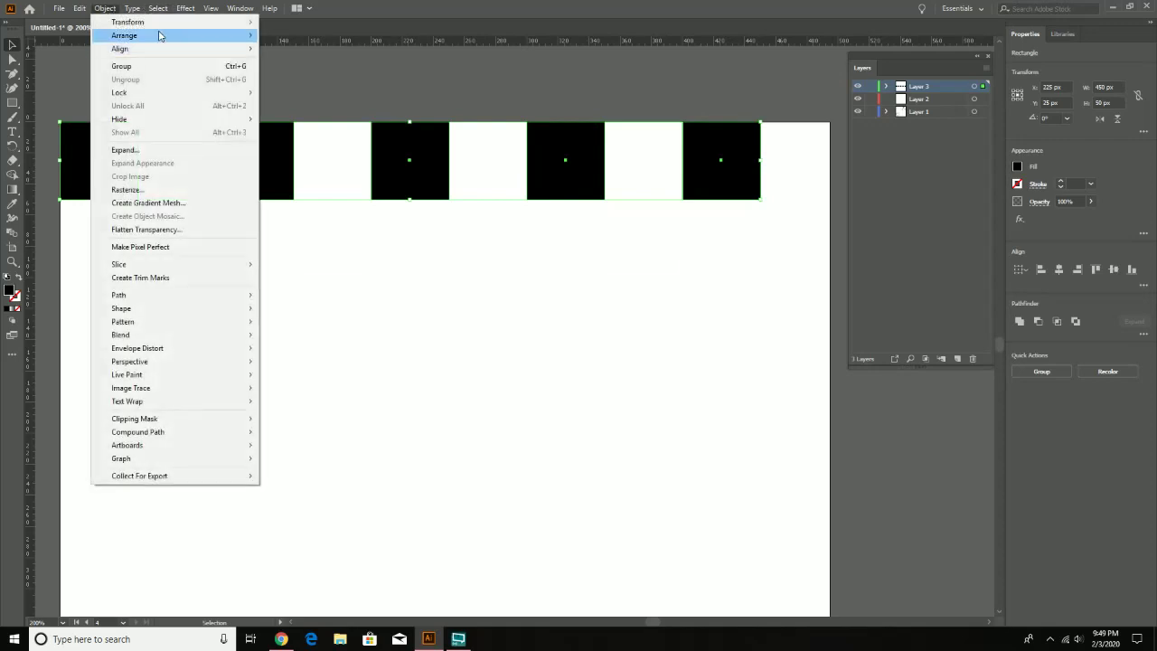
mouse_move(135, 22)
click(331, 39)
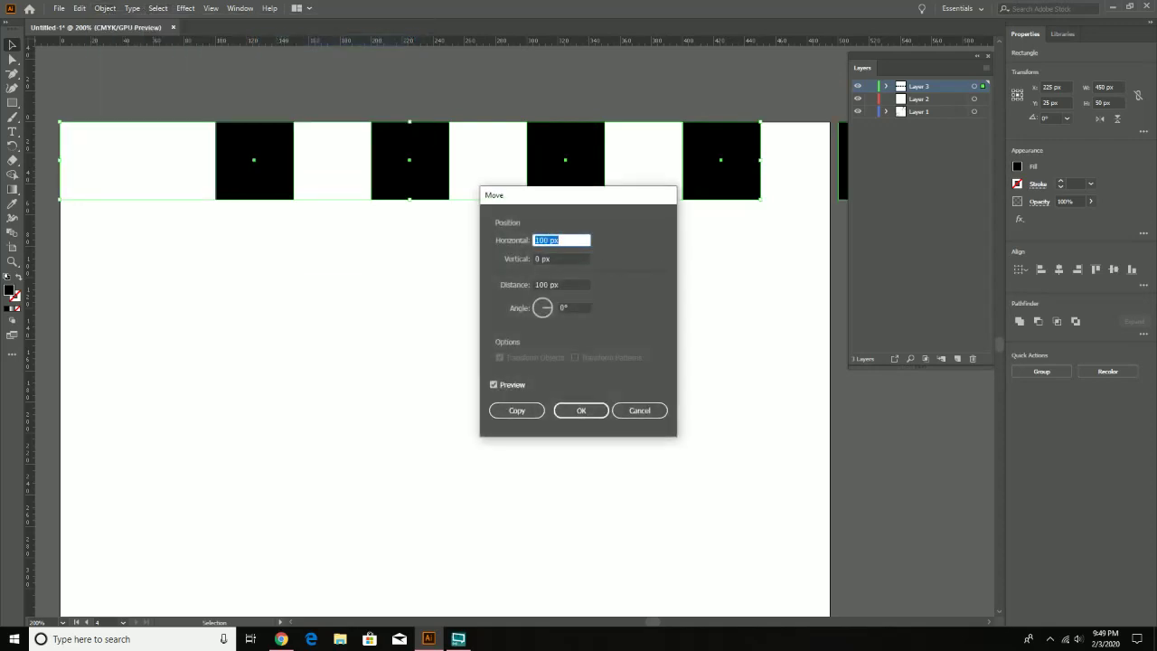
text(0)
key(Tab)
text(5)
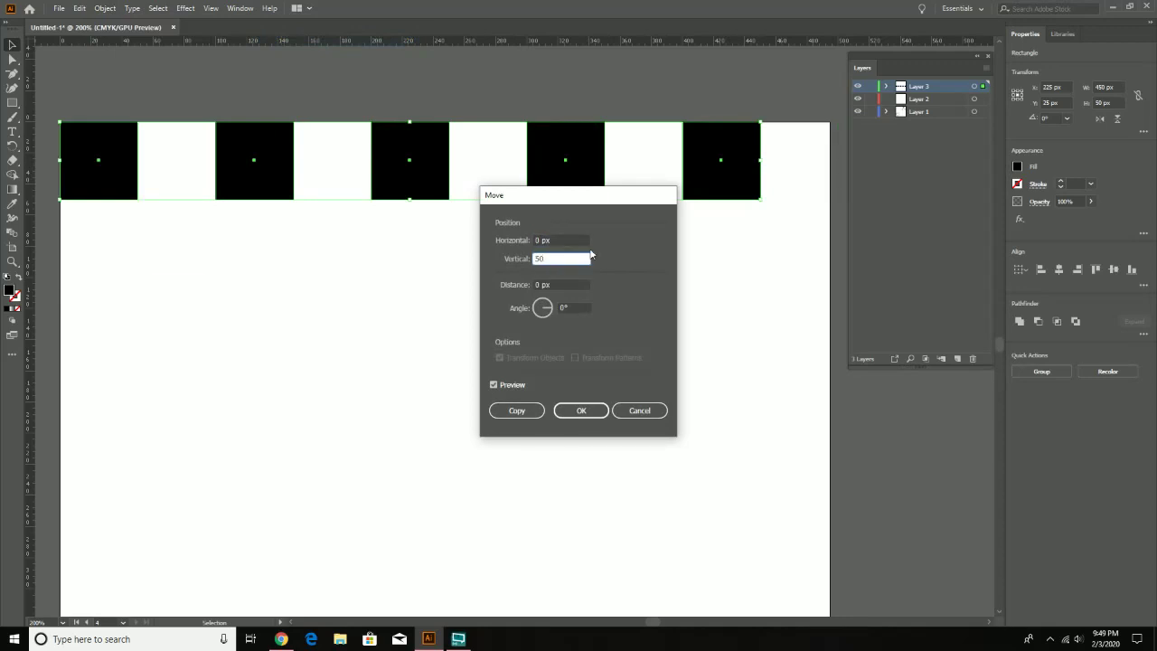
text(0)
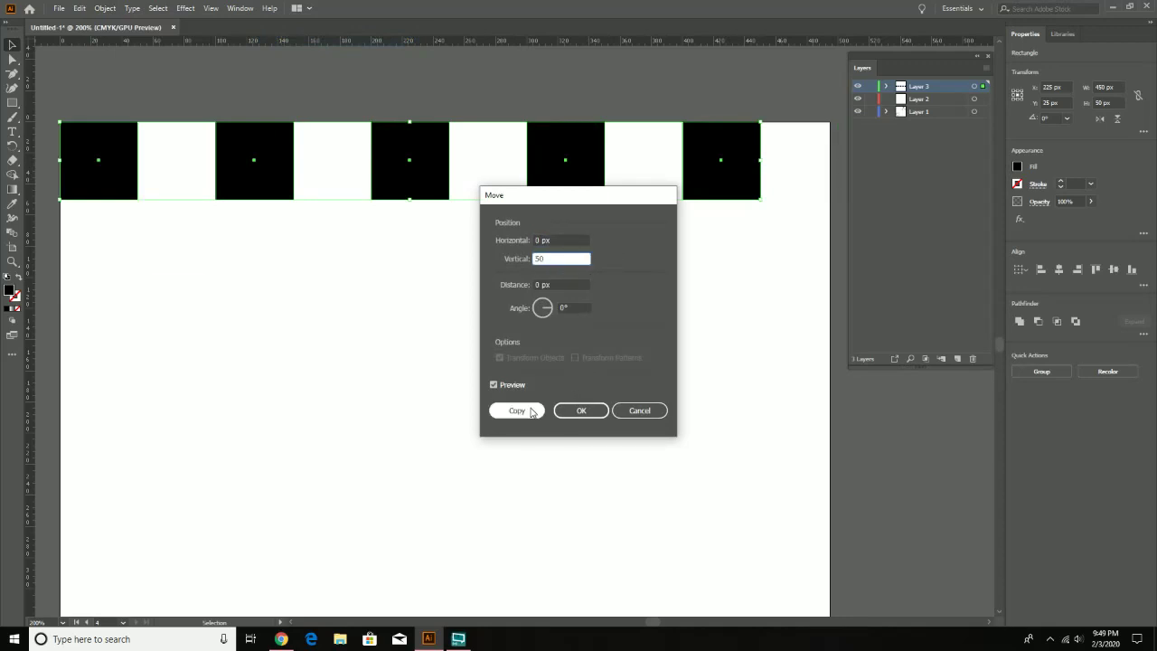
key(Tab)
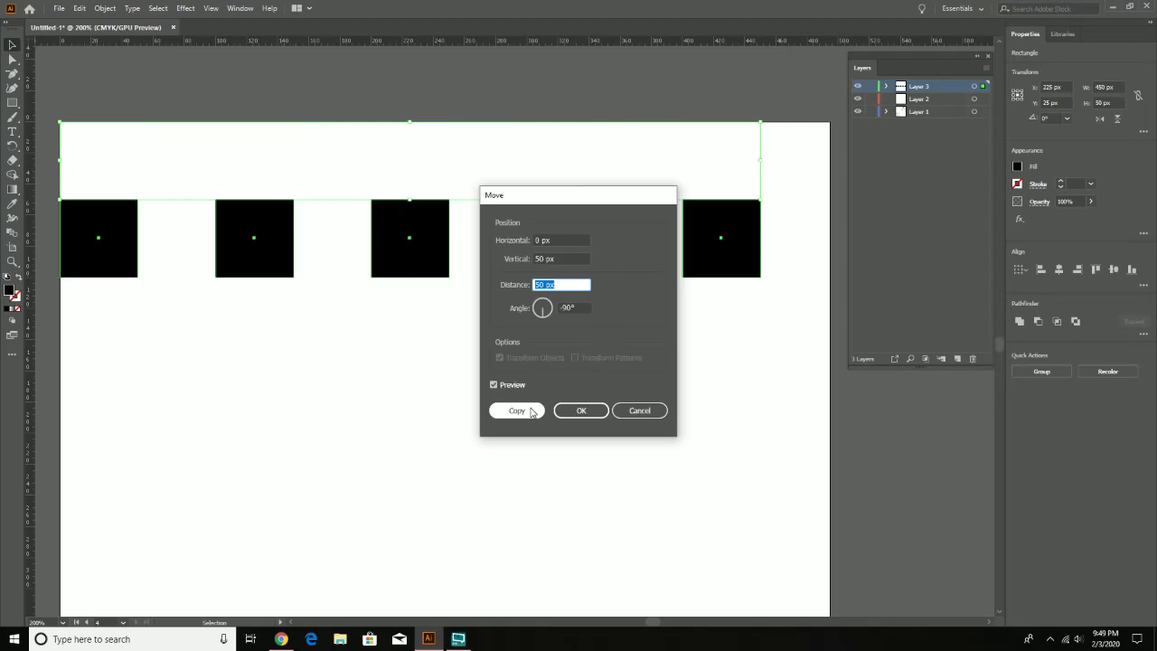
click(533, 413)
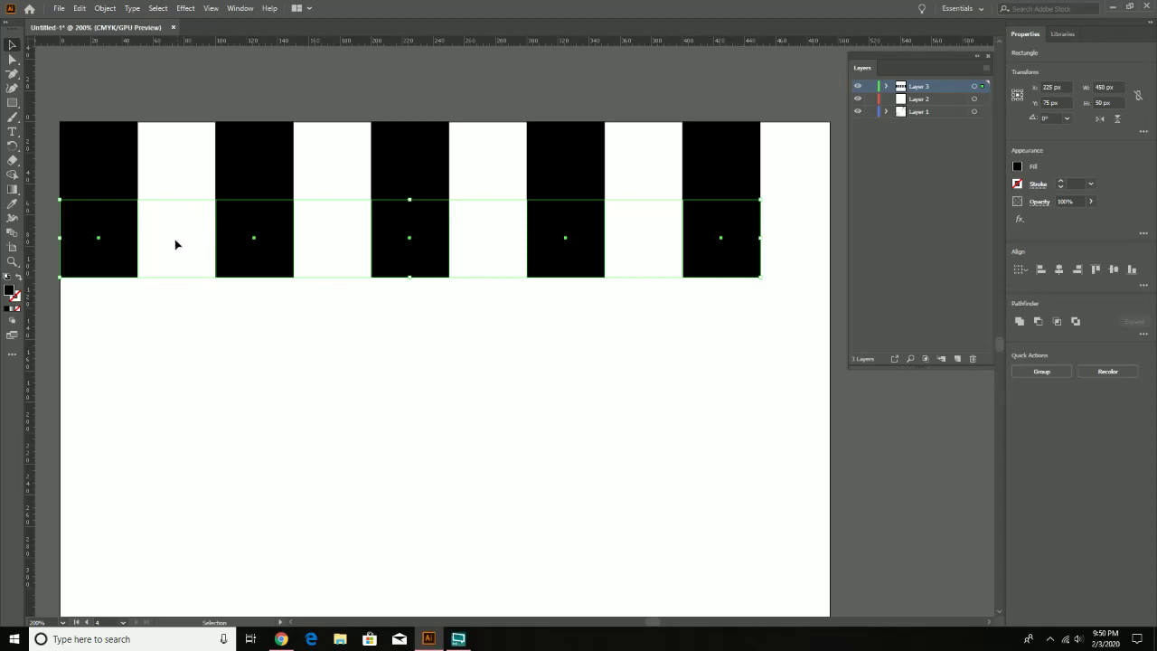
Step: Move the copied second row of squares 50 px horizontally and 0 px vertically without copying it, and deselect it
click(105, 8)
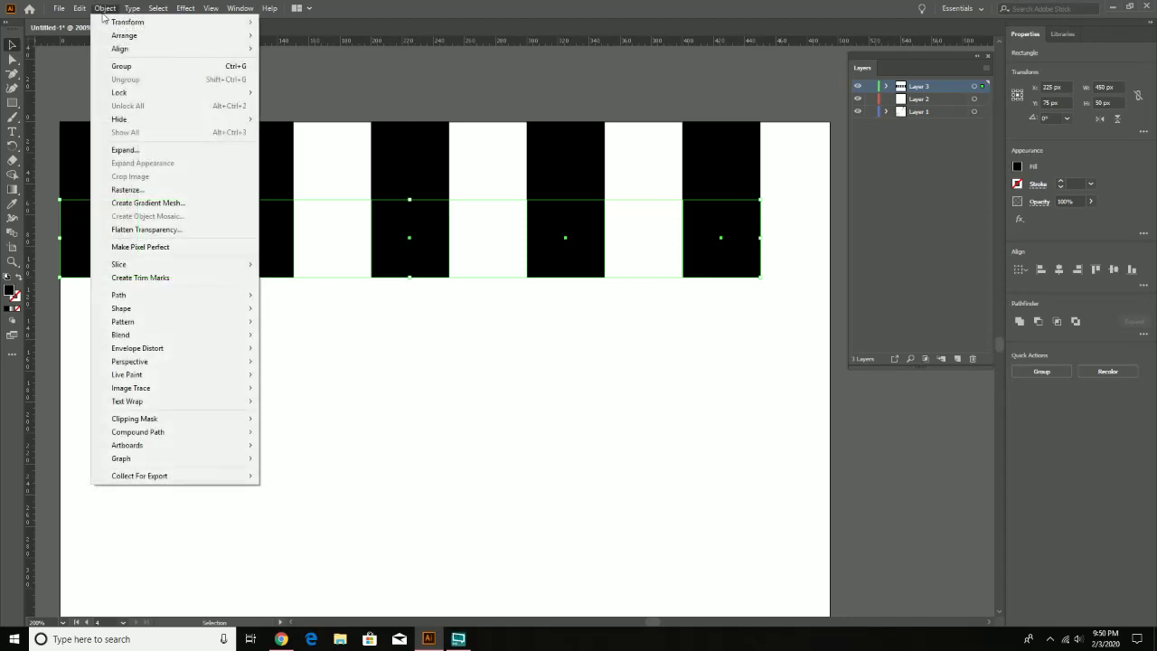
mouse_move(146, 25)
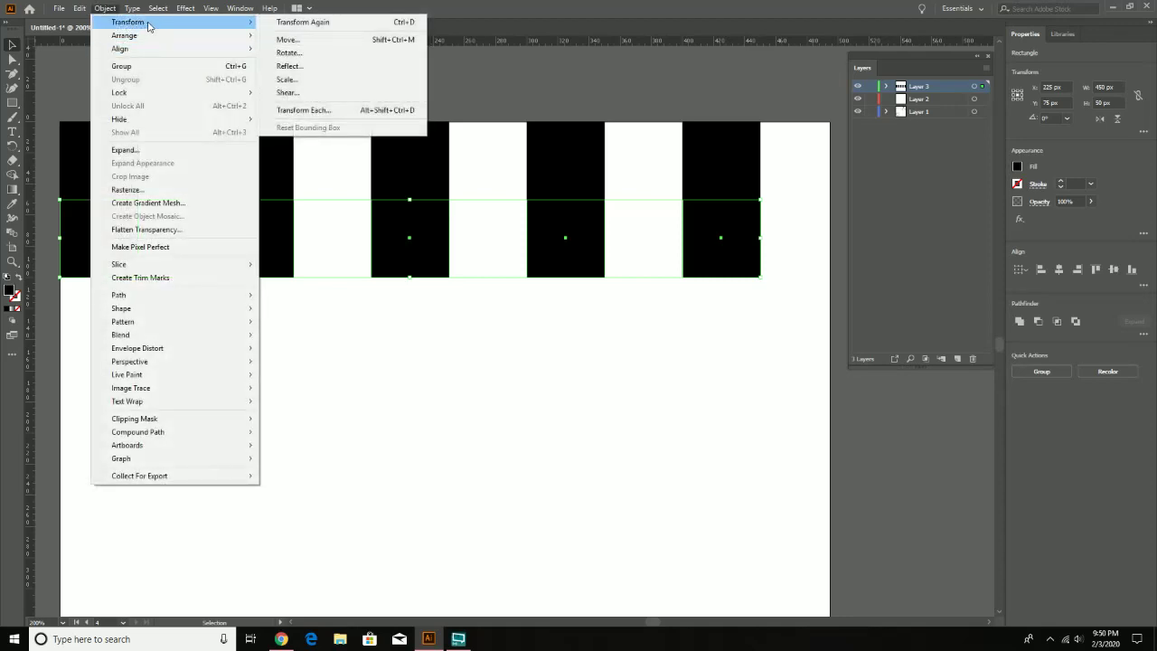
click(325, 41)
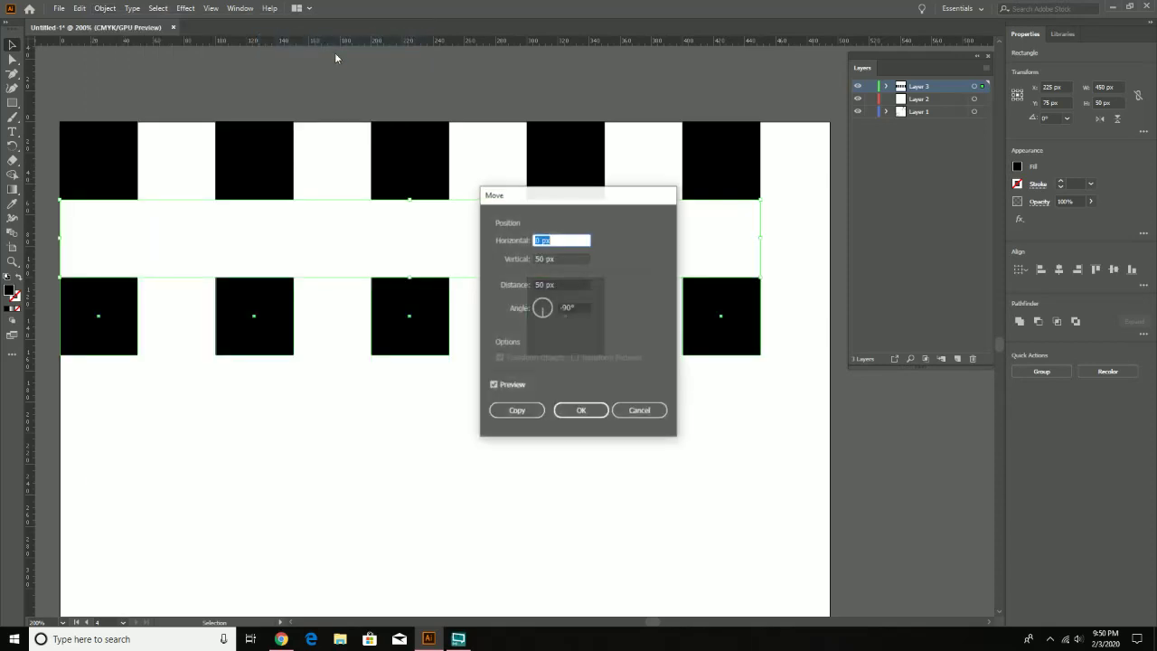
key(Tab)
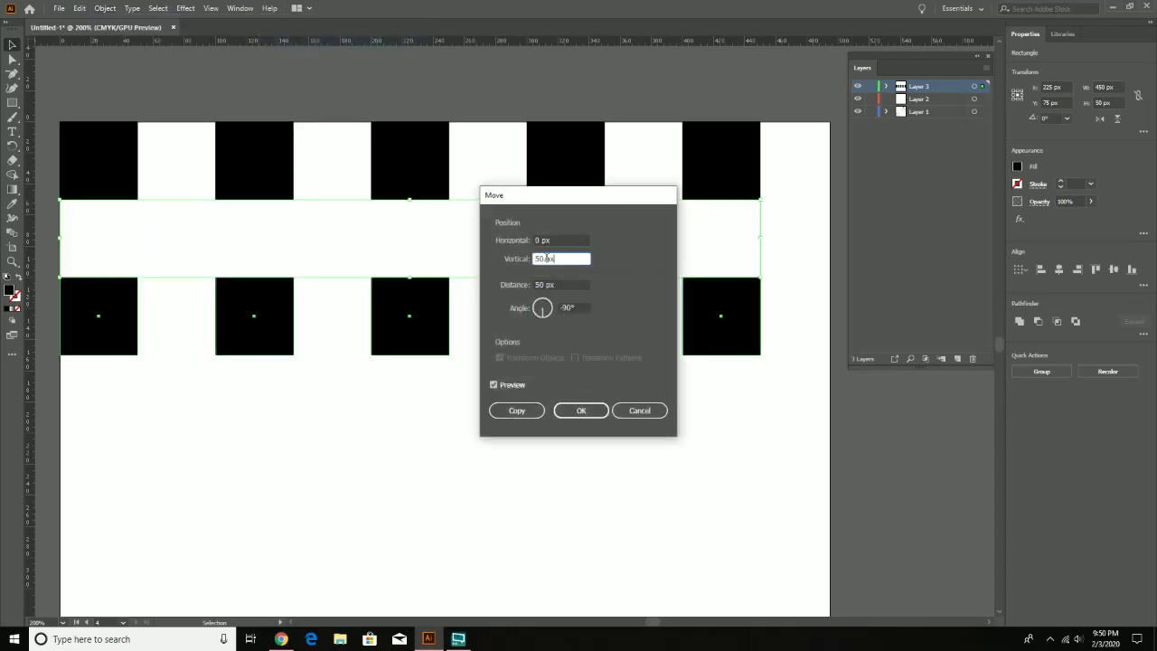
text(0)
key(shift+Tab)
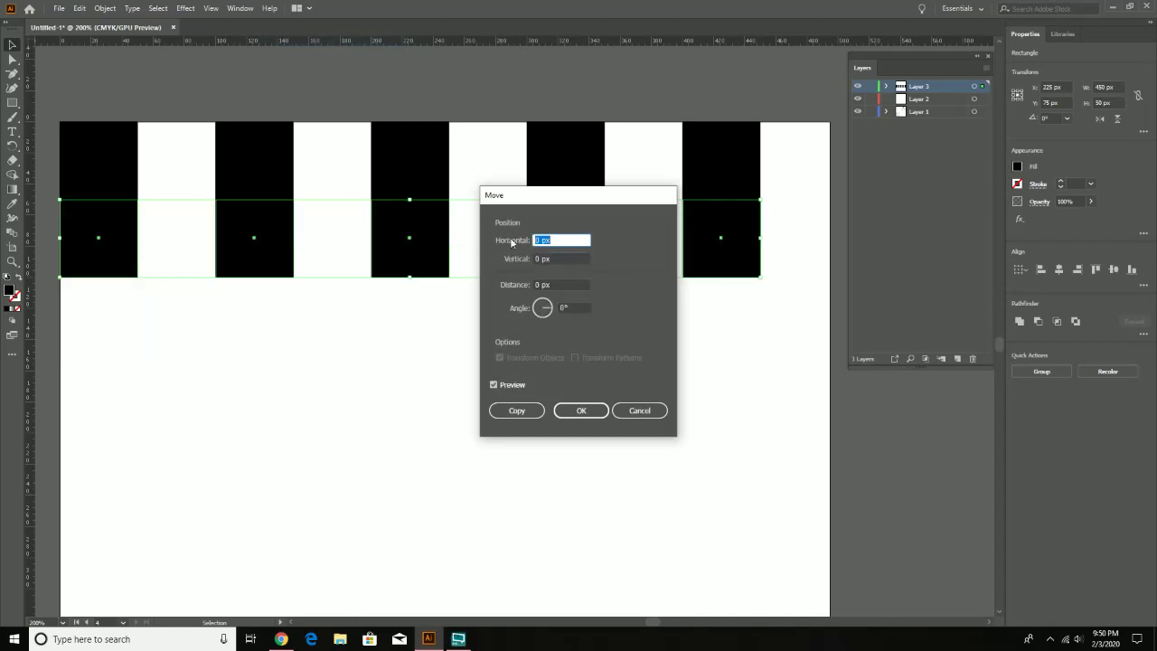
text(50)
key(Tab)
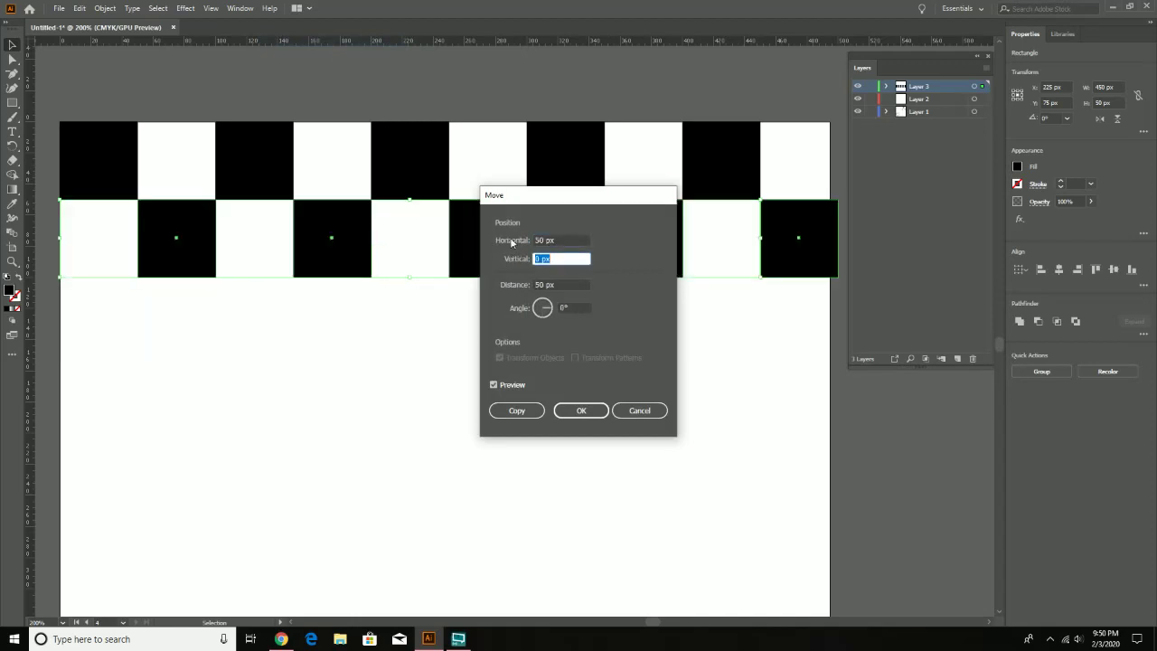
click(588, 413)
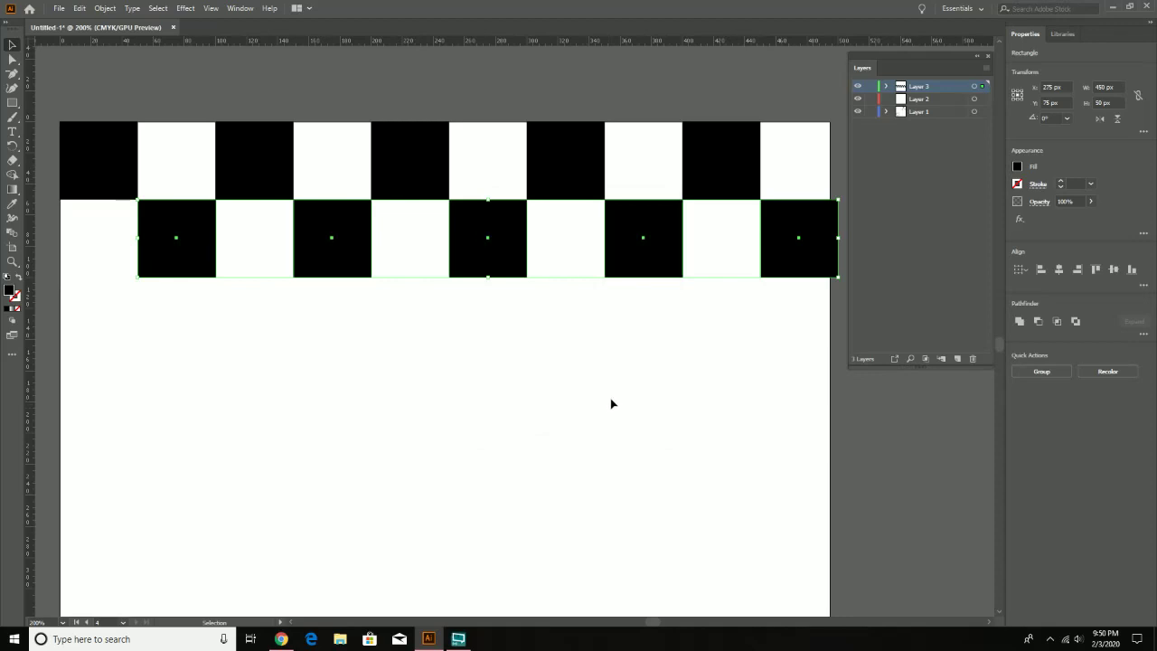
click(701, 384)
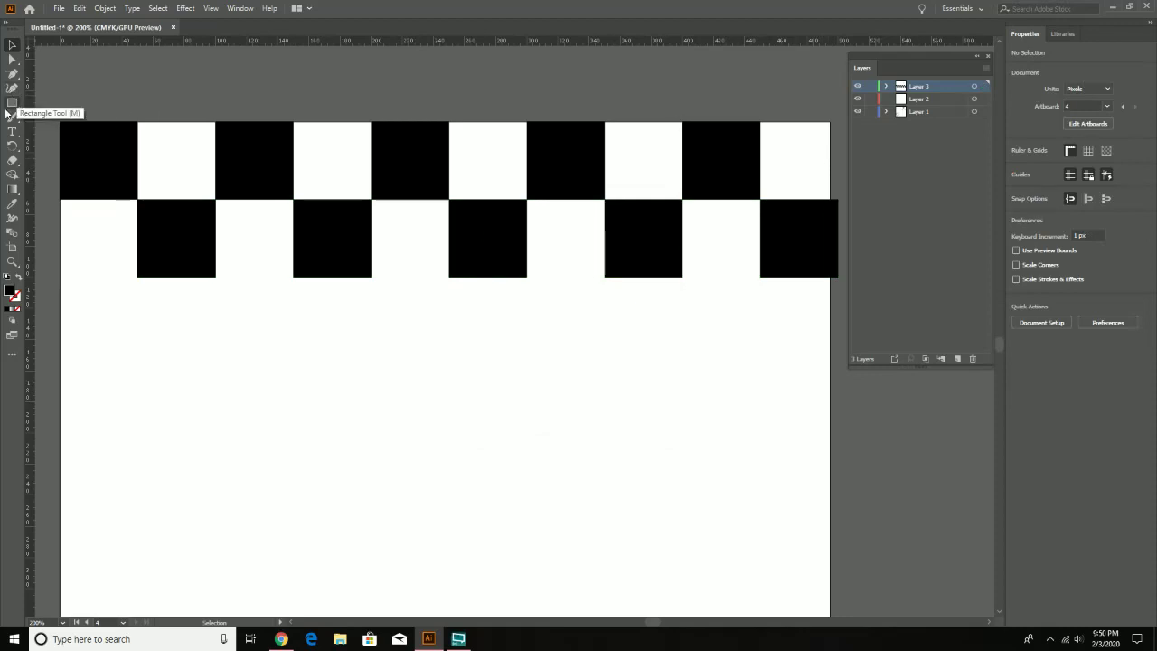
Step: Select both staggered rows and create a copy with the Move command, offset 0 px horizontally and 100 px vertically
drag(62, 81, 835, 349)
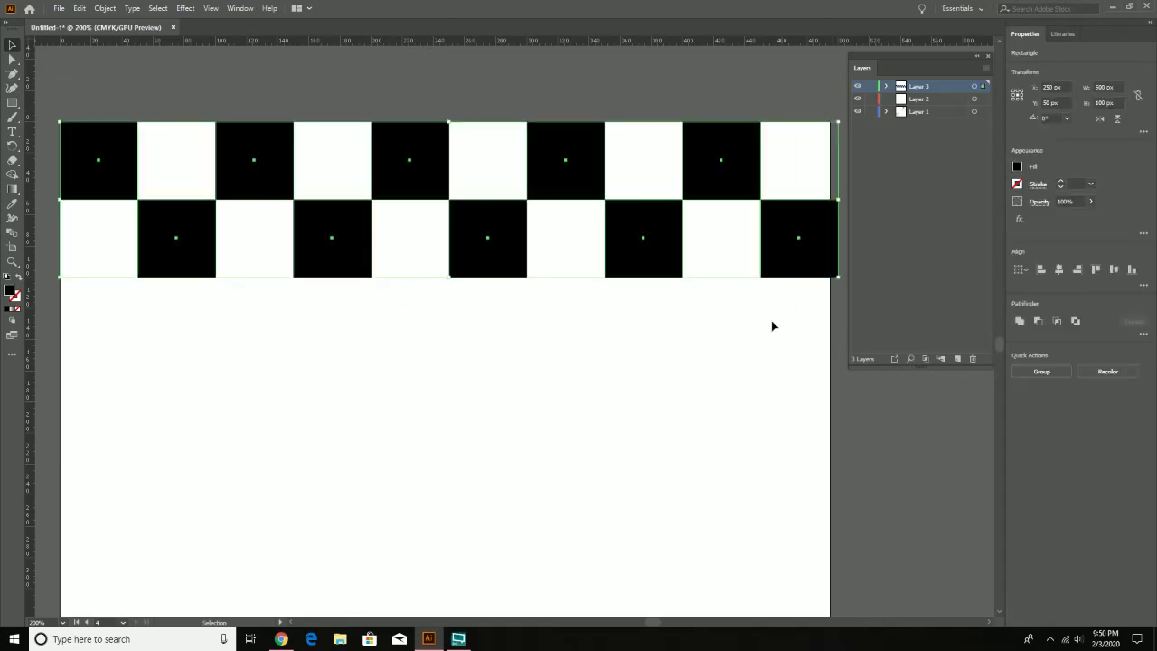
click(105, 8)
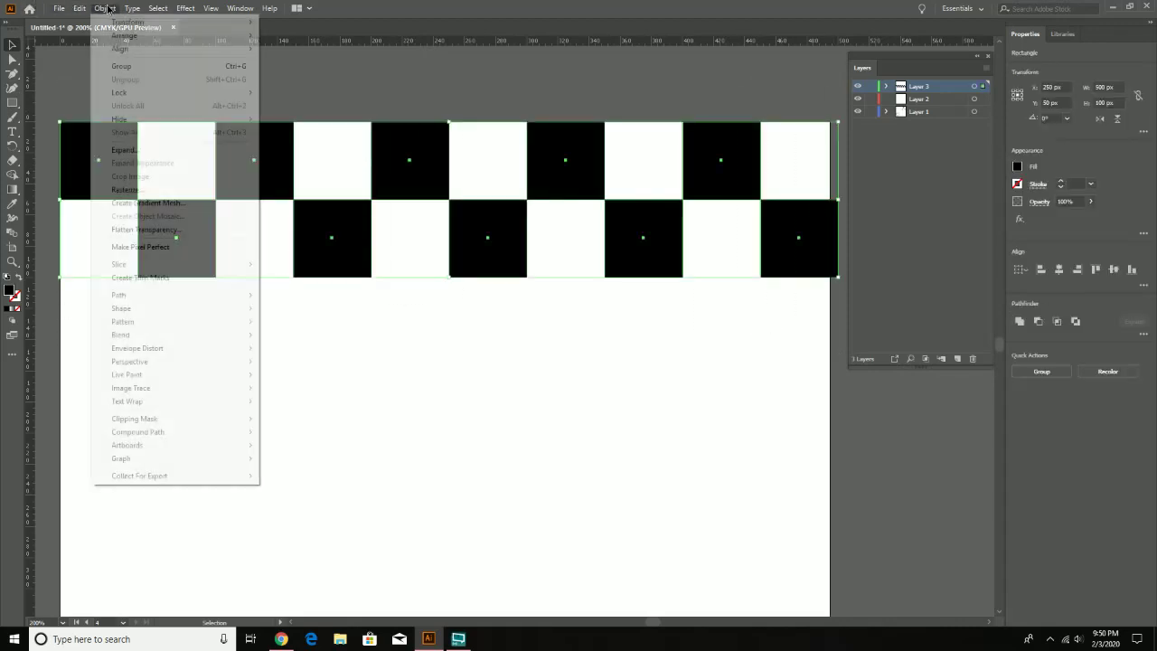
mouse_move(116, 21)
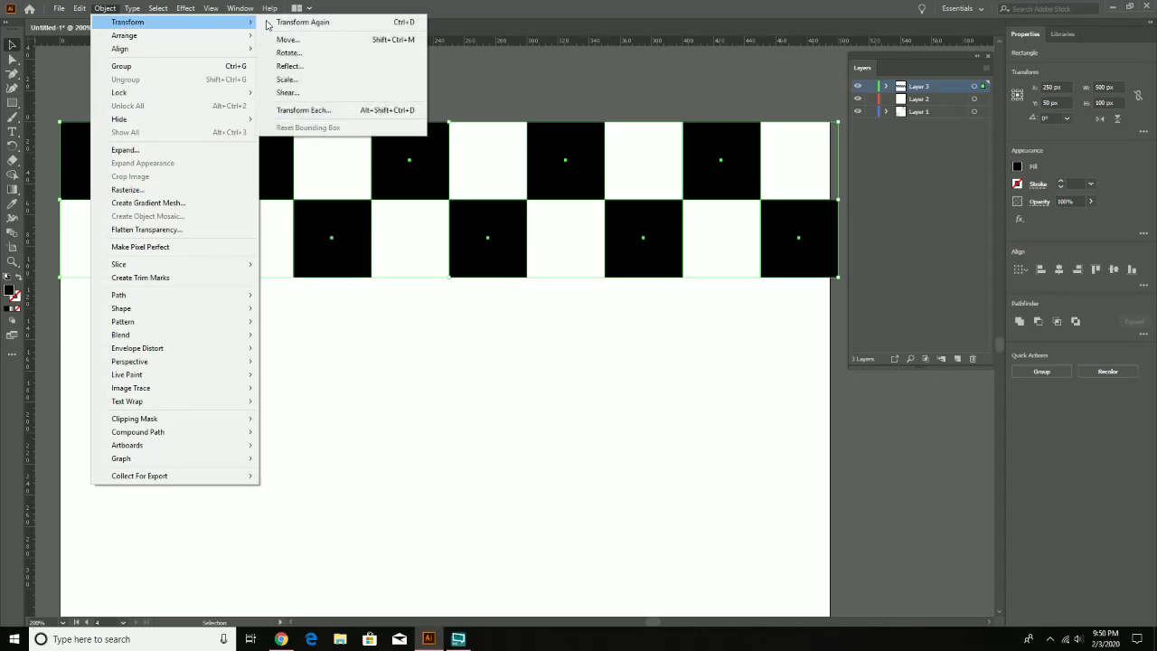
click(326, 37)
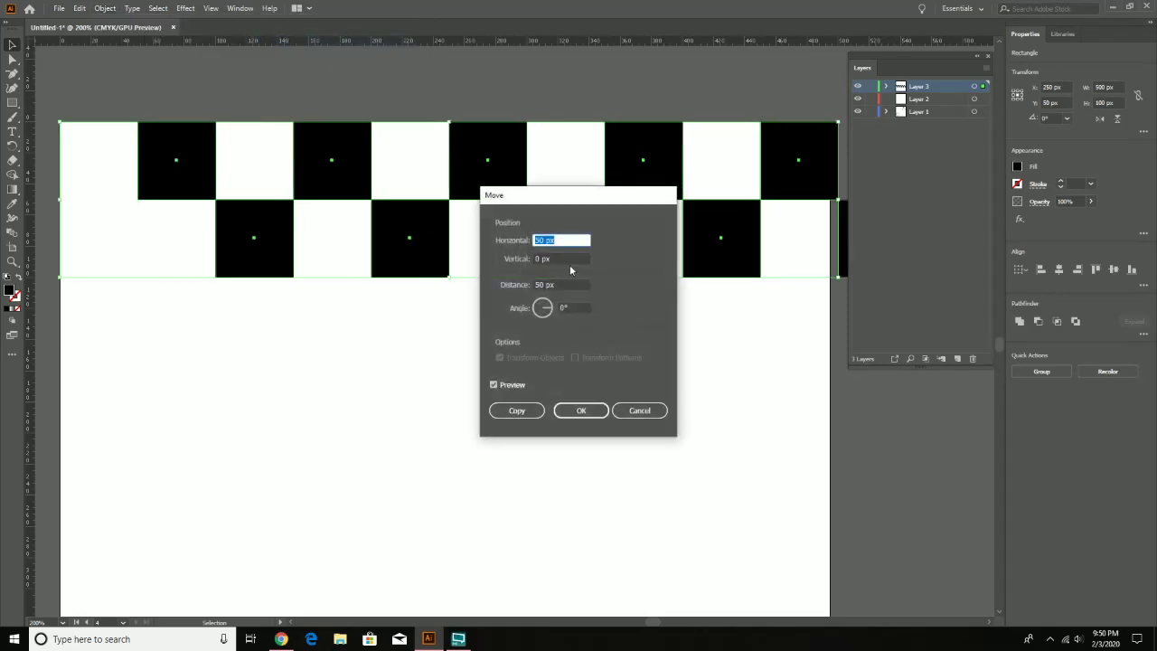
click(557, 240)
drag(557, 240, 464, 238)
text(0)
key(Tab)
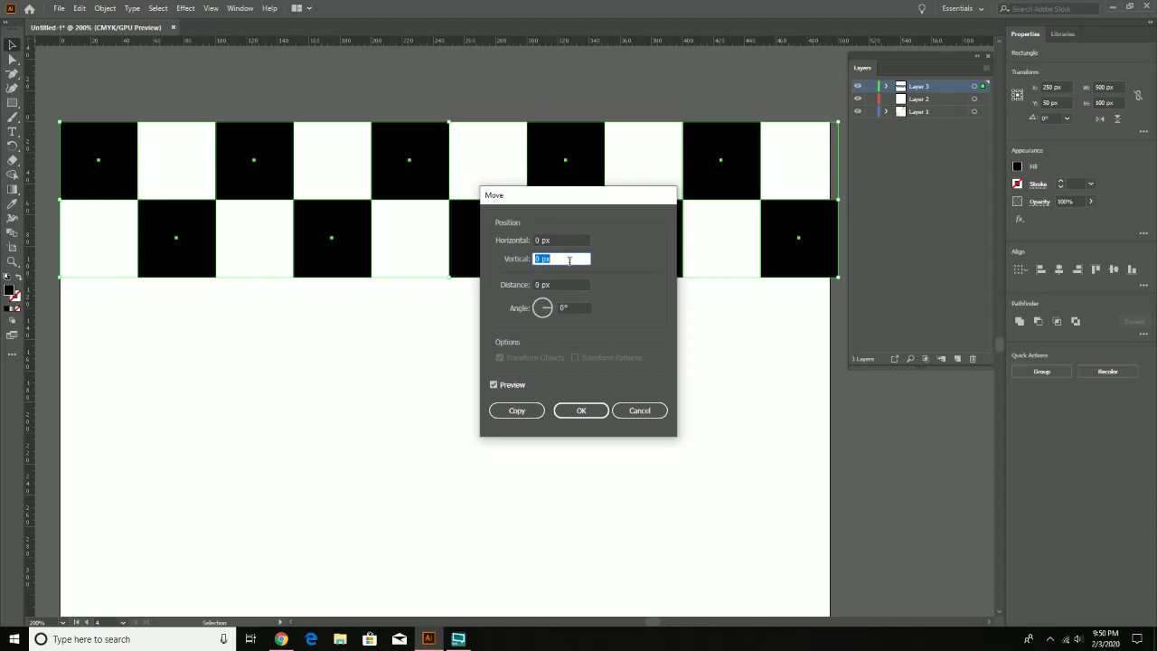
text(100)
click(523, 410)
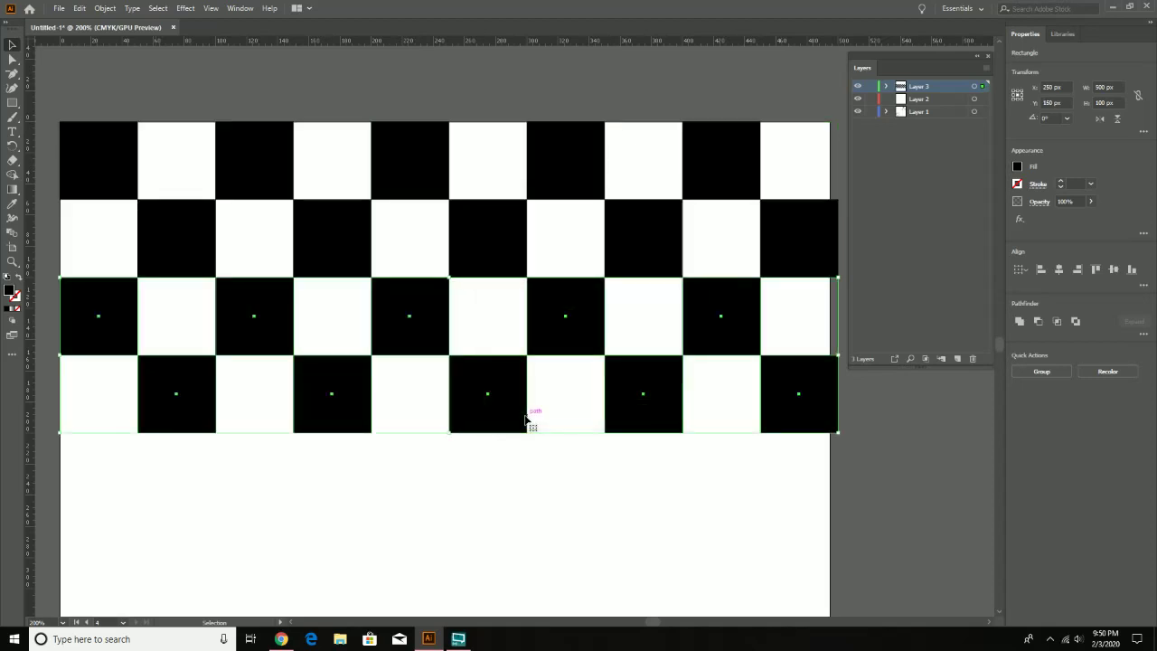
Step: Repeat the two-row copy three times with Transform Again to complete ten rows of the checkerboard
drag(434, 421, 506, 186)
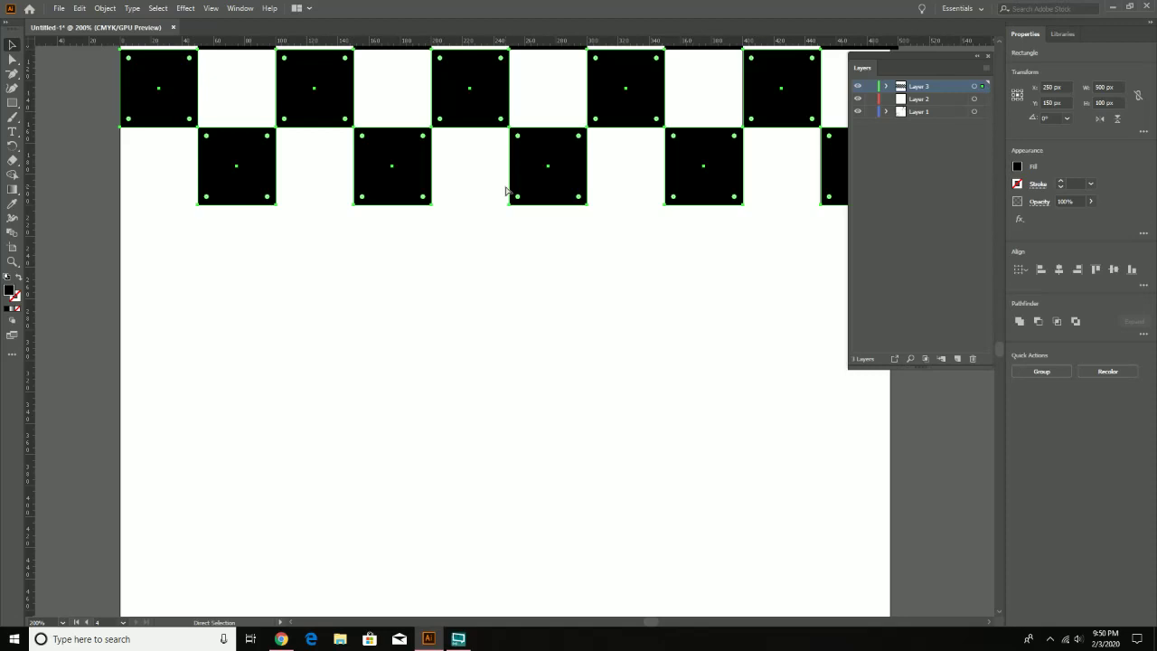
key(ctrl+d)
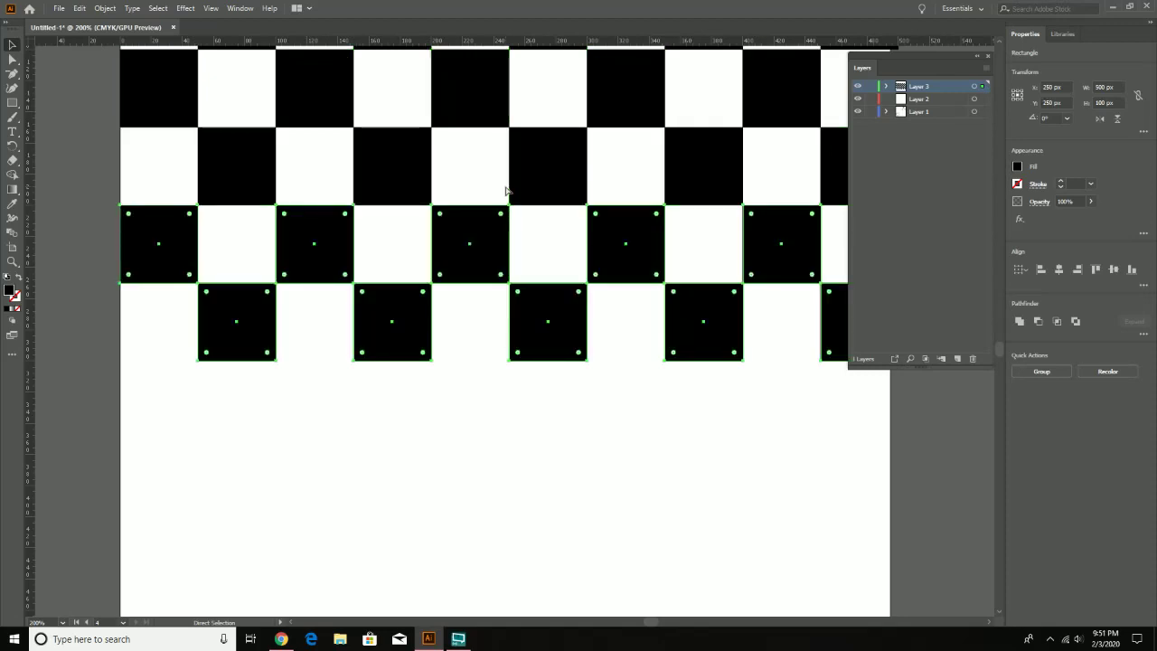
key(ctrl+d)
key(ctrl+d)
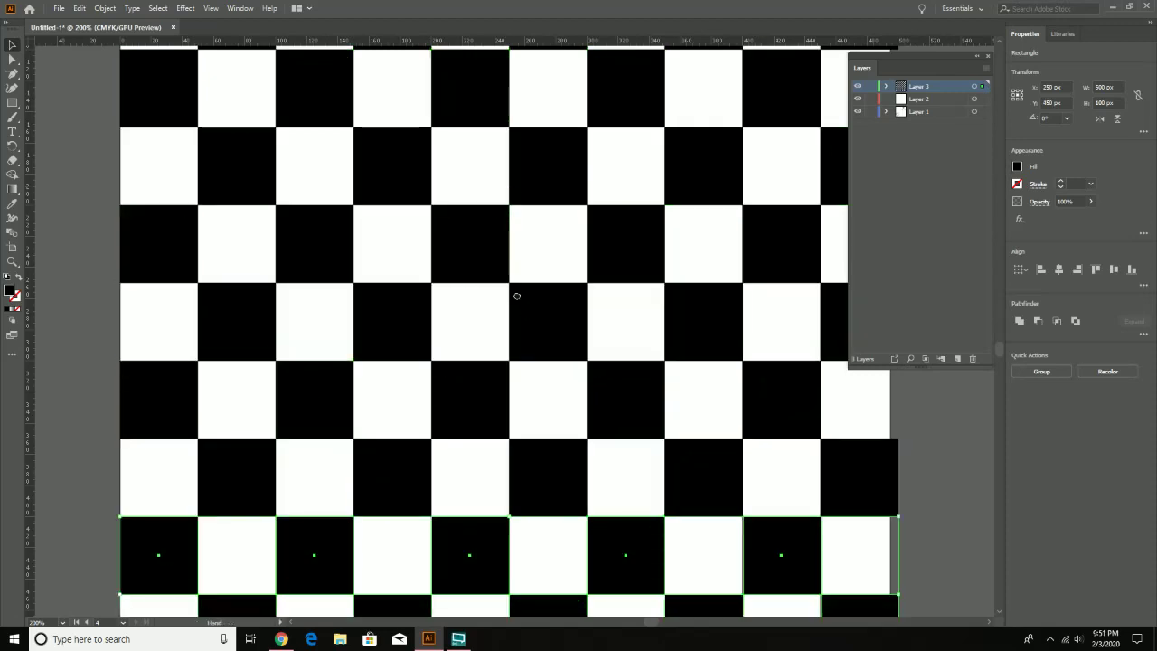
Step: Examine how the whole checkerboard fits within the artboard's edges, and deselect the squares
drag(517, 295, 465, 144)
drag(406, 224, 406, 567)
drag(399, 347, 410, 321)
key(z)
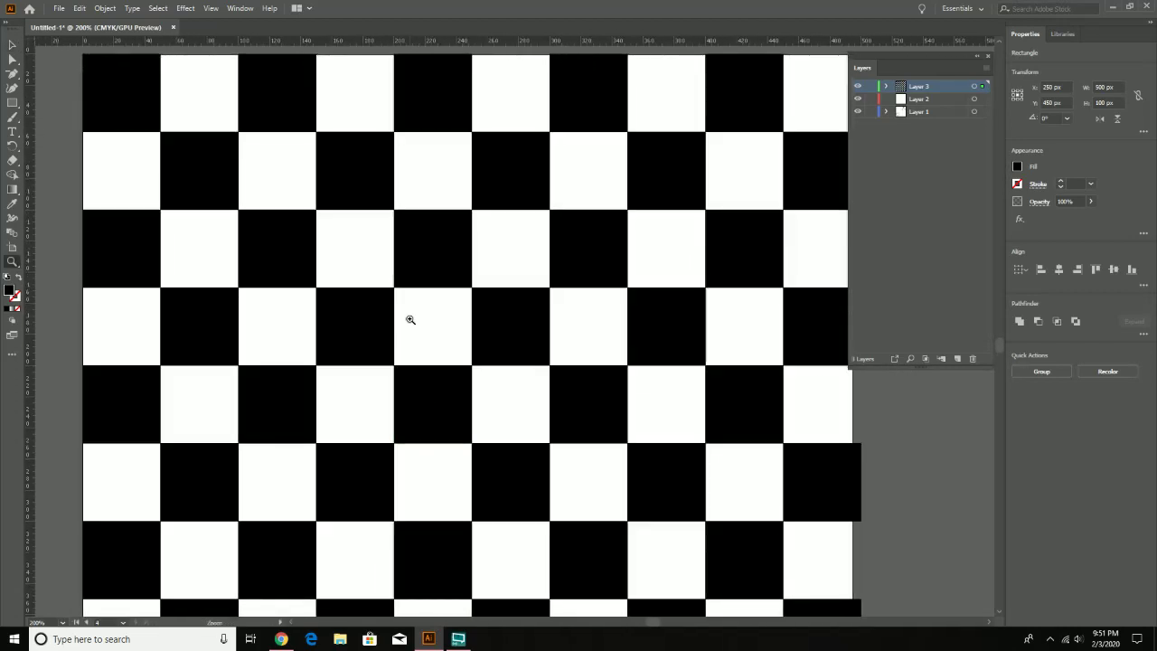
alt+click(411, 320)
alt+click(411, 320)
drag(579, 406, 440, 353)
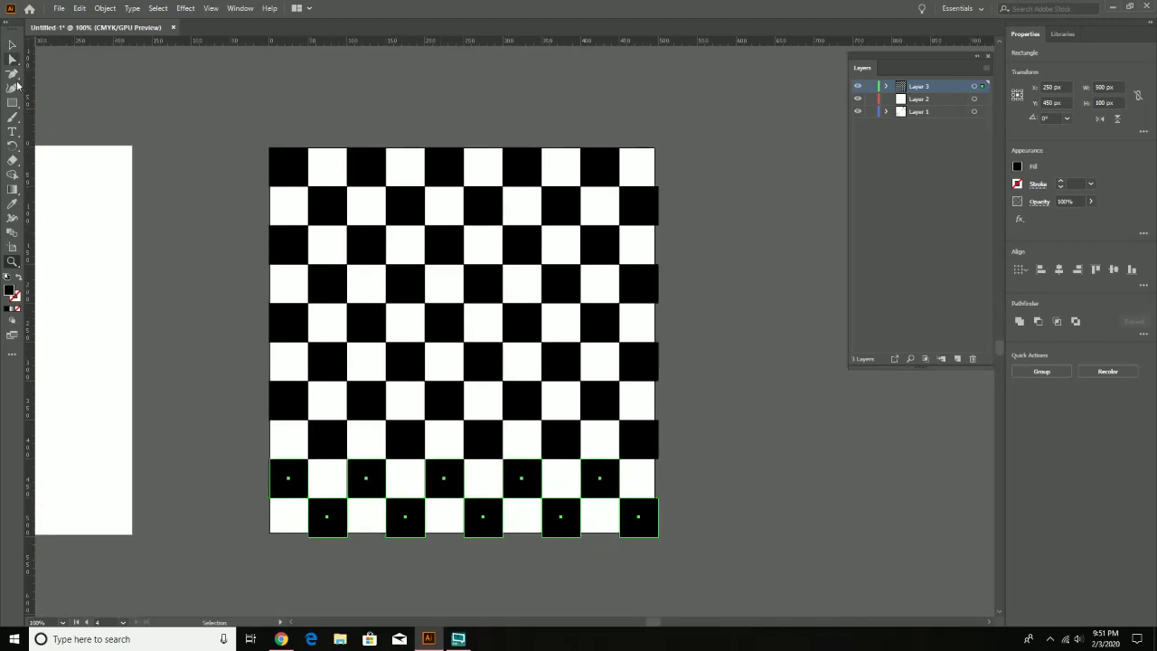
click(13, 218)
click(12, 44)
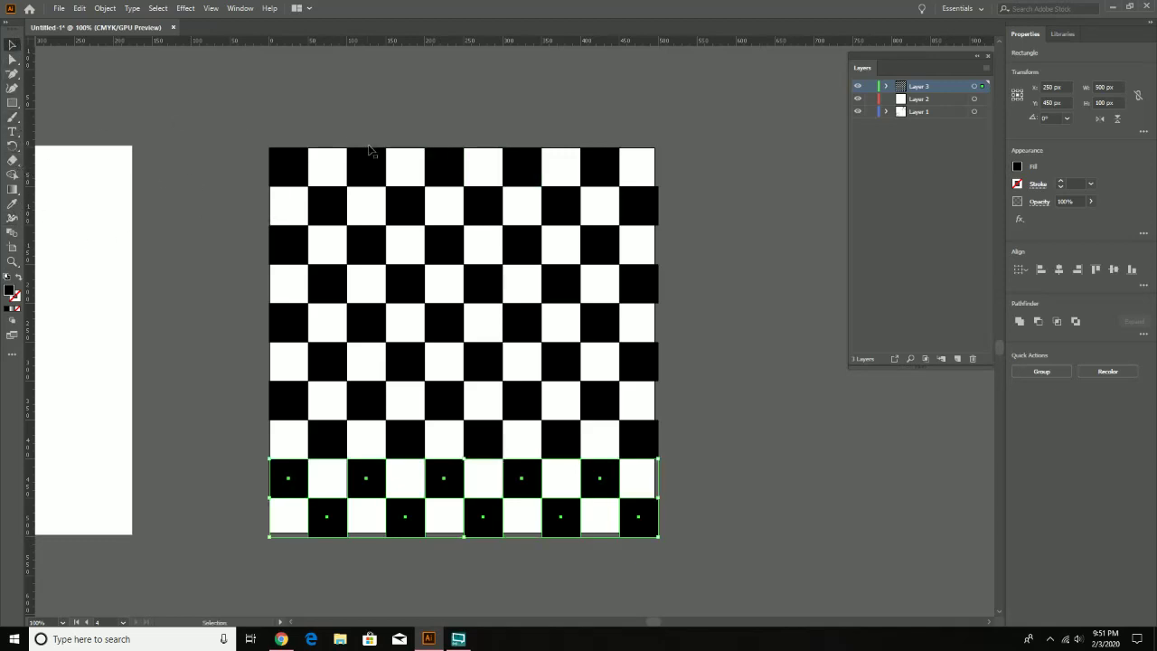
click(405, 170)
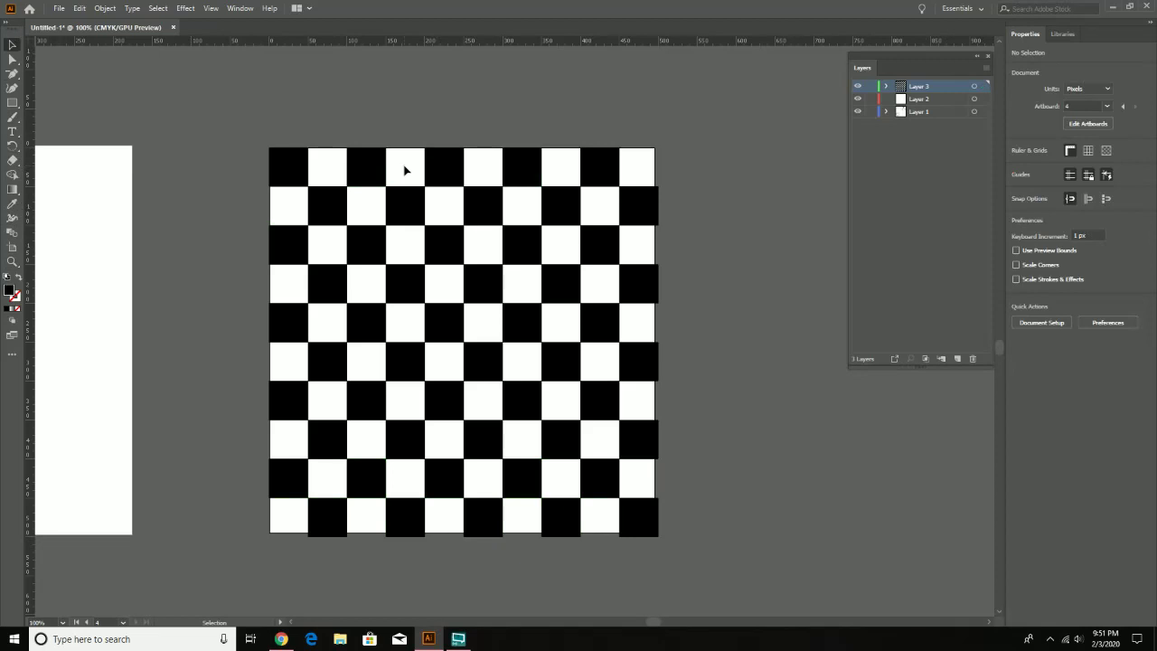
Step: Resize the checkerboard's artboard to 500 px wide and 500 px high
click(13, 247)
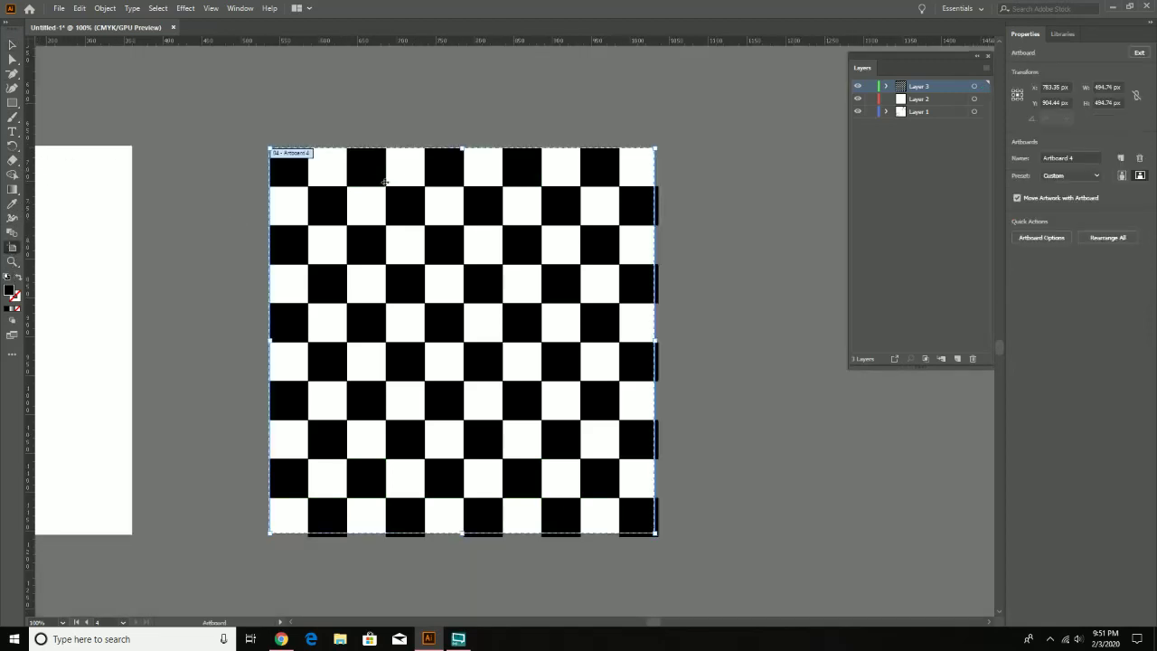
click(1121, 87)
text(500)
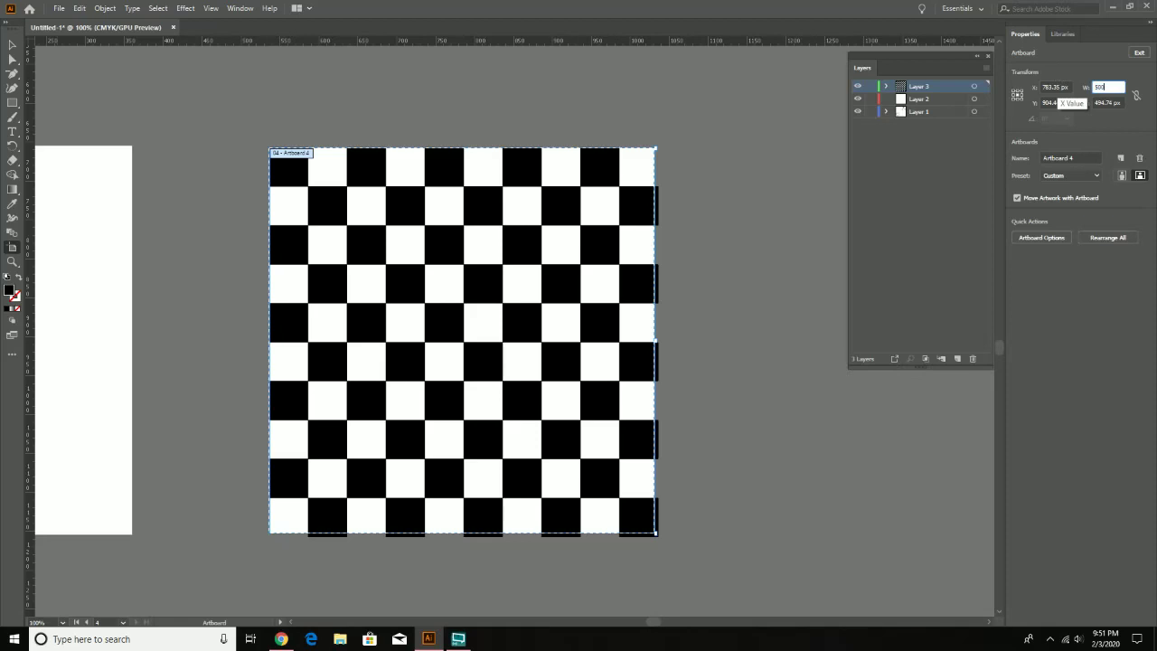
key(Tab)
text(50)
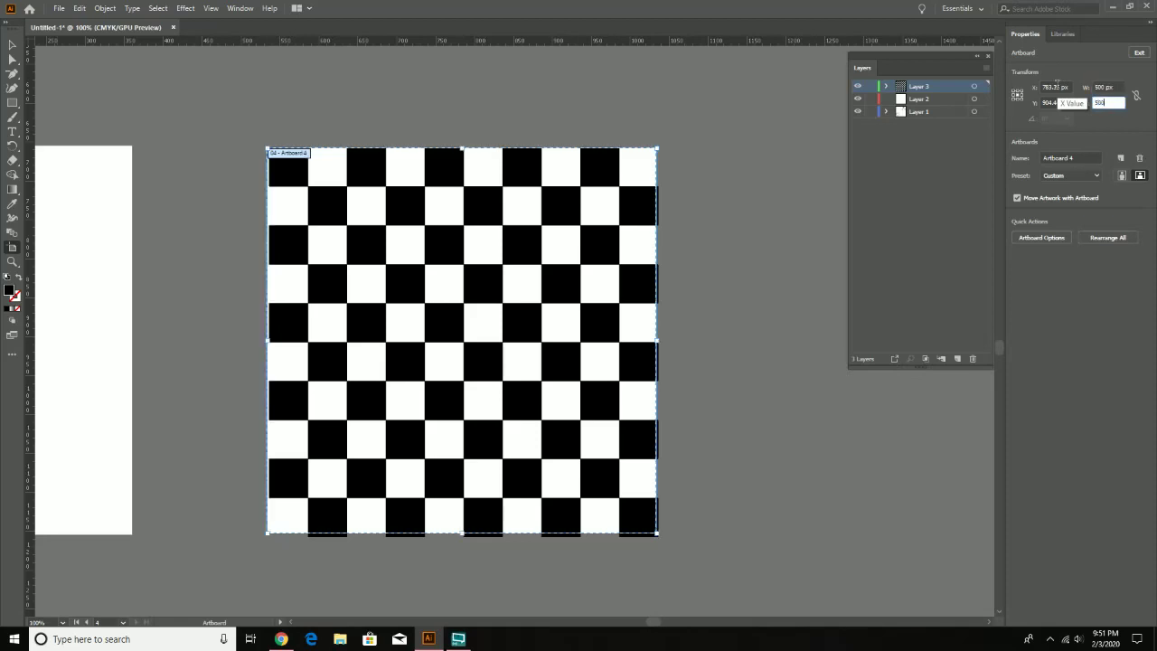
key(Tab)
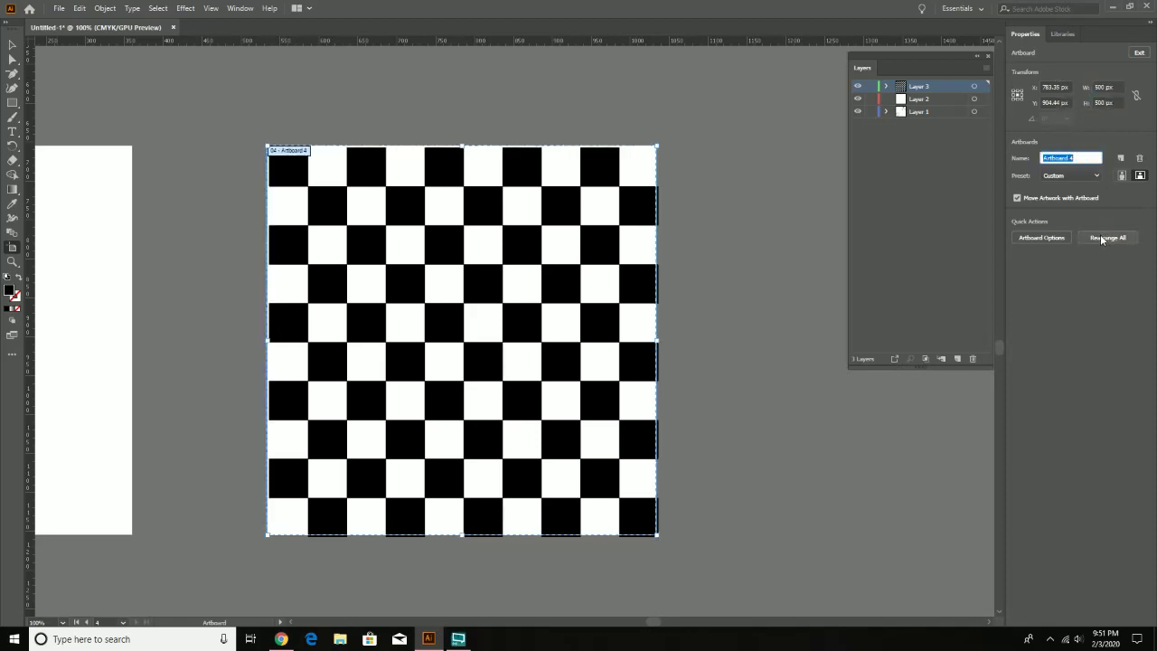
Step: Try shifting the artboard slightly downward, and undo the move
click(331, 168)
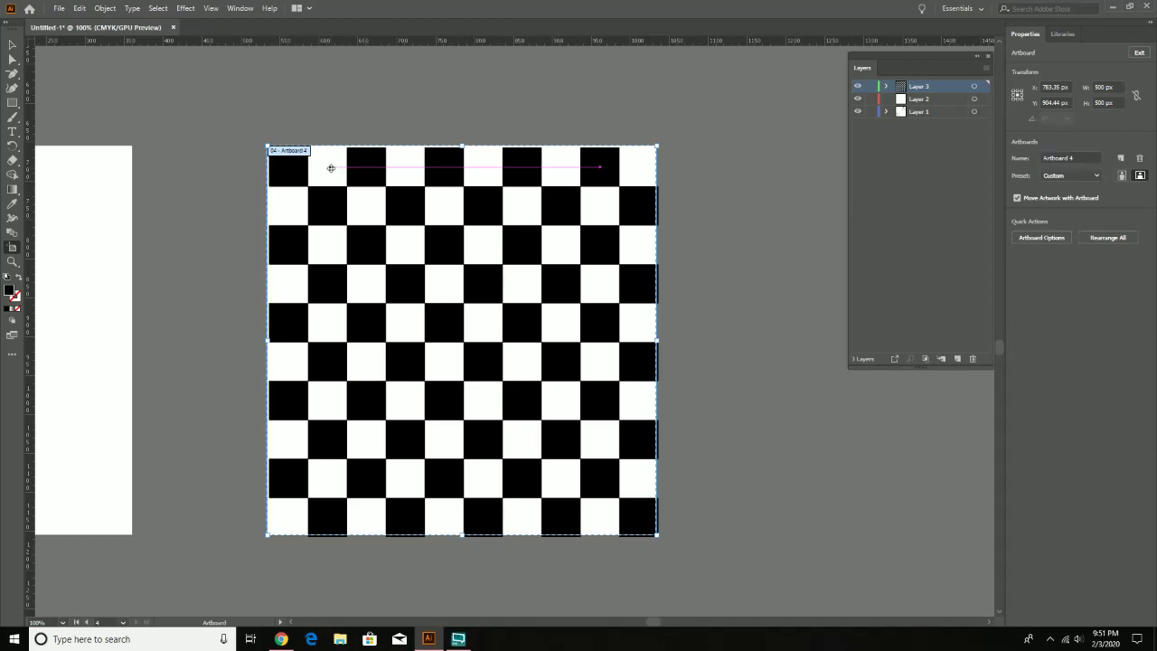
drag(331, 170, 331, 178)
key(ctrl+z)
Step: Select all the checkerboard squares, move them into alignment with the artboard's edges, and deselect them
click(11, 44)
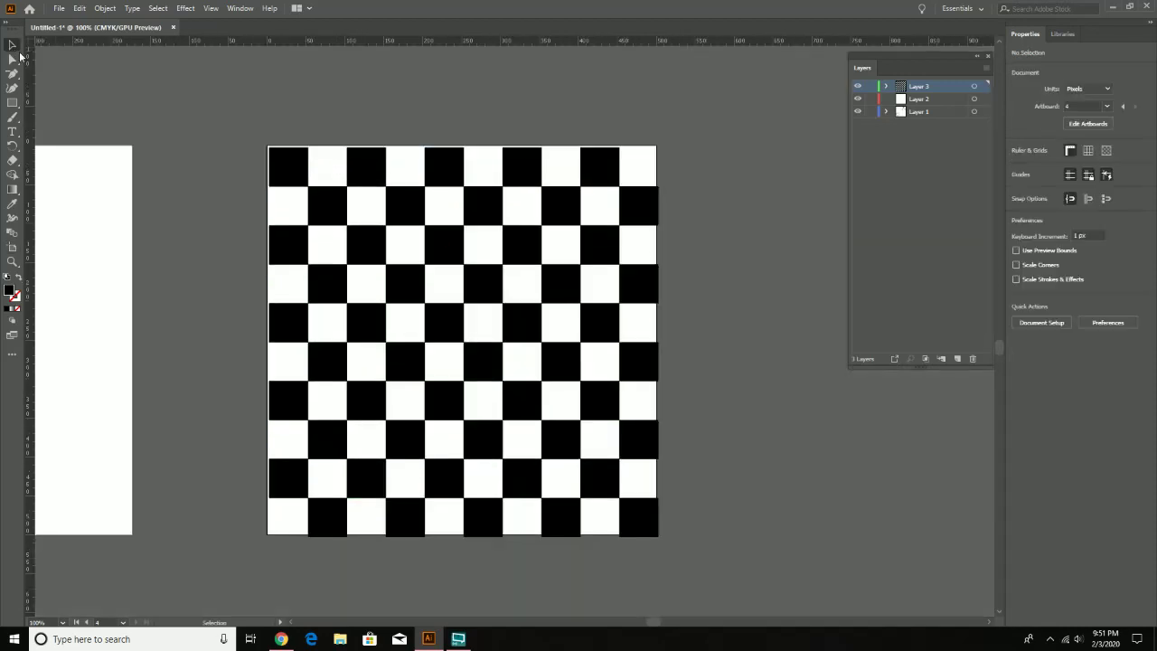
drag(771, 523, 297, 160)
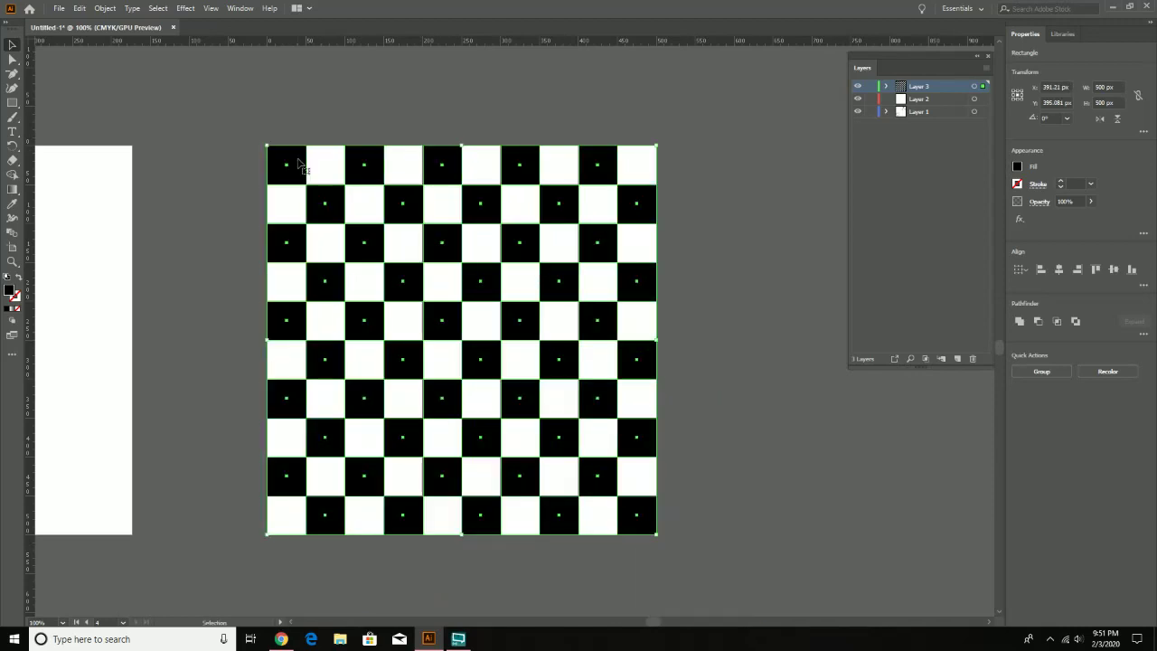
click(731, 180)
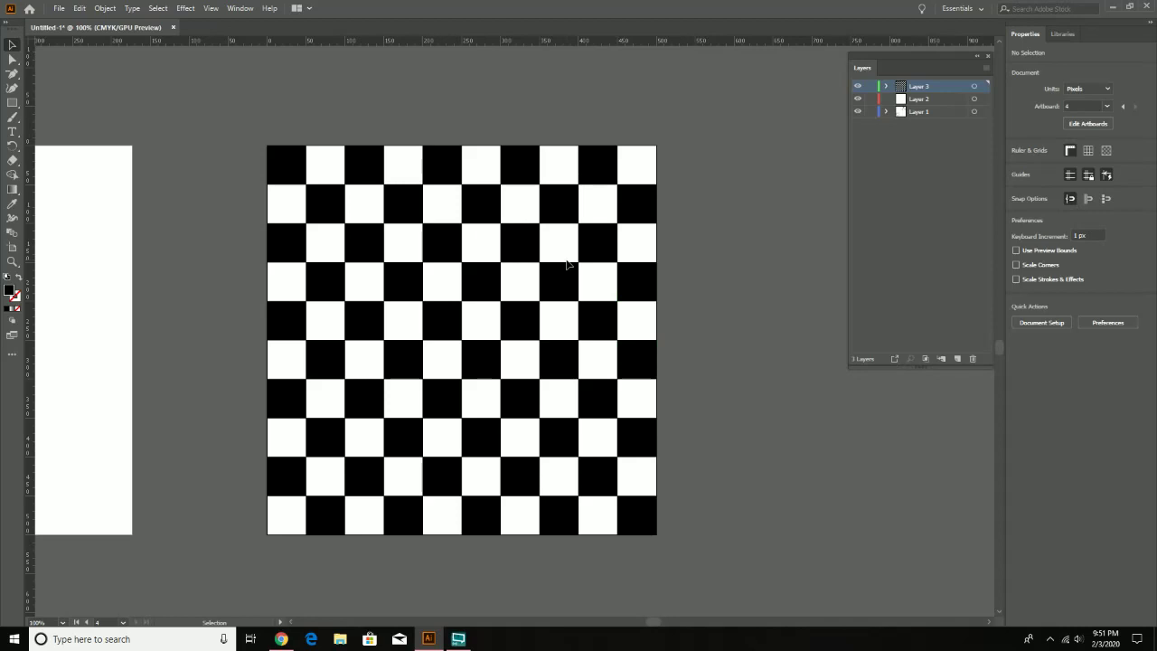
Step: Create a new layer, place it directly below the checkerboard's Layer 3, and lock Layer 3
click(960, 361)
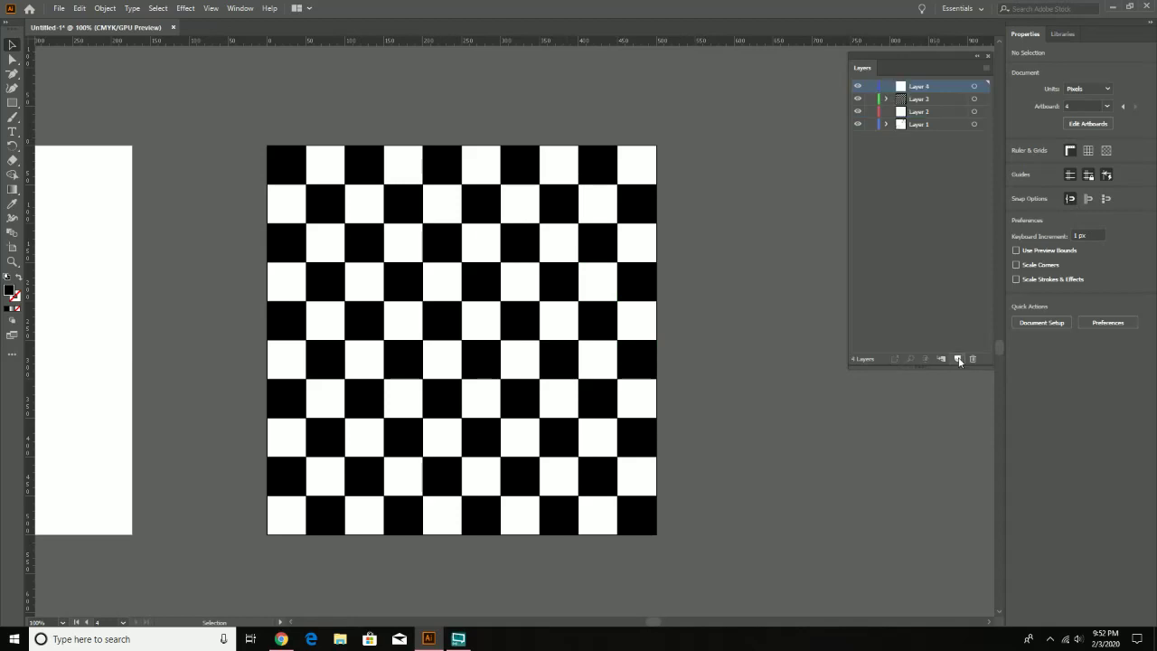
drag(924, 94, 922, 83)
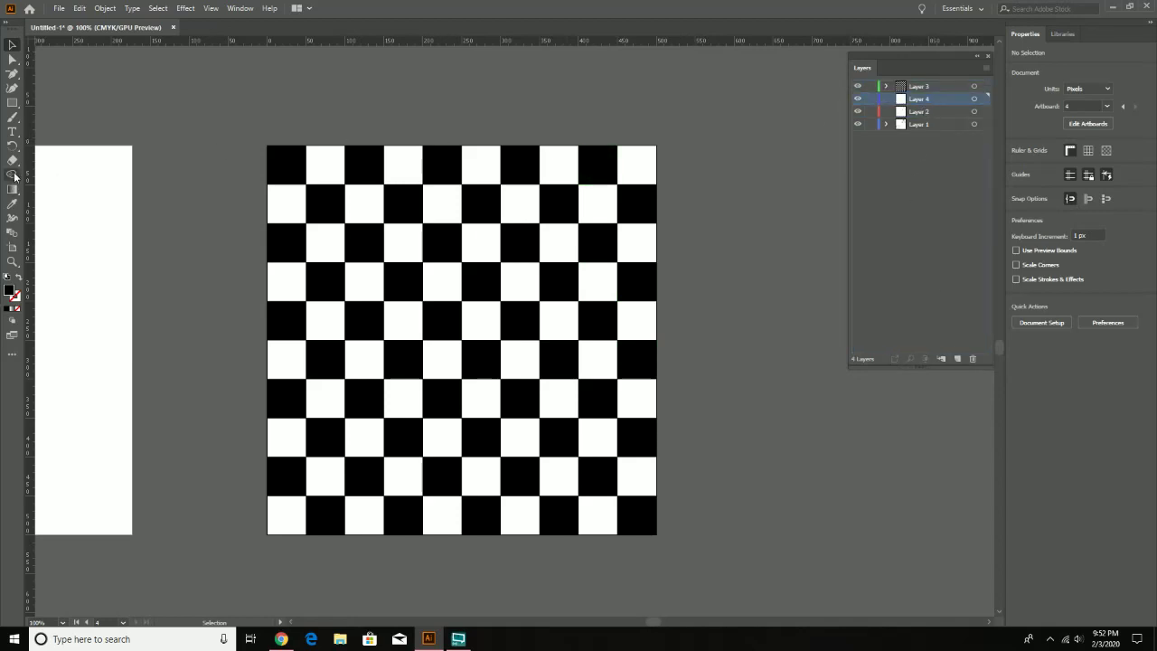
click(13, 104)
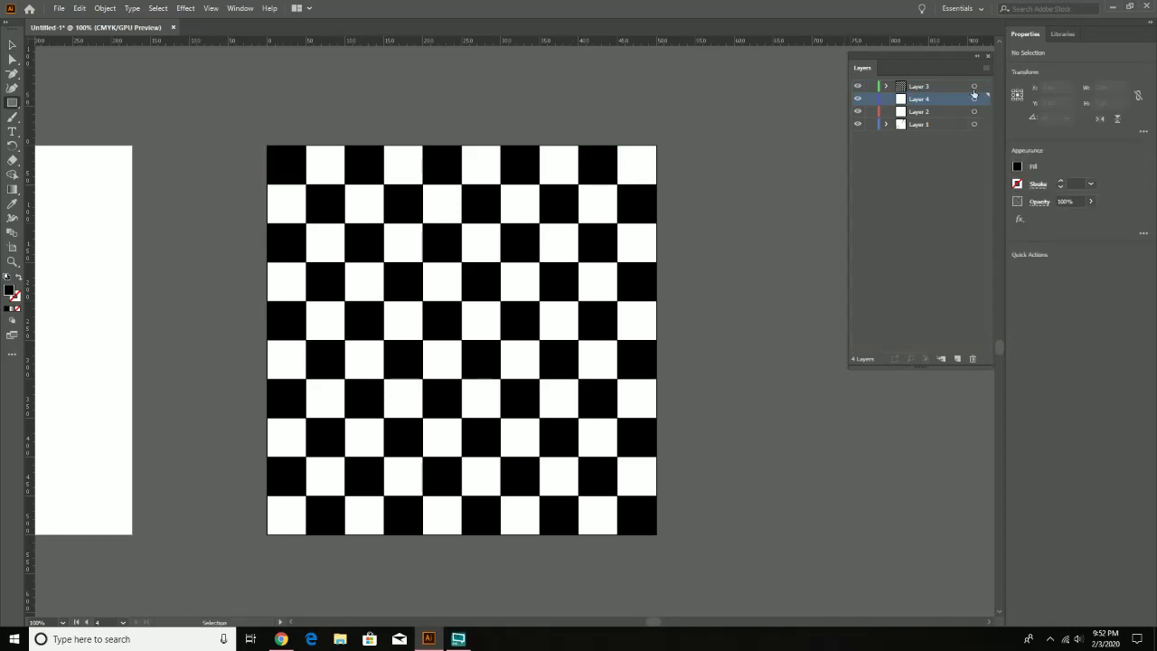
click(871, 100)
click(871, 100)
click(871, 86)
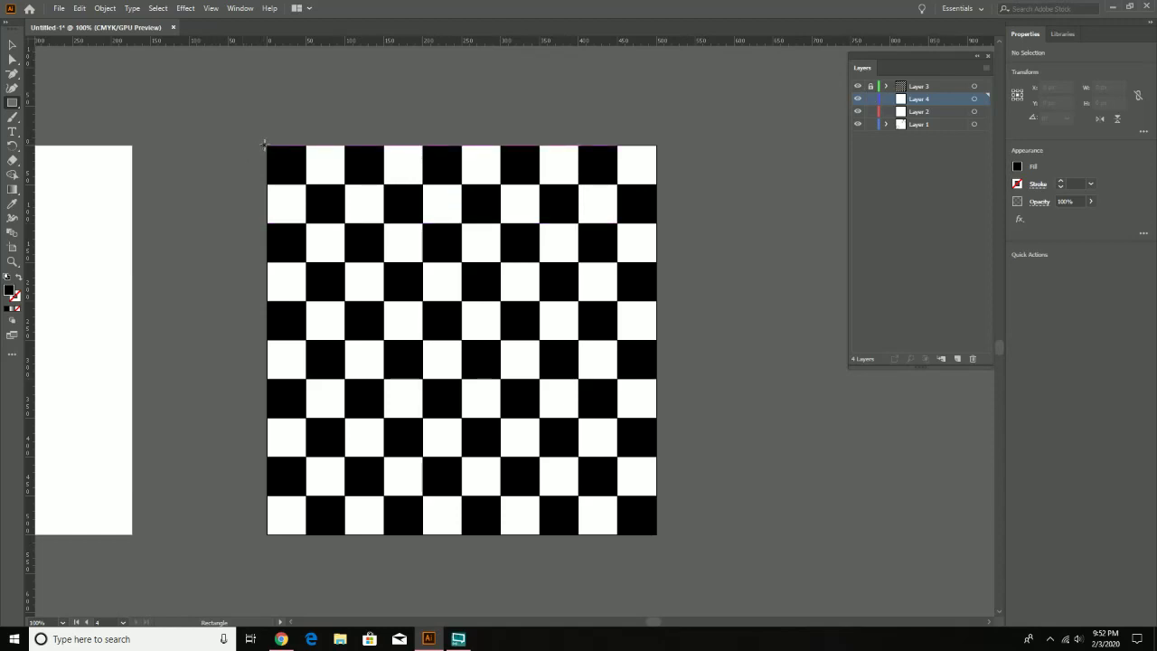
Step: Create a 500 px by 500 px rectangle on Layer 4 from the checkerboard's upper-left corner and fill it with red
click(265, 144)
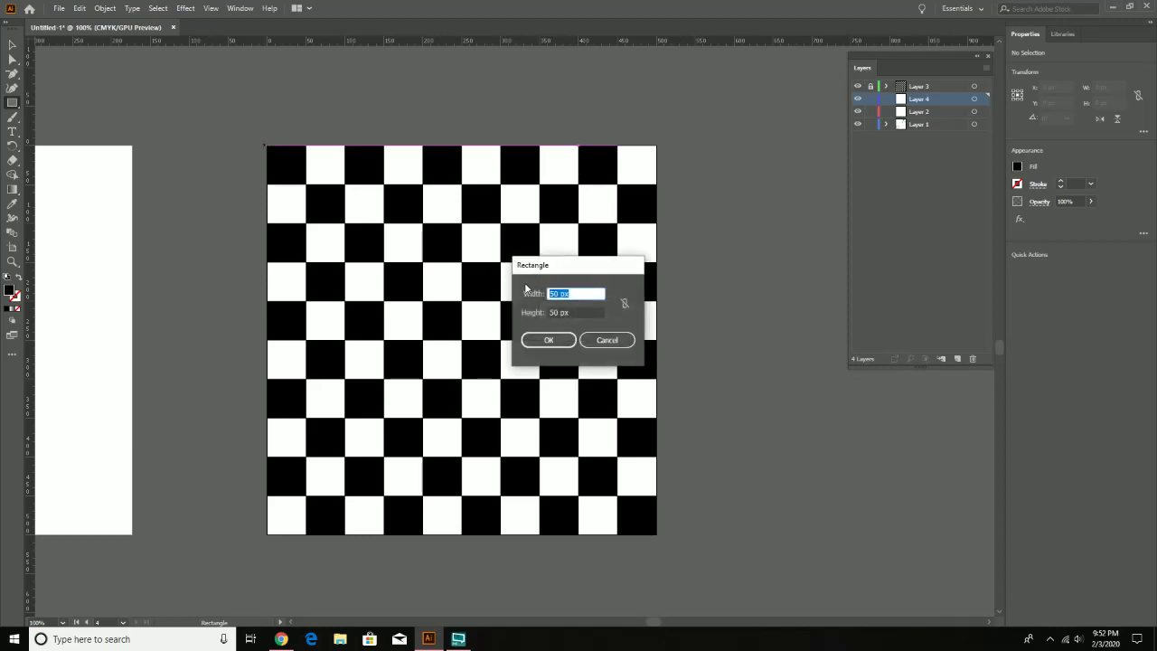
text(500)
key(Tab)
text(5)
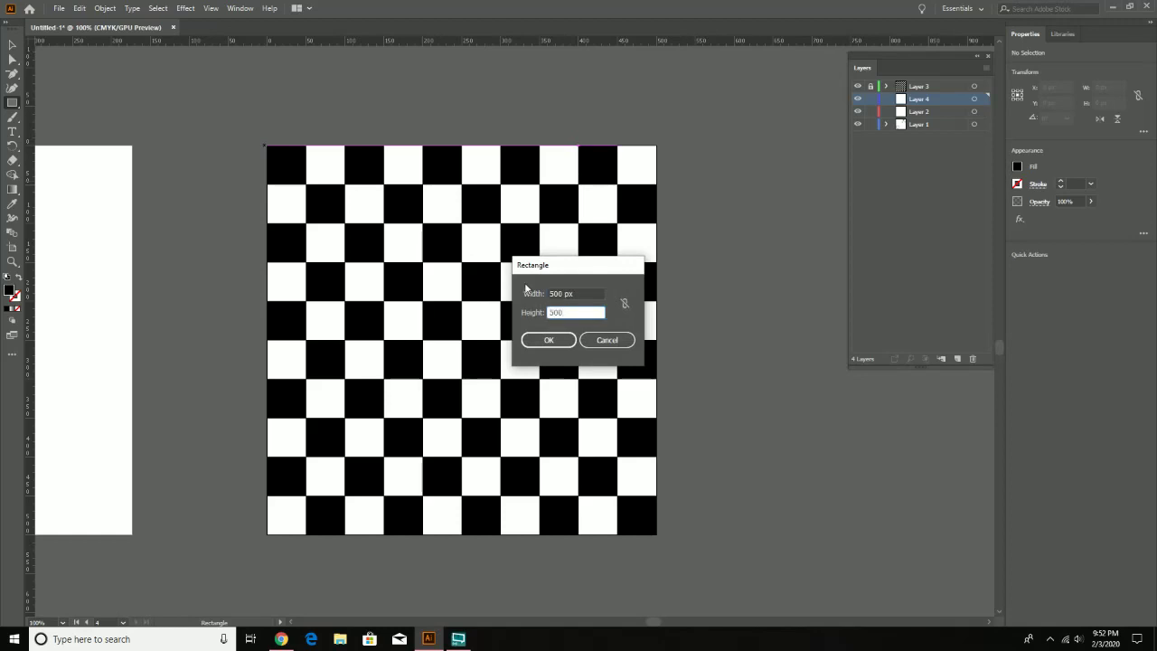
click(548, 341)
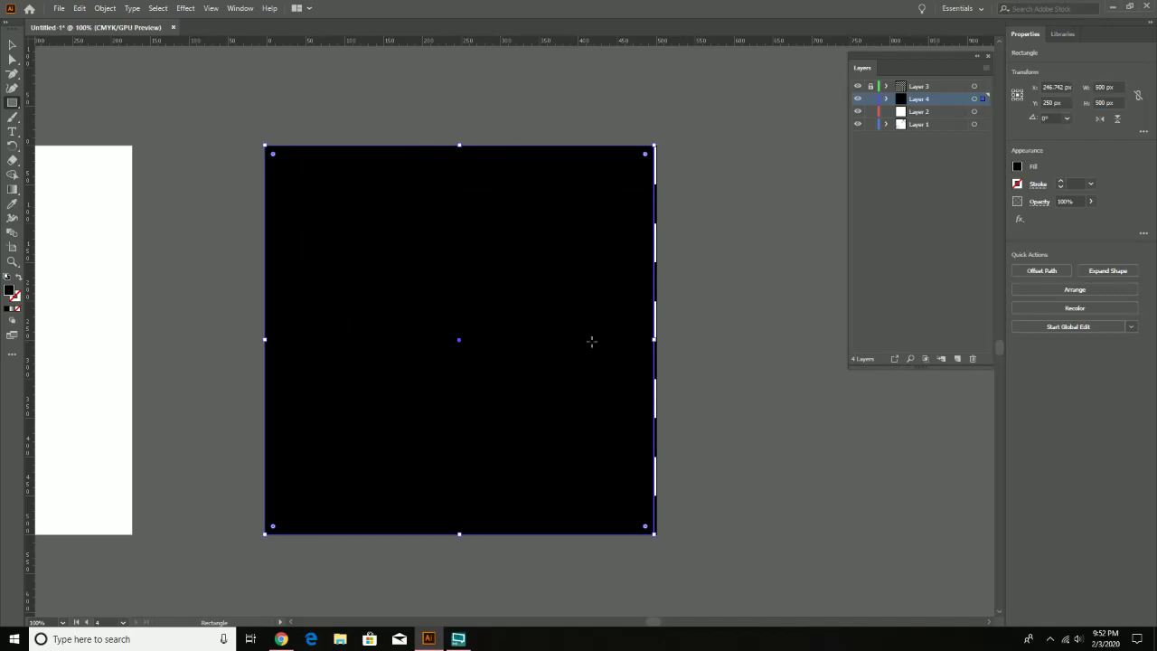
click(1018, 168)
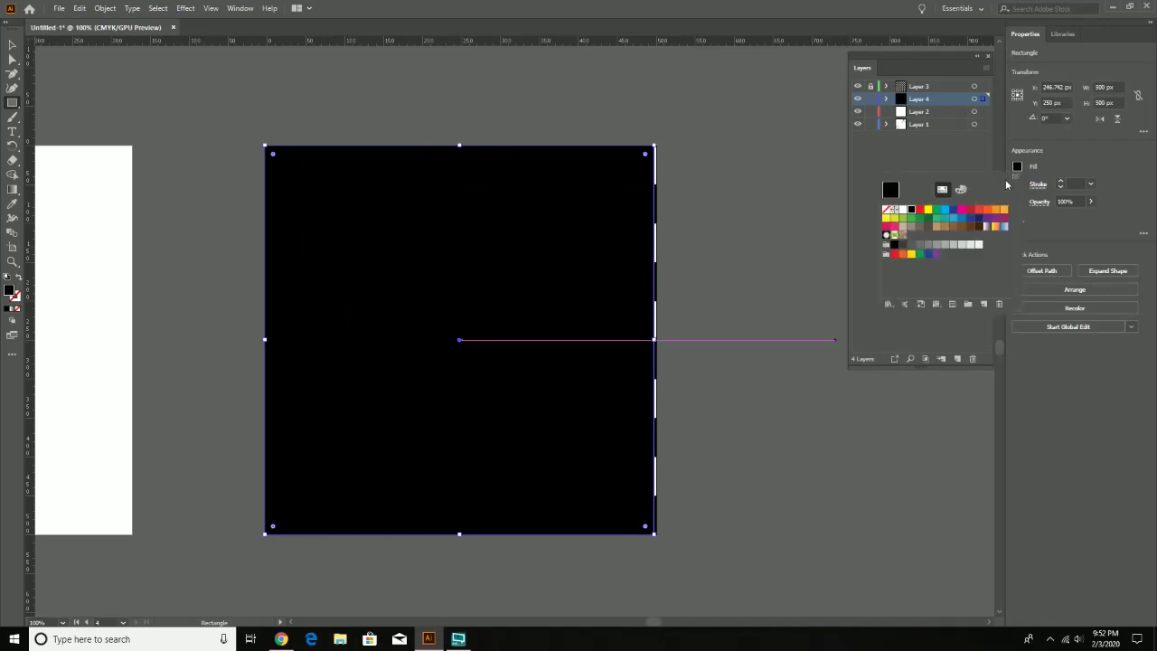
click(920, 210)
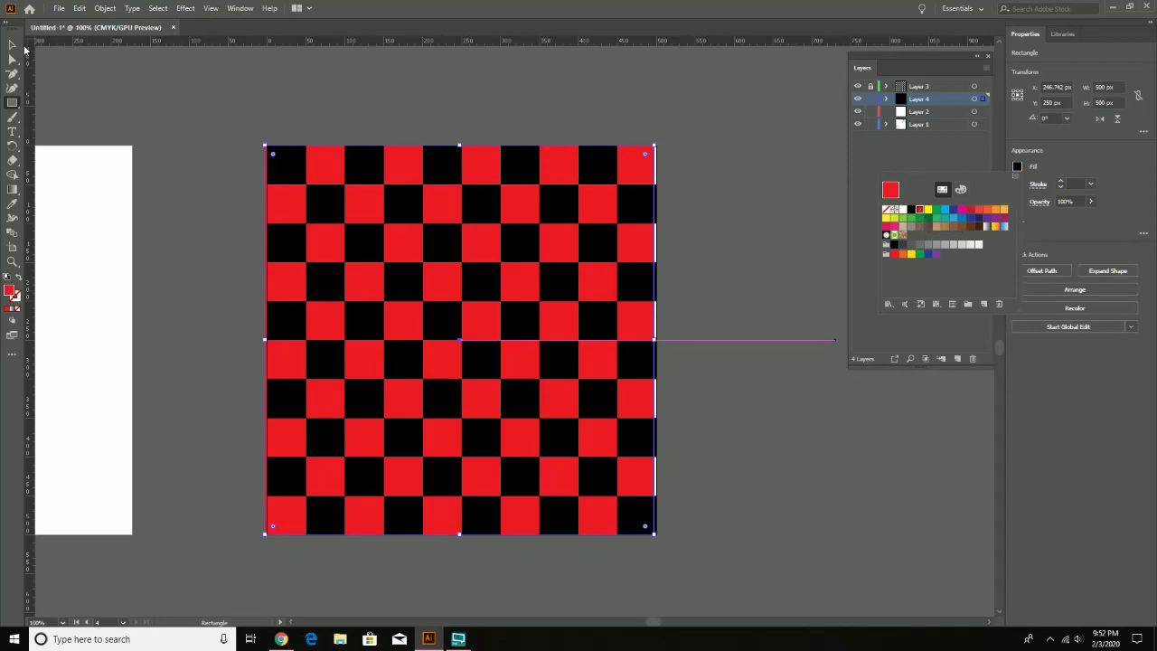
Step: Move the red background square into alignment with the artboard's edges beneath the checkerboard and deselect it
click(12, 45)
click(182, 118)
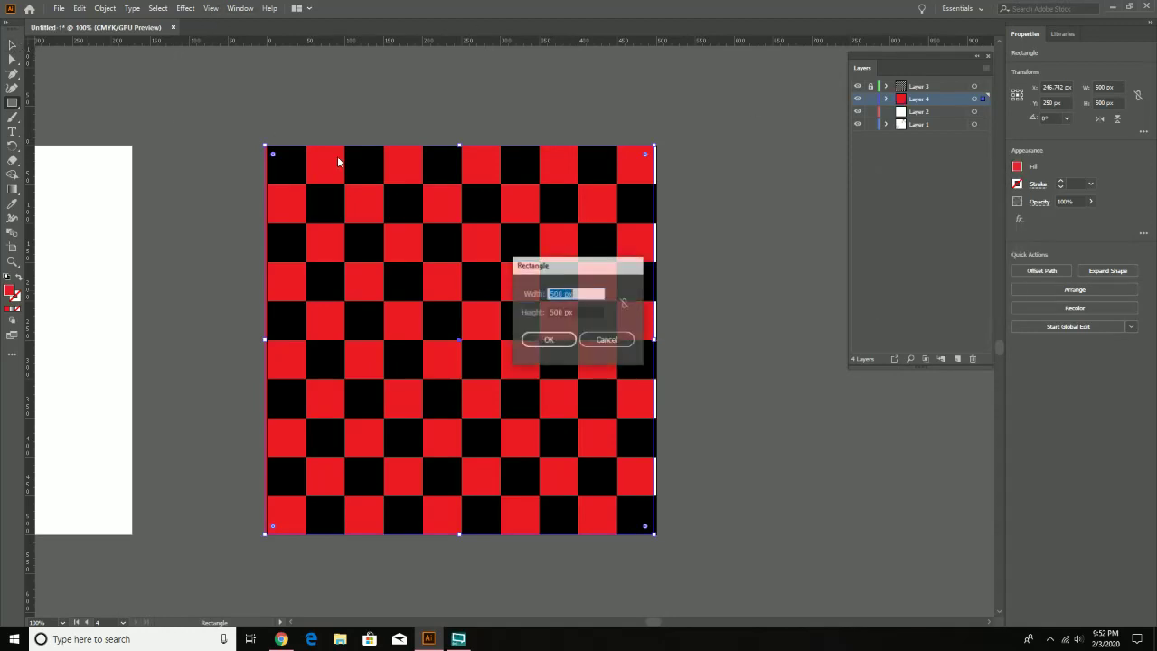
click(607, 340)
click(12, 45)
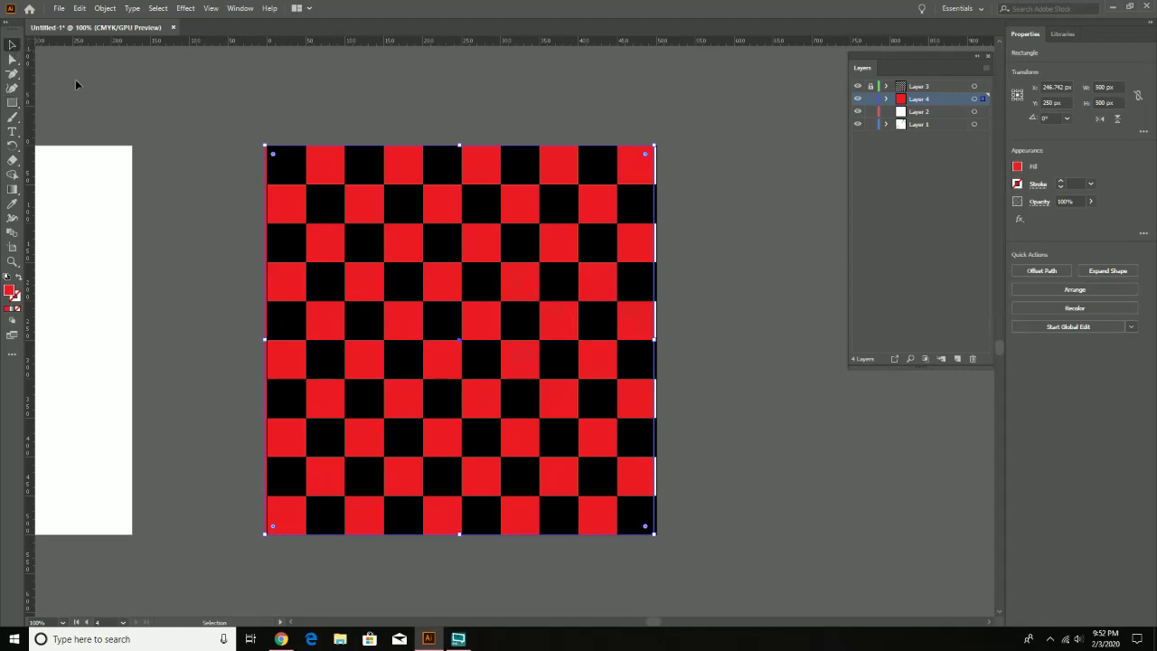
mouse_move(326, 167)
mouse_down()
mouse_move(345, 172)
mouse_move(314, 155)
mouse_up()
click(636, 94)
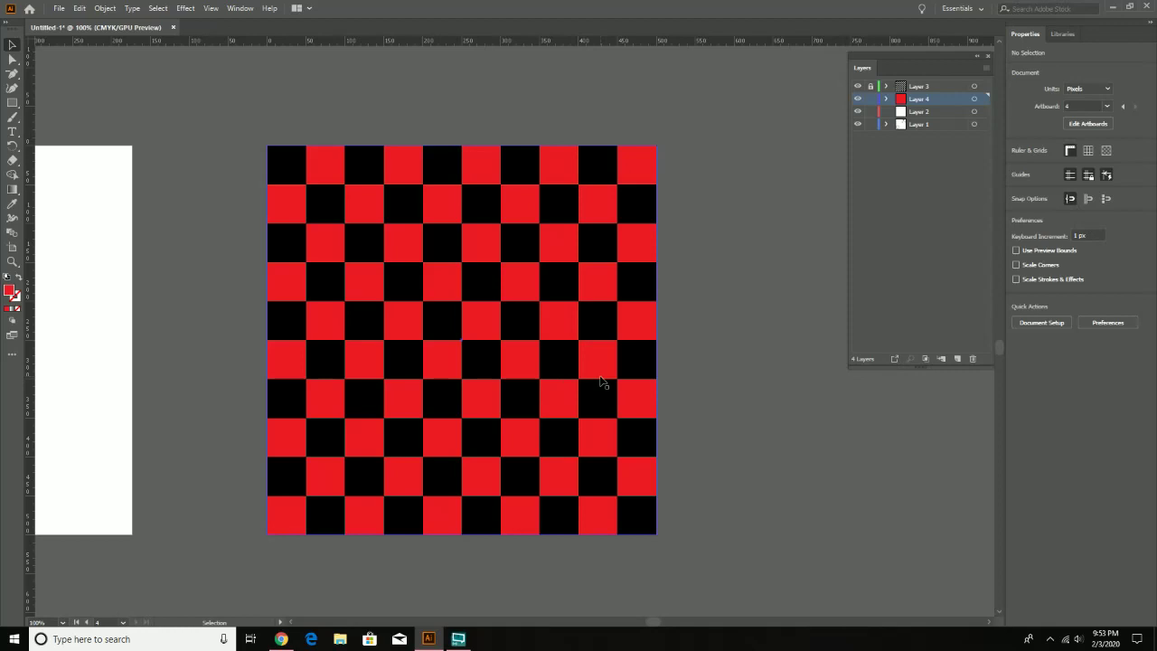
Step: Select the unstroked curved path on the empty-looking artboard above the heart and give it a black stroke
key(space)
drag(220, 264, 600, 223)
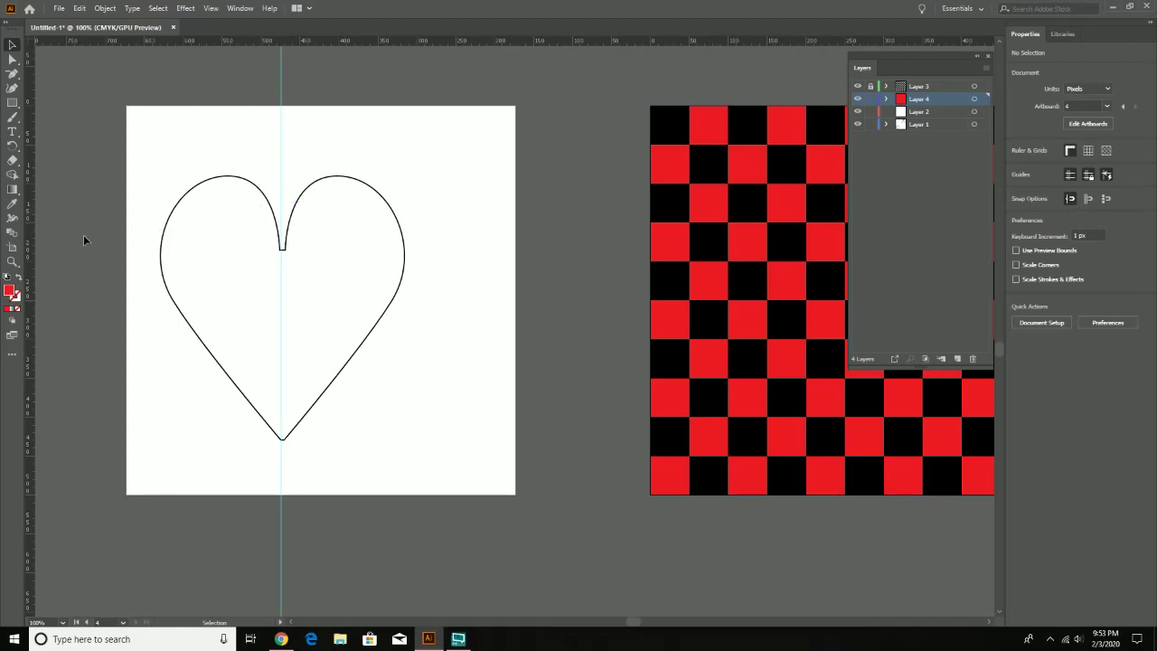
key(space)
drag(668, 139, 458, 542)
drag(372, 441, 633, 452)
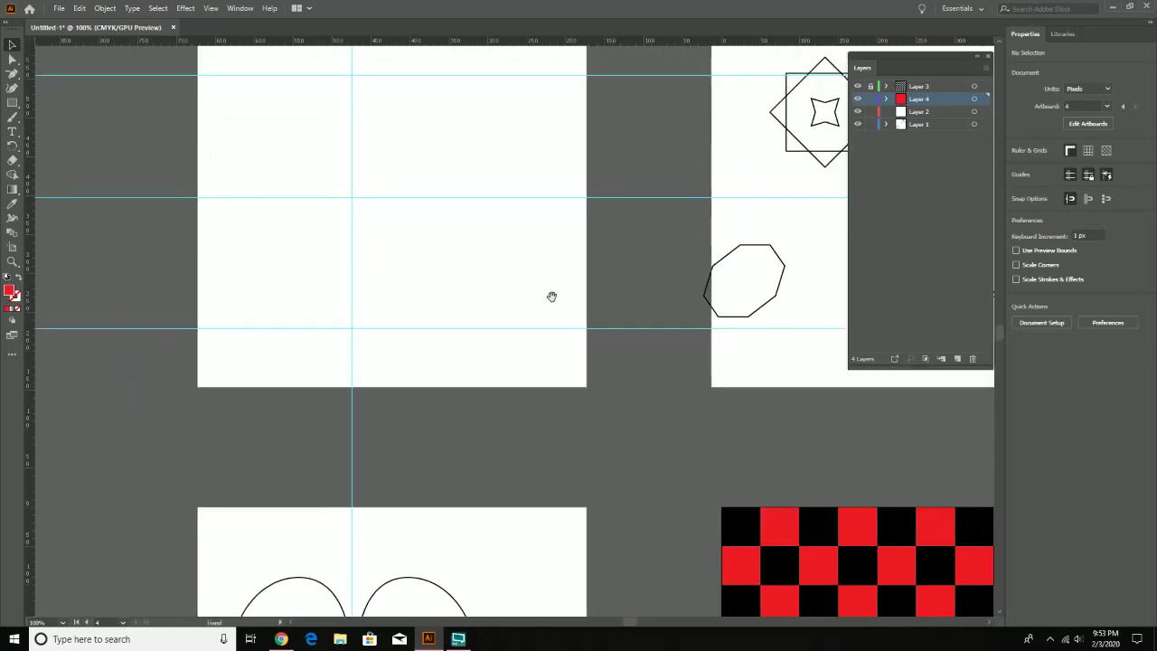
drag(503, 231, 546, 364)
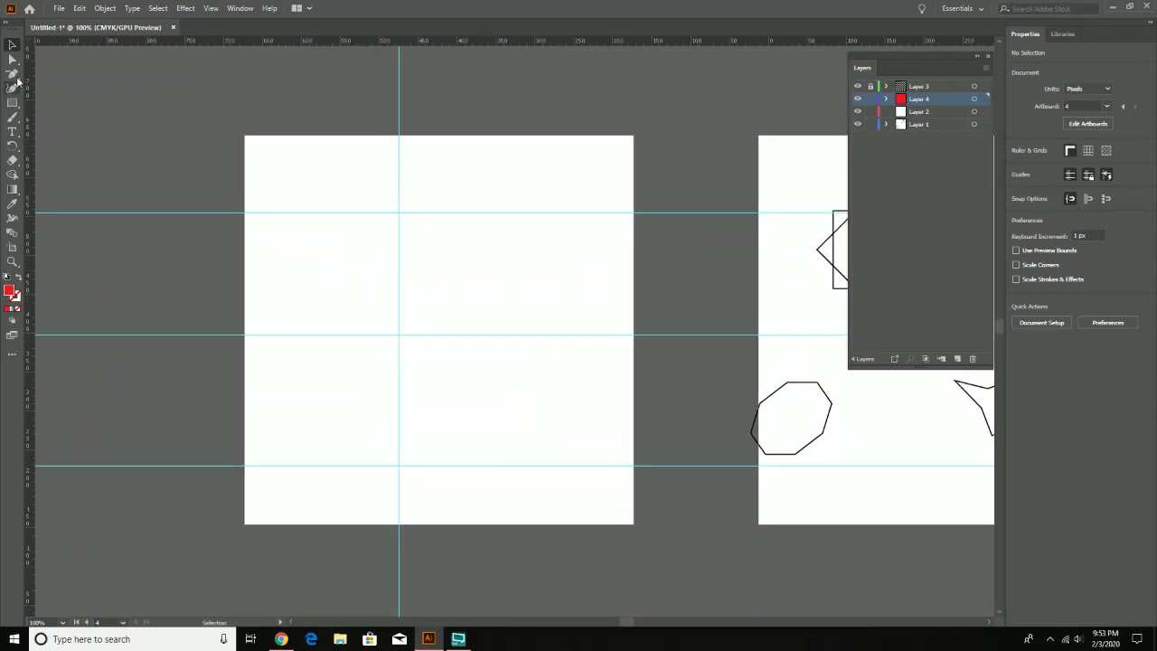
drag(12, 74, 53, 74)
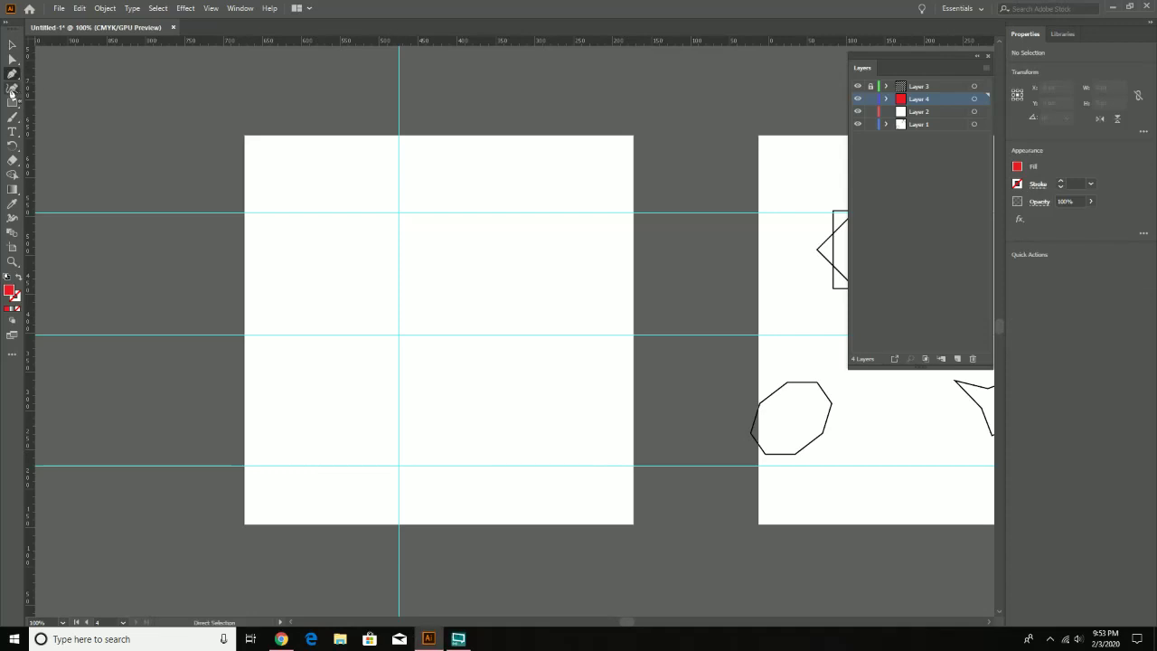
click(12, 88)
key(v)
drag(284, 243, 437, 320)
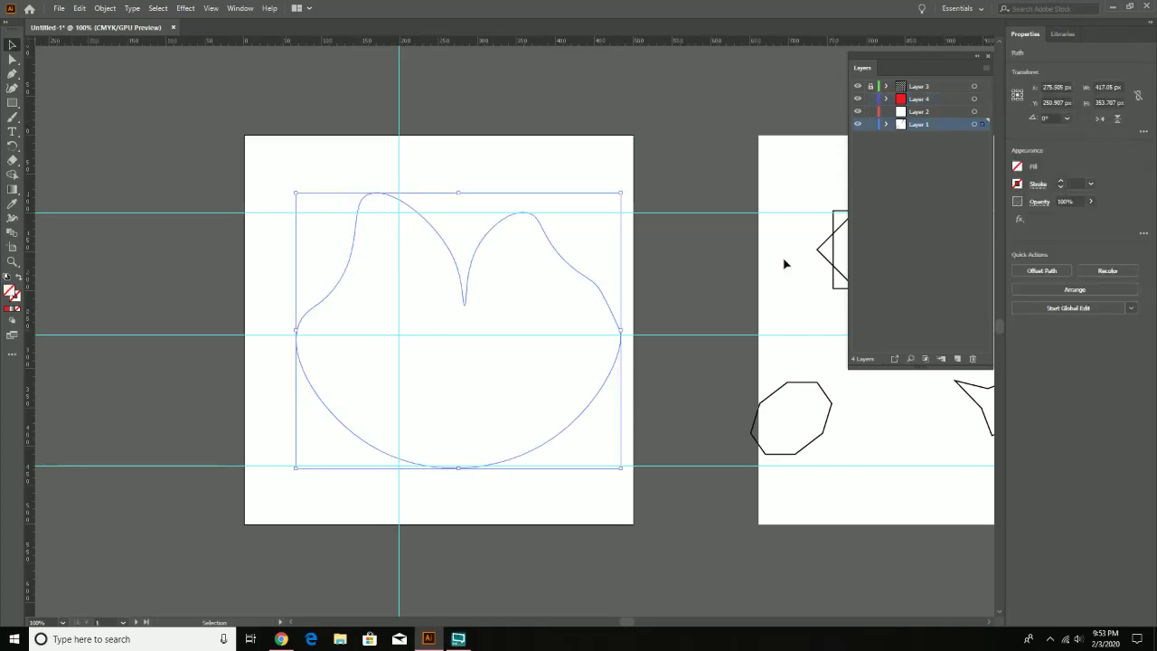
click(1017, 183)
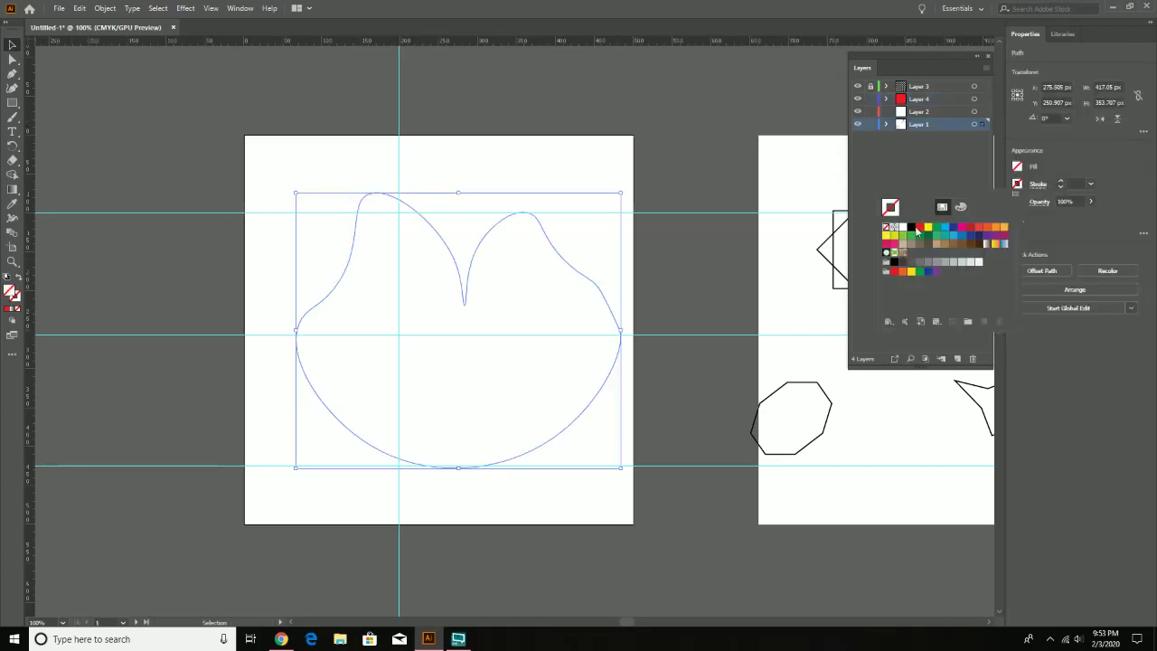
click(911, 227)
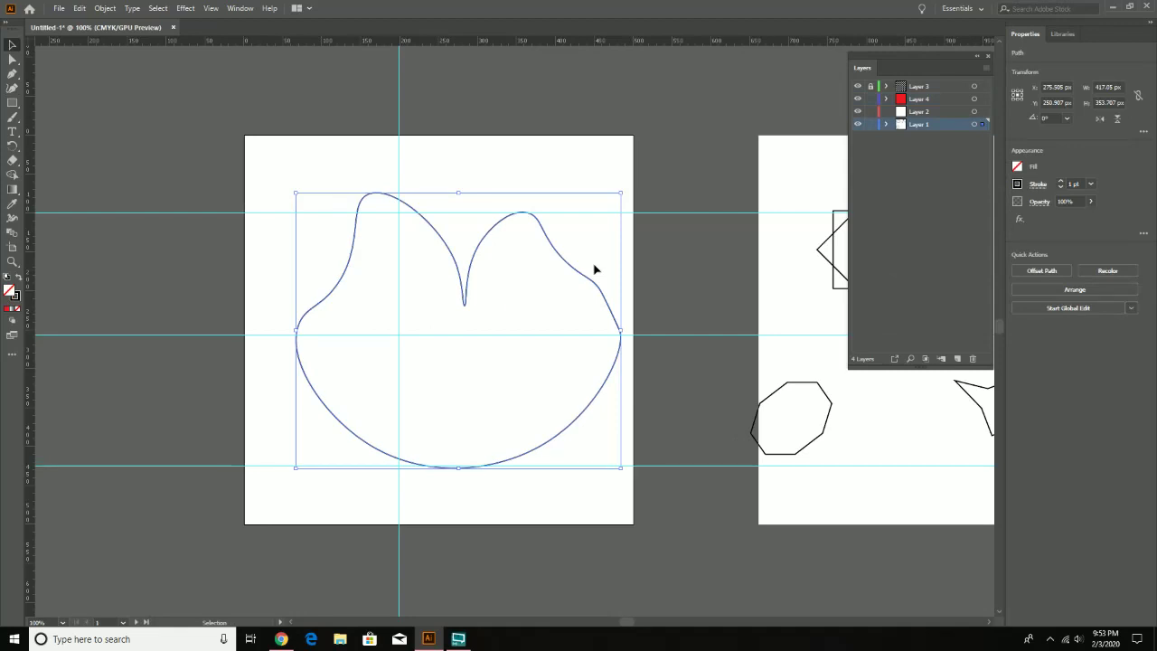
Step: Set the curved outline's stroke weight to 11 pt
click(1062, 183)
click(1062, 182)
click(1062, 183)
click(1062, 182)
click(1062, 183)
click(1062, 183)
click(1062, 182)
click(1062, 183)
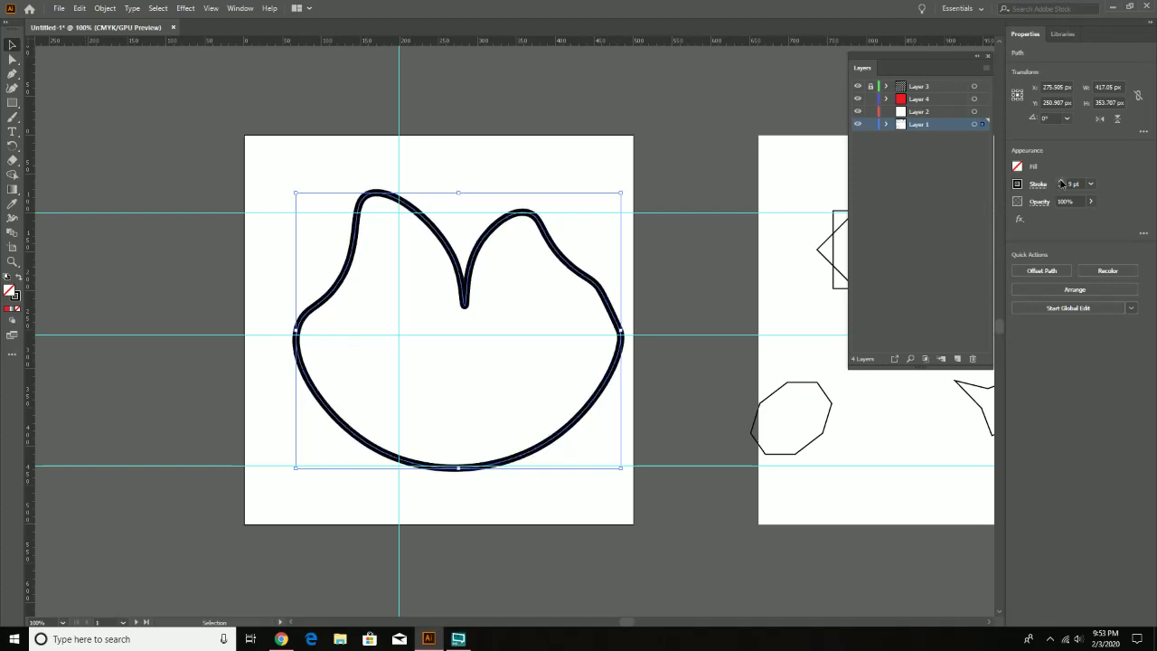
click(1062, 182)
click(1063, 183)
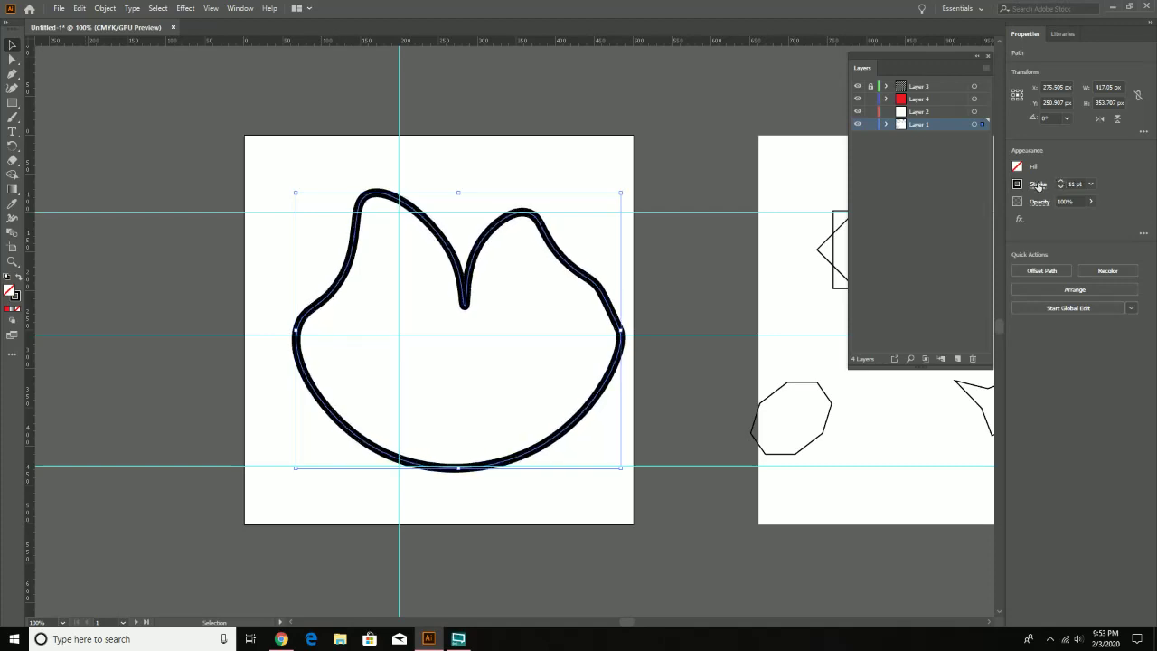
Step: Try several tapered width profiles on the curved outline's stroke, and restore the Uniform profile
click(1039, 184)
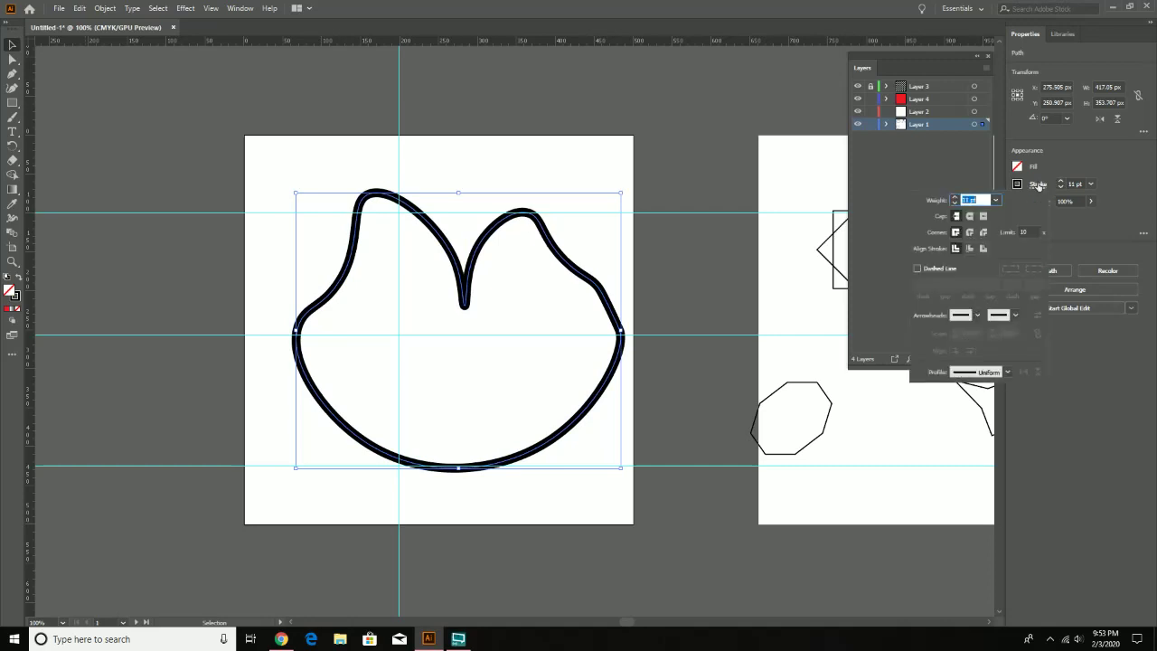
click(974, 374)
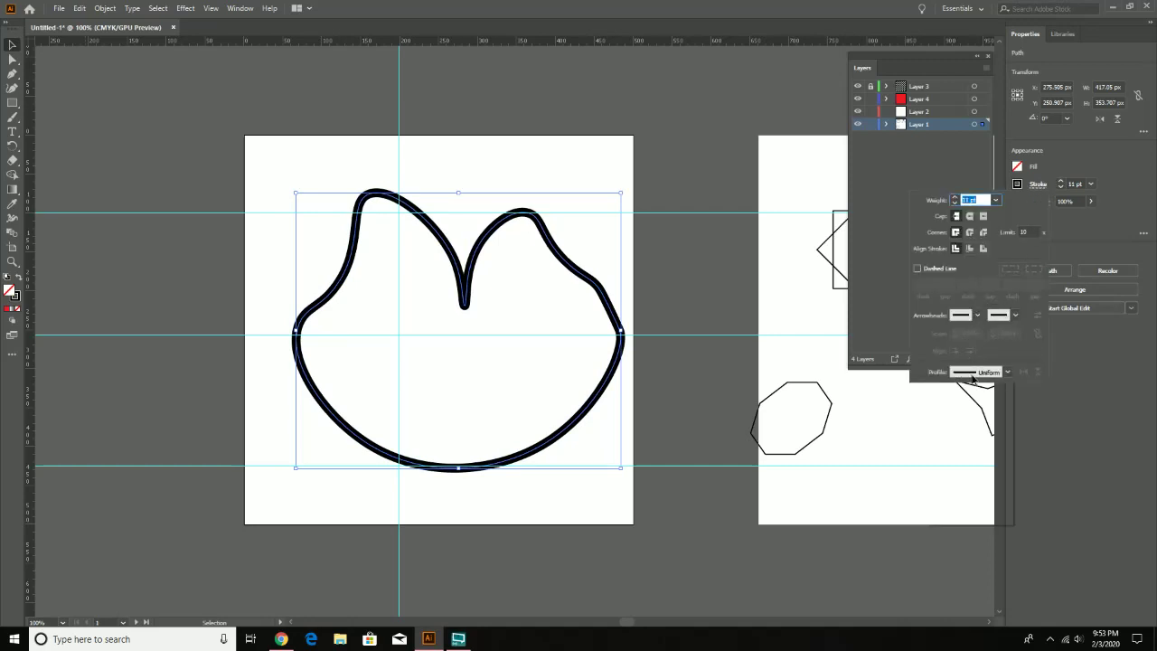
click(974, 412)
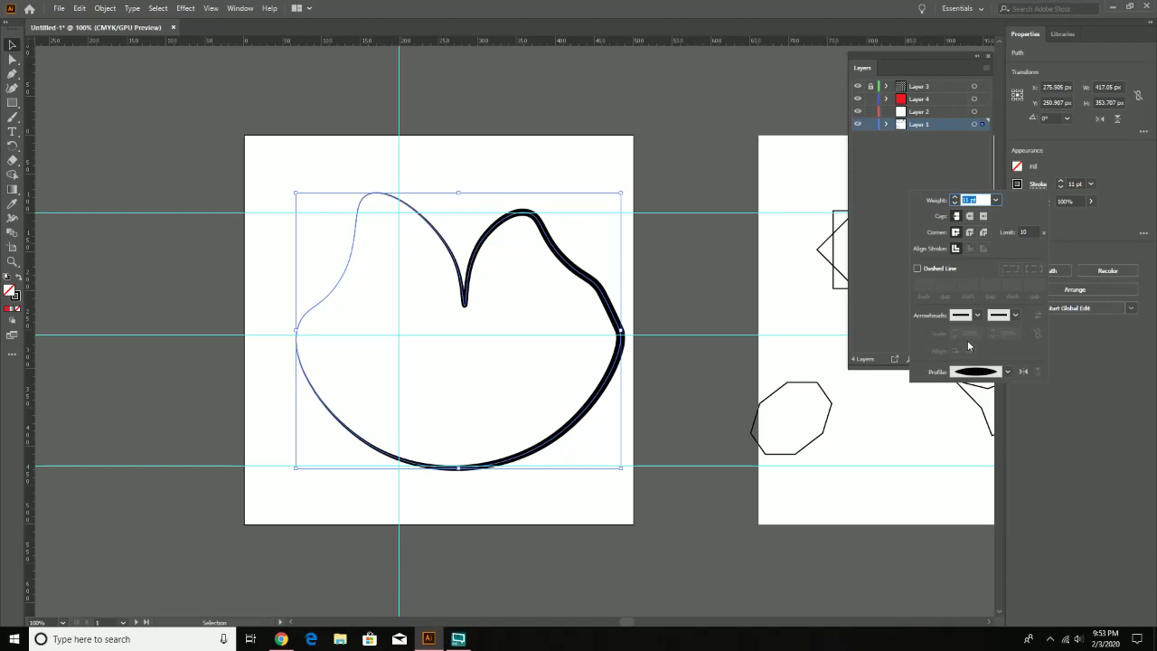
click(976, 375)
click(984, 465)
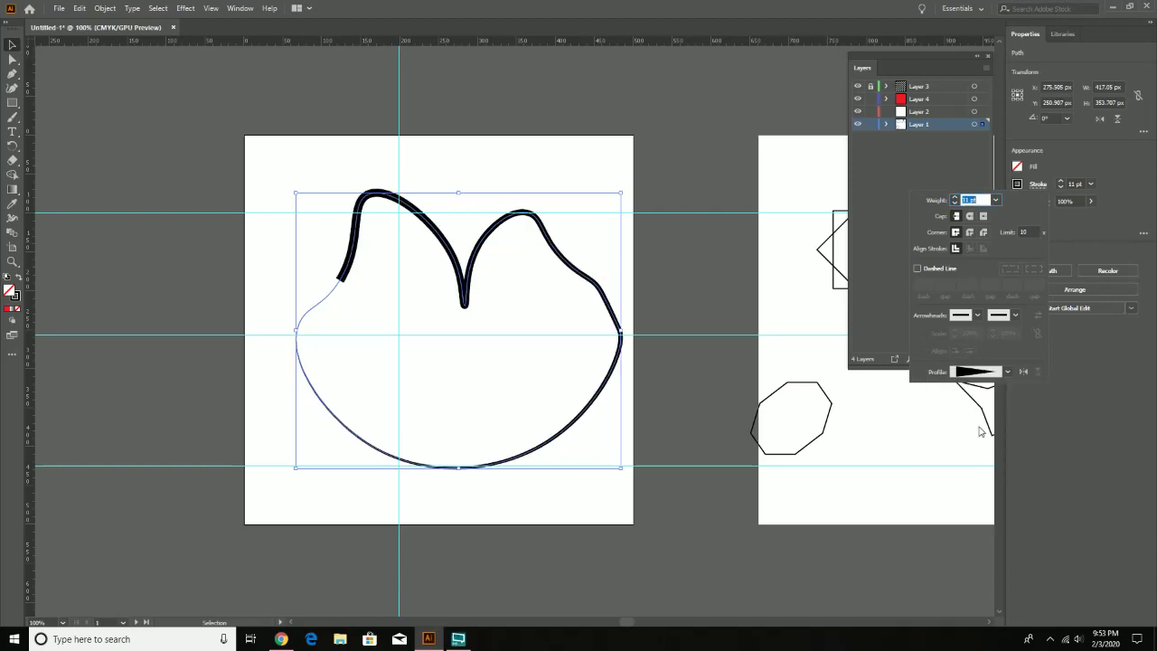
click(969, 371)
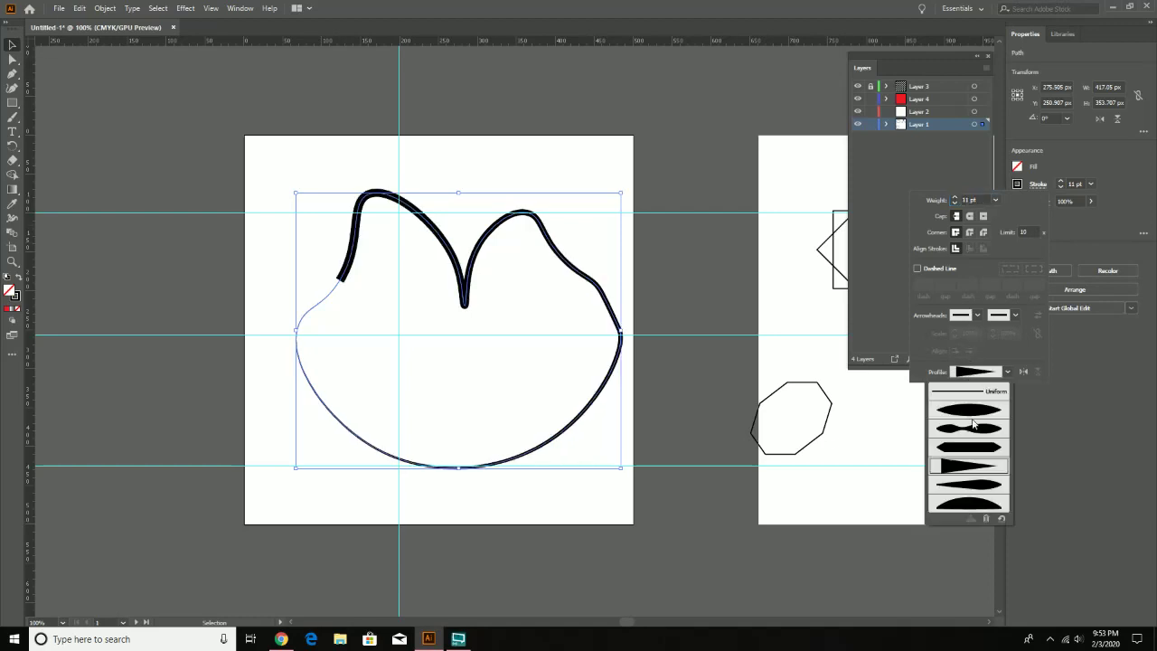
click(980, 504)
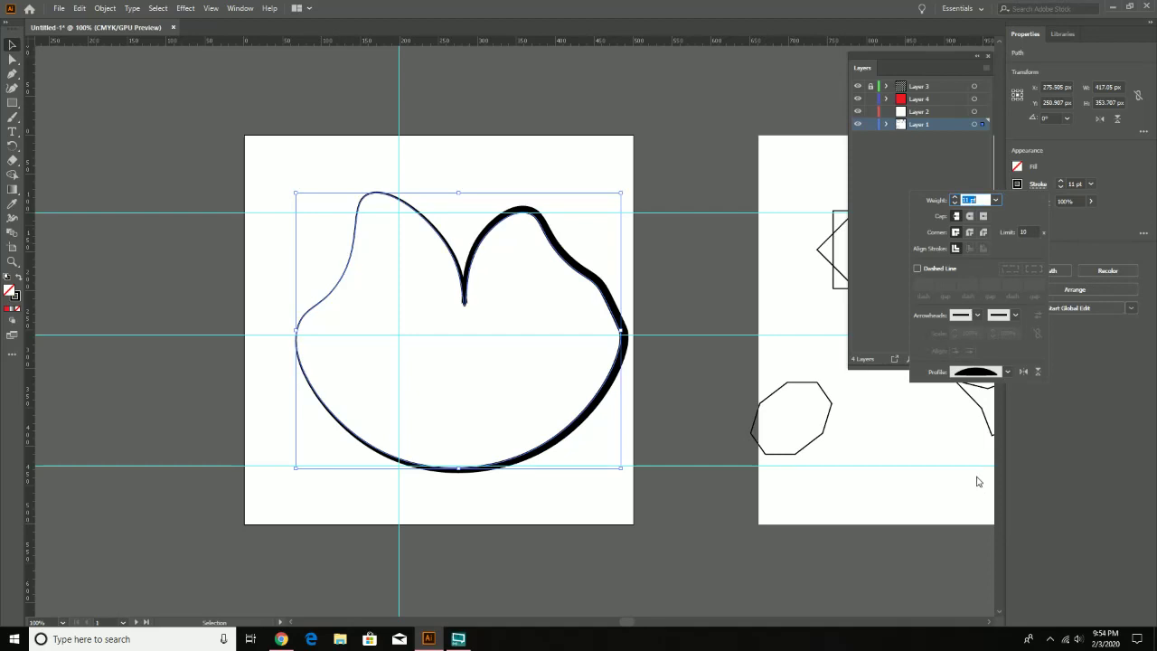
click(992, 378)
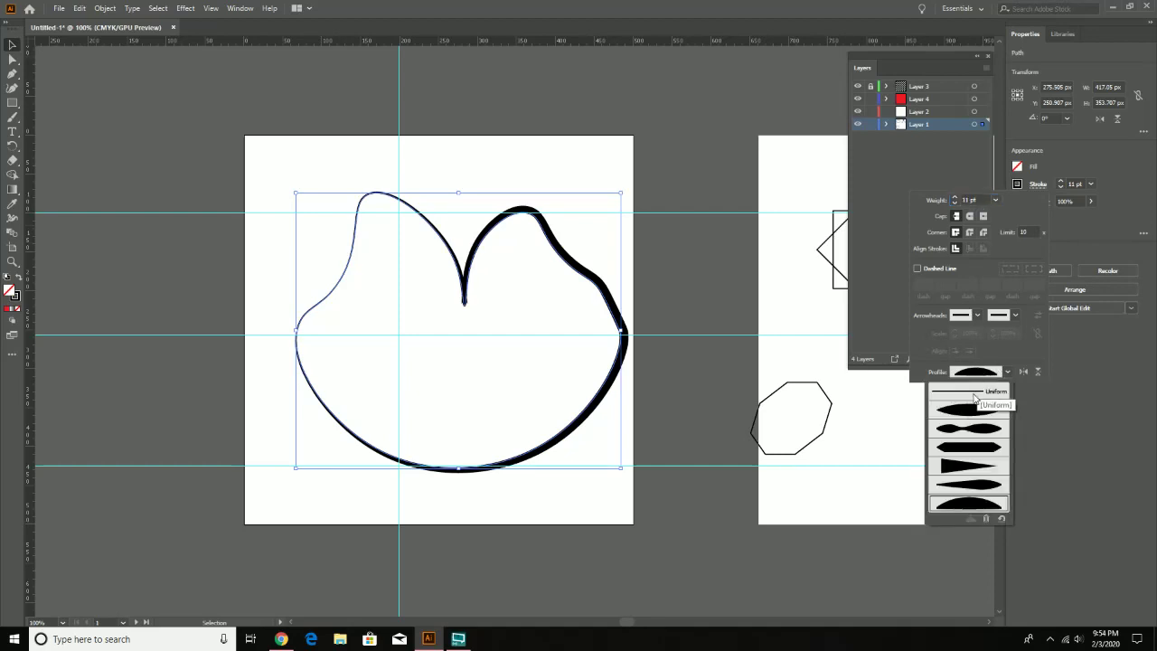
click(975, 398)
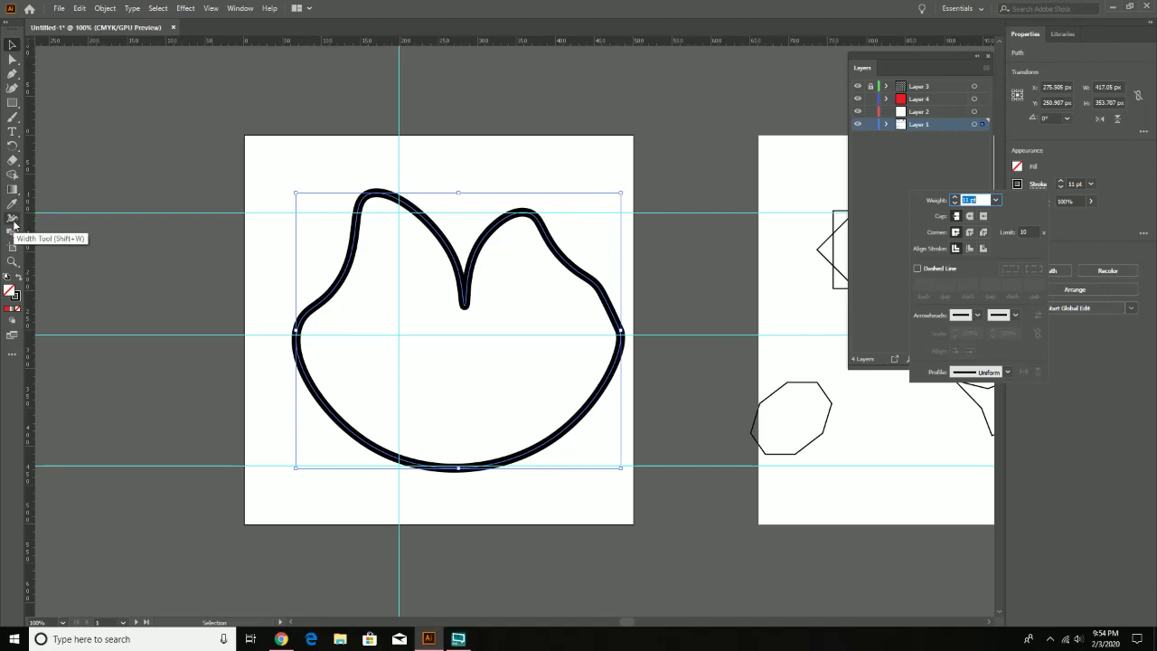
key(Escape)
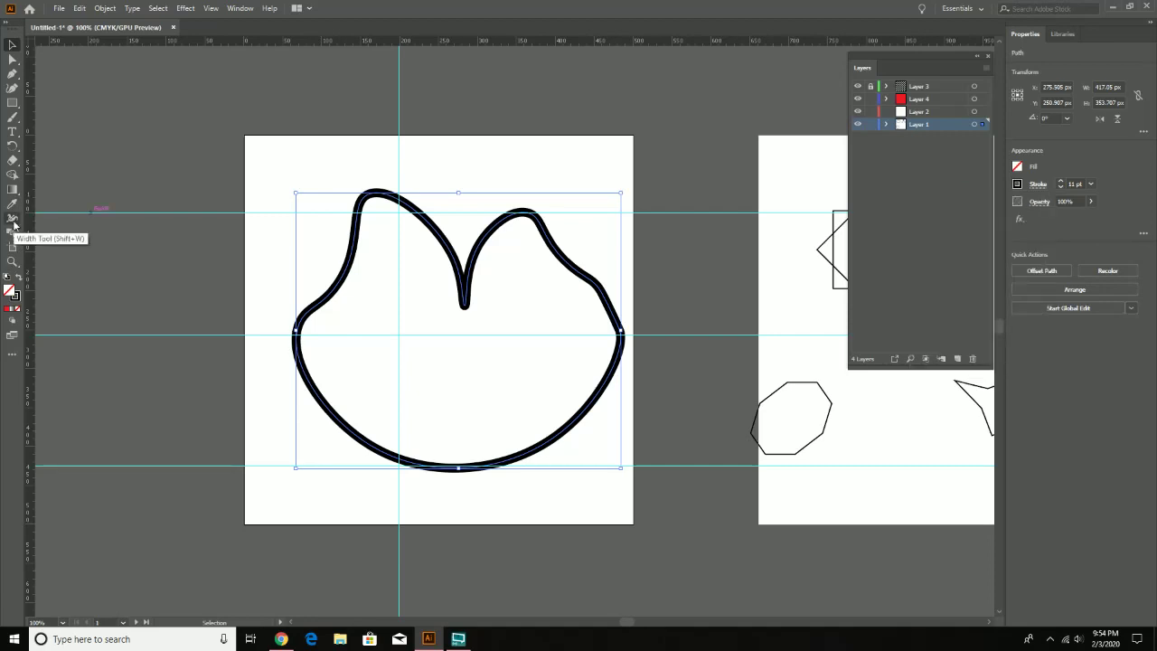
Step: Shift the curved outline slightly up and left, and widen its stroke at the left peak to about 30 pt with the Width tool
click(13, 224)
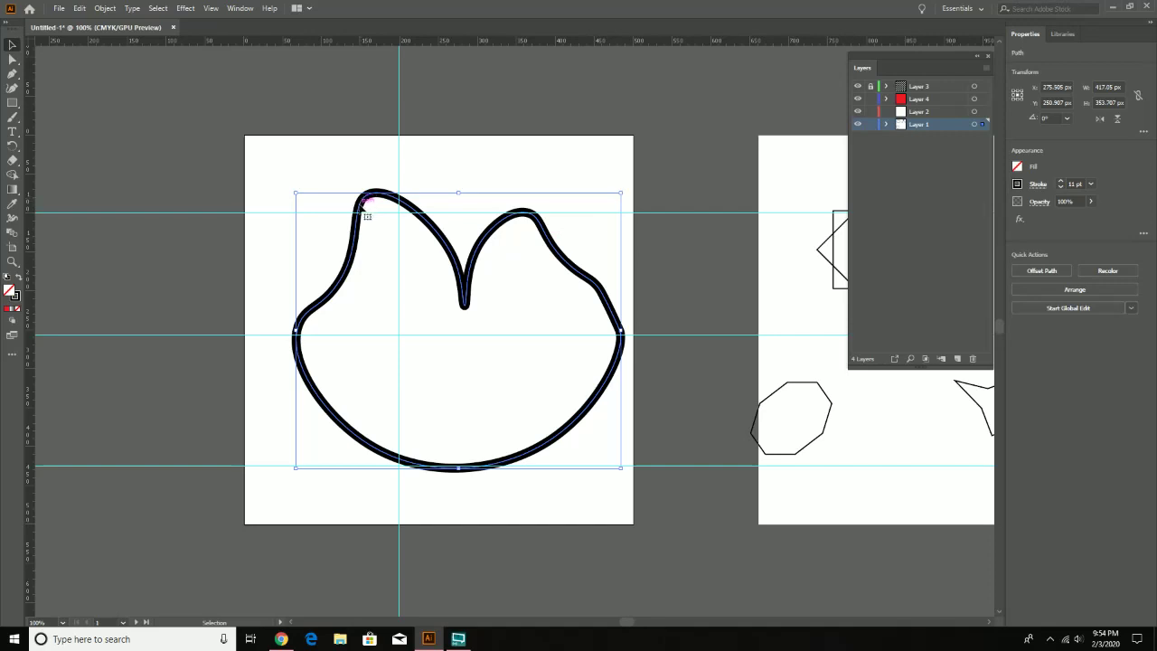
drag(367, 215, 357, 207)
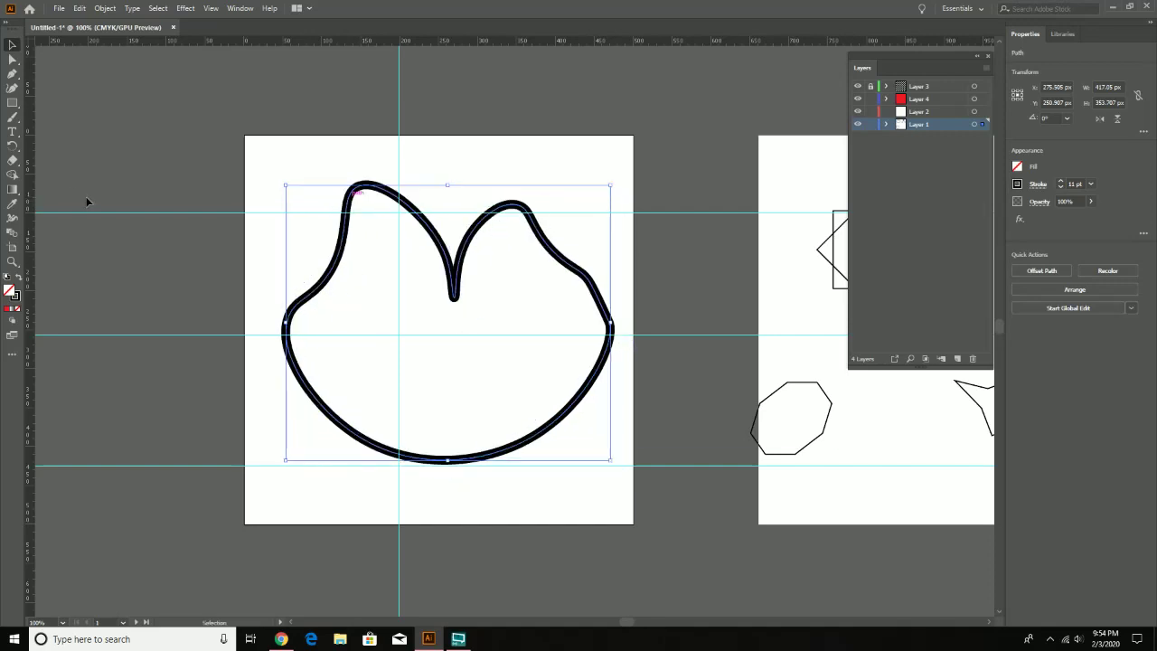
click(12, 218)
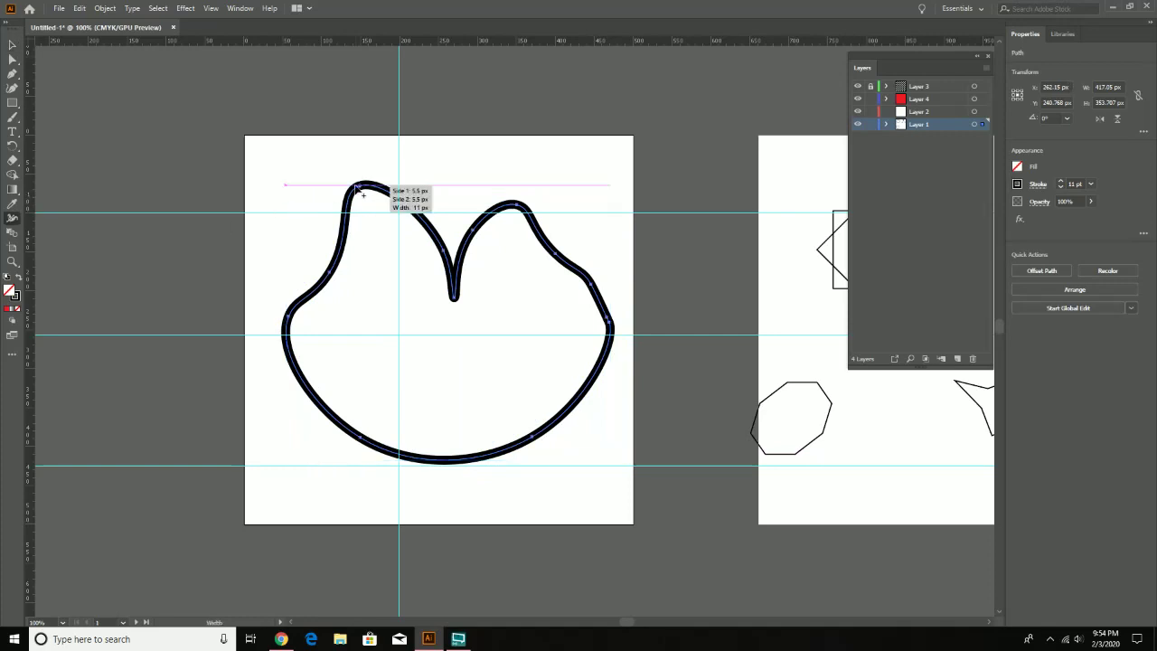
mouse_move(356, 185)
mouse_down()
mouse_move(347, 172)
mouse_move(353, 187)
mouse_up()
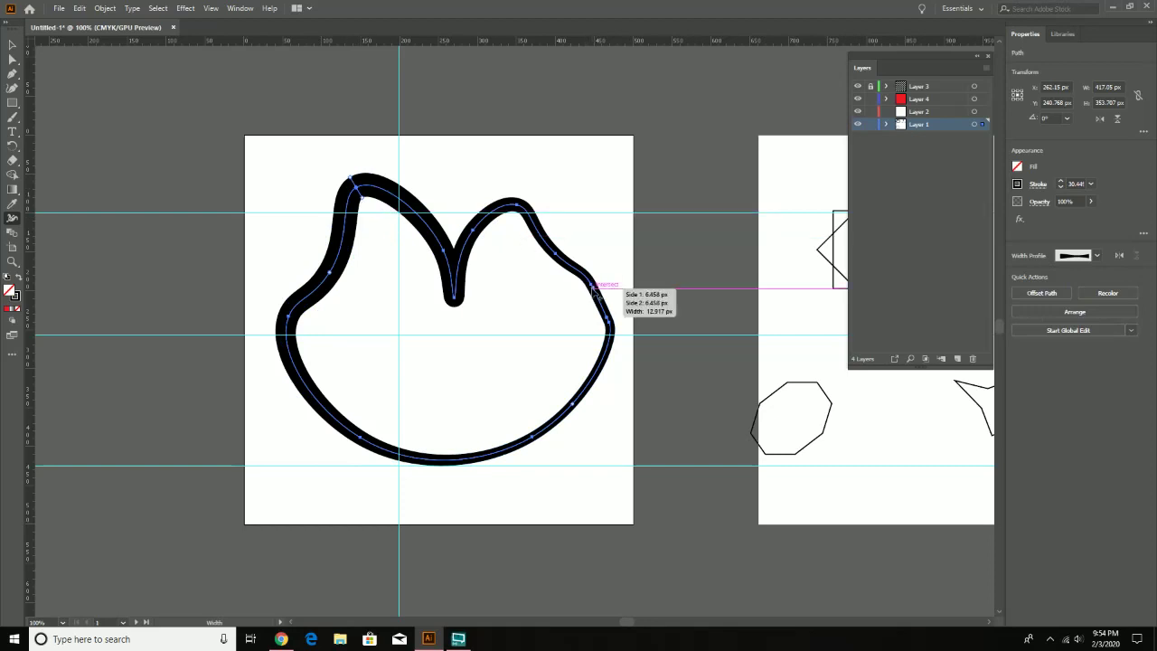
Step: Vary the outline's stroke width by thinning its right side almost to nothing and thickening the right peak and the left side
drag(592, 289, 597, 298)
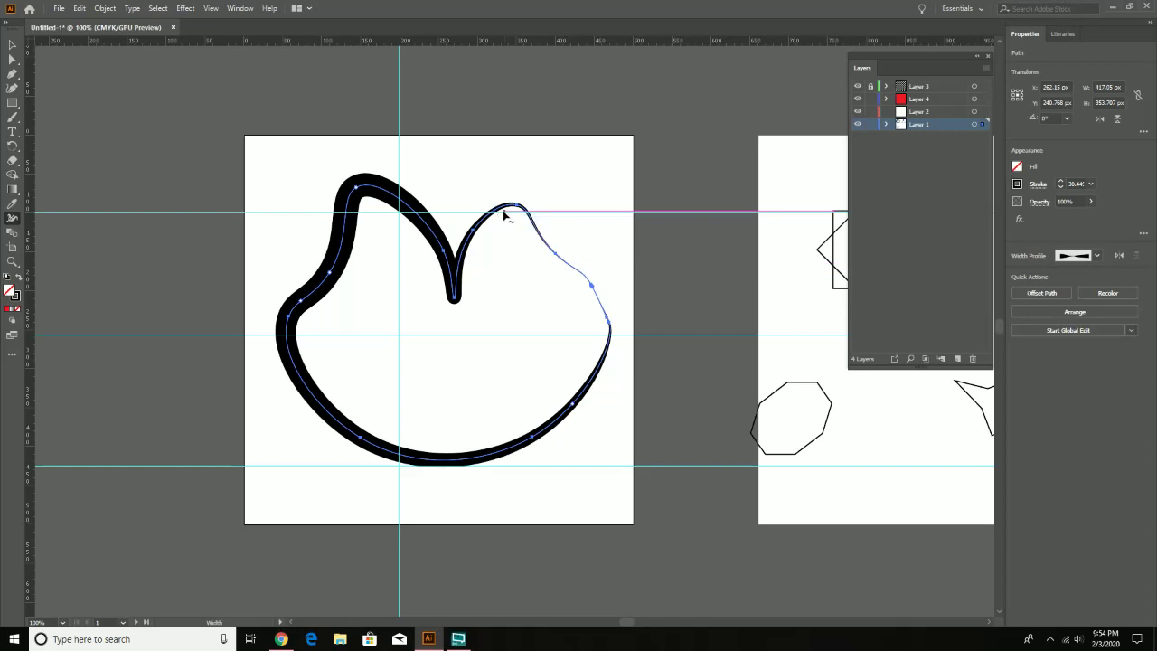
mouse_move(506, 211)
mouse_down()
mouse_move(493, 198)
mouse_move(528, 208)
mouse_up()
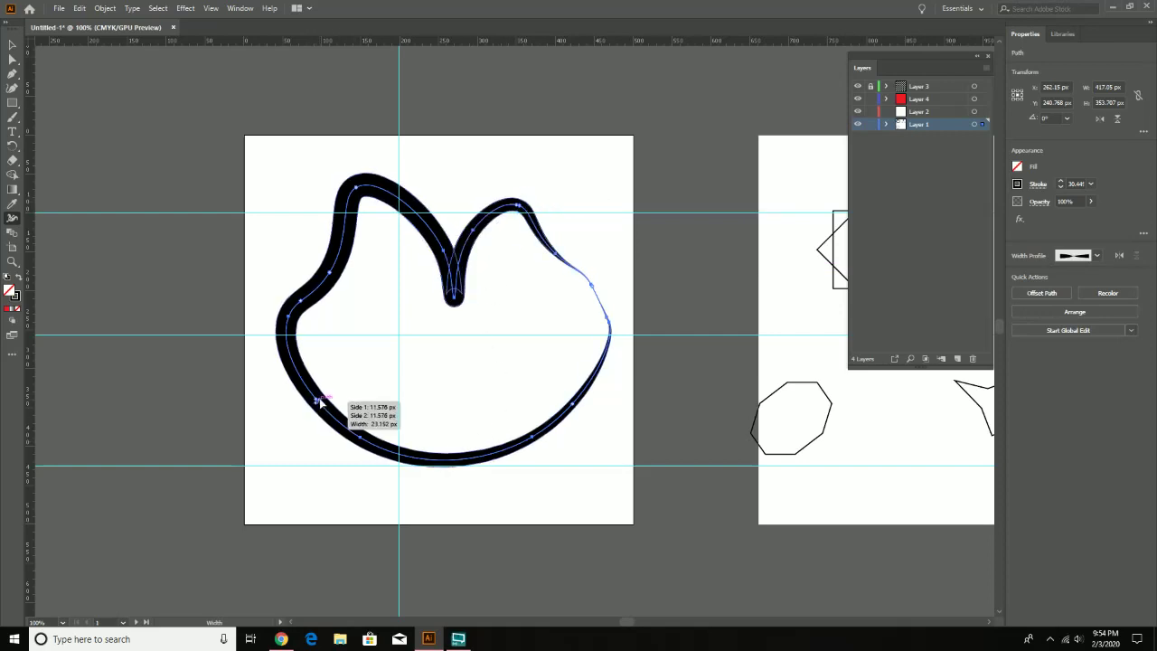
drag(321, 403, 315, 399)
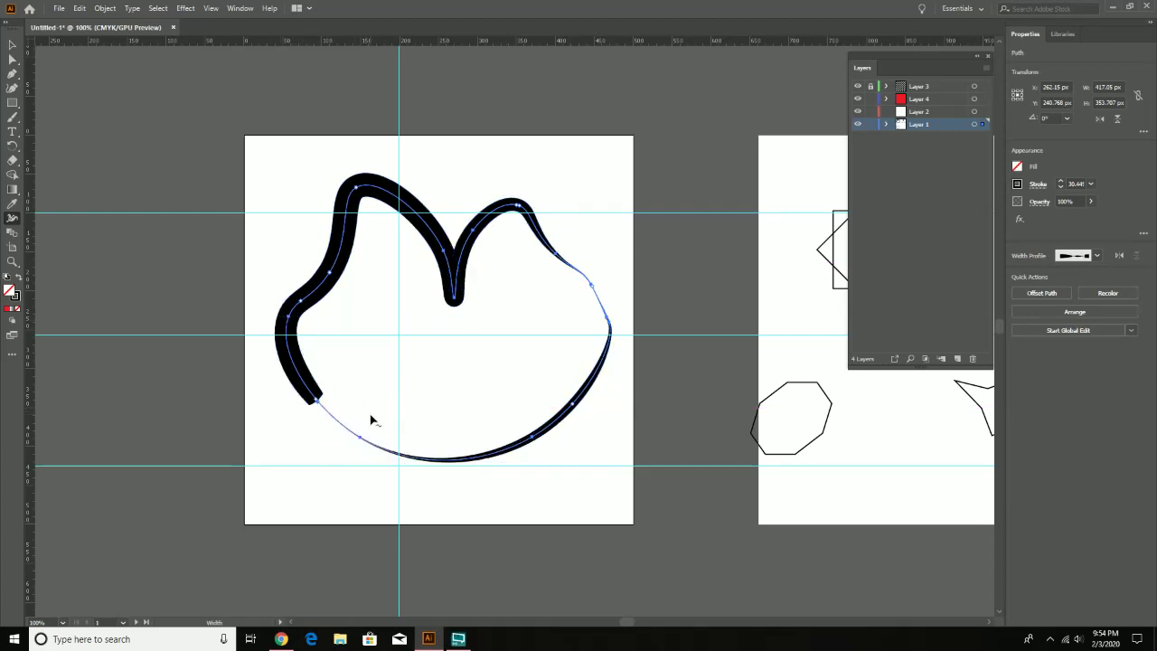
key(ctrl+z)
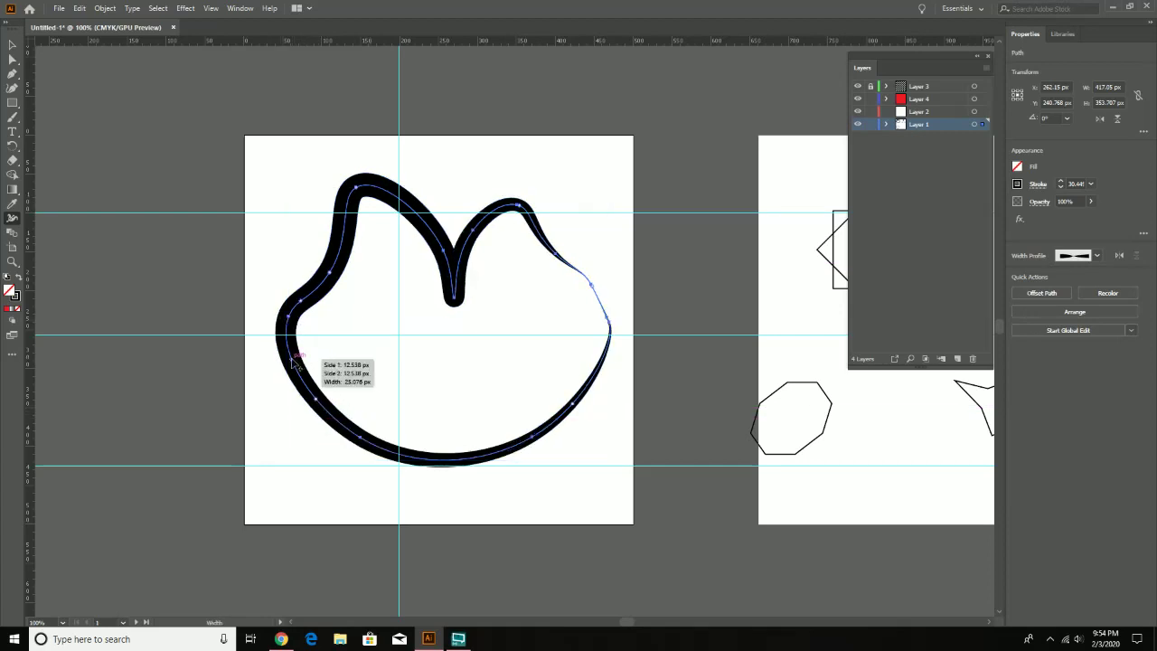
drag(291, 360, 302, 355)
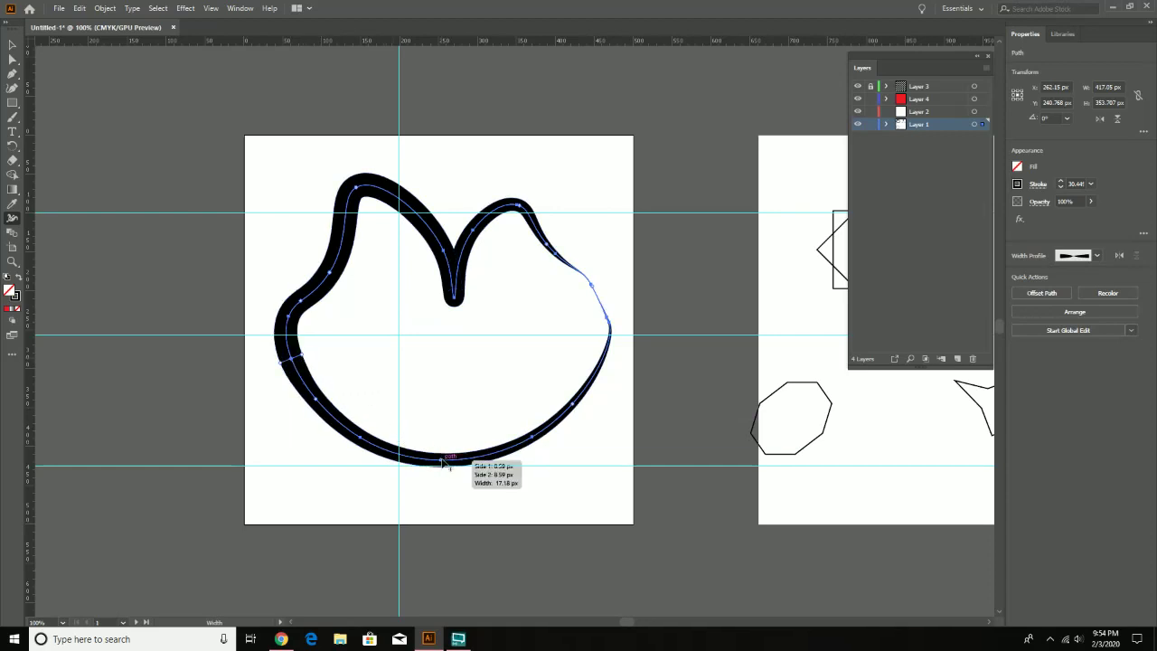
Step: Try adjusting the outline's stroke width at its bottom curve, and widen the lower-right curve to about 66 pt with the Width tool
mouse_move(443, 462)
mouse_down()
mouse_move(439, 378)
mouse_move(440, 463)
mouse_up()
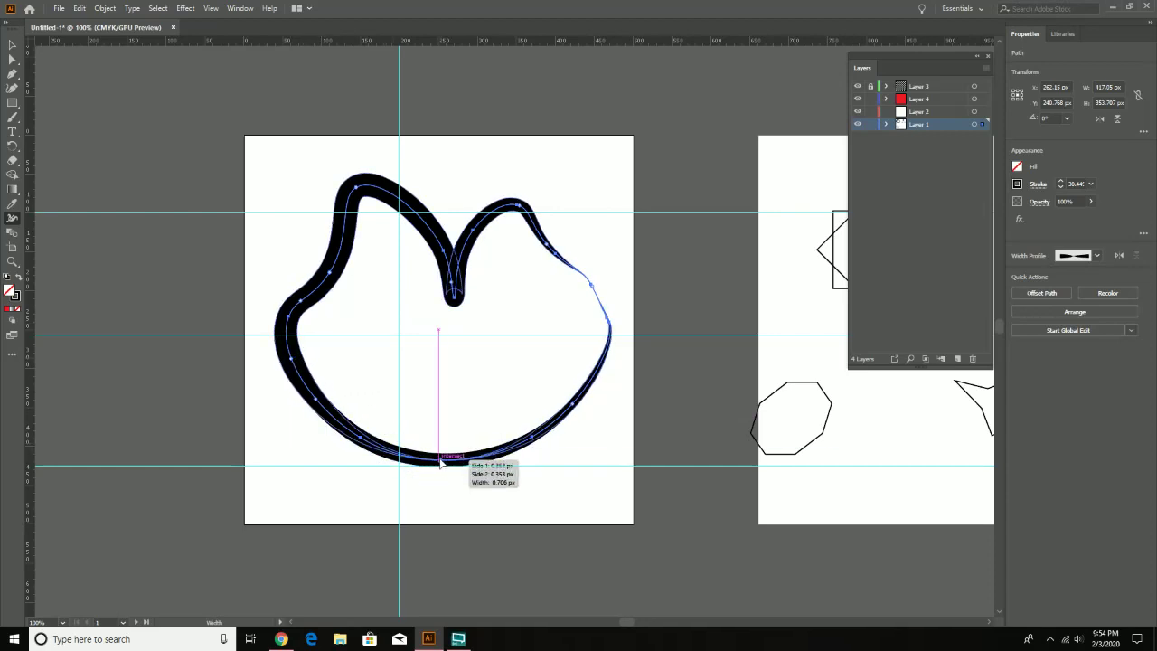
key(ctrl+z)
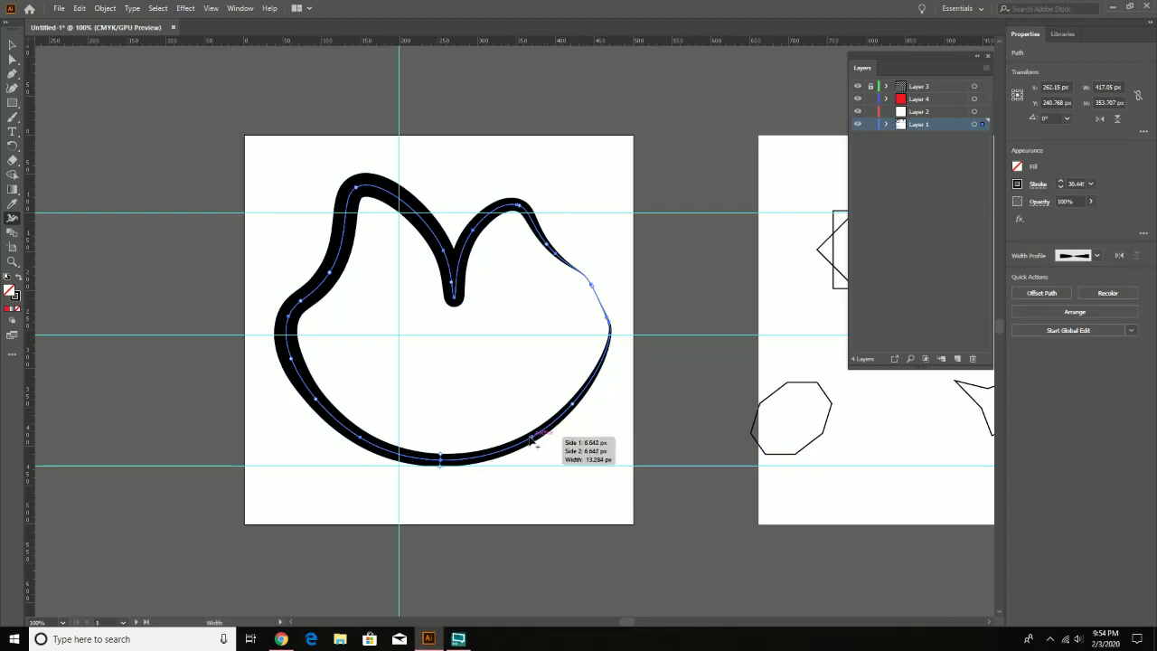
drag(533, 441, 548, 462)
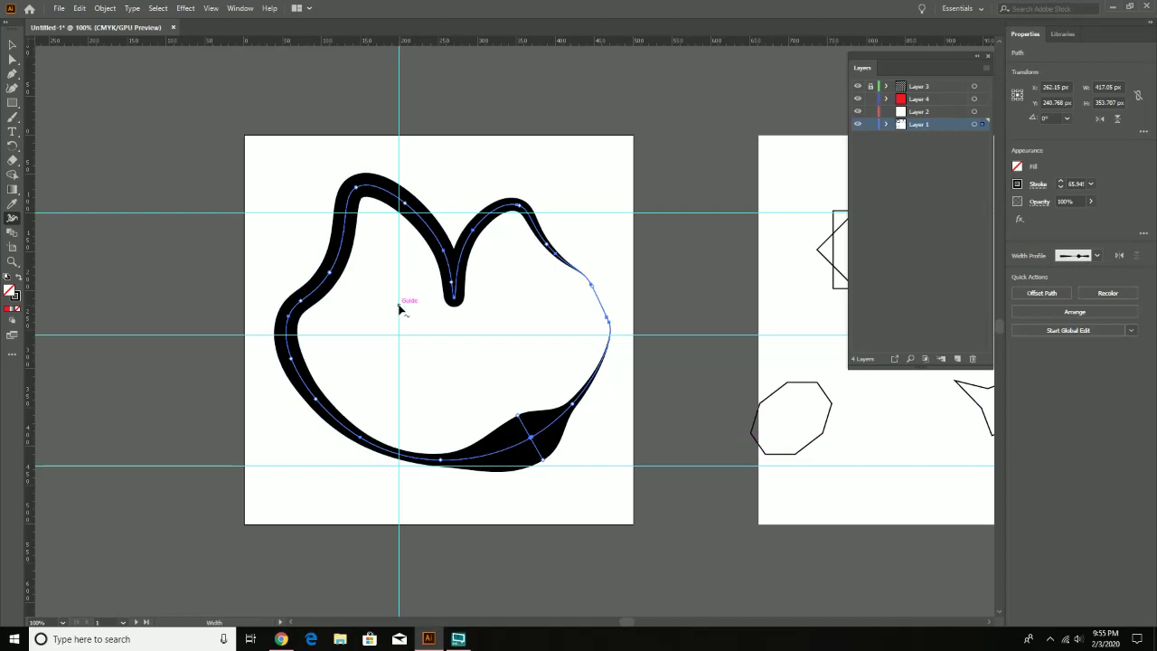
Step: Restore the Uniform width profile on the curved outline and set its stroke weight to 1 pt
click(1096, 256)
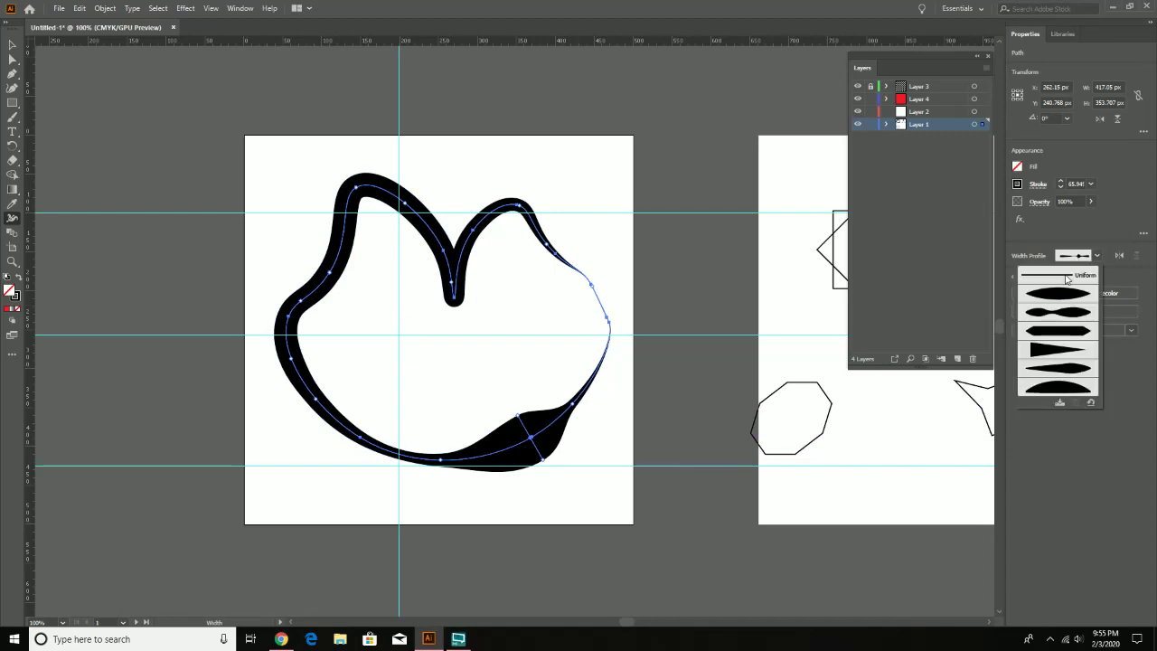
click(1066, 276)
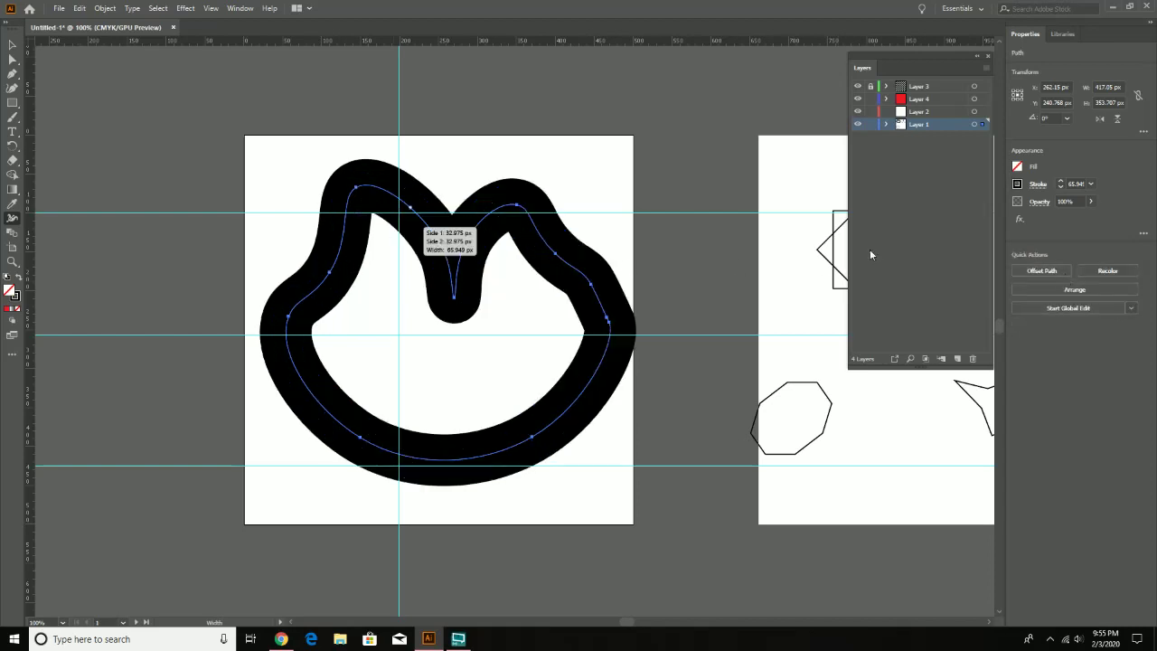
click(1061, 182)
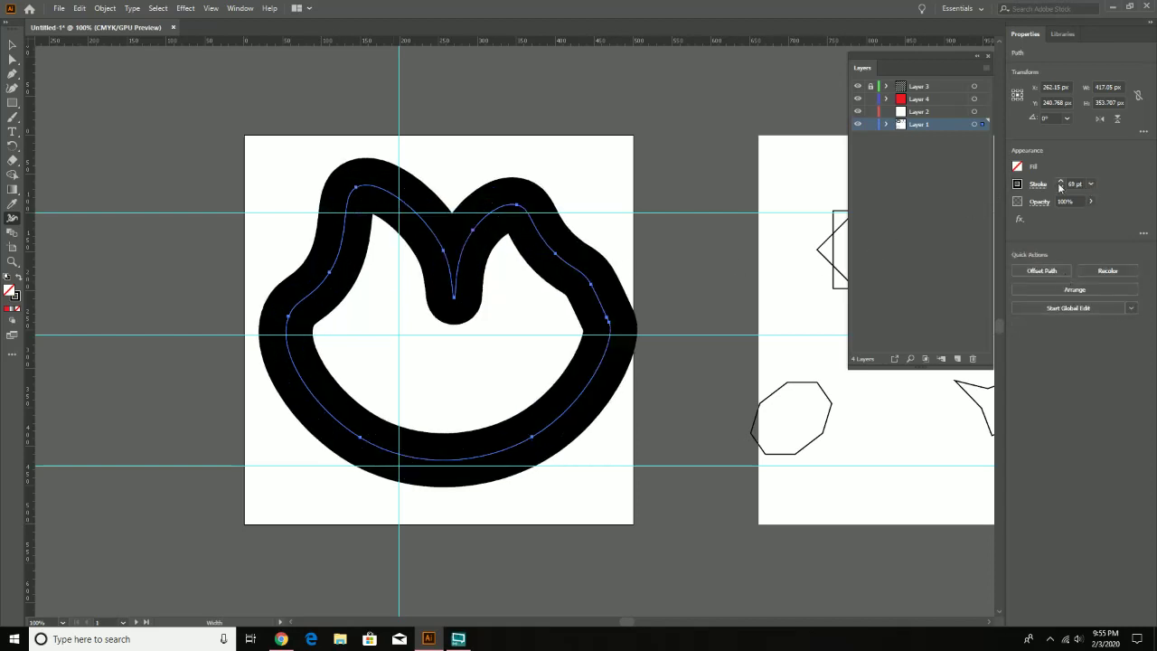
click(1061, 182)
click(1091, 184)
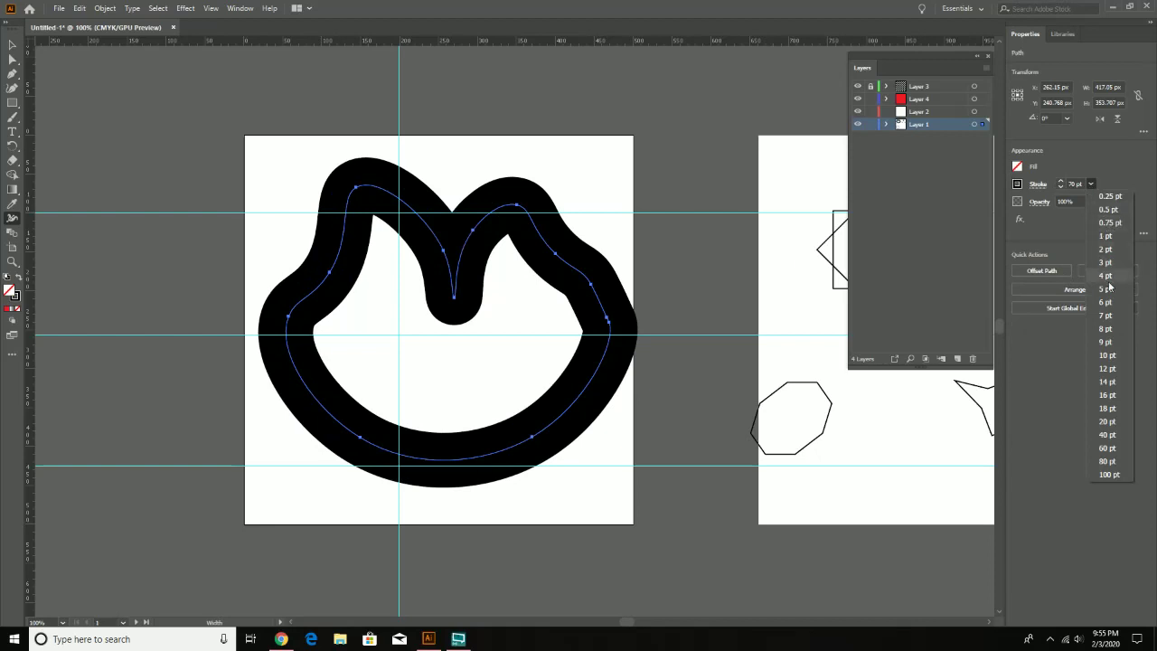
click(1106, 236)
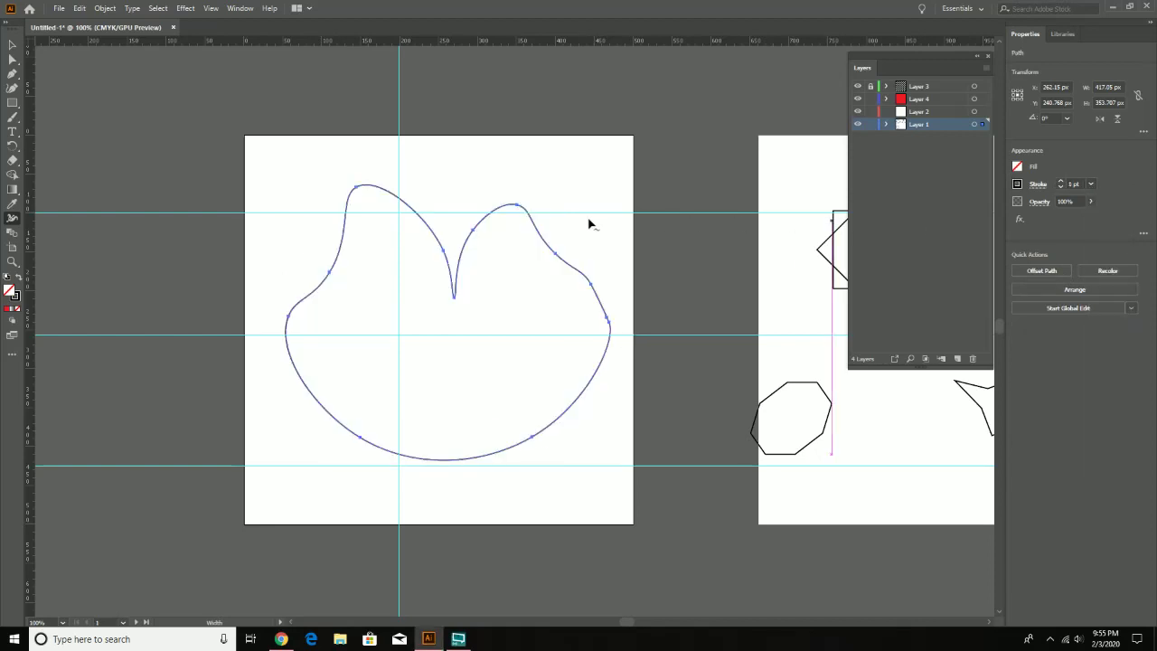